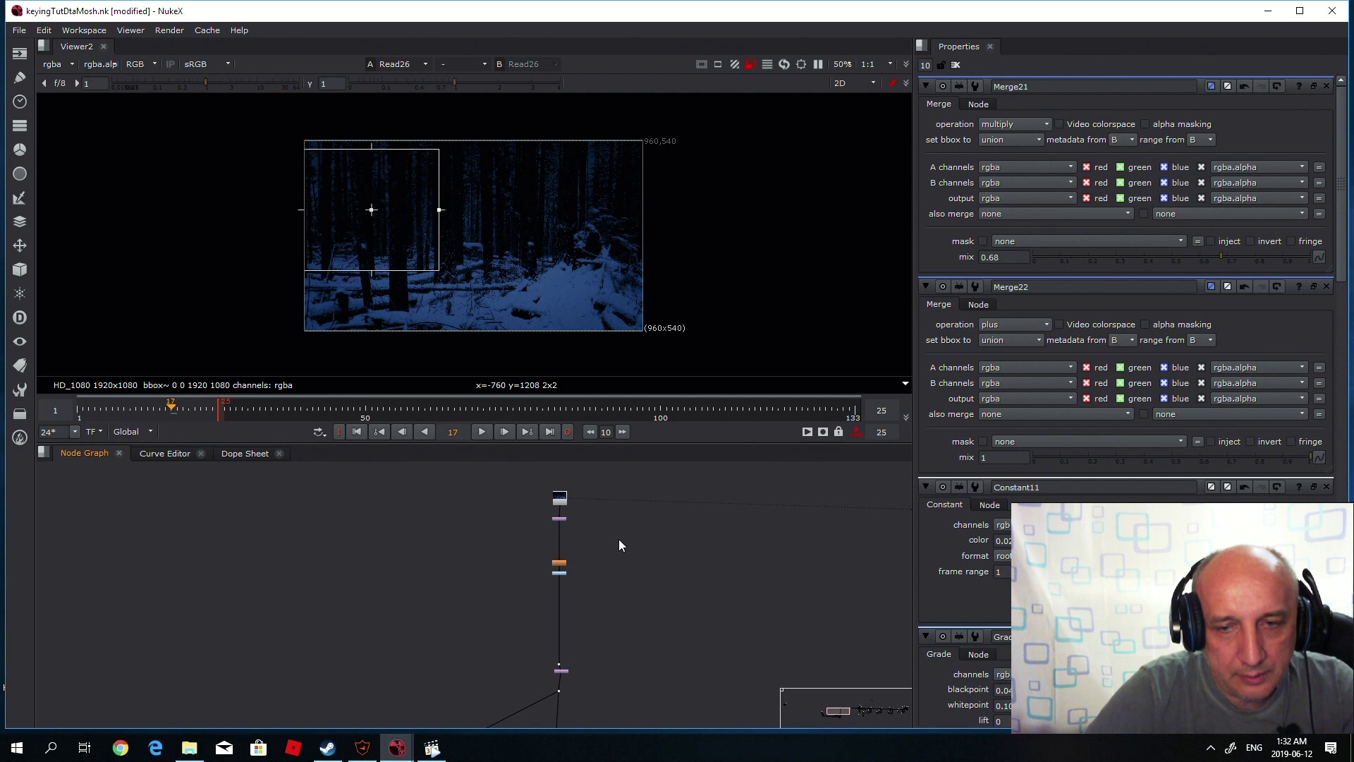
# Shift the top nodes of the forest branch down and to the right.
pyautogui.scroll(-5, 619, 539)
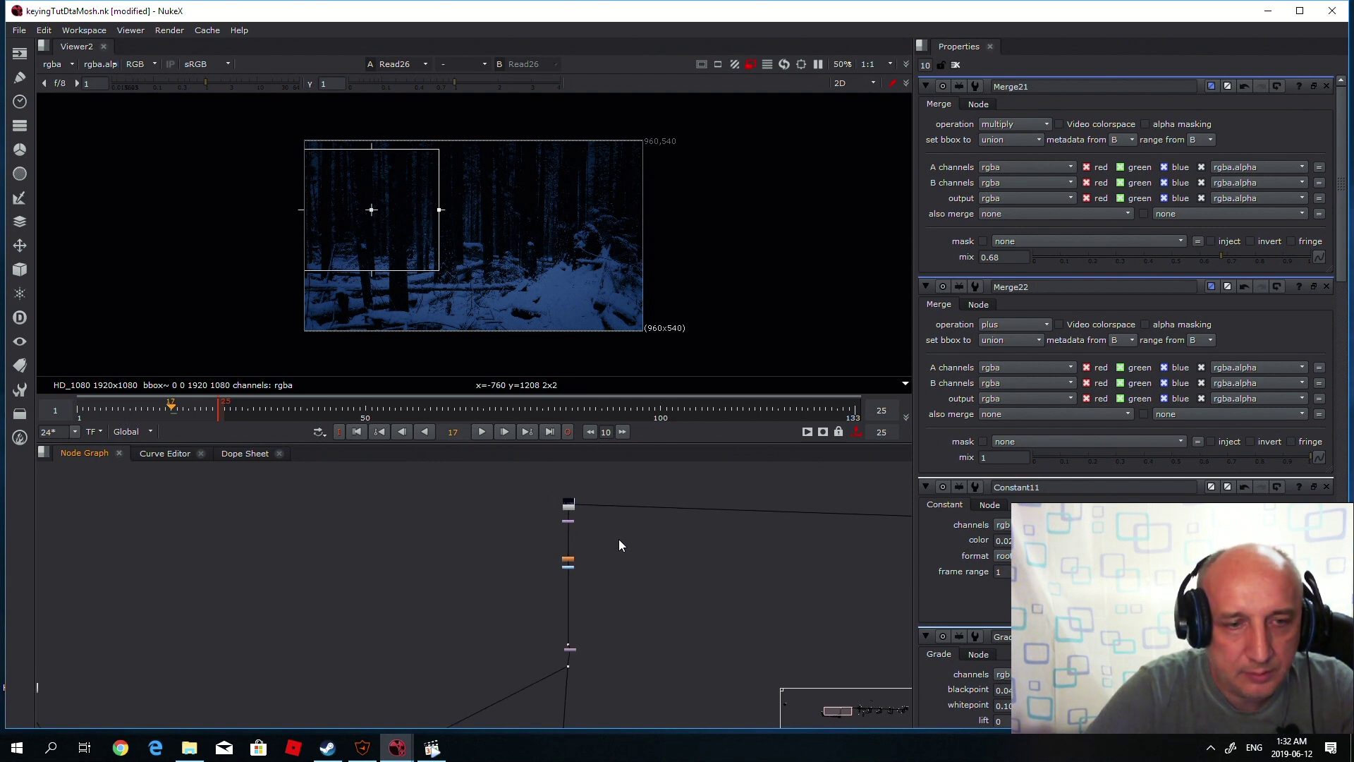
pyautogui.moveTo(632, 563); pyautogui.dragTo(678, 569, button='middle')
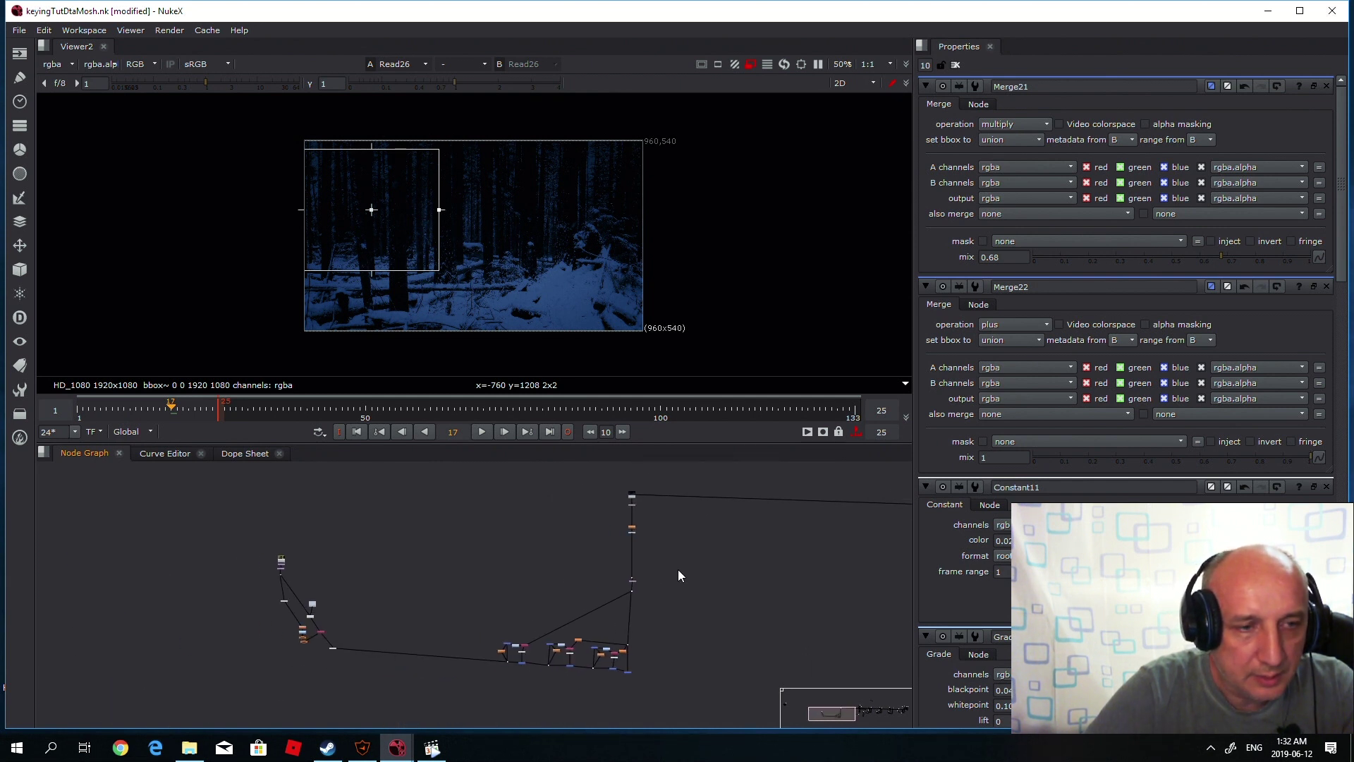
pyautogui.scroll(2, 494, 573)
pyautogui.moveTo(379, 556); pyautogui.dragTo(416, 519, button='middle')
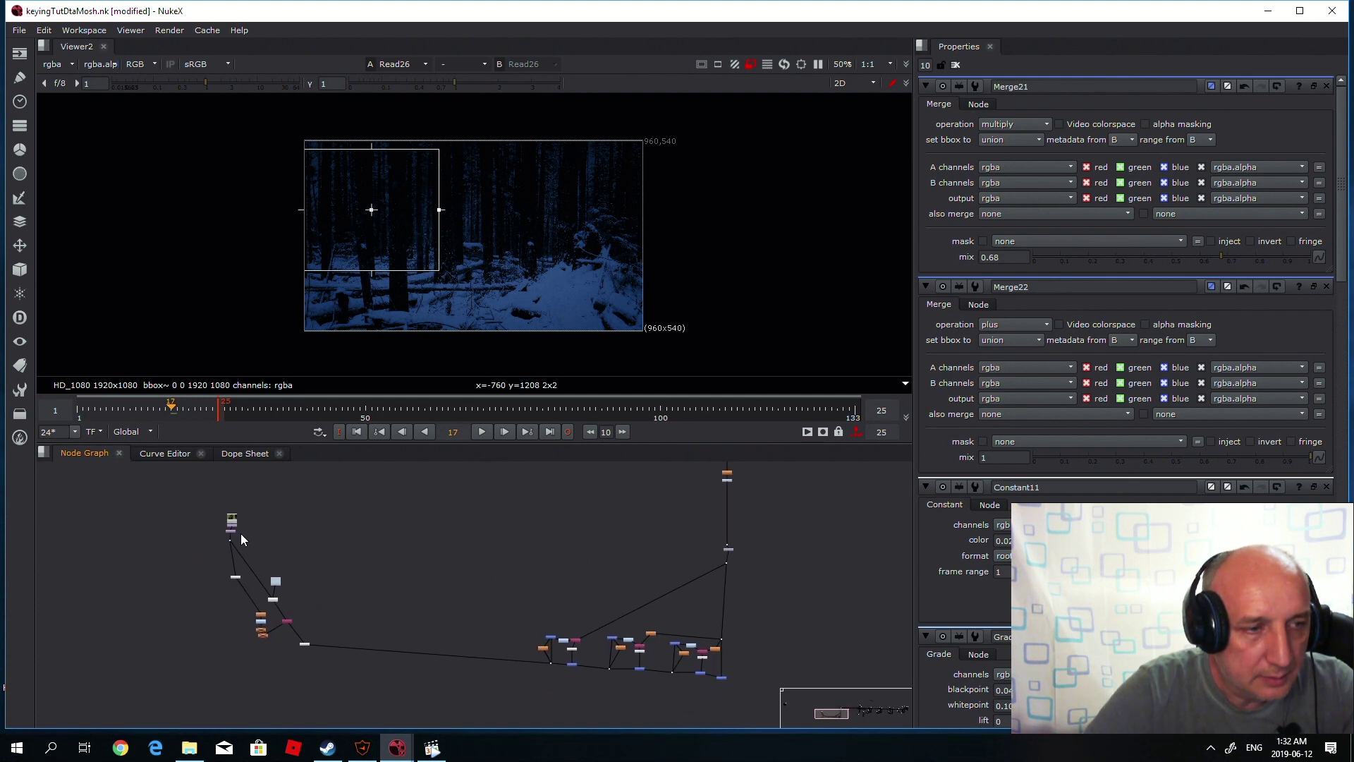
pyautogui.scroll(2, 239, 533)
pyautogui.moveTo(262, 545)
pyautogui.mouseDown()
pyautogui.moveTo(181, 478)
pyautogui.moveTo(266, 543)
pyautogui.mouseUp()
pyautogui.moveTo(400, 561); pyautogui.dragTo(150, 559, button='middle')
# Line Read26 up directly above Reformat5 in the forest chain.
pyautogui.scroll(-2, 341, 537)
pyautogui.moveTo(555, 539); pyautogui.dragTo(455, 563, button='middle')
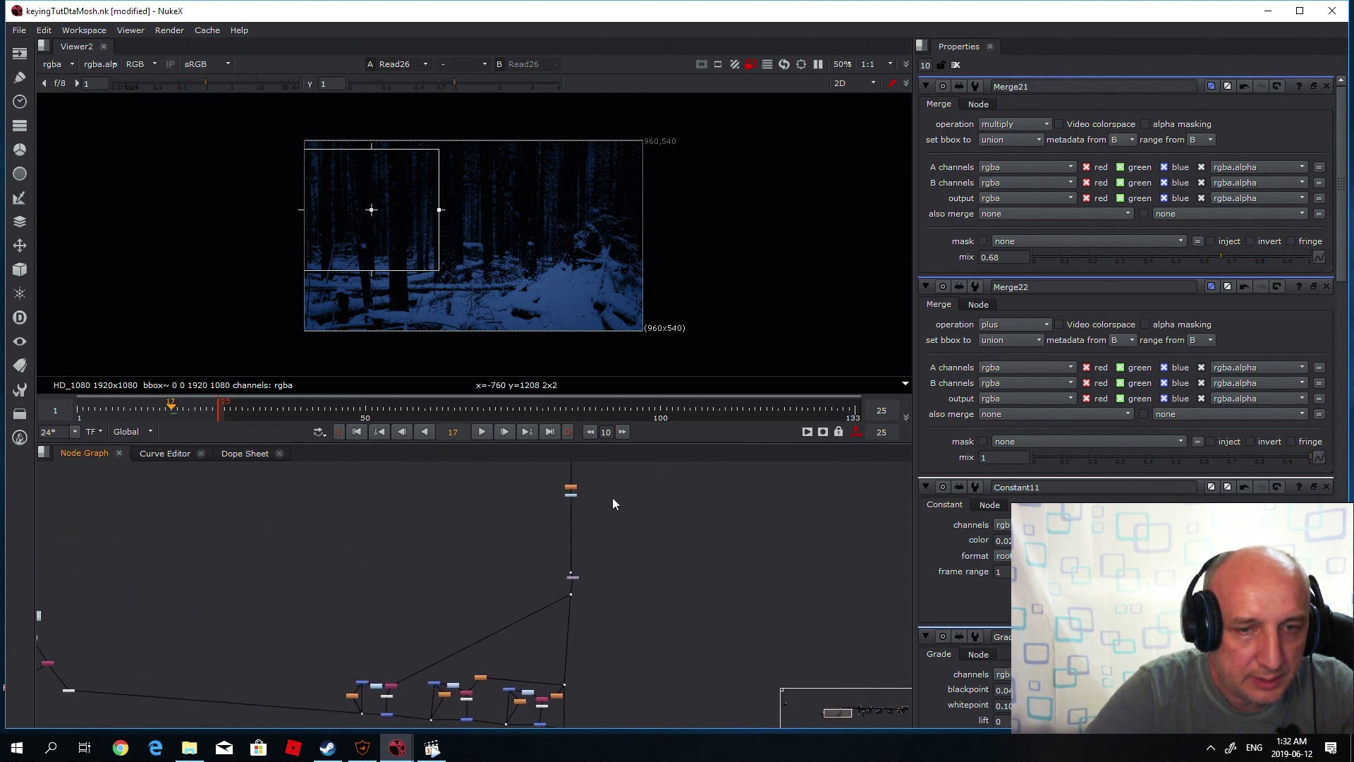
pyautogui.moveTo(612, 497); pyautogui.dragTo(604, 577, button='middle')
pyautogui.scroll(7, 565, 534)
pyautogui.click(565, 468)
pyautogui.moveTo(566, 468); pyautogui.dragTo(563, 488)
# View Read26, then the Read24 green-screen fur plate, in the viewer.
pyautogui.press('1')
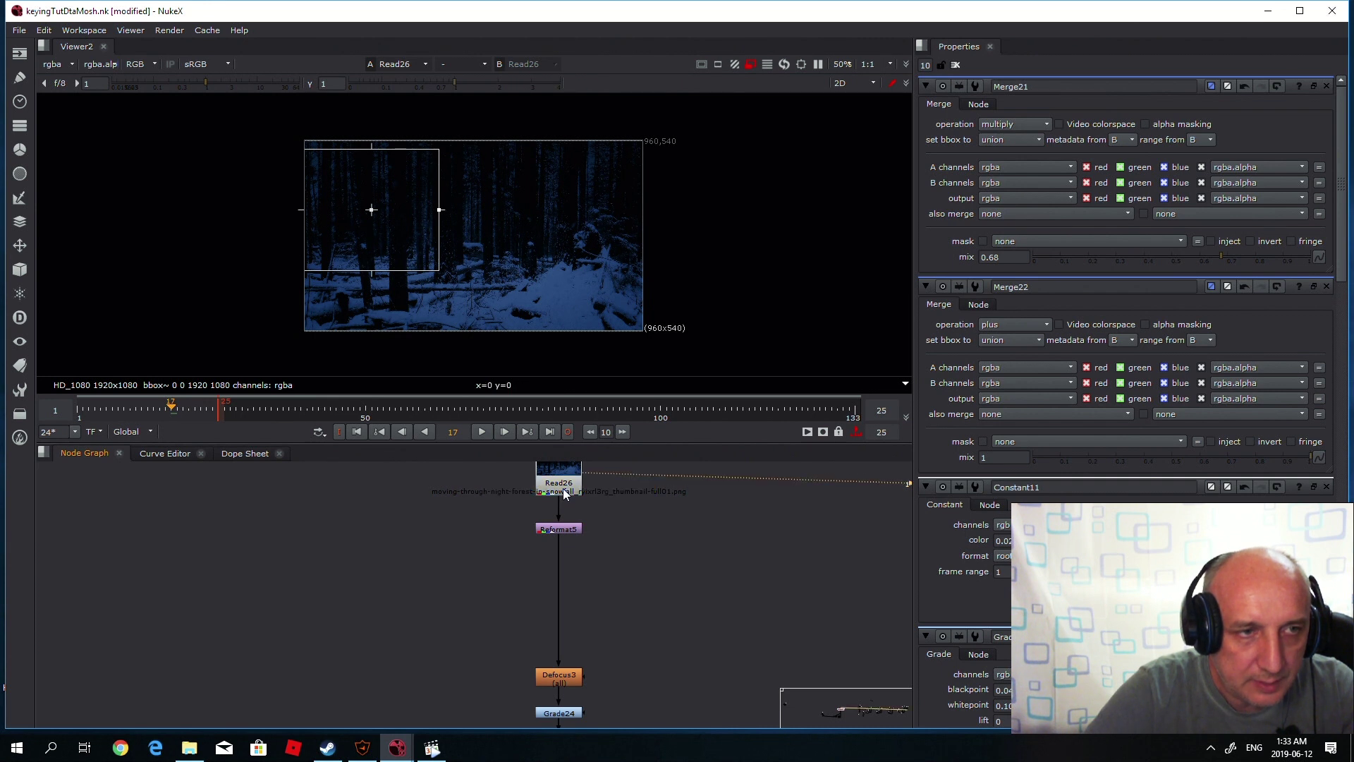
pyautogui.scroll(-10, 566, 488)
pyautogui.moveTo(308, 554); pyautogui.dragTo(475, 500, button='middle')
pyautogui.scroll(6, 402, 524)
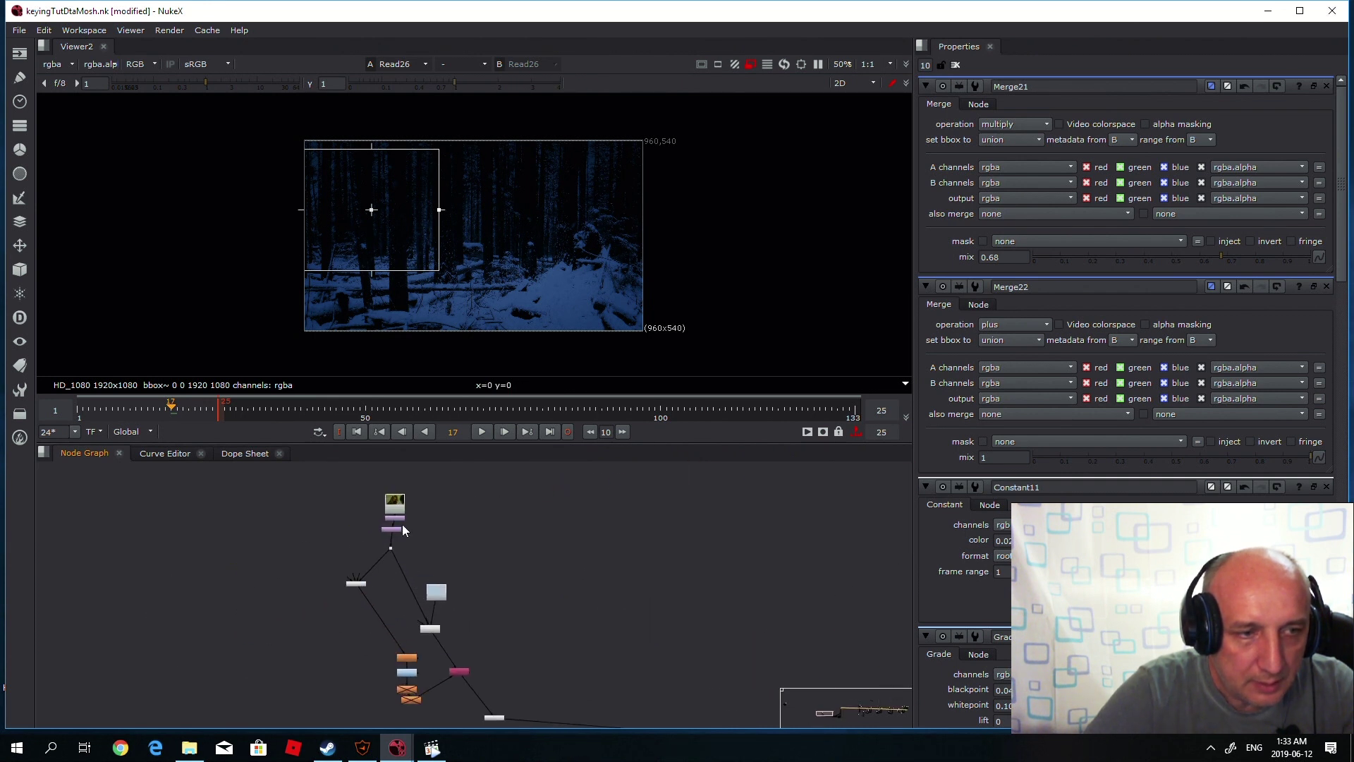
pyautogui.scroll(4, 402, 530)
pyautogui.click(381, 494)
pyautogui.press('1')
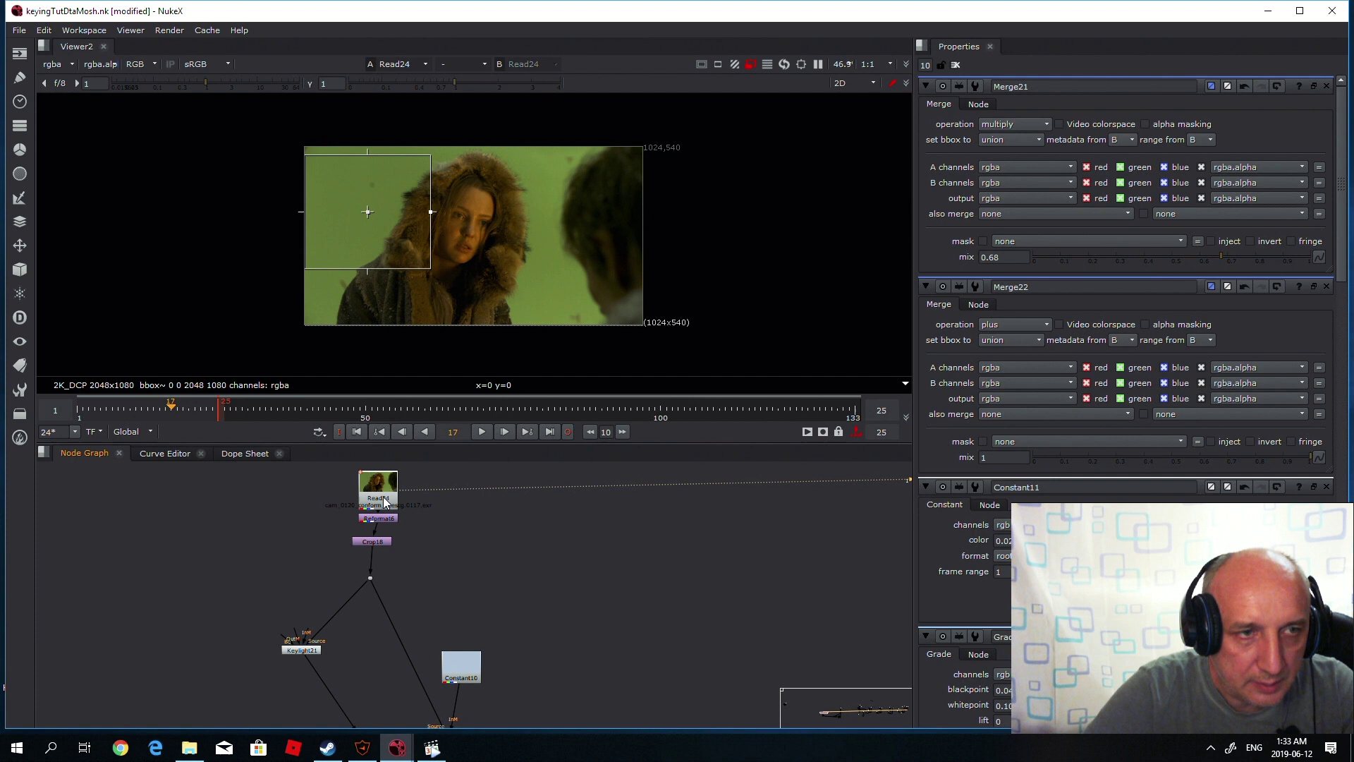
# View Crop18's cropped fur plate and zoom in to inspect the fur edge.
pyautogui.click(374, 541)
pyautogui.press('1')
pyautogui.scroll(5, 388, 231)
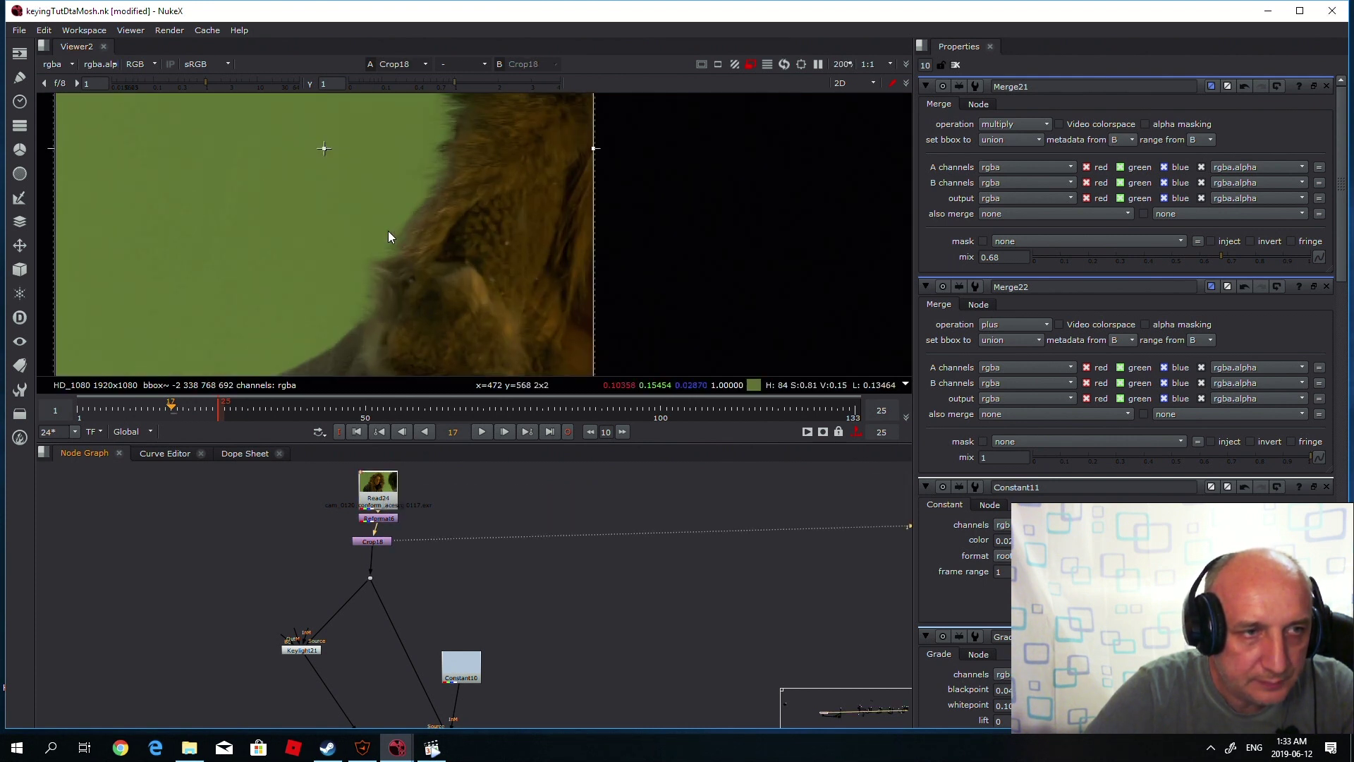
pyautogui.scroll(-2, 409, 233)
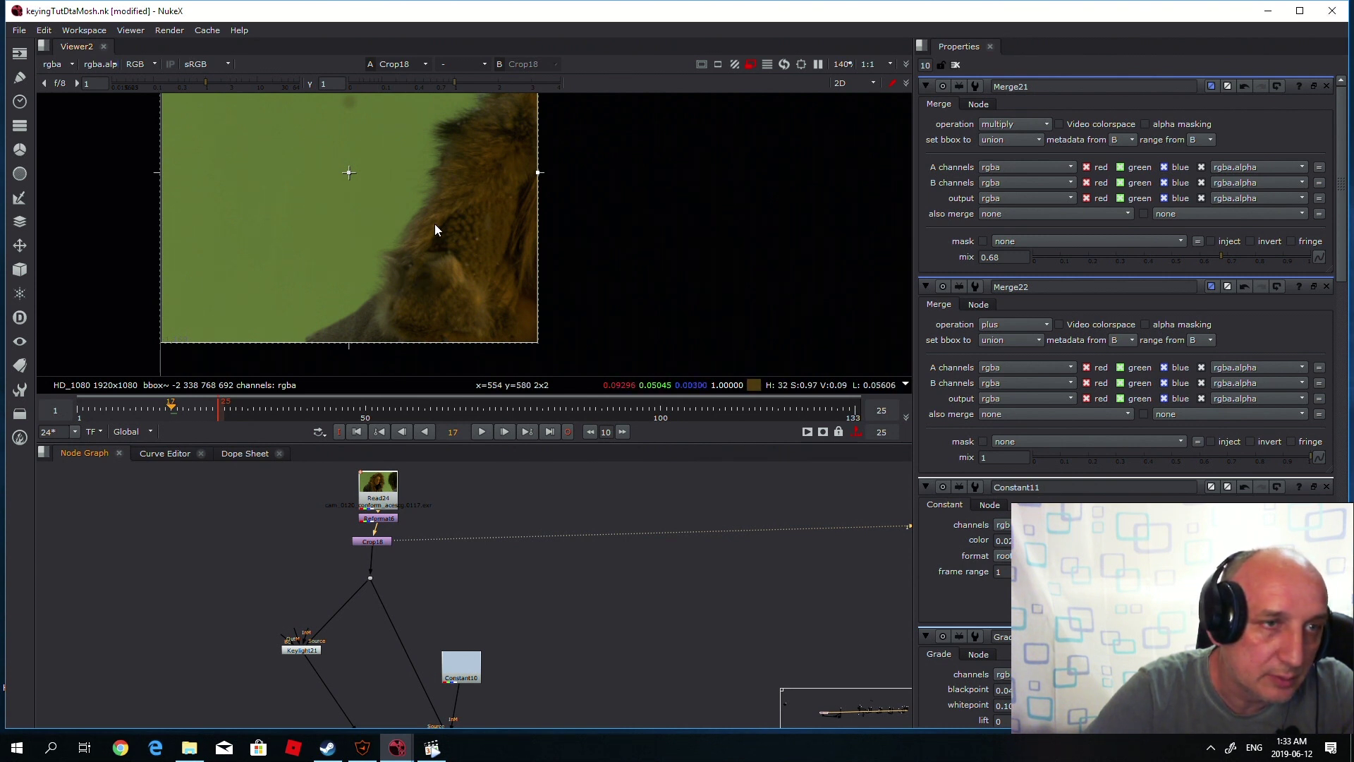
pyautogui.scroll(5, 434, 131)
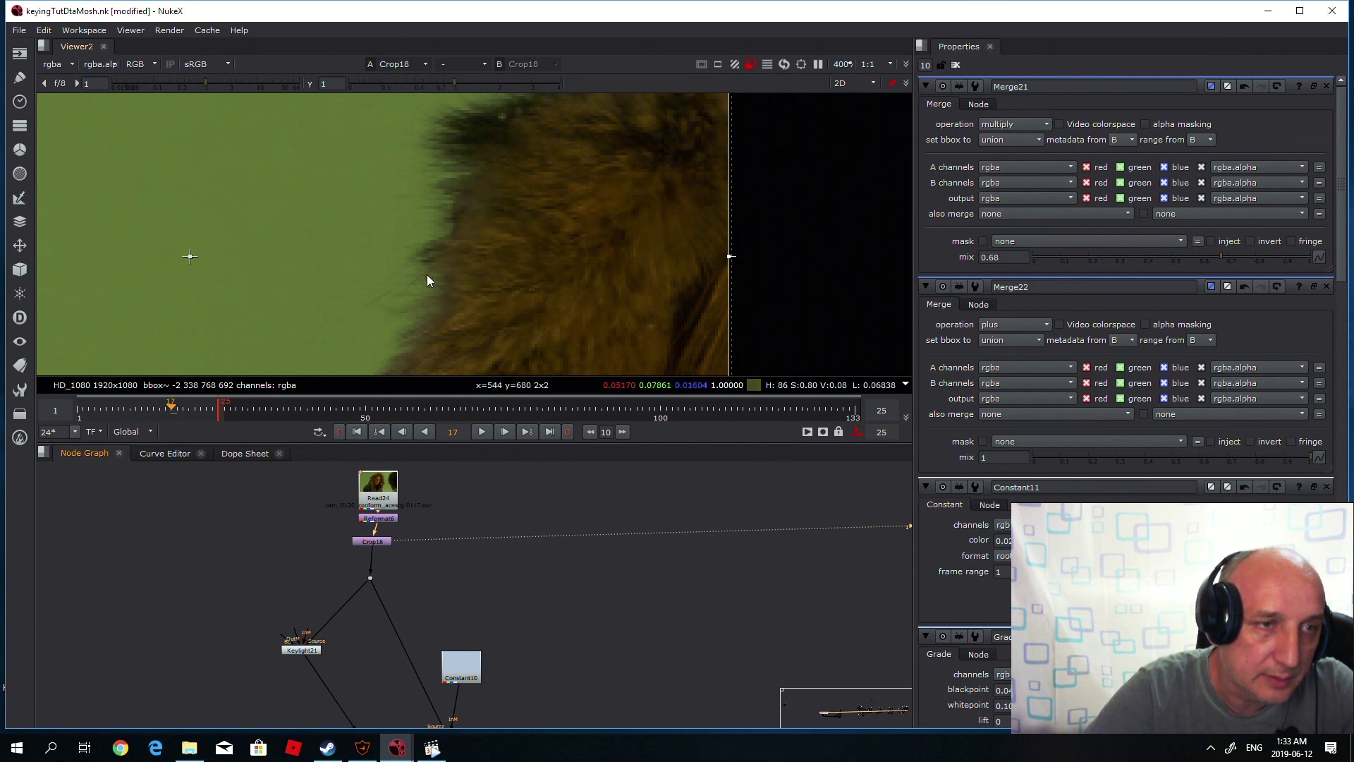
pyautogui.scroll(-7, 361, 190)
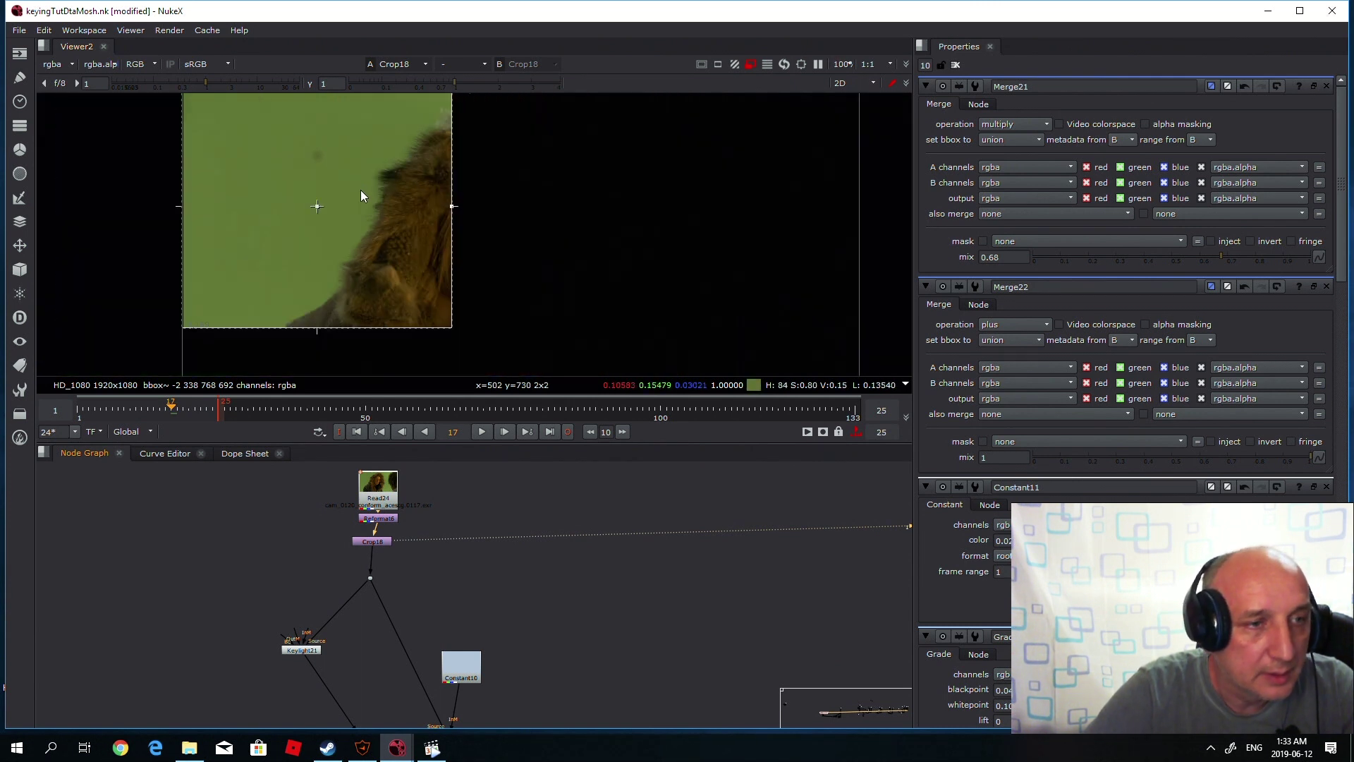
pyautogui.scroll(-4, 460, 485)
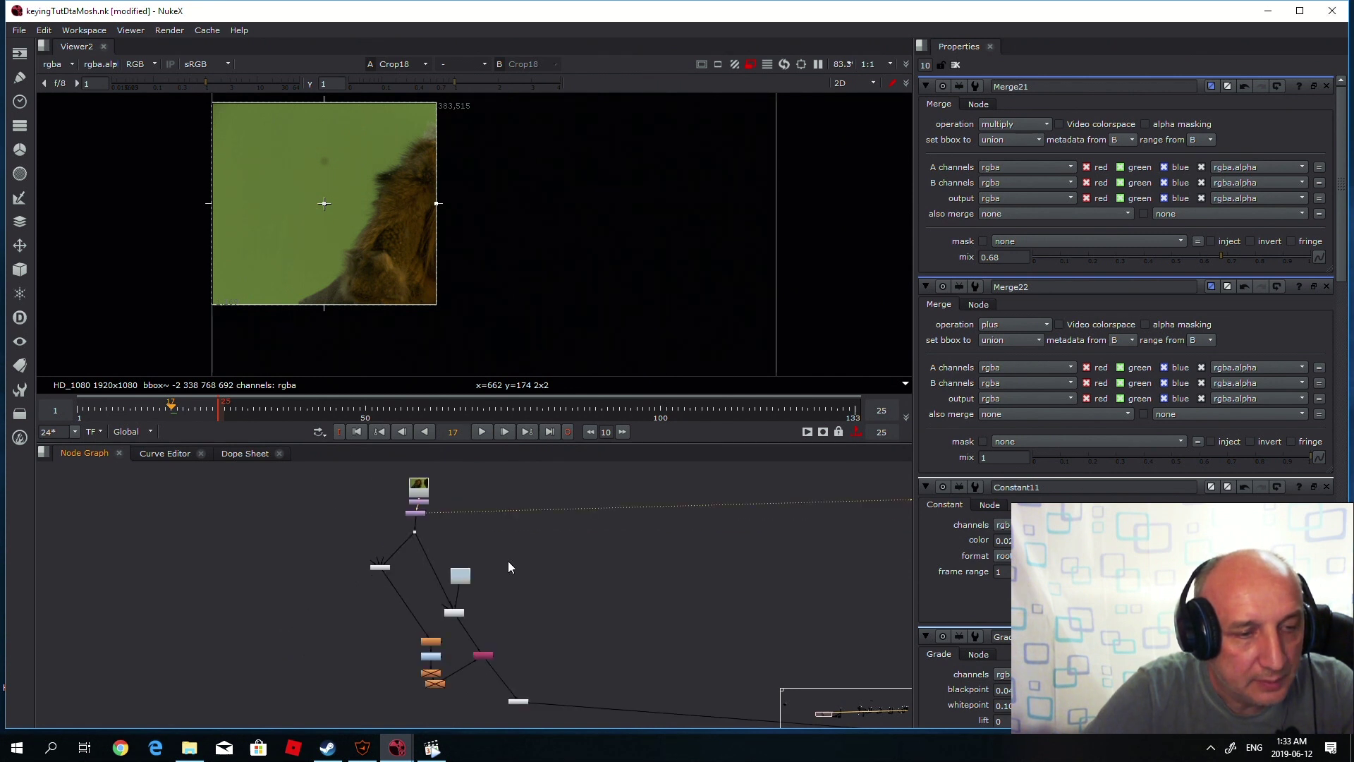
# Delete the extra erode and blur nodes so Grade16 feeds Copy14 directly.
pyautogui.moveTo(508, 562); pyautogui.dragTo(487, 547, button='middle')
pyautogui.scroll(4, 425, 569)
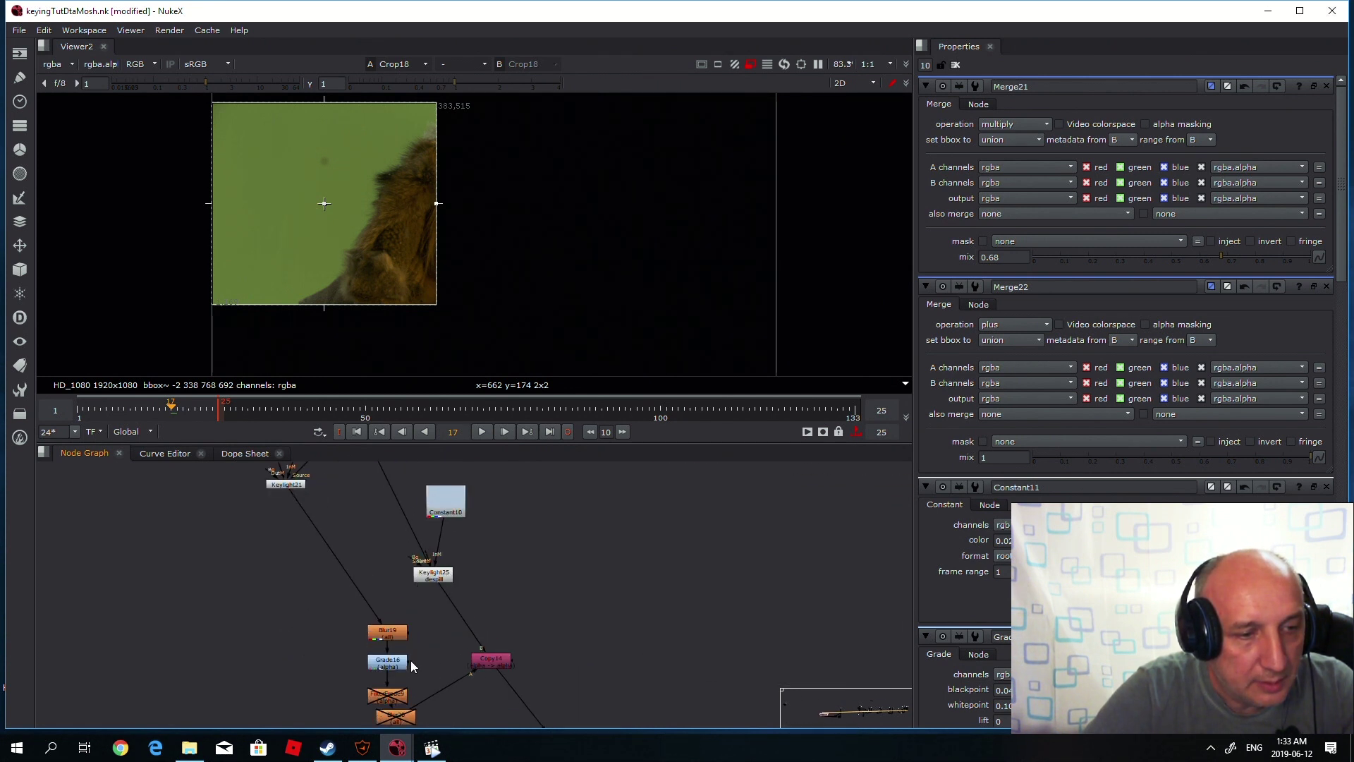
pyautogui.moveTo(413, 667); pyautogui.dragTo(418, 601, button='middle')
pyautogui.moveTo(339, 615); pyautogui.dragTo(452, 680)
pyautogui.press('Delete')
# View Keylight21's key and check its alpha channel.
pyautogui.scroll(-3, 481, 682)
pyautogui.scroll(3, 452, 608)
pyautogui.moveTo(497, 554); pyautogui.dragTo(517, 649, button='middle')
pyautogui.scroll(-2, 467, 596)
pyautogui.scroll(3, 424, 497)
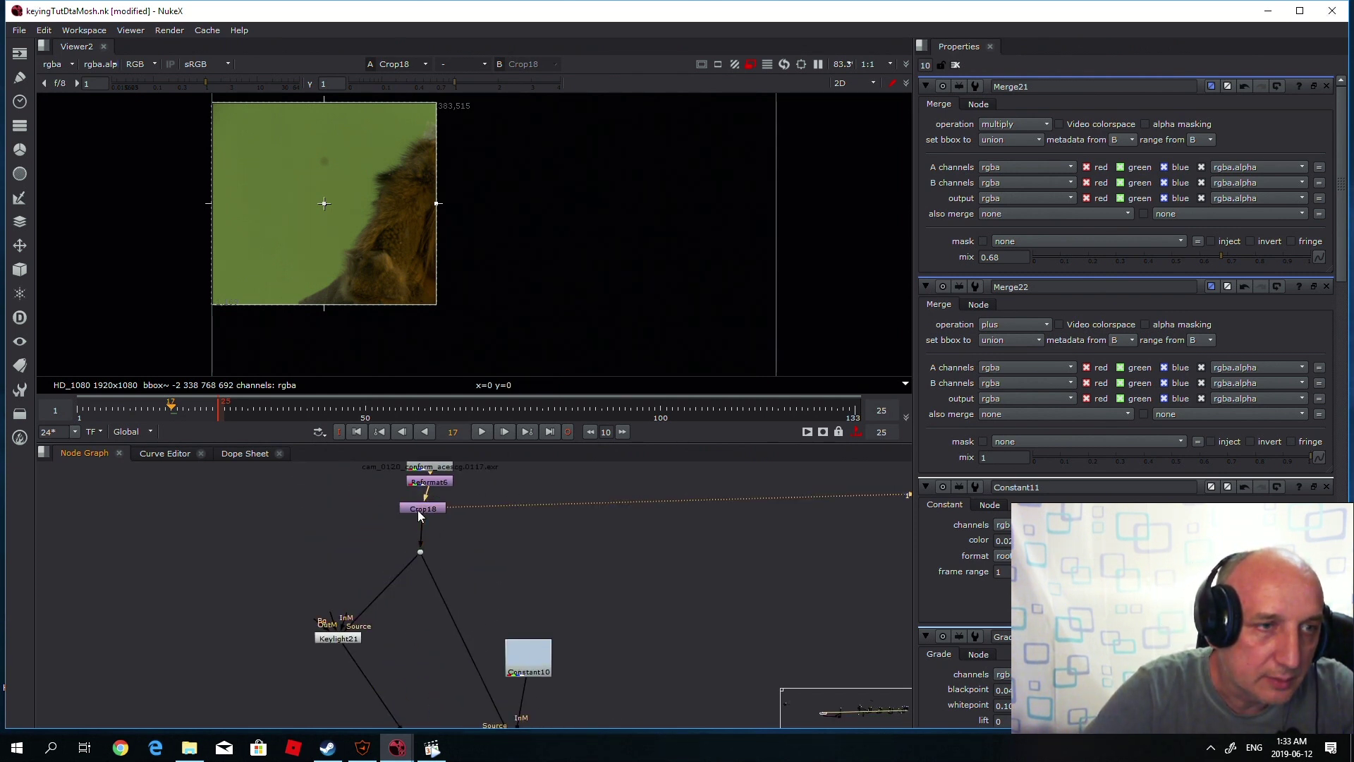
pyautogui.scroll(-4, 419, 510)
pyautogui.scroll(5, 397, 570)
pyautogui.click(397, 586)
pyautogui.press('1')
pyautogui.press('a')
pyautogui.press('a')
pyautogui.press('a')
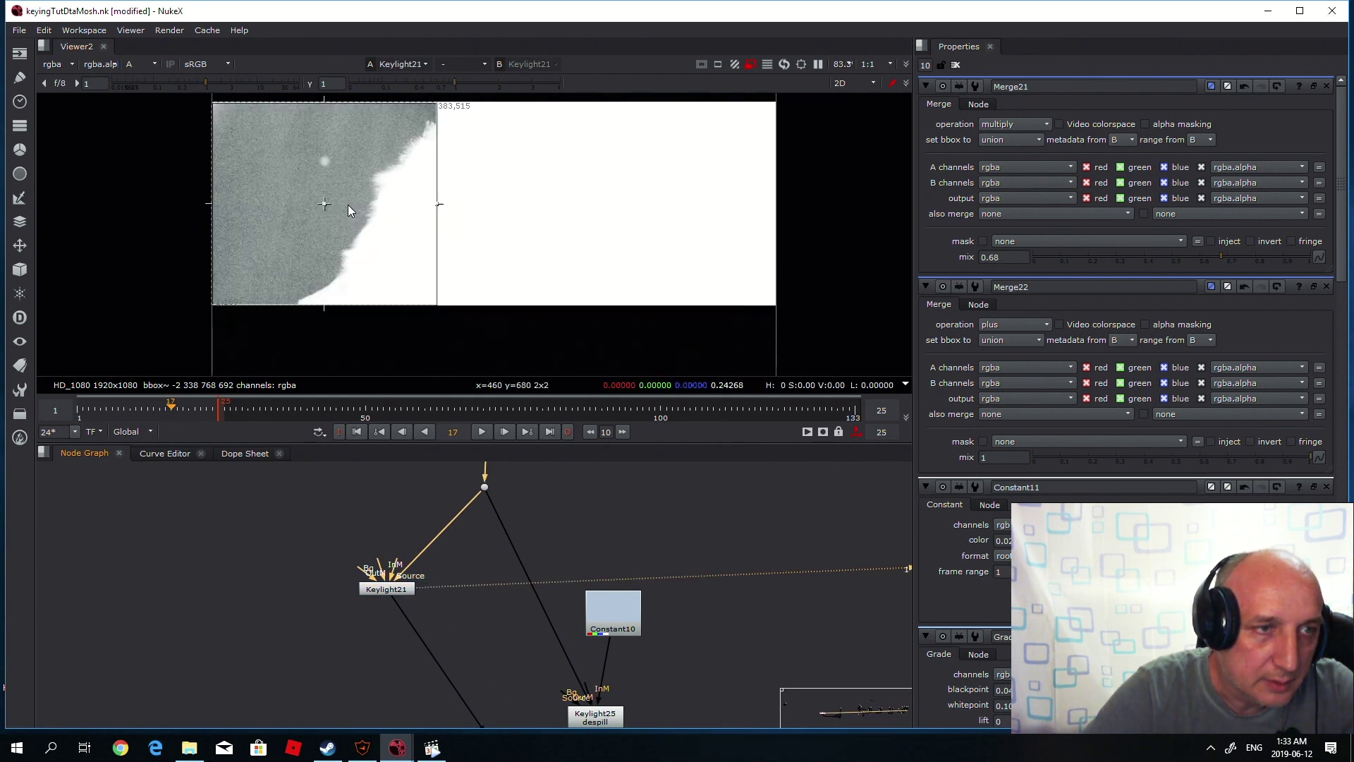
# View the Blur19 and Grade16 outputs, comparing the color image against the alpha.
pyautogui.scroll(-3, 363, 509)
pyautogui.scroll(3, 459, 669)
pyautogui.click(439, 639)
pyautogui.press('1')
pyautogui.click(438, 681)
pyautogui.press('1')
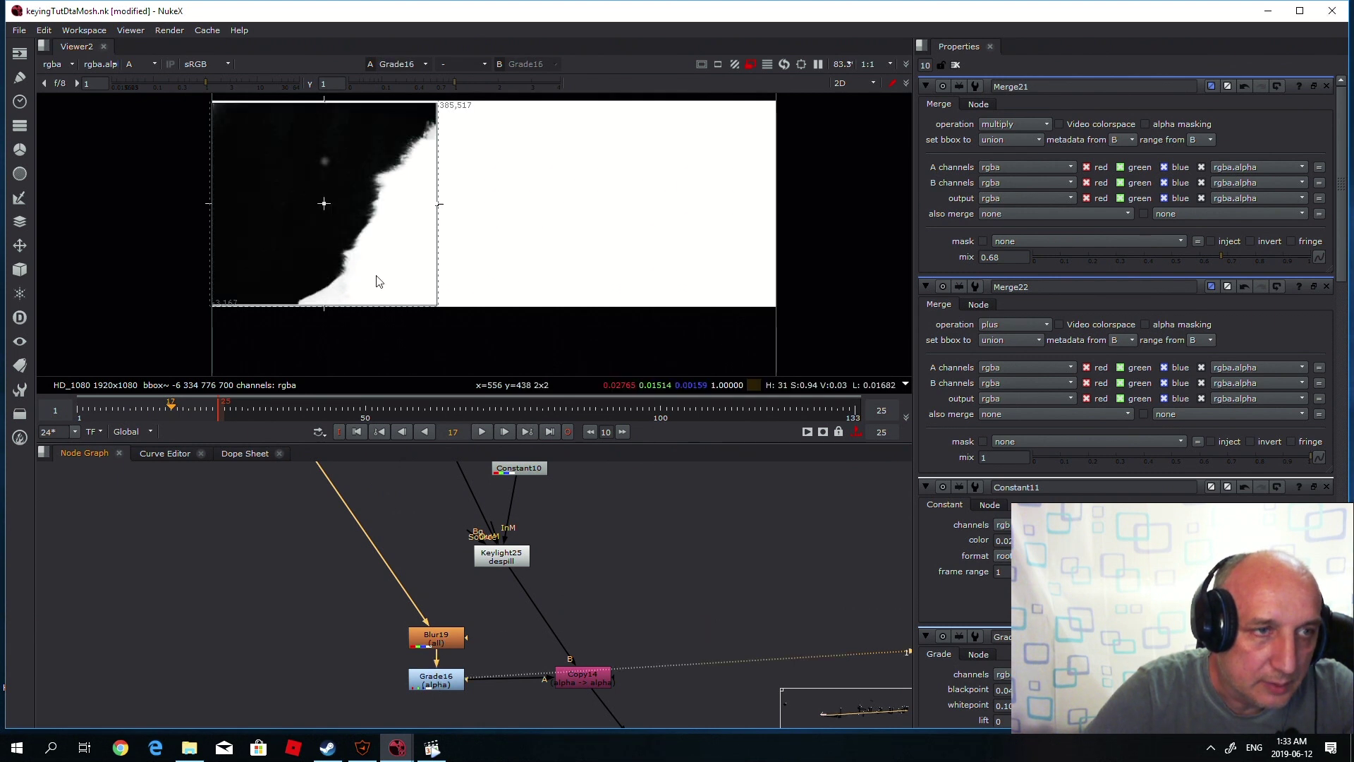
pyautogui.scroll(4, 331, 209)
pyautogui.press('a')
pyautogui.press('a')
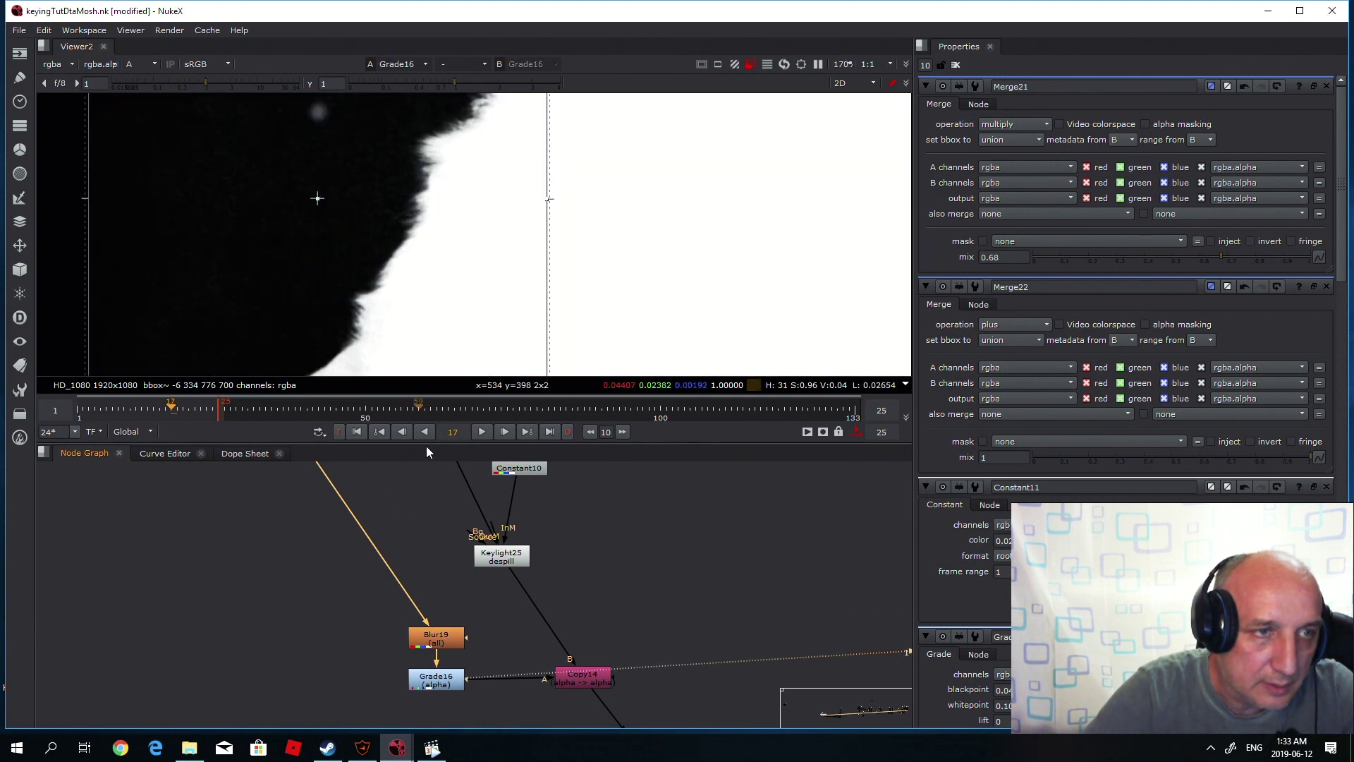
# Compare Copy14's result with the Keylight25 despill in both color and alpha.
pyautogui.click(584, 679)
pyautogui.press('1')
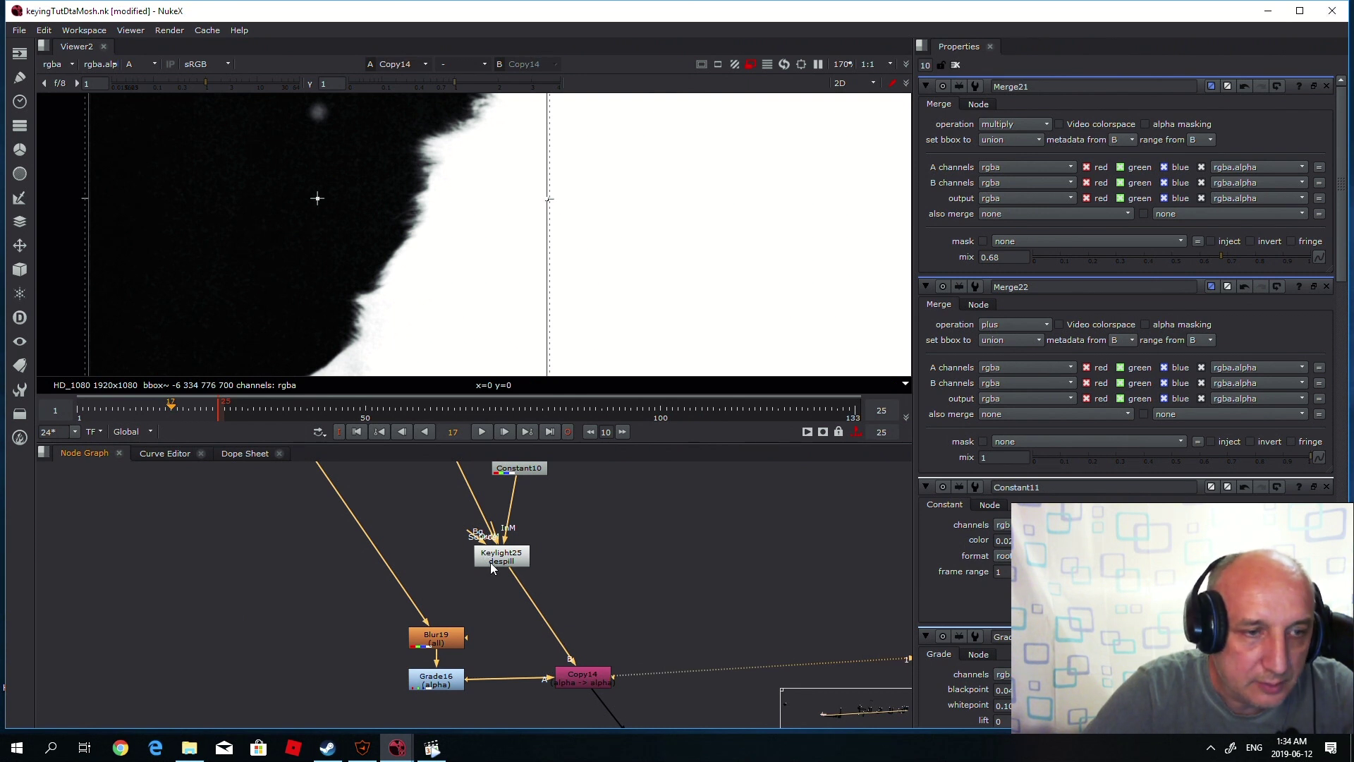
pyautogui.click(496, 560)
pyautogui.press('1')
pyautogui.press('a')
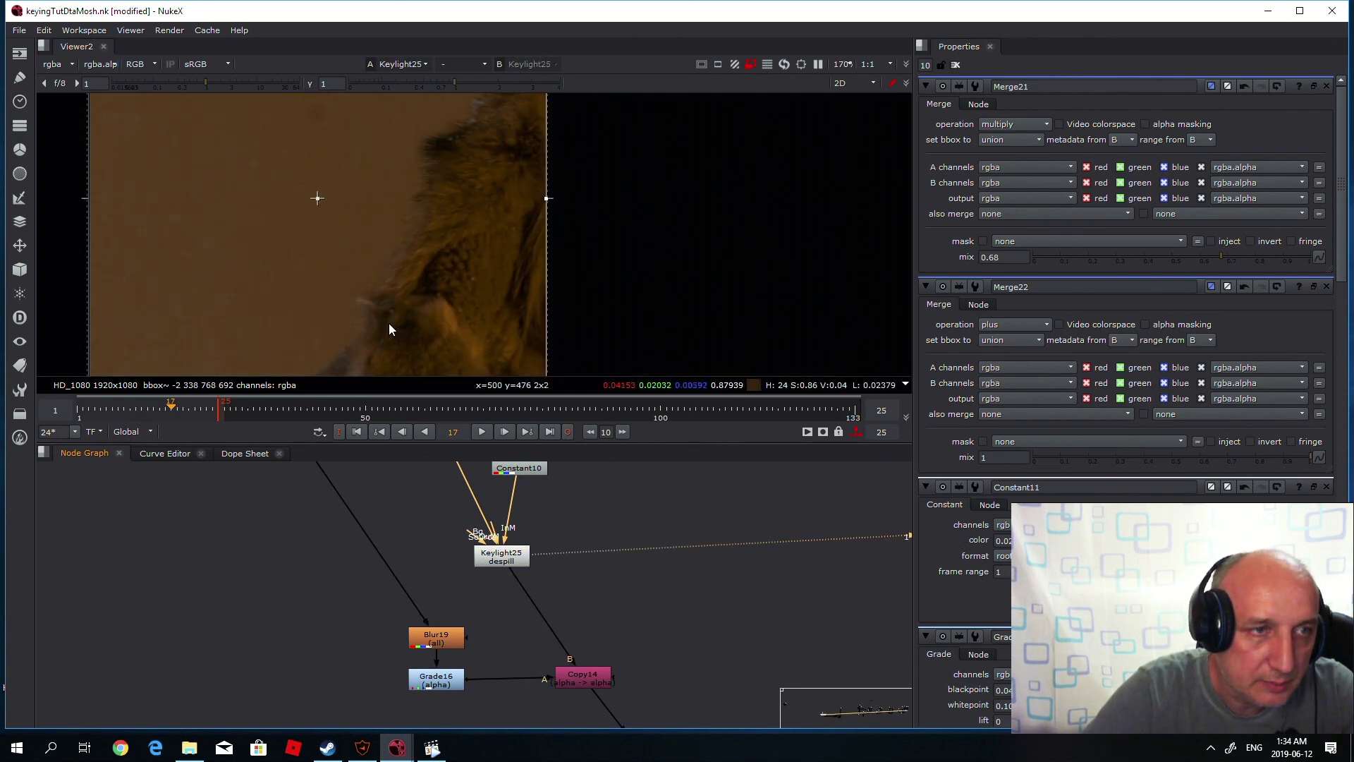
pyautogui.press('a')
# View Copy14 again, then Premult13's alpha matte of the fur edge.
pyautogui.click(591, 680)
pyautogui.press('1')
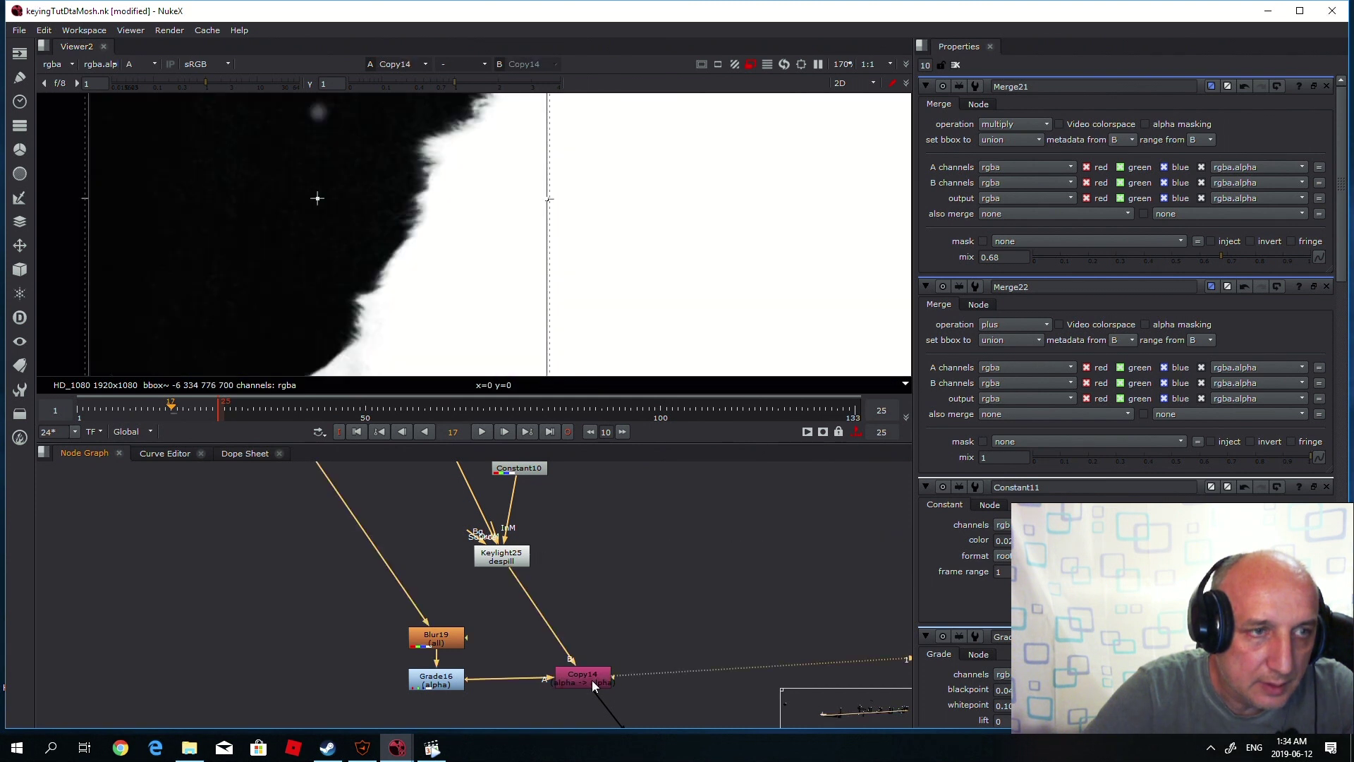
pyautogui.press('a')
pyautogui.press('a')
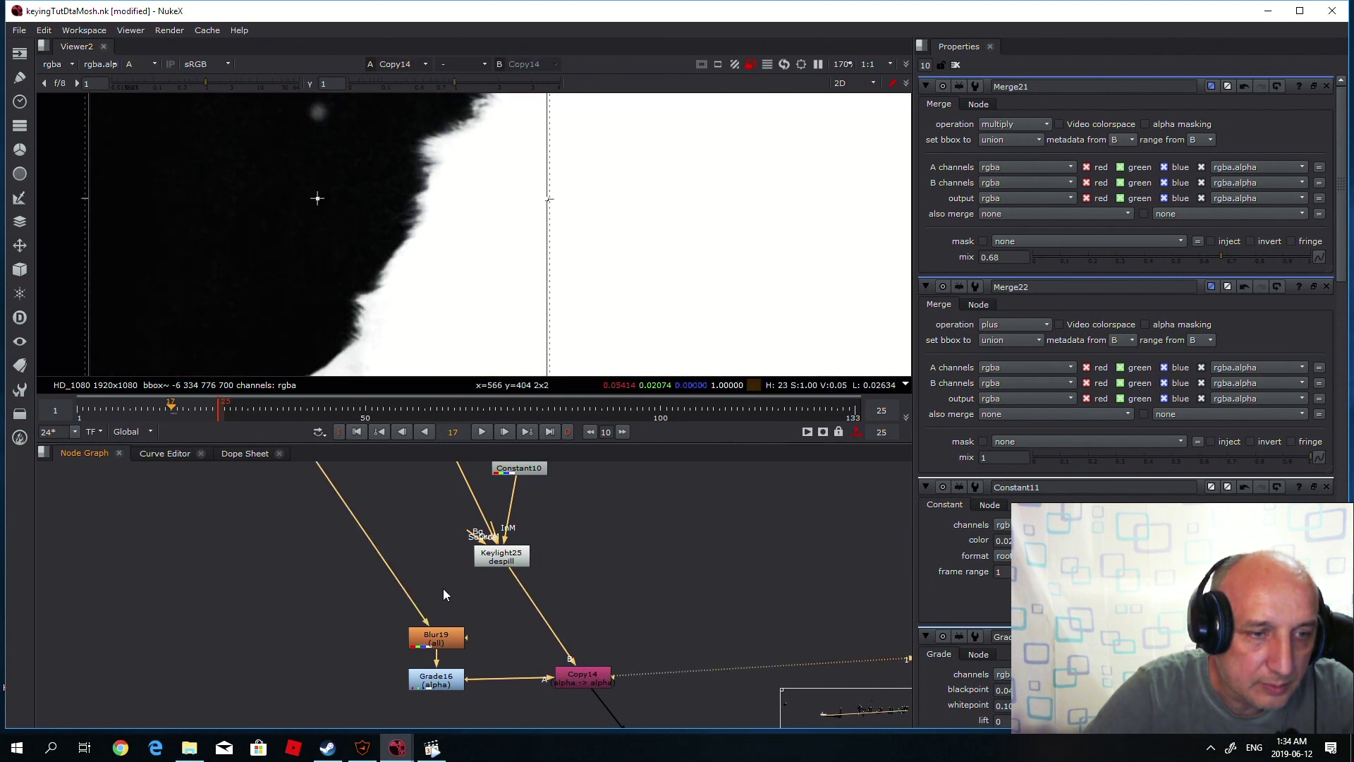
pyautogui.scroll(-5, 459, 586)
pyautogui.scroll(3, 549, 685)
pyautogui.press('1')
pyautogui.press('a')
pyautogui.press('a')
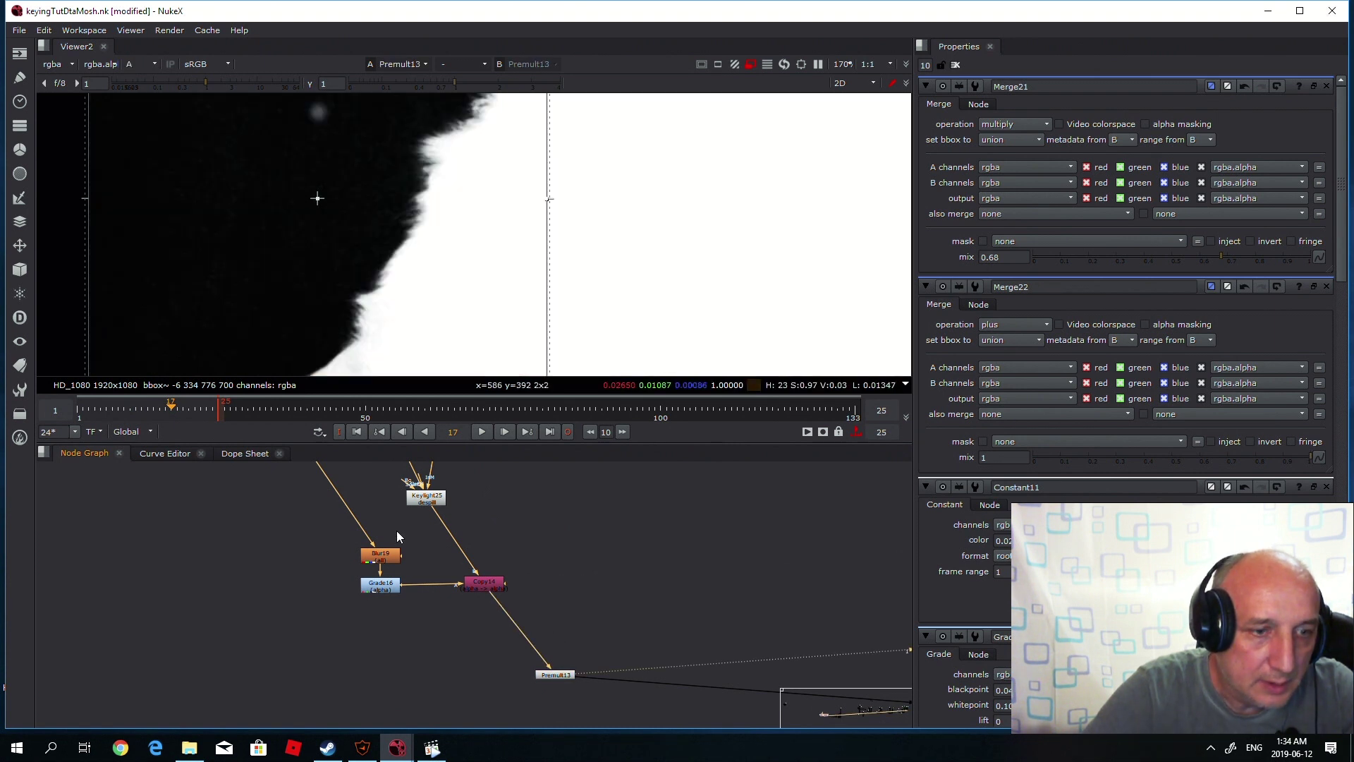
pyautogui.scroll(-6, 395, 531)
pyautogui.moveTo(841, 571); pyautogui.dragTo(631, 535, button='middle')
pyautogui.scroll(5, 632, 536)
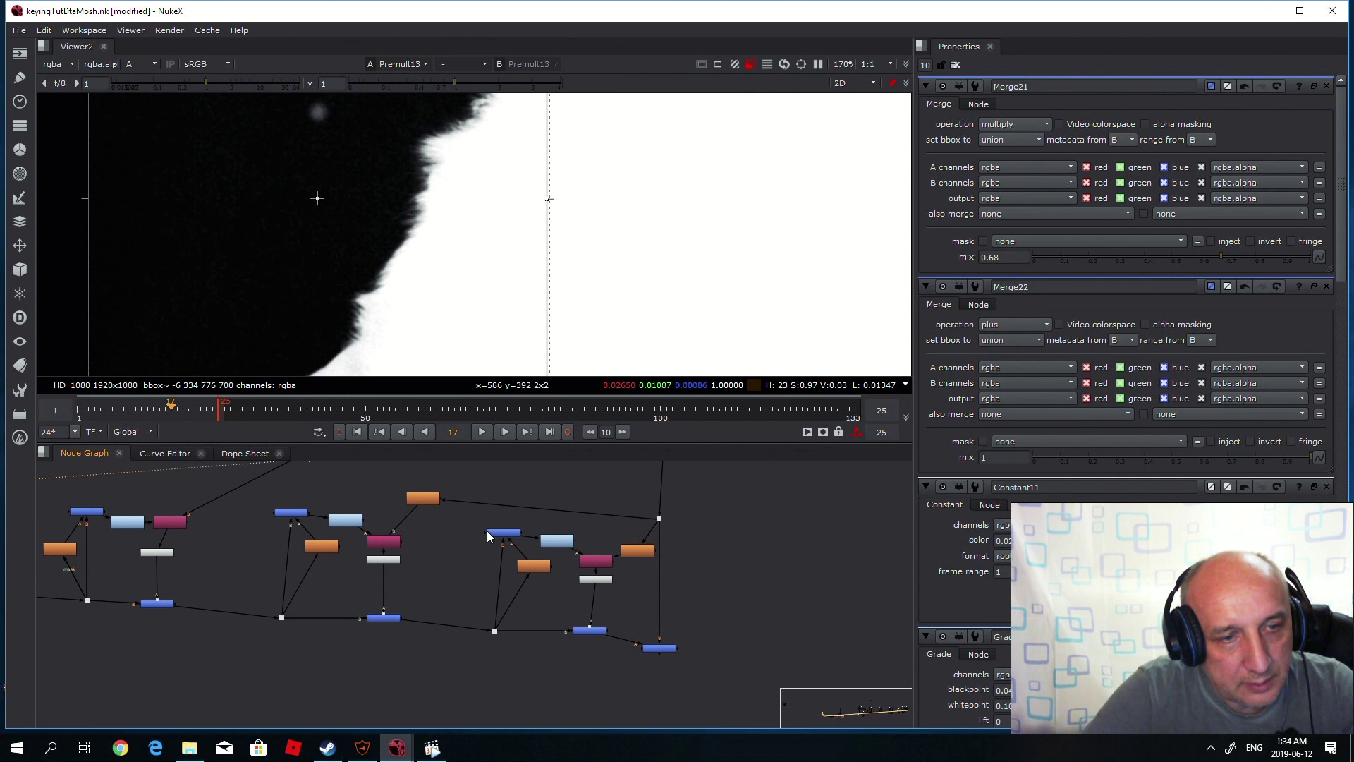
pyautogui.moveTo(469, 522); pyautogui.dragTo(654, 663)
pyautogui.moveTo(471, 638); pyautogui.dragTo(263, 478)
pyautogui.moveTo(239, 569); pyautogui.dragTo(346, 584, button='middle')
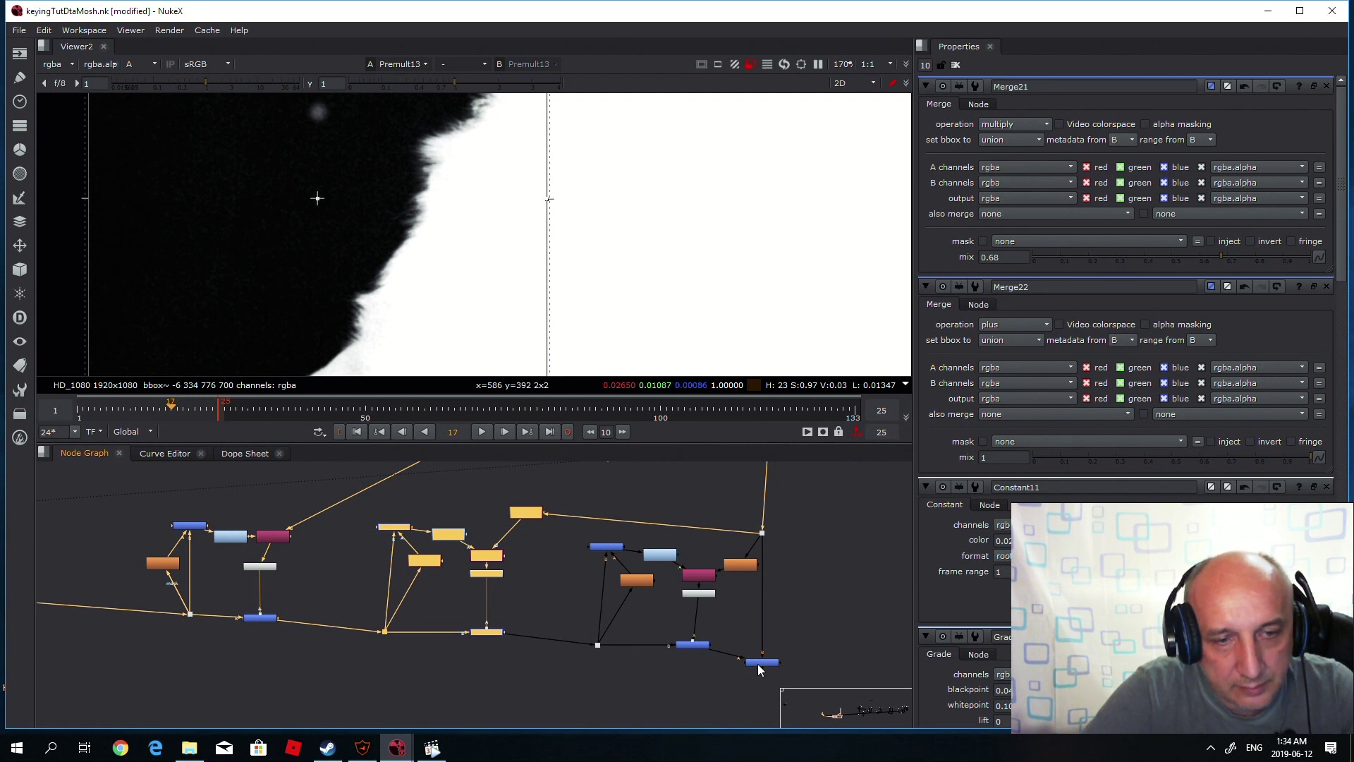
pyautogui.moveTo(819, 655); pyautogui.dragTo(676, 606, button='middle')
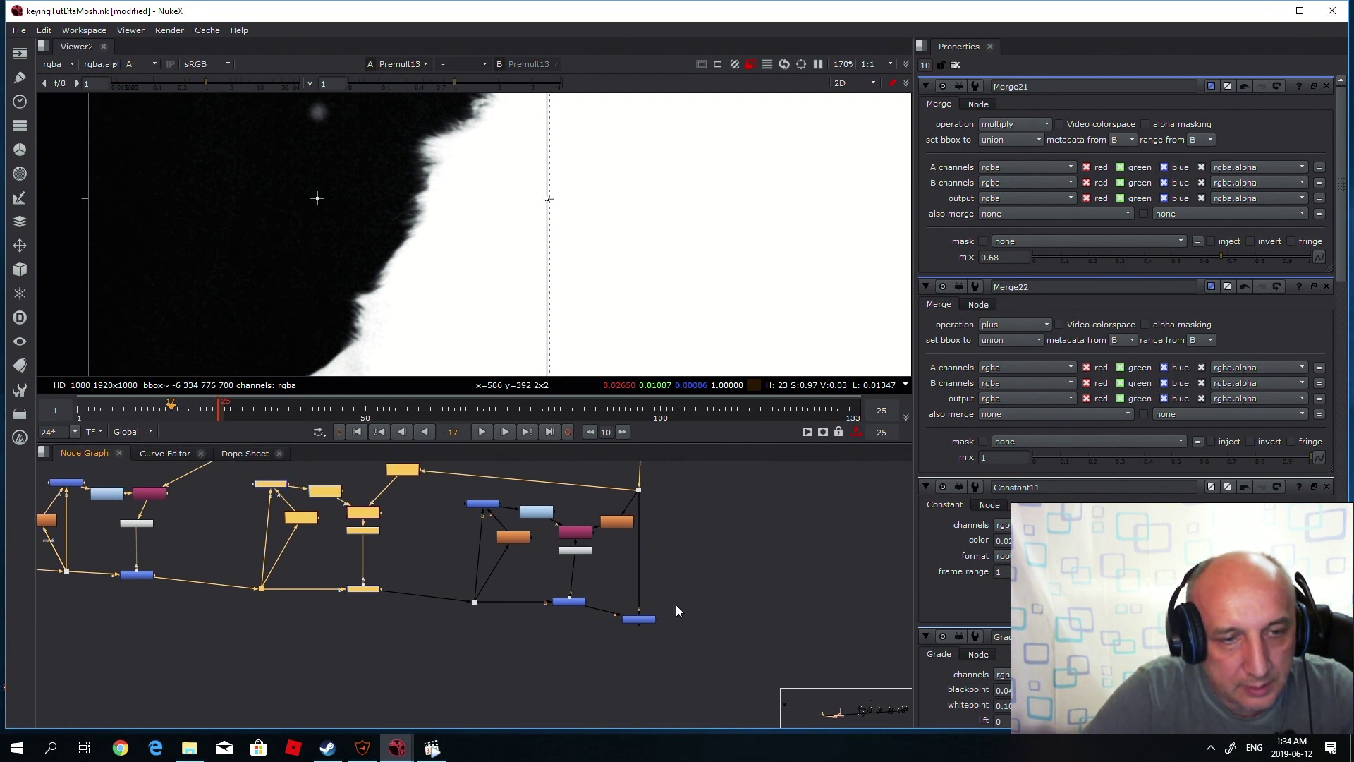
pyautogui.scroll(3, 644, 633)
pyautogui.press('1')
pyautogui.press('a')
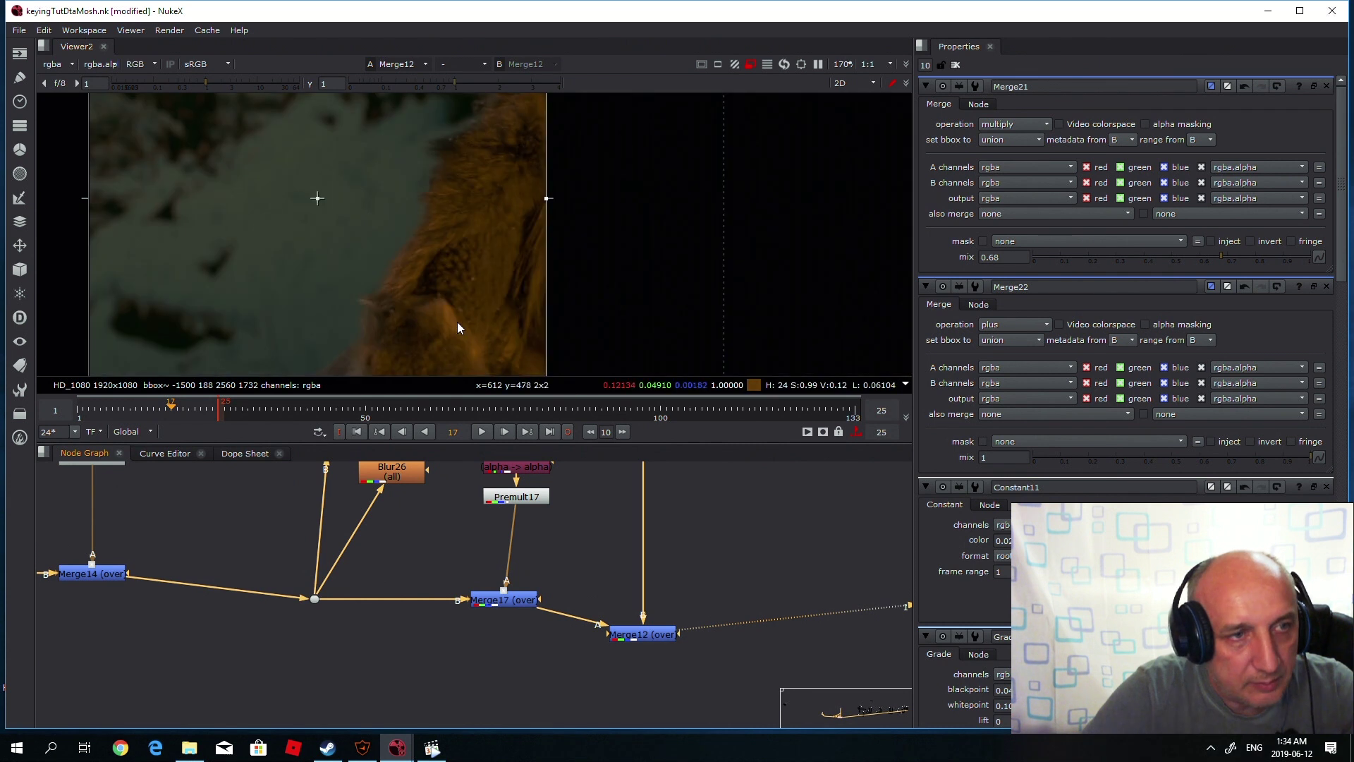
pyautogui.scroll(4, 423, 236)
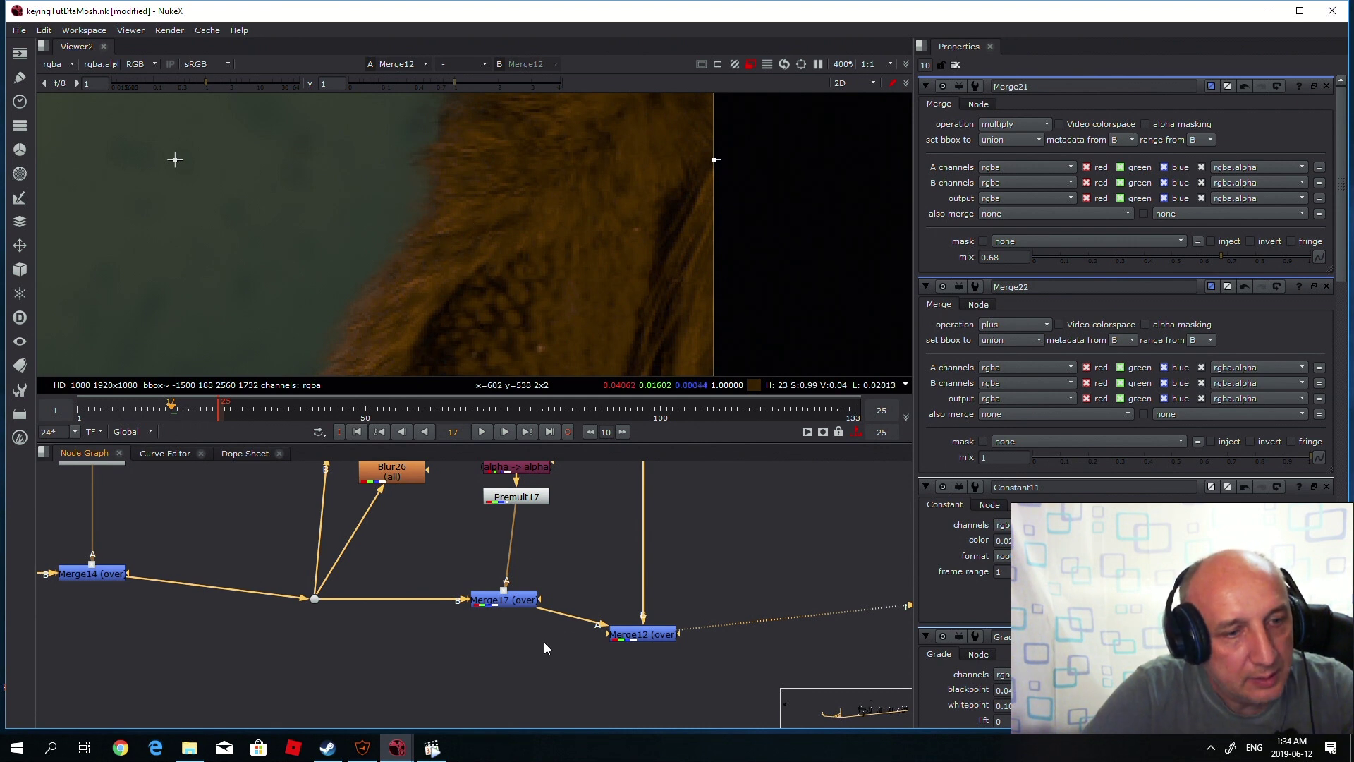
pyautogui.click(473, 580)
pyautogui.click(478, 594)
pyautogui.press('d')
pyautogui.scroll(5, 396, 286)
pyautogui.press('d')
pyautogui.press('d')
pyautogui.press('d')
pyautogui.press('d')
pyautogui.press('d')
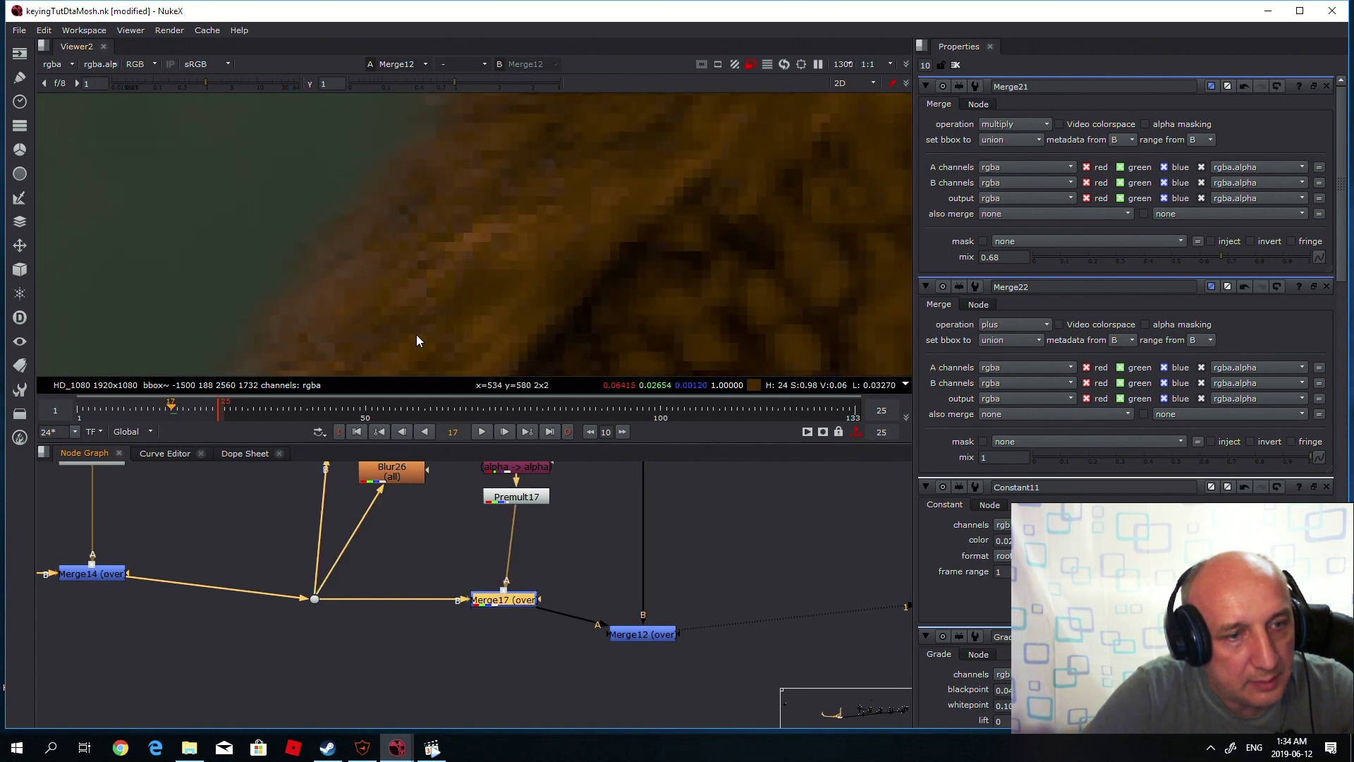
pyautogui.scroll(-3, 499, 632)
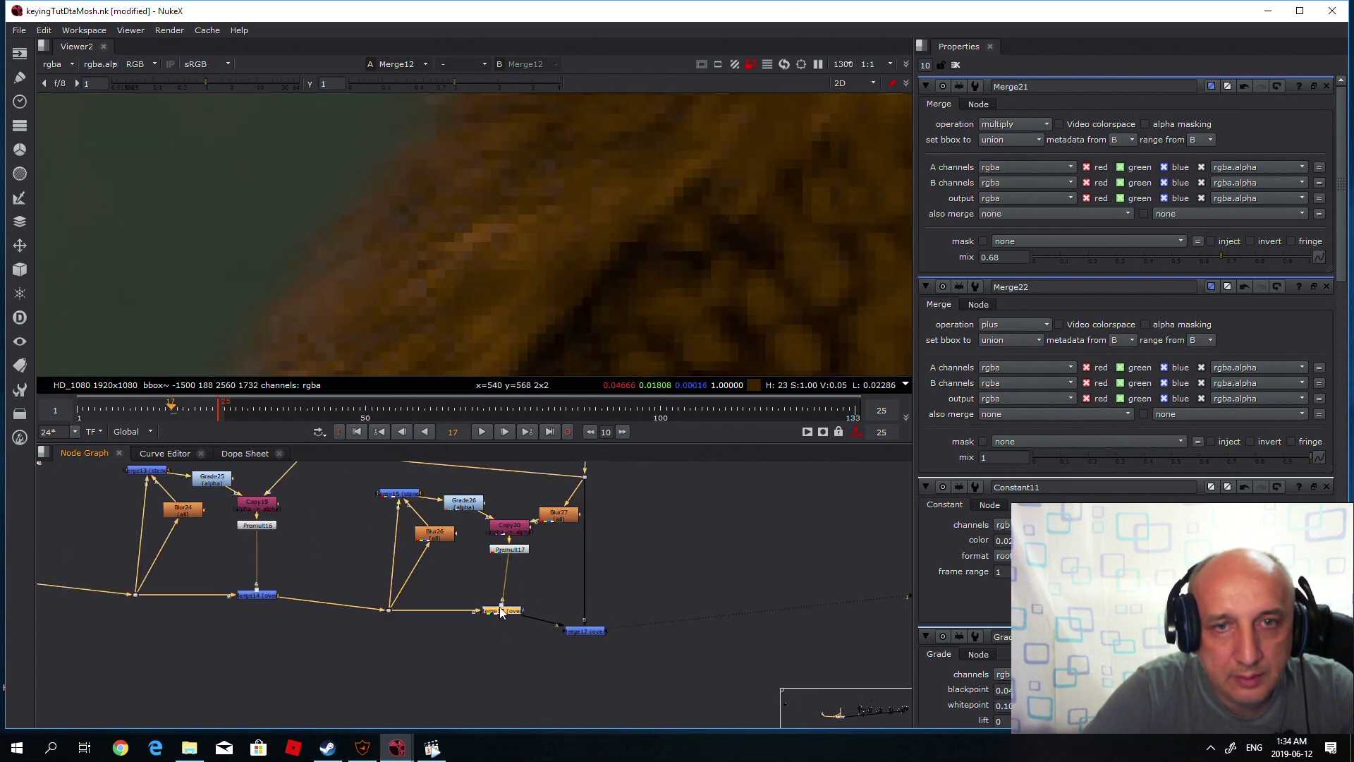
# Set Merge17's mix to 0.325 and Blur26's size to 14.8.
pyautogui.doubleClick(500, 613)
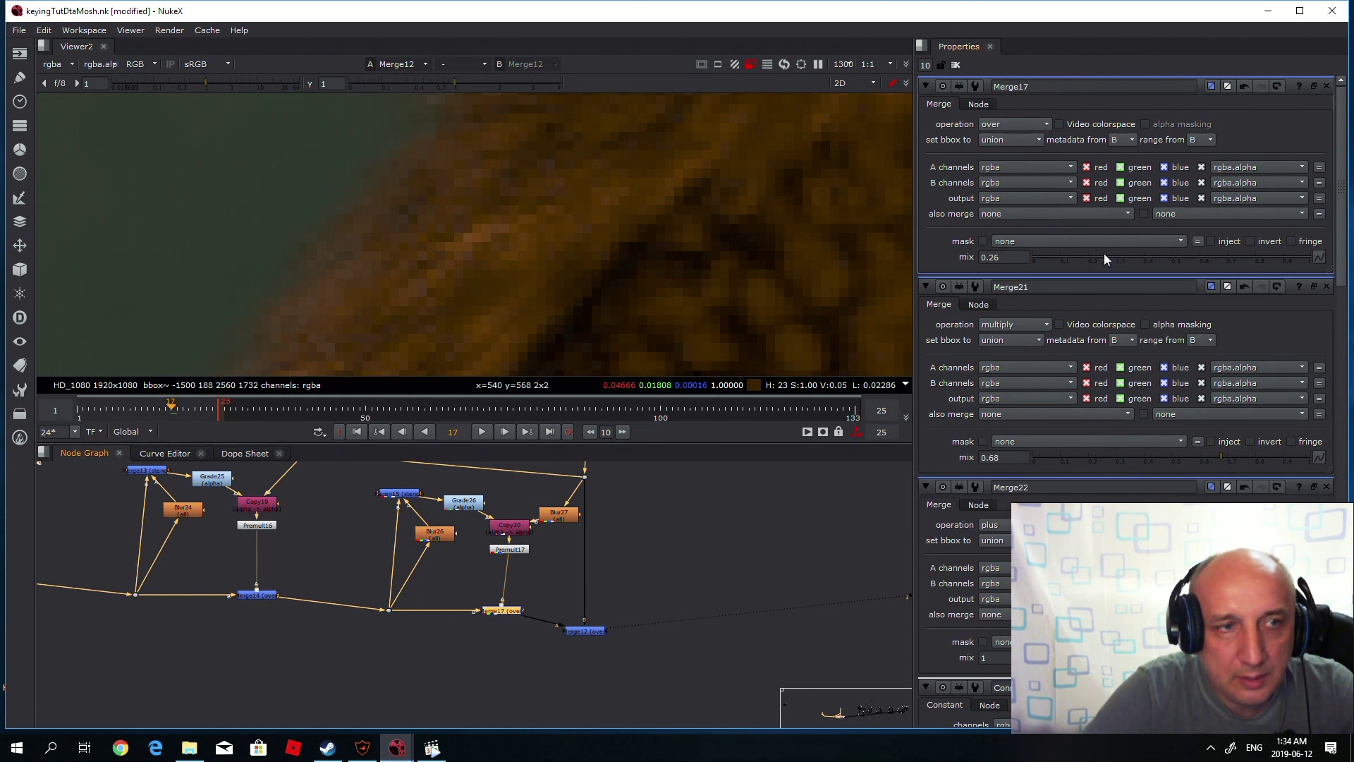
pyautogui.moveTo(1106, 258); pyautogui.dragTo(1154, 258)
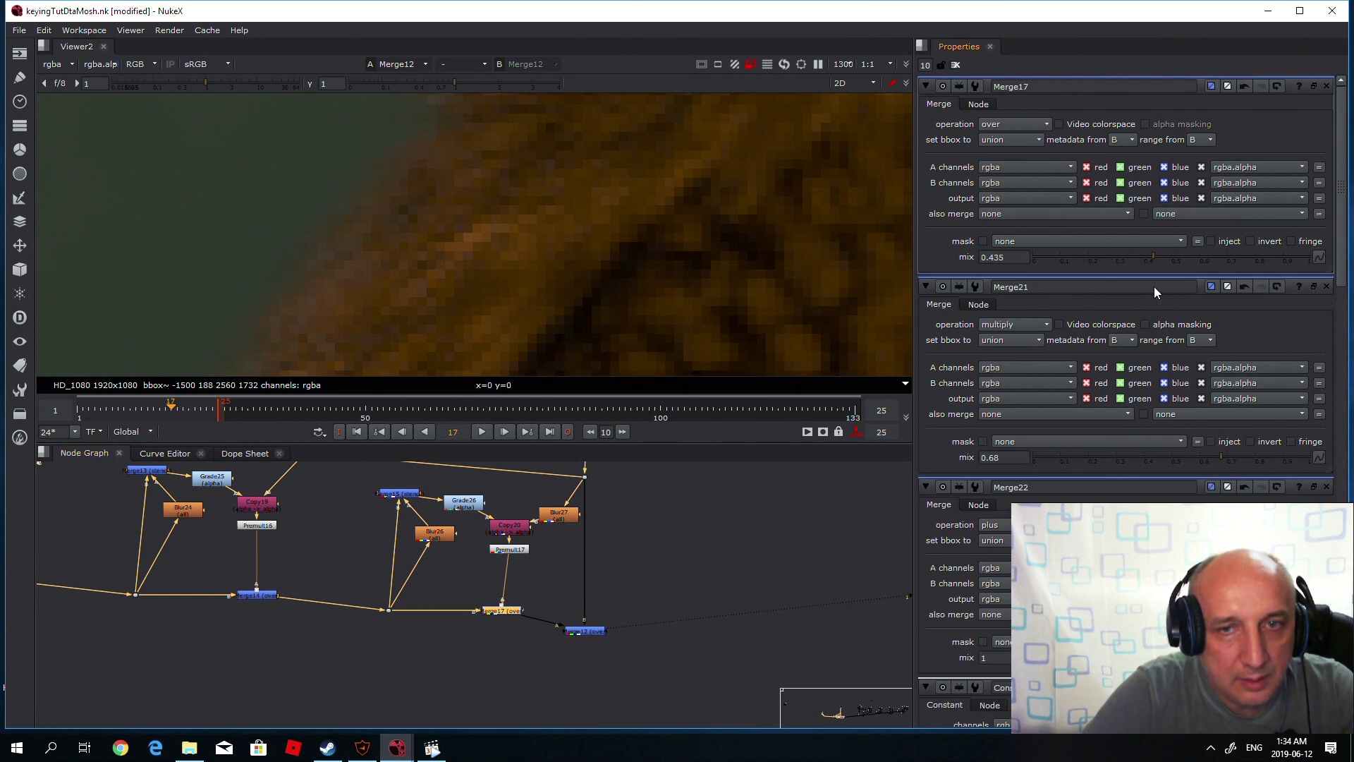
pyautogui.doubleClick(435, 532)
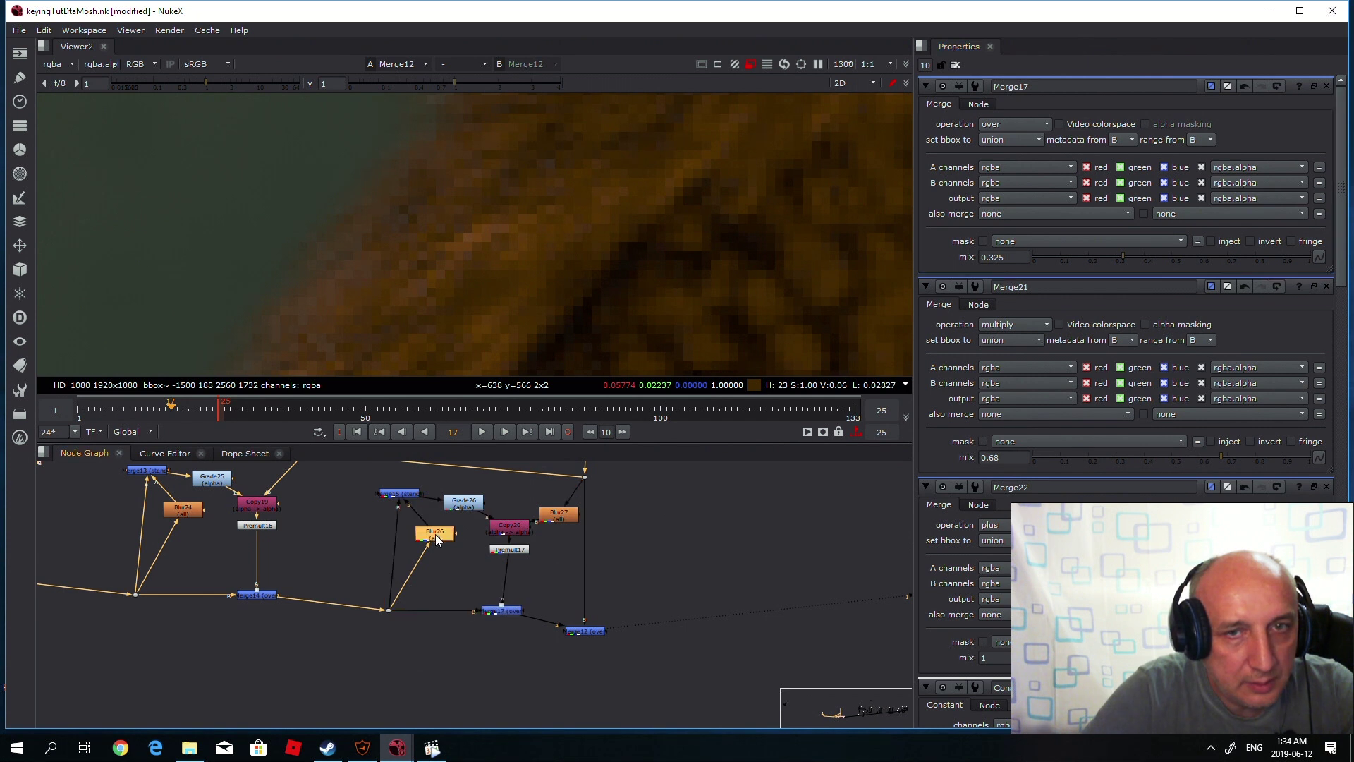
pyautogui.moveTo(1195, 140); pyautogui.dragTo(1125, 151)
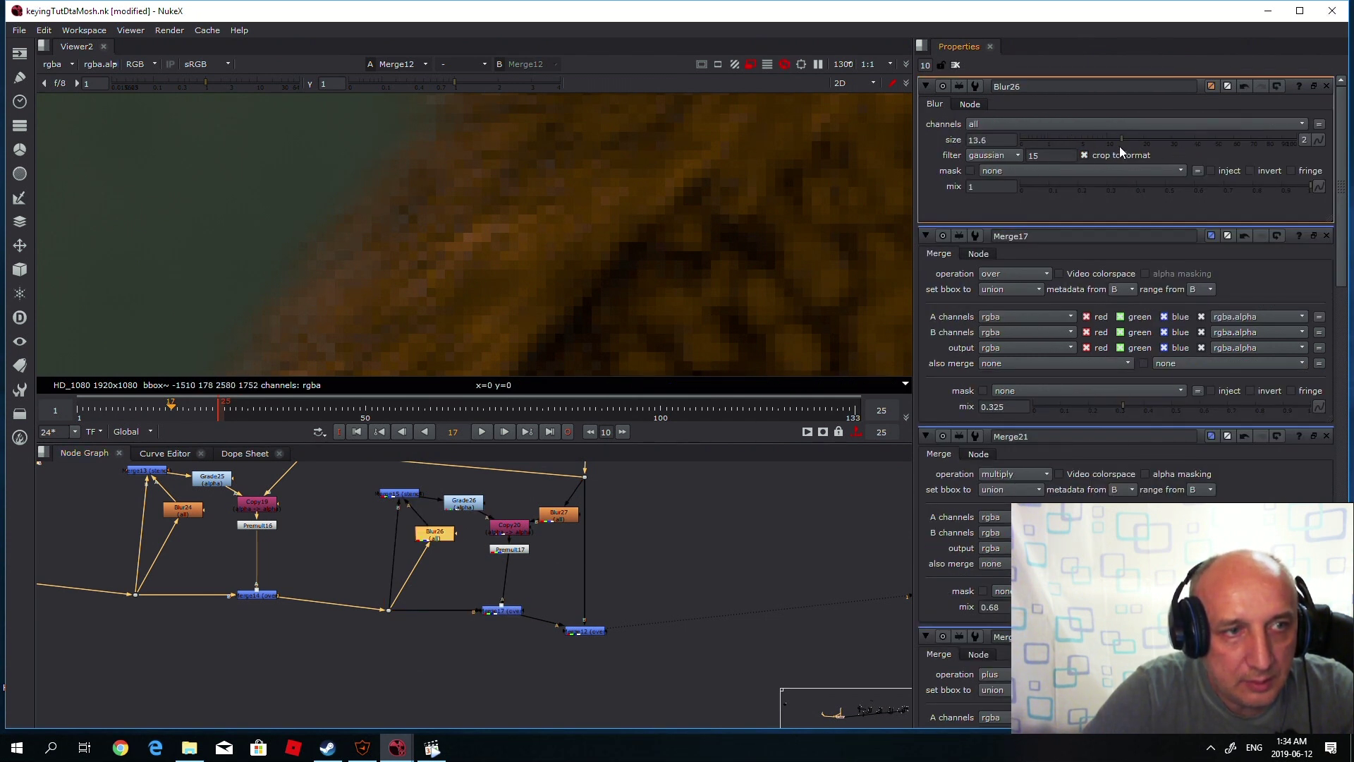
# View Merge17's output, then the final Merge12 comp.
pyautogui.scroll(-4, 505, 596)
pyautogui.scroll(5, 504, 594)
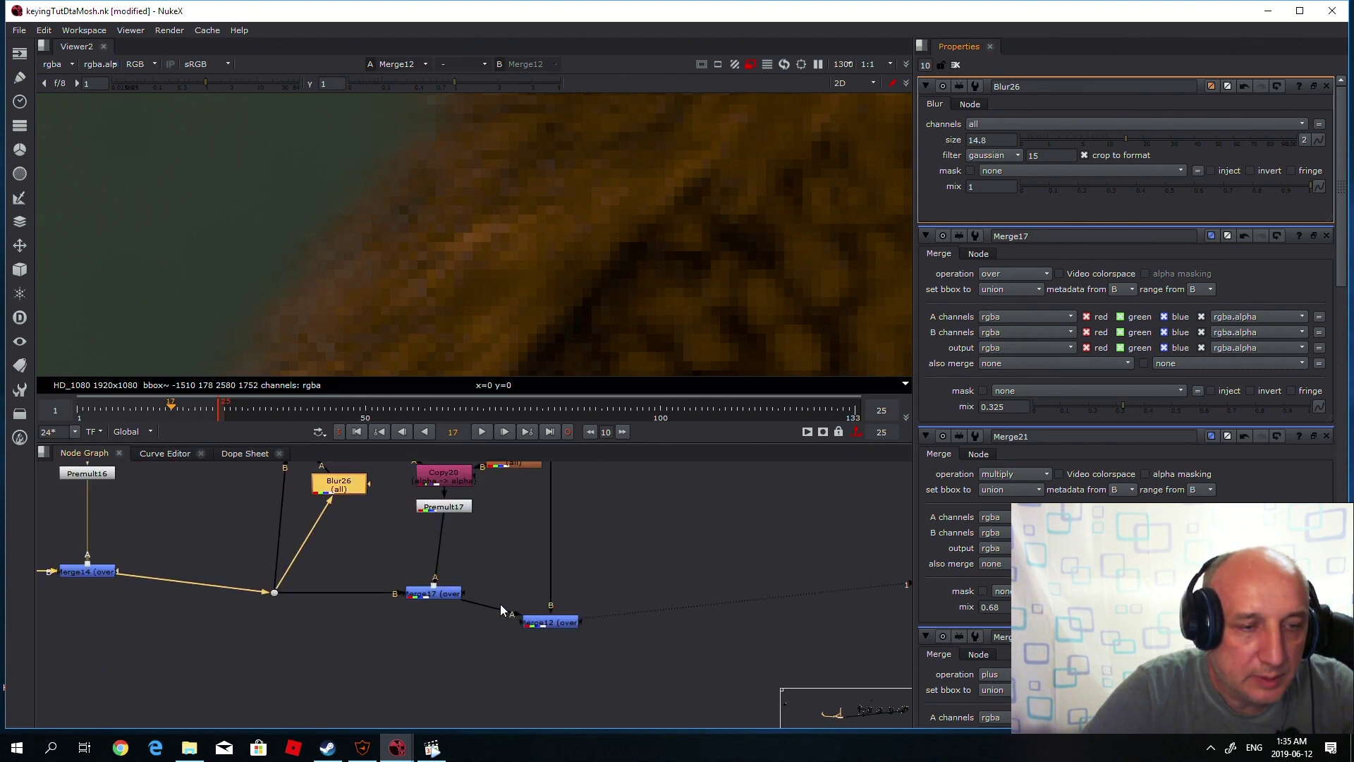
pyautogui.click(442, 597)
pyautogui.press('1')
pyautogui.click(553, 623)
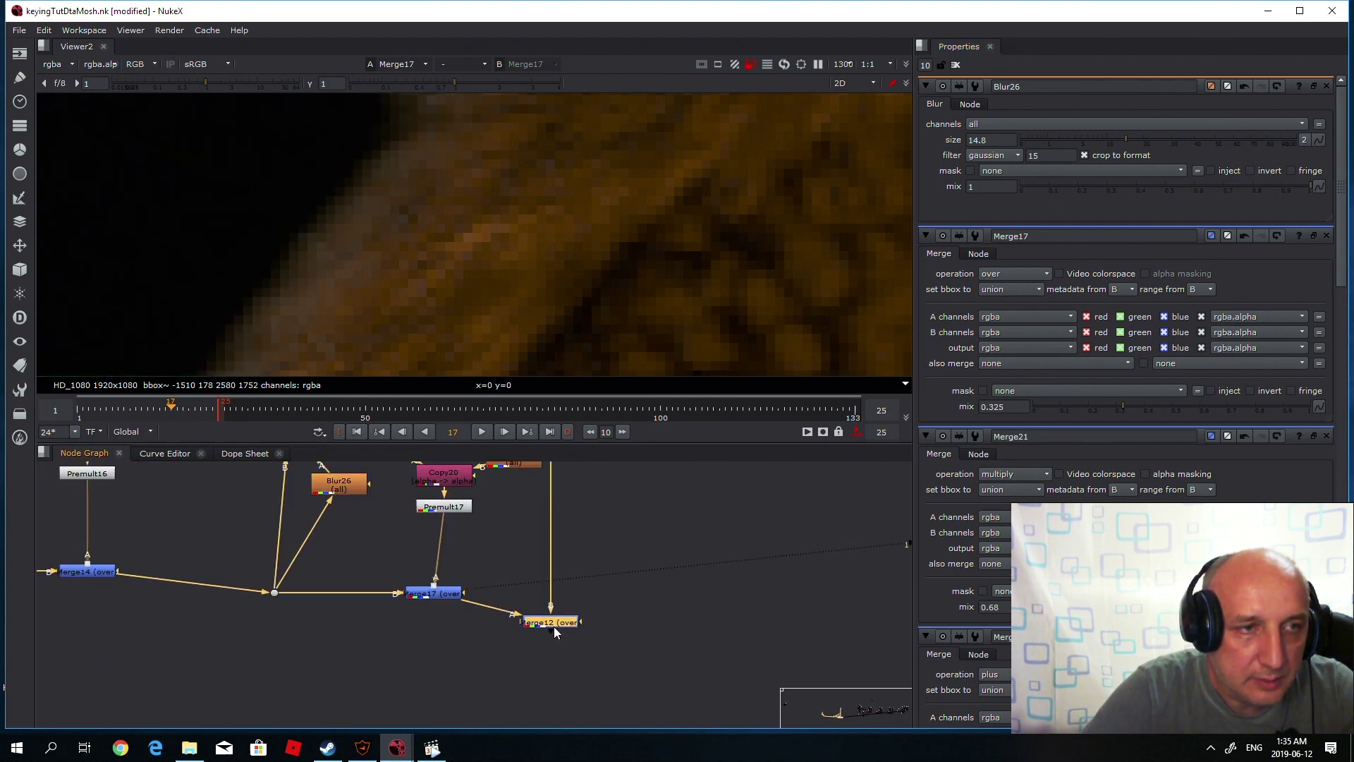
pyautogui.press('1')
# View the raw green-screen plate from Crop18.
pyautogui.scroll(-4, 575, 627)
pyautogui.scroll(-5, 494, 261)
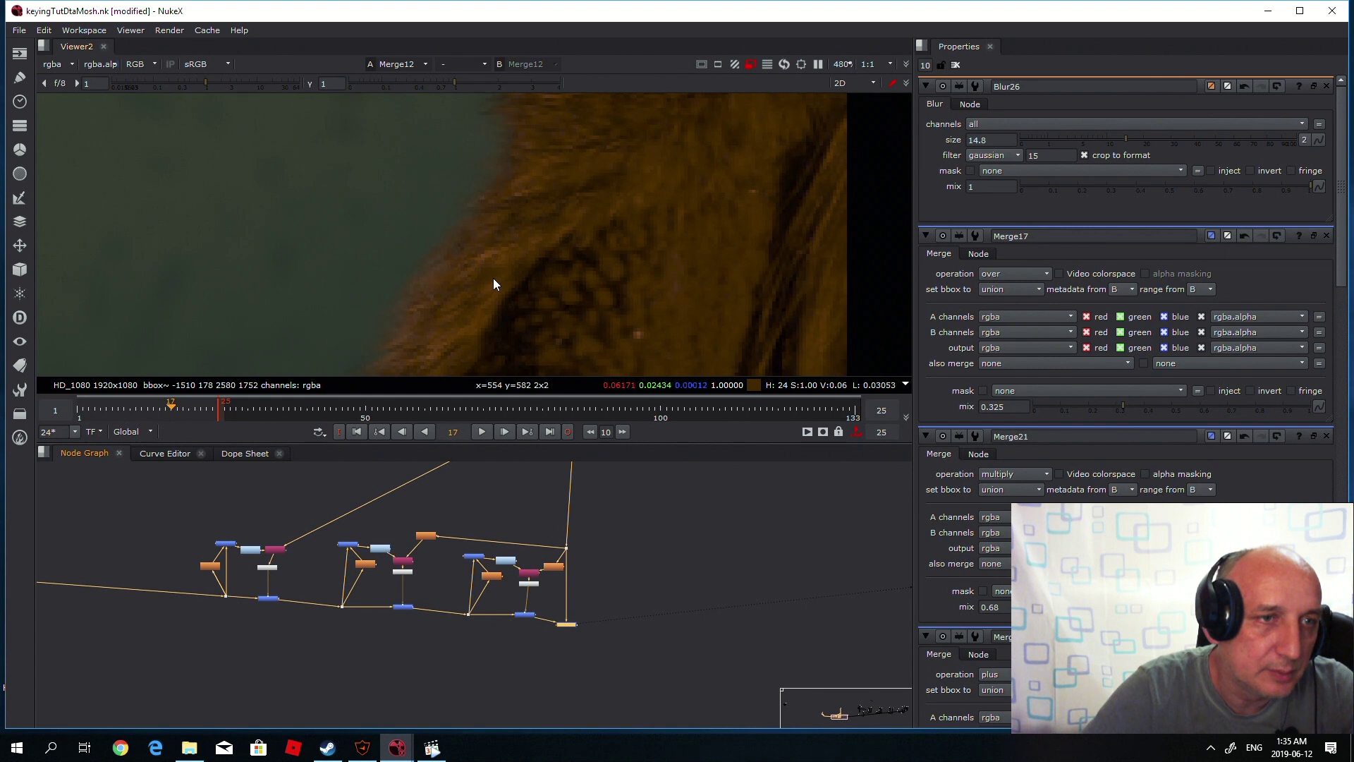
pyautogui.scroll(4, 534, 292)
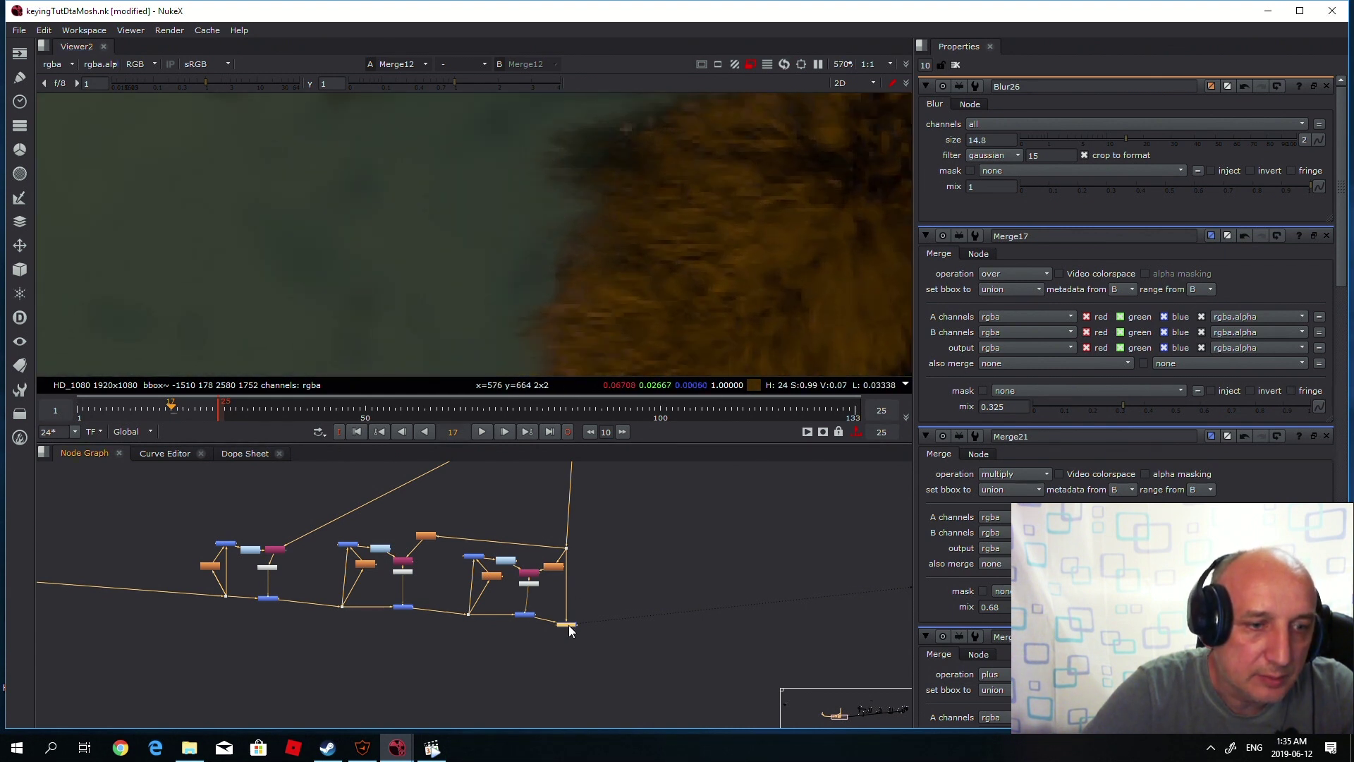
pyautogui.scroll(-3, 635, 635)
pyautogui.scroll(4, 290, 571)
pyautogui.scroll(1, 290, 569)
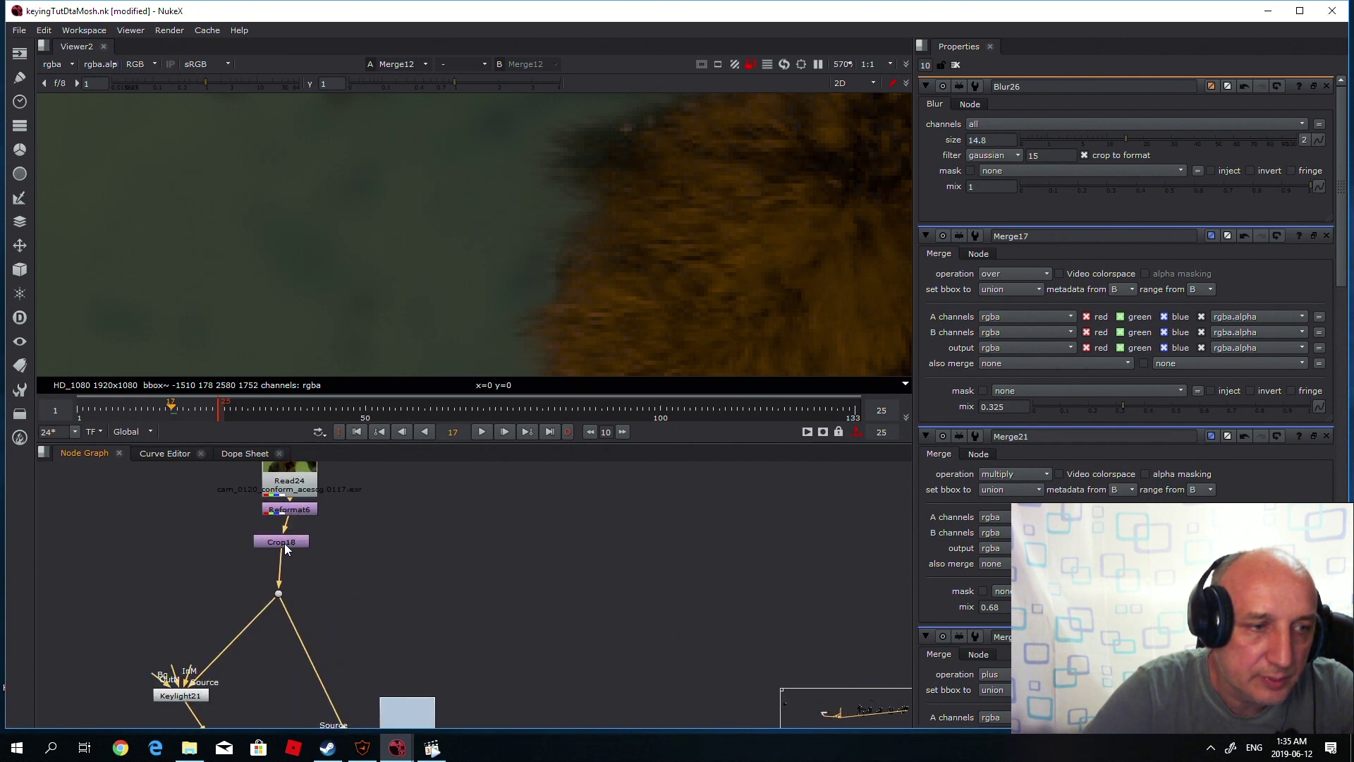
pyautogui.click(285, 544)
pyautogui.press('1')
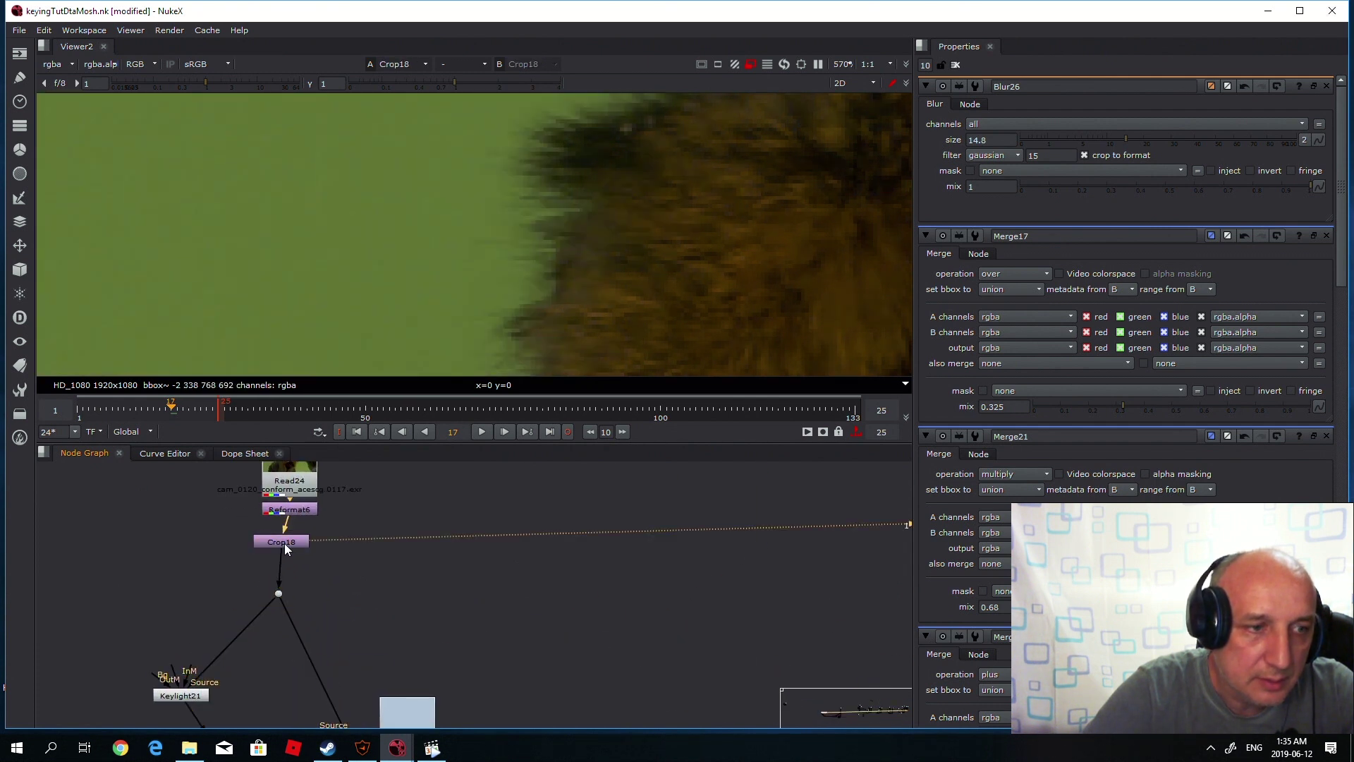
pyautogui.scroll(-5, 285, 543)
pyautogui.scroll(3, 674, 652)
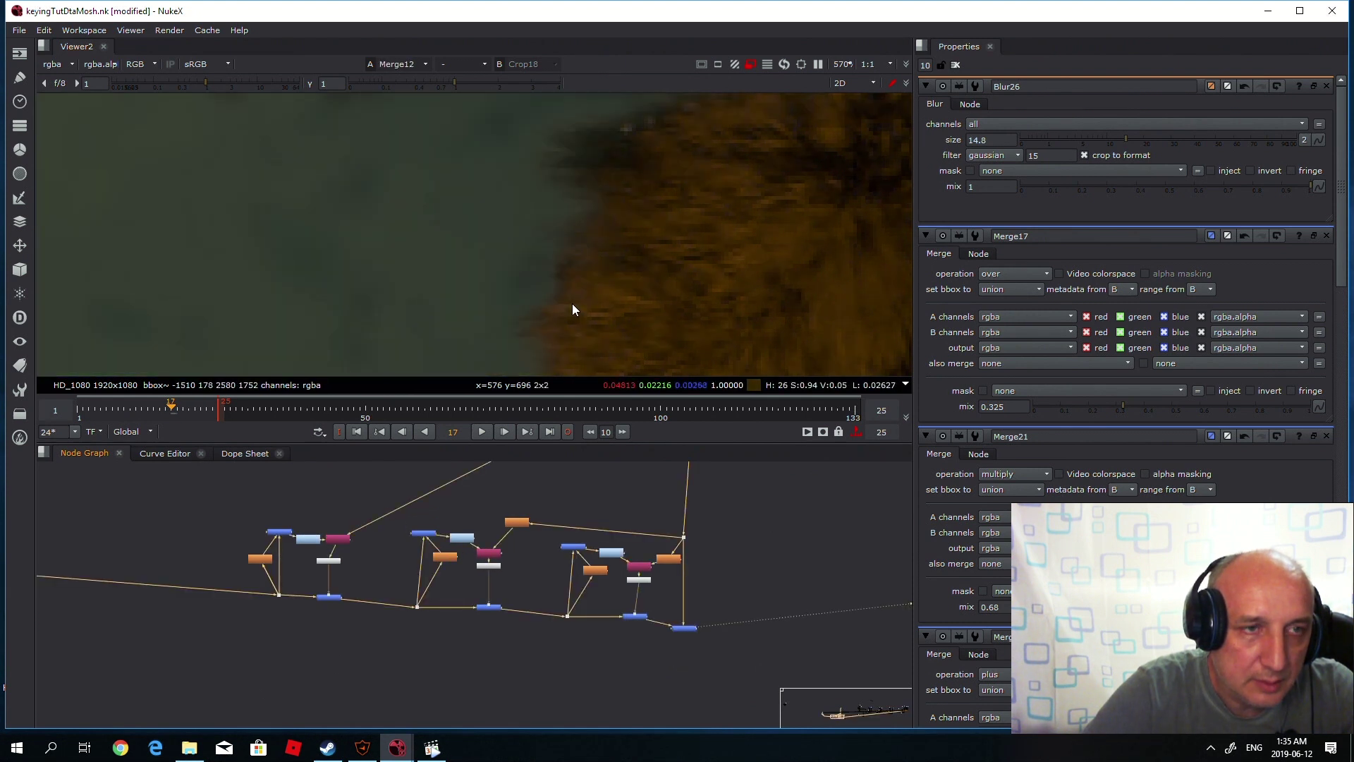
# Flip the viewer between the Crop18 green plate and the Merge12 comp using inputs 1 and 2.
pyautogui.press('2')
pyautogui.press('1')
pyautogui.press('2')
pyautogui.press('1')
pyautogui.press('2')
pyautogui.press('1')
pyautogui.press('2')
pyautogui.press('1')
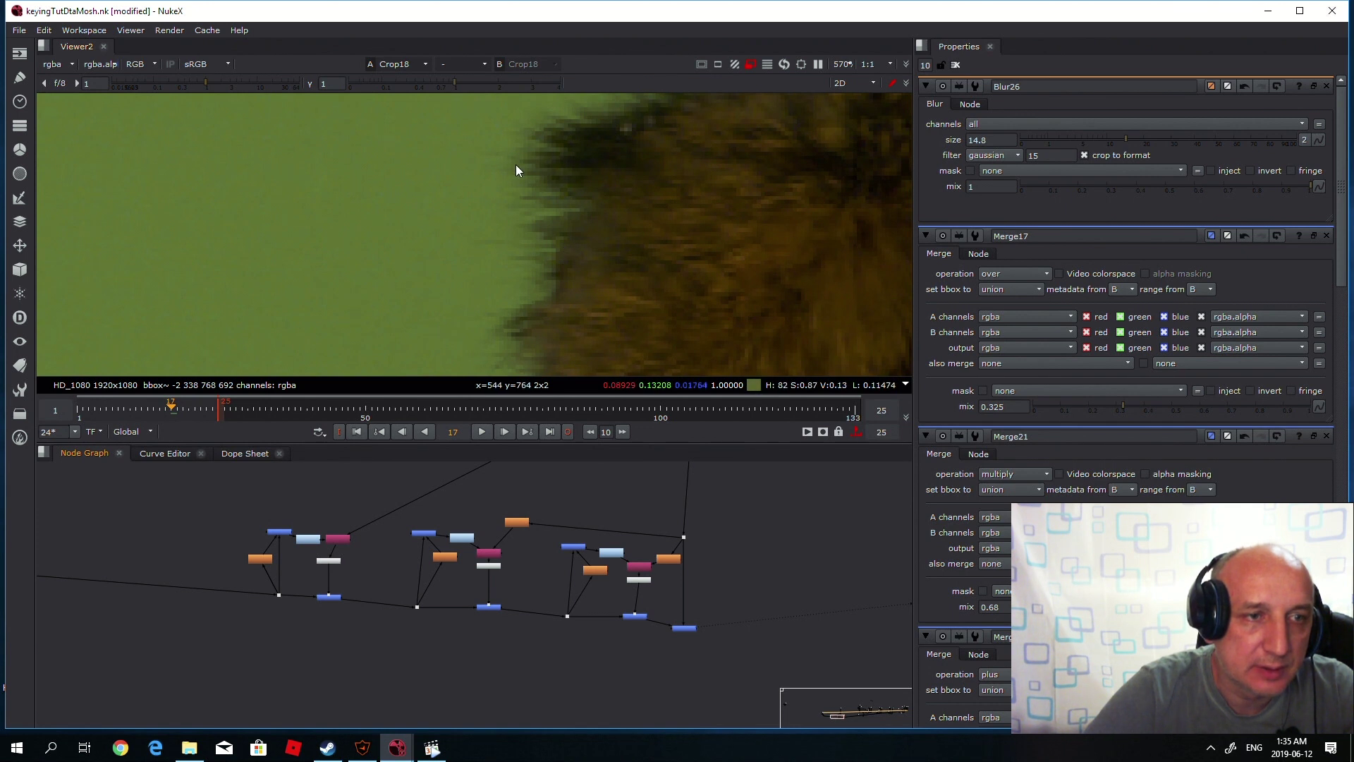
# Put the viewer back on the final Merge12 composite.
pyautogui.scroll(-3, 549, 273)
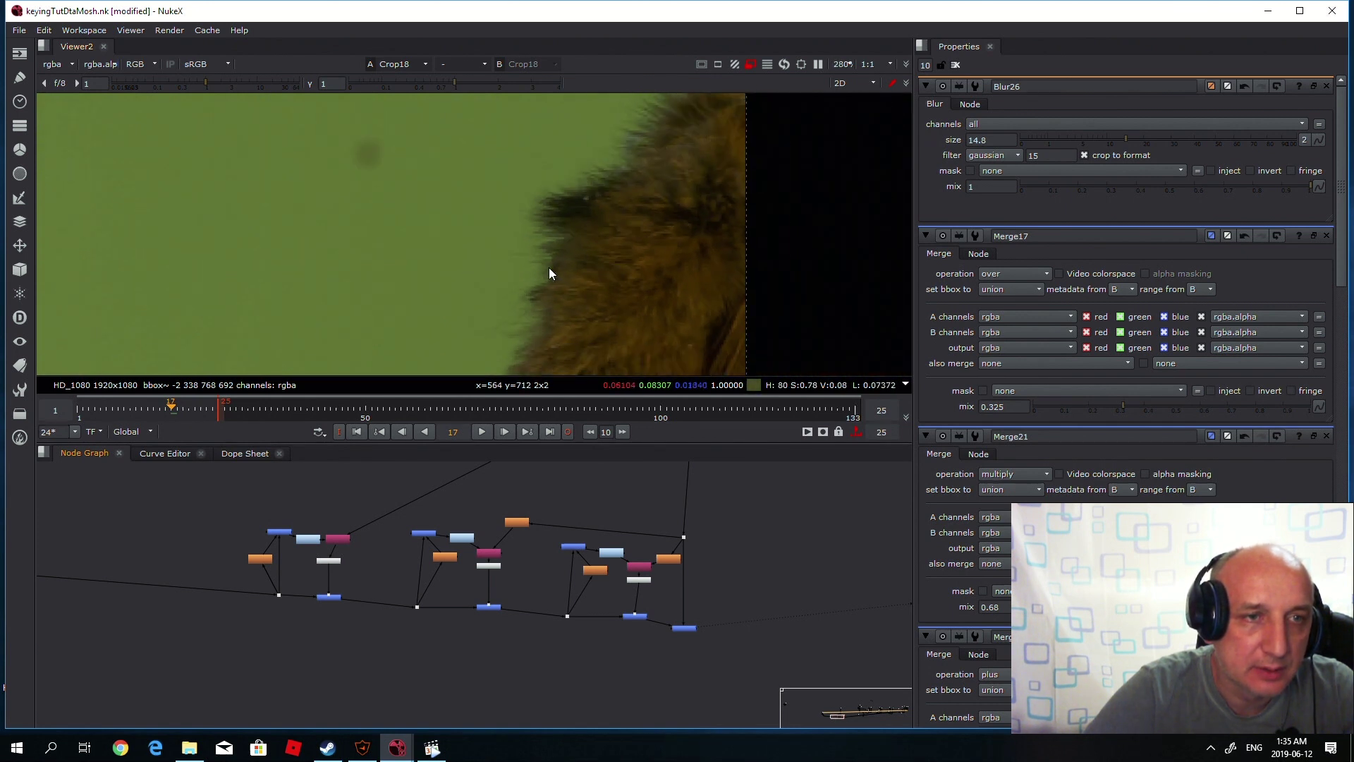
pyautogui.scroll(2, 666, 188)
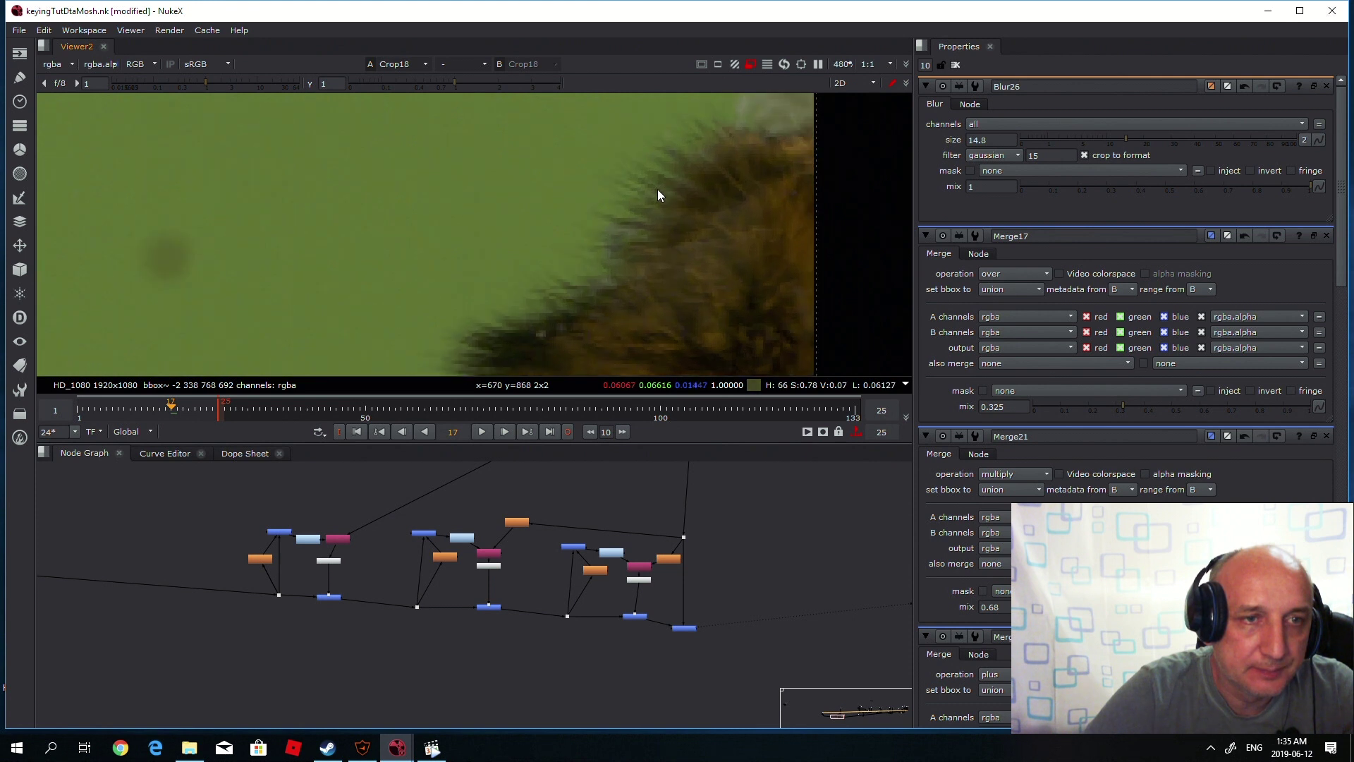
pyautogui.click(684, 628)
pyautogui.press('1')
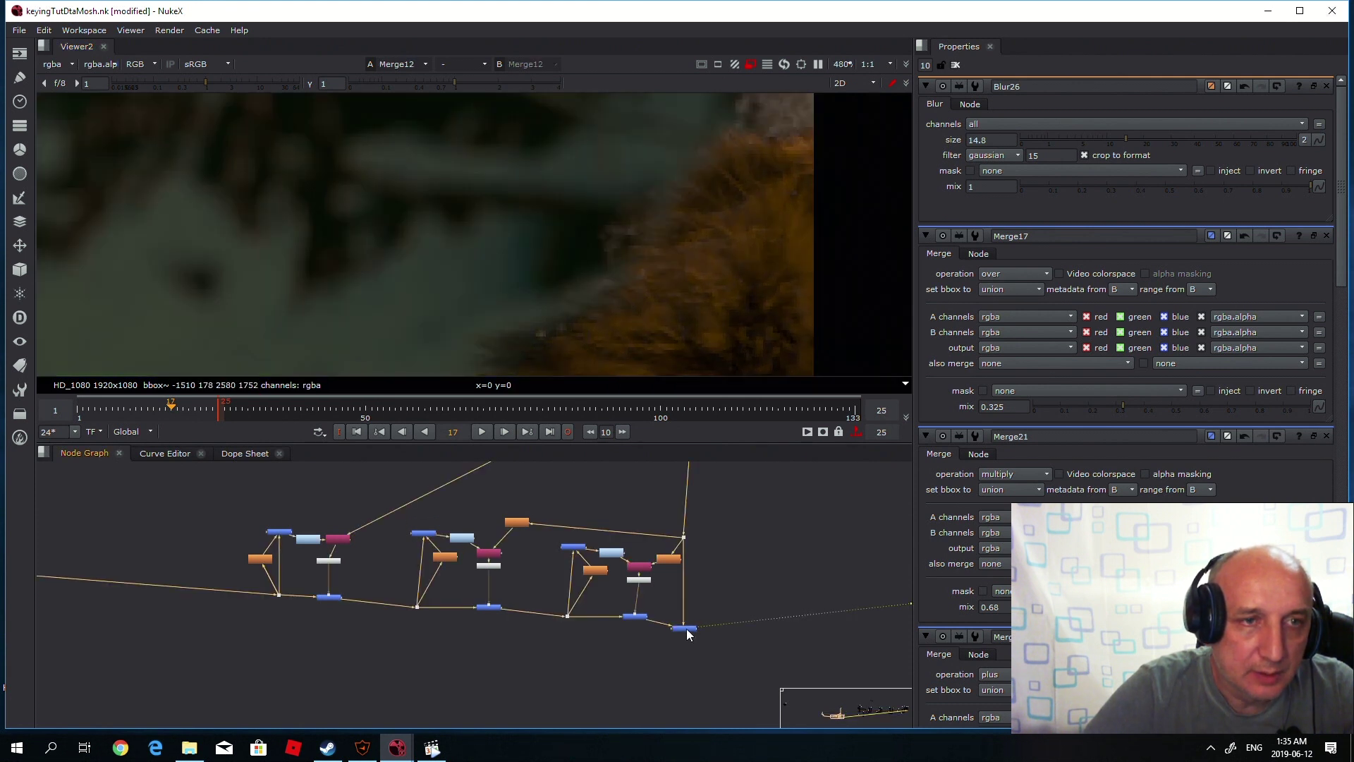
# View the green-screen plate from Crop18 again.
pyautogui.scroll(-3, 689, 630)
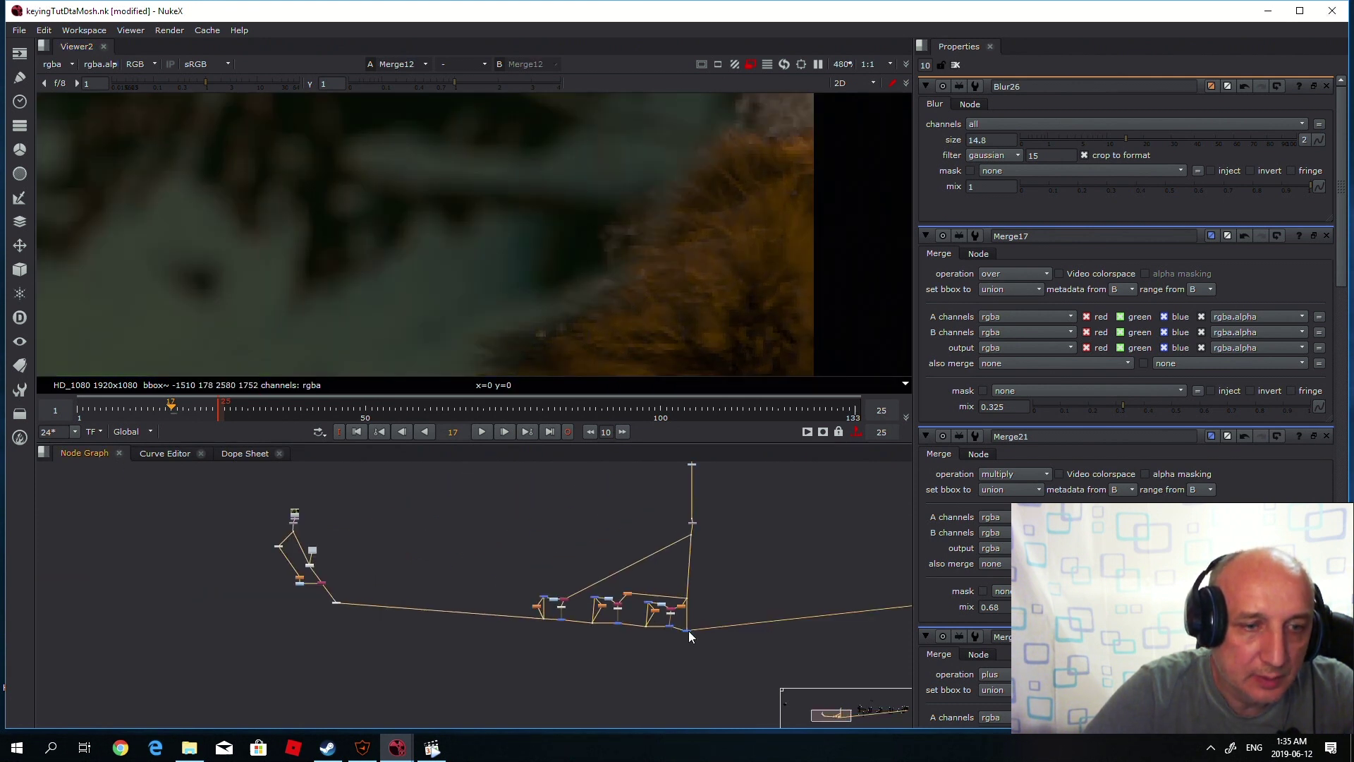
pyautogui.scroll(5, 680, 553)
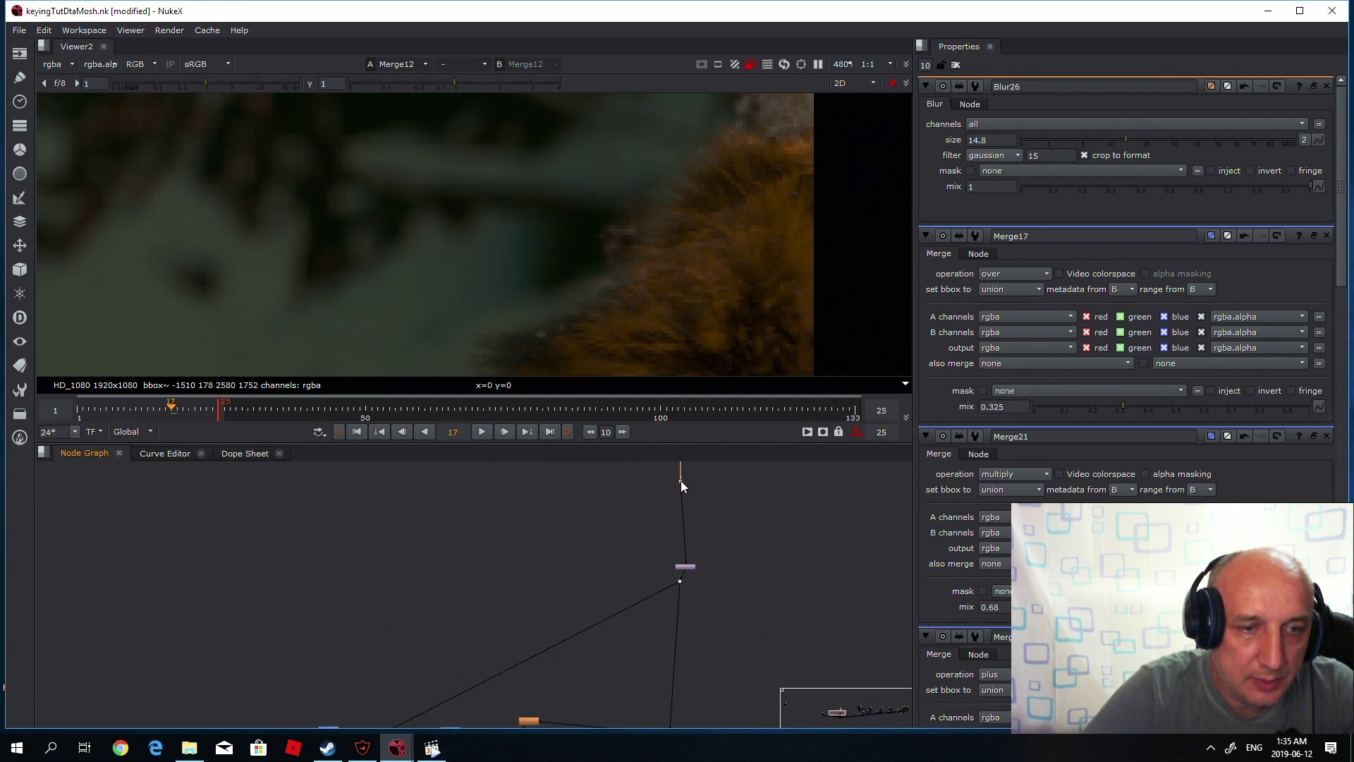
pyautogui.scroll(-5, 683, 515)
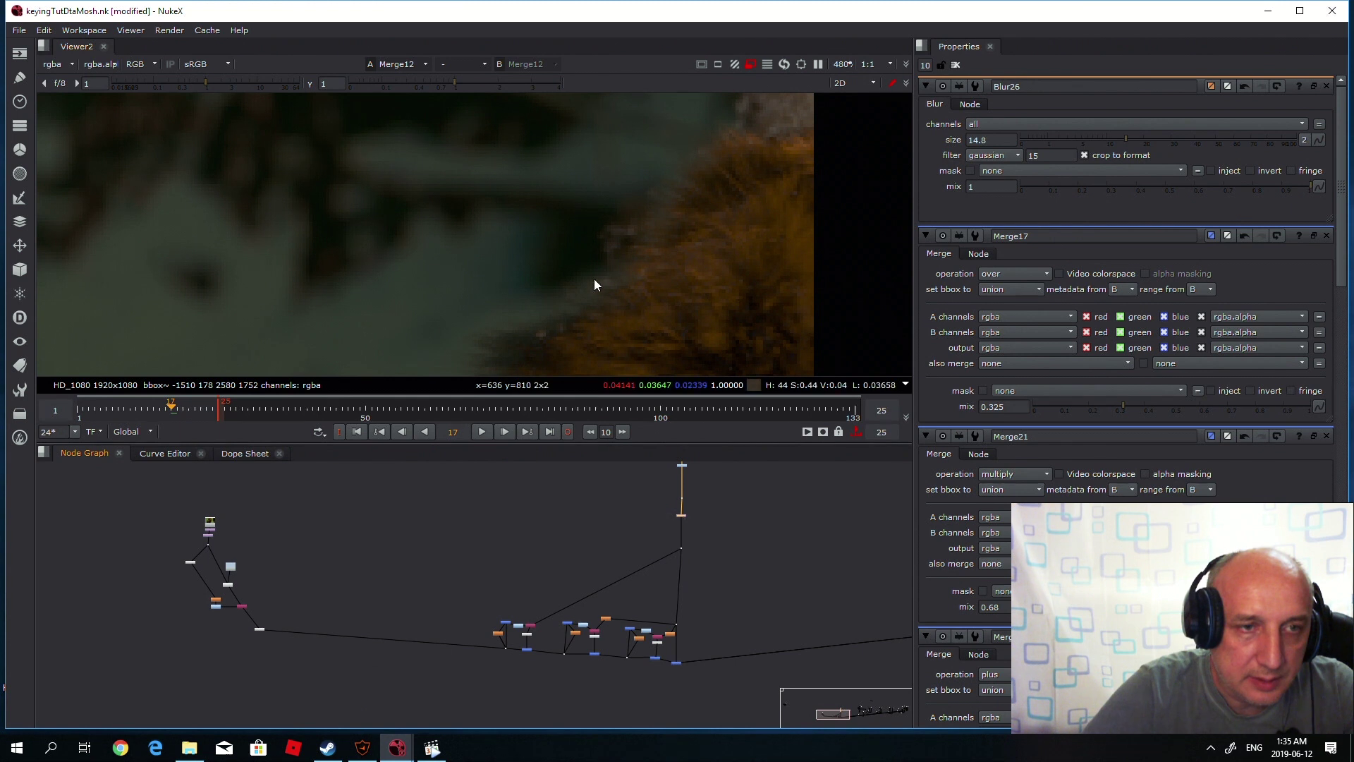
pyautogui.scroll(5, 208, 548)
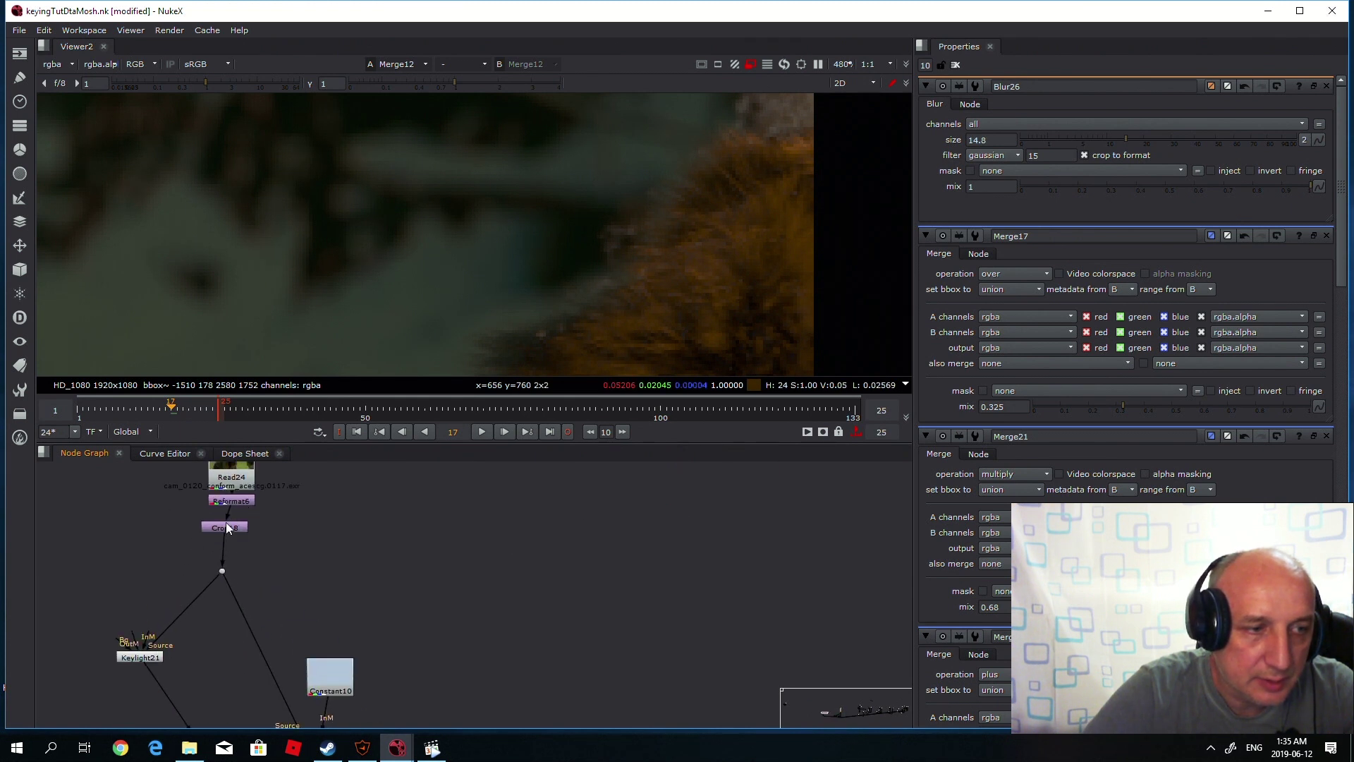
pyautogui.press('1')
# Bring the Read24 source branch into view and marquee-select its node cluster.
pyautogui.scroll(-8, 247, 533)
pyautogui.scroll(4, 643, 551)
pyautogui.moveTo(698, 500); pyautogui.dragTo(710, 584, button='middle')
pyautogui.scroll(-5, 711, 584)
pyautogui.moveTo(272, 542); pyautogui.dragTo(340, 587)
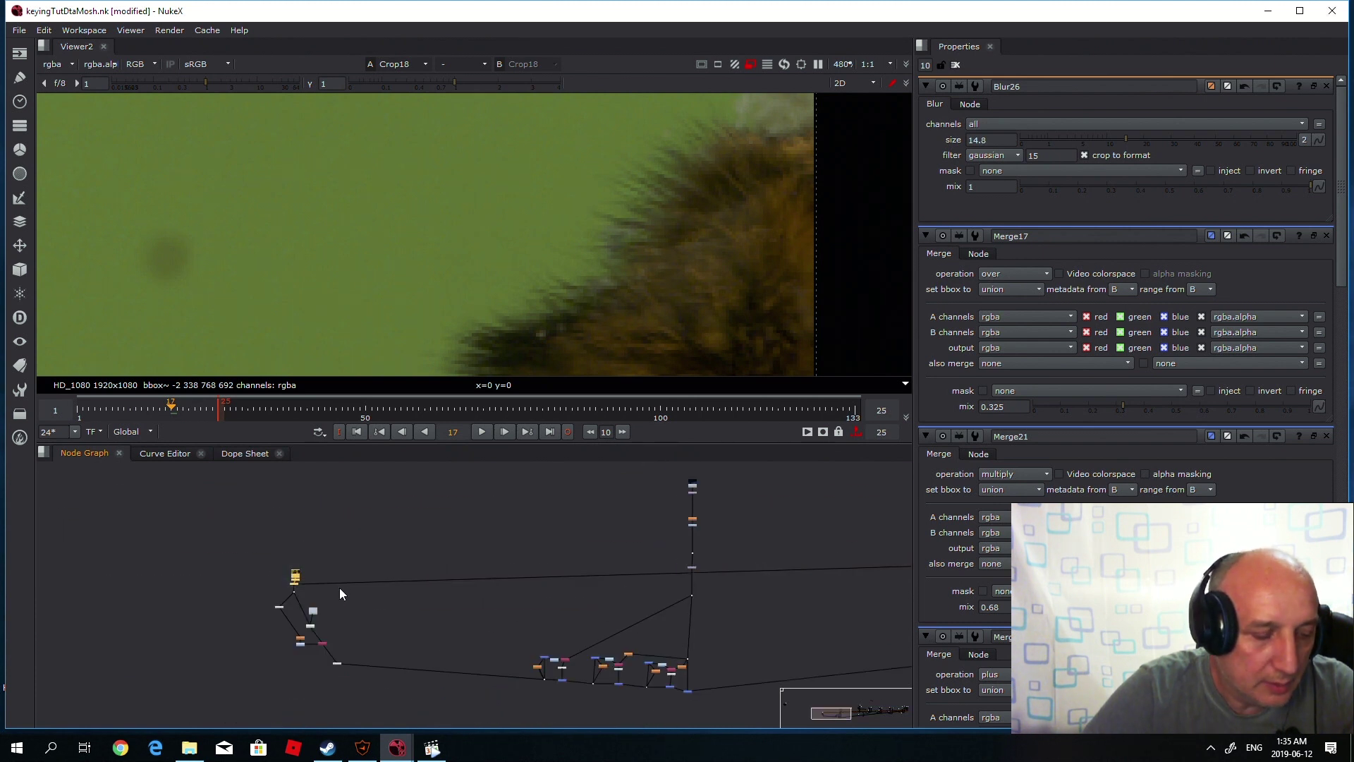
pyautogui.scroll(5, 304, 584)
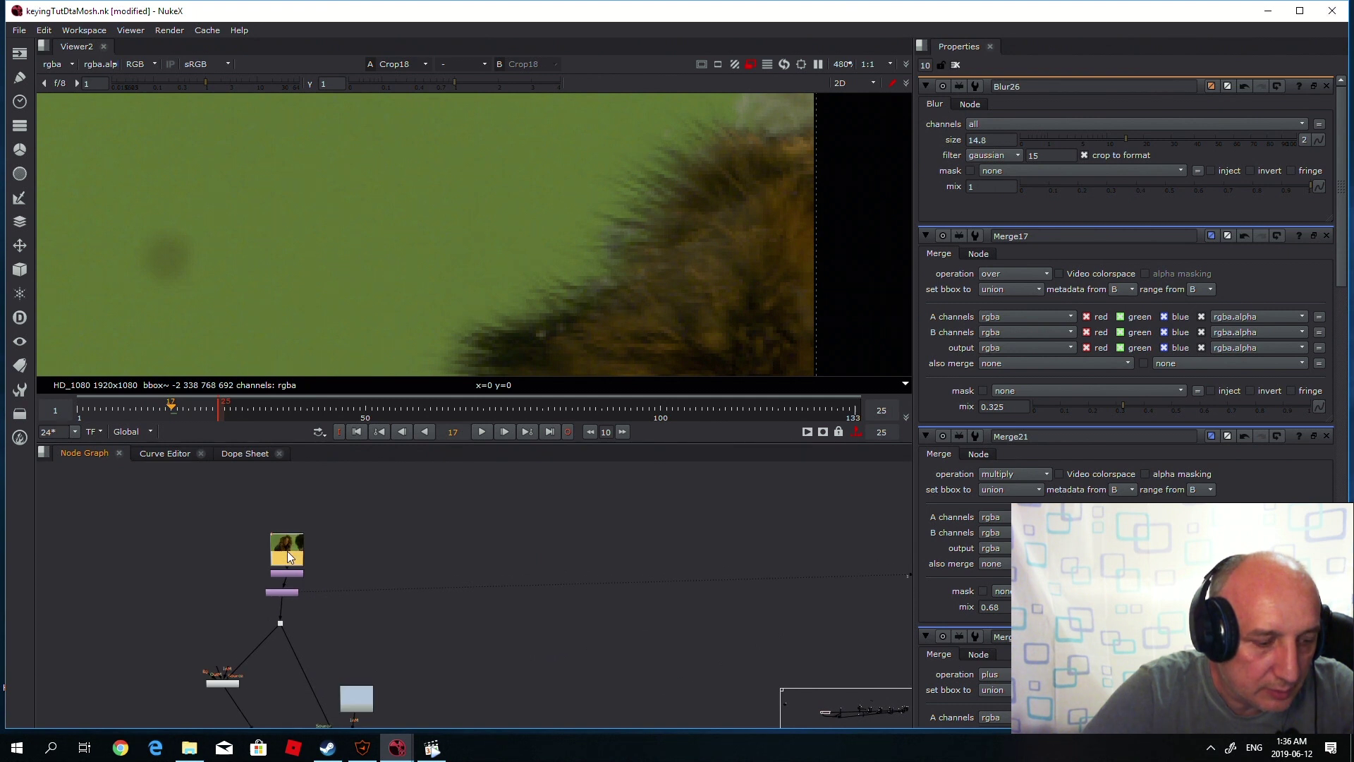
# Clear the selection and select the first Read24 source node.
pyautogui.click(353, 548)
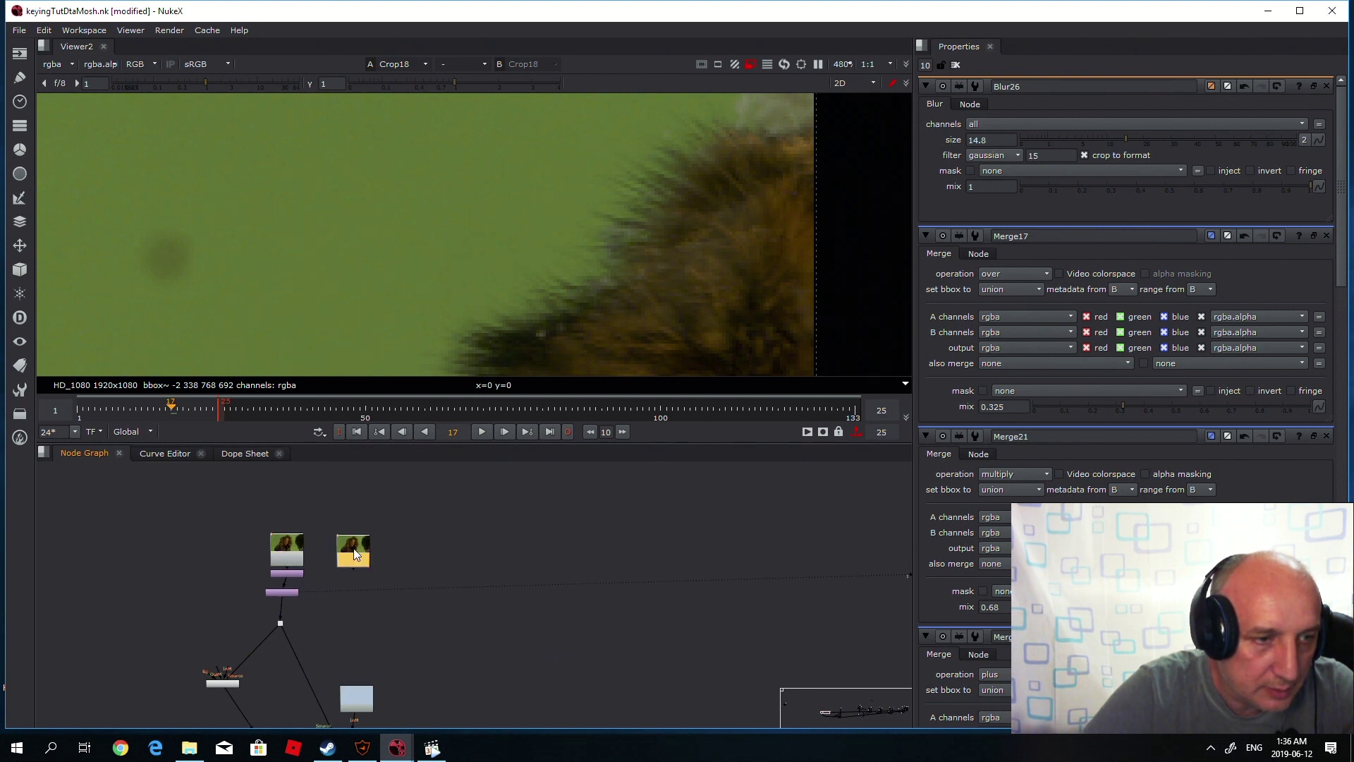
pyautogui.click(255, 534)
pyautogui.moveTo(255, 529); pyautogui.dragTo(298, 577)
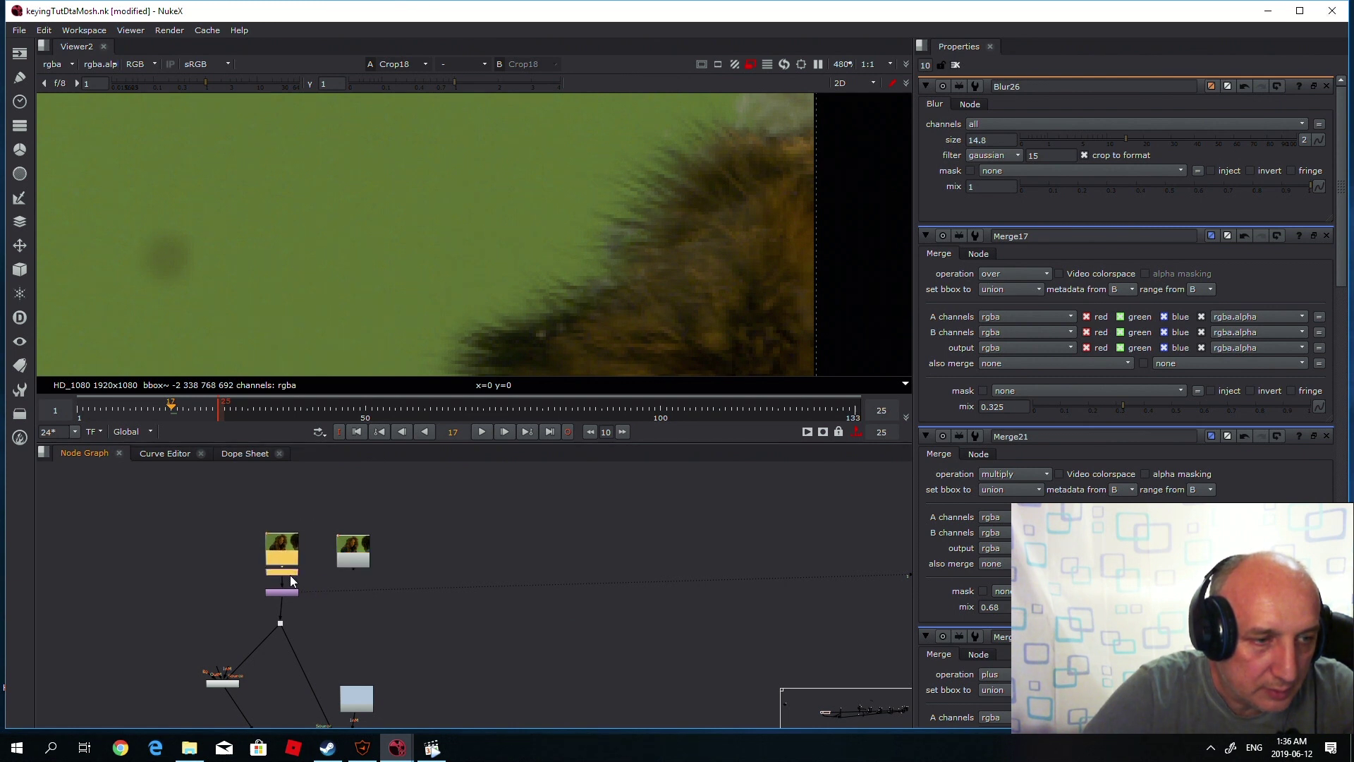
pyautogui.scroll(6, 356, 555)
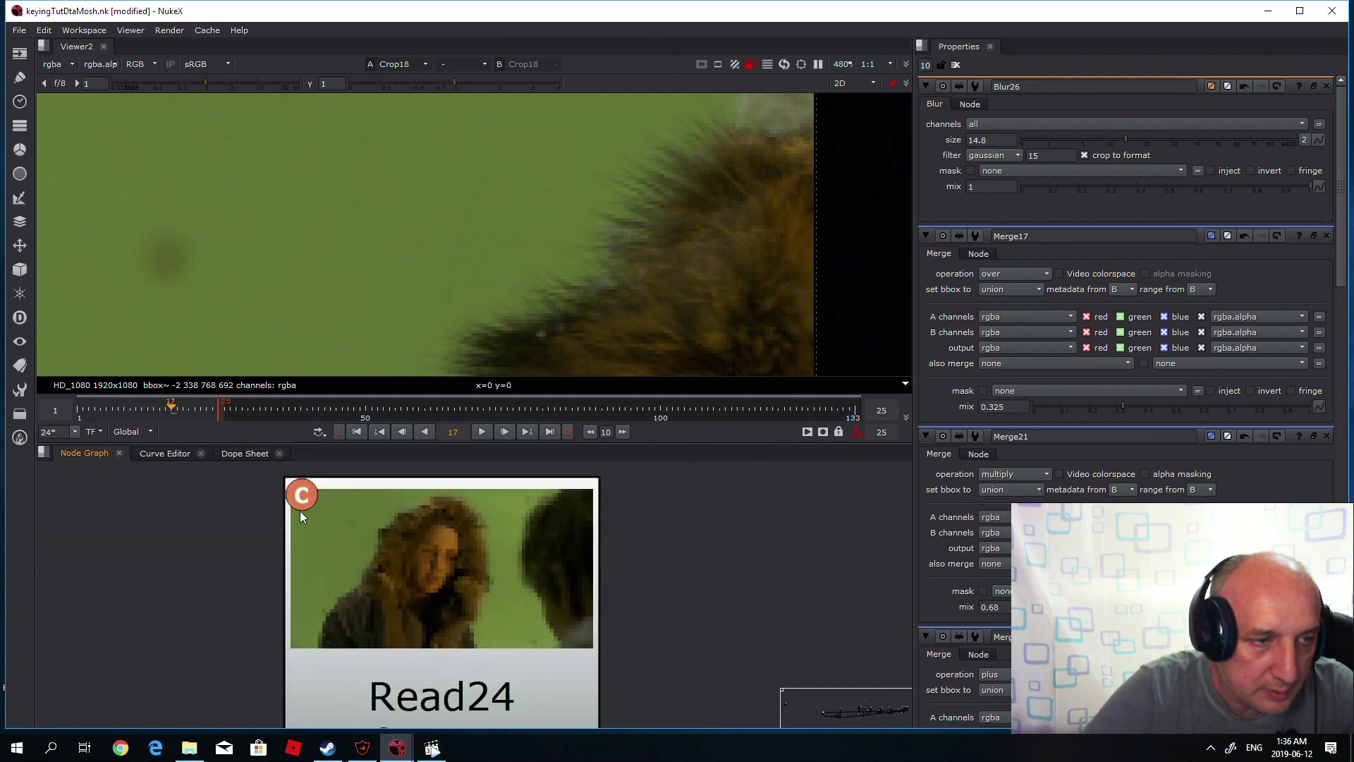
pyautogui.scroll(-6, 291, 503)
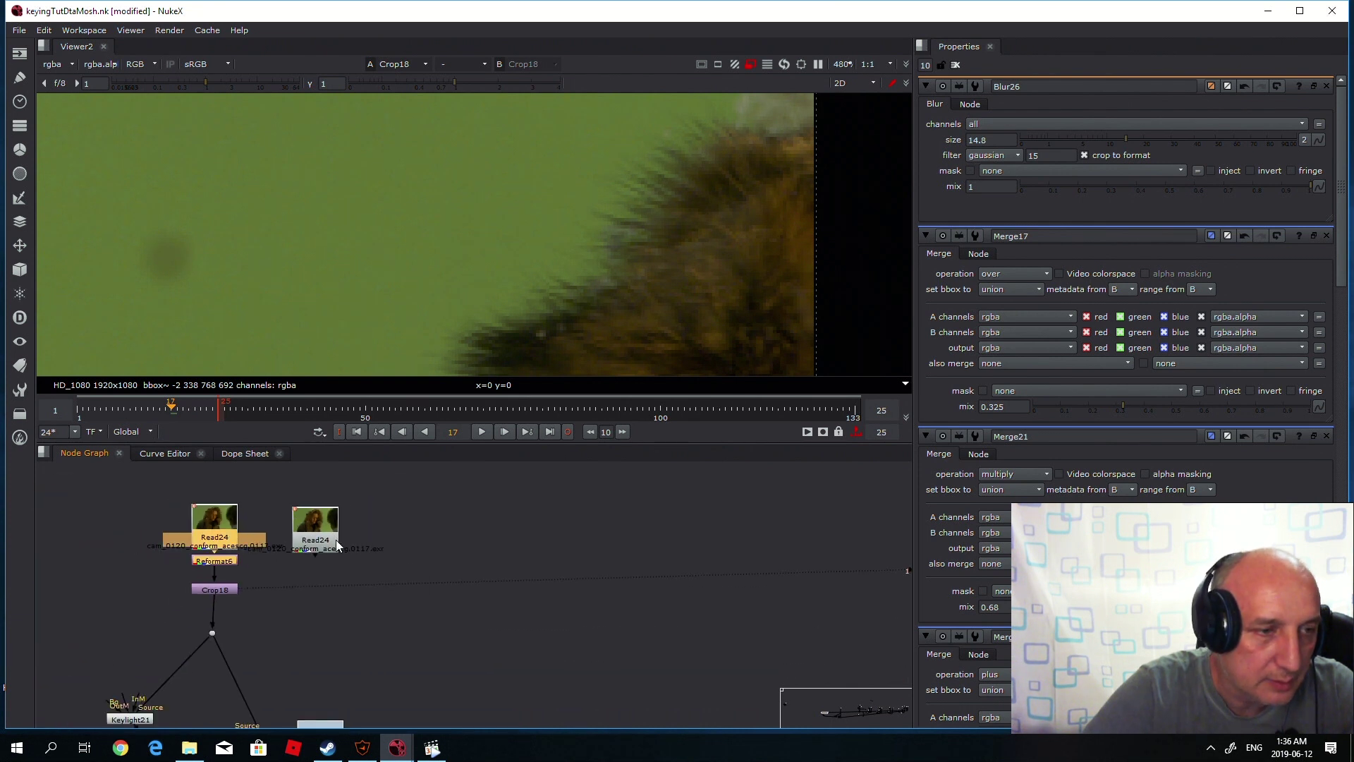
pyautogui.scroll(-3, 333, 539)
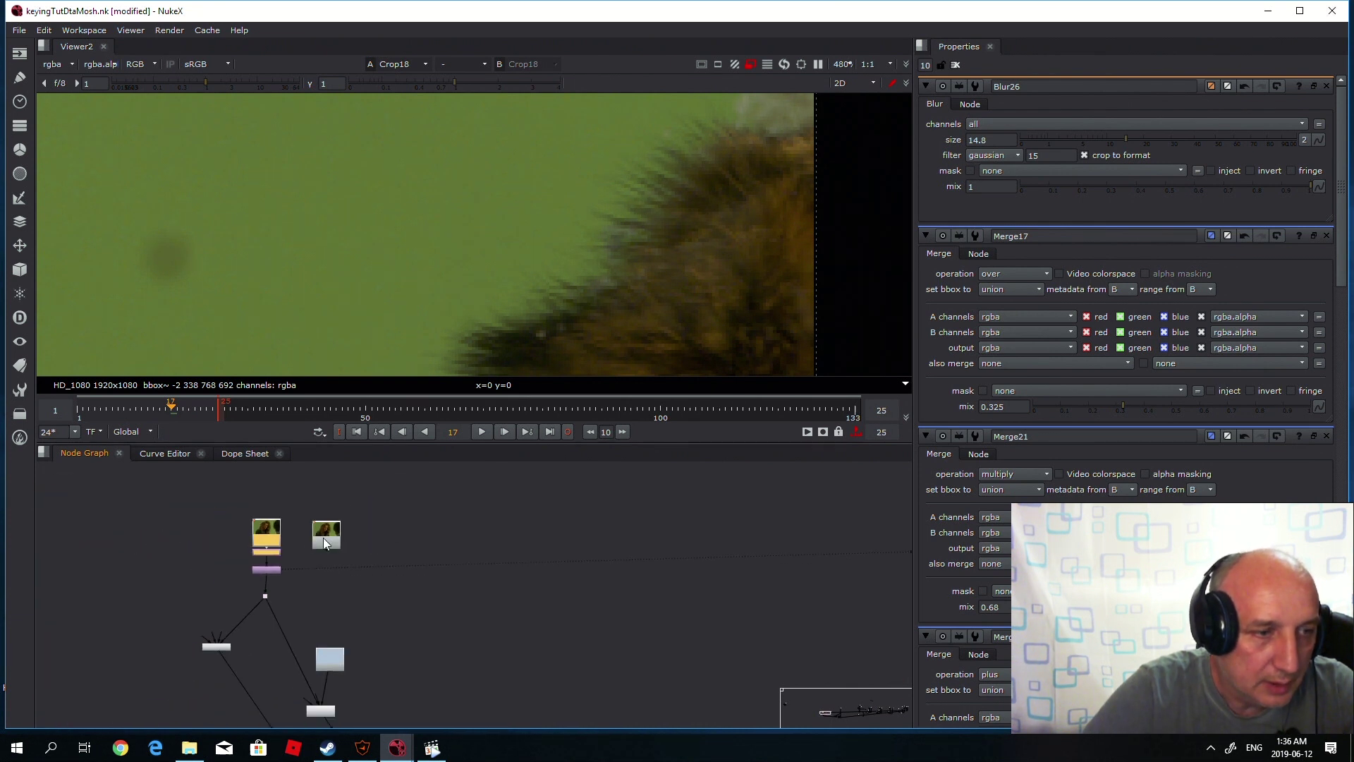
# Copy the first plate's Reformat and Crop nodes and paste them under the second Read24.
pyautogui.moveTo(297, 588); pyautogui.dragTo(243, 547)
pyautogui.hotkey('ctrl', 'c')
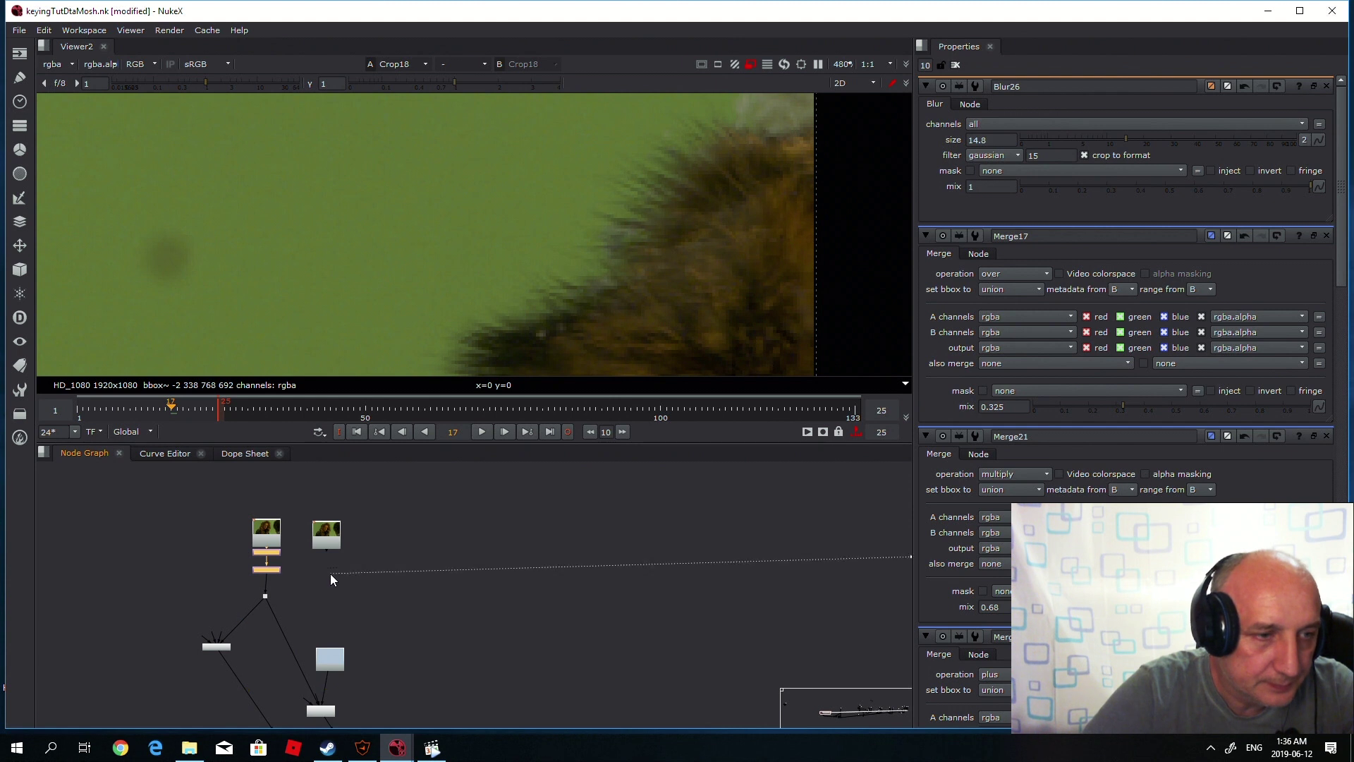
pyautogui.hotkey('ctrl', 'v')
pyautogui.moveTo(275, 570); pyautogui.dragTo(797, 561)
pyautogui.scroll(-3, 846, 614)
pyautogui.moveTo(846, 614); pyautogui.dragTo(289, 602, button='middle')
# Move the second plate's stack toward the Transform2 line and view the raw second Read24.
pyautogui.moveTo(240, 555); pyautogui.dragTo(606, 572)
pyautogui.scroll(5, 671, 544)
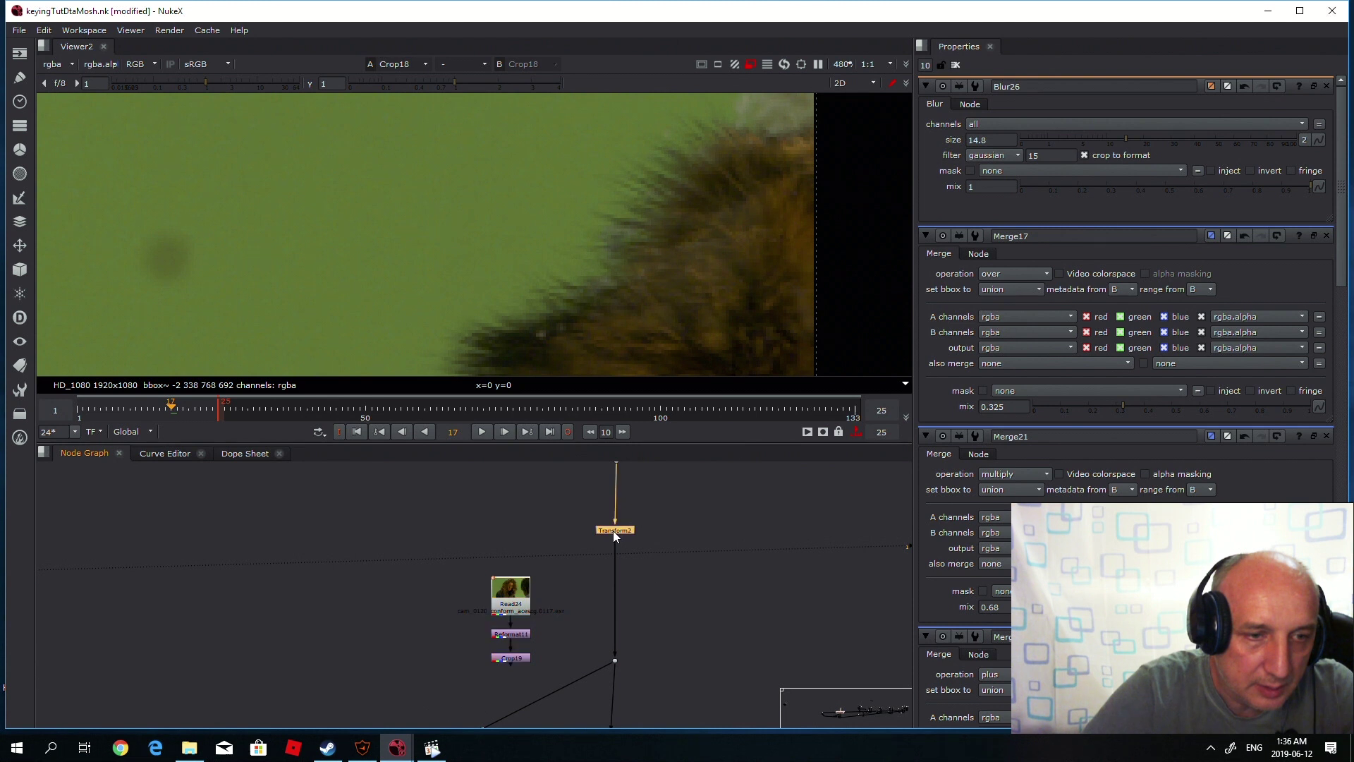
pyautogui.press('1')
pyautogui.scroll(-3, 531, 231)
pyautogui.moveTo(557, 606); pyautogui.dragTo(555, 598, button='middle')
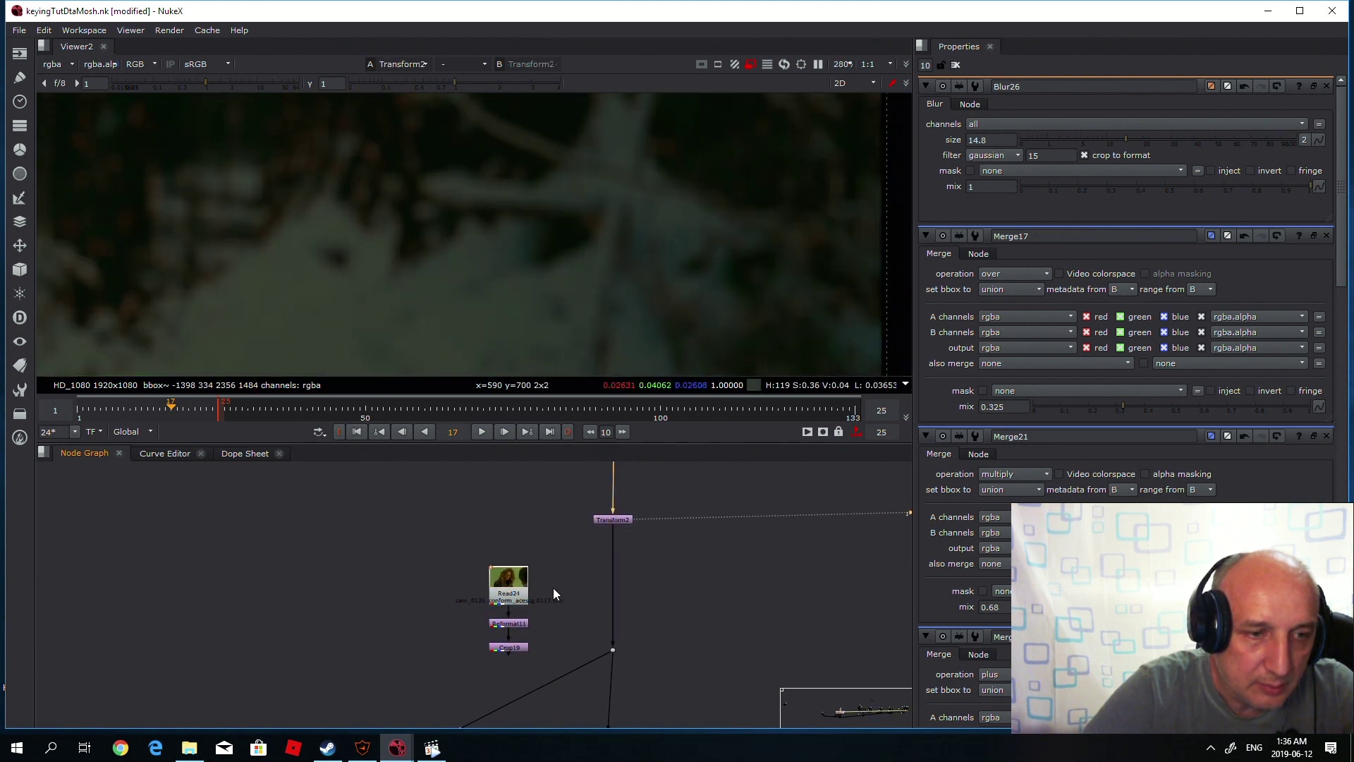
pyautogui.click(505, 565)
pyautogui.press('1')
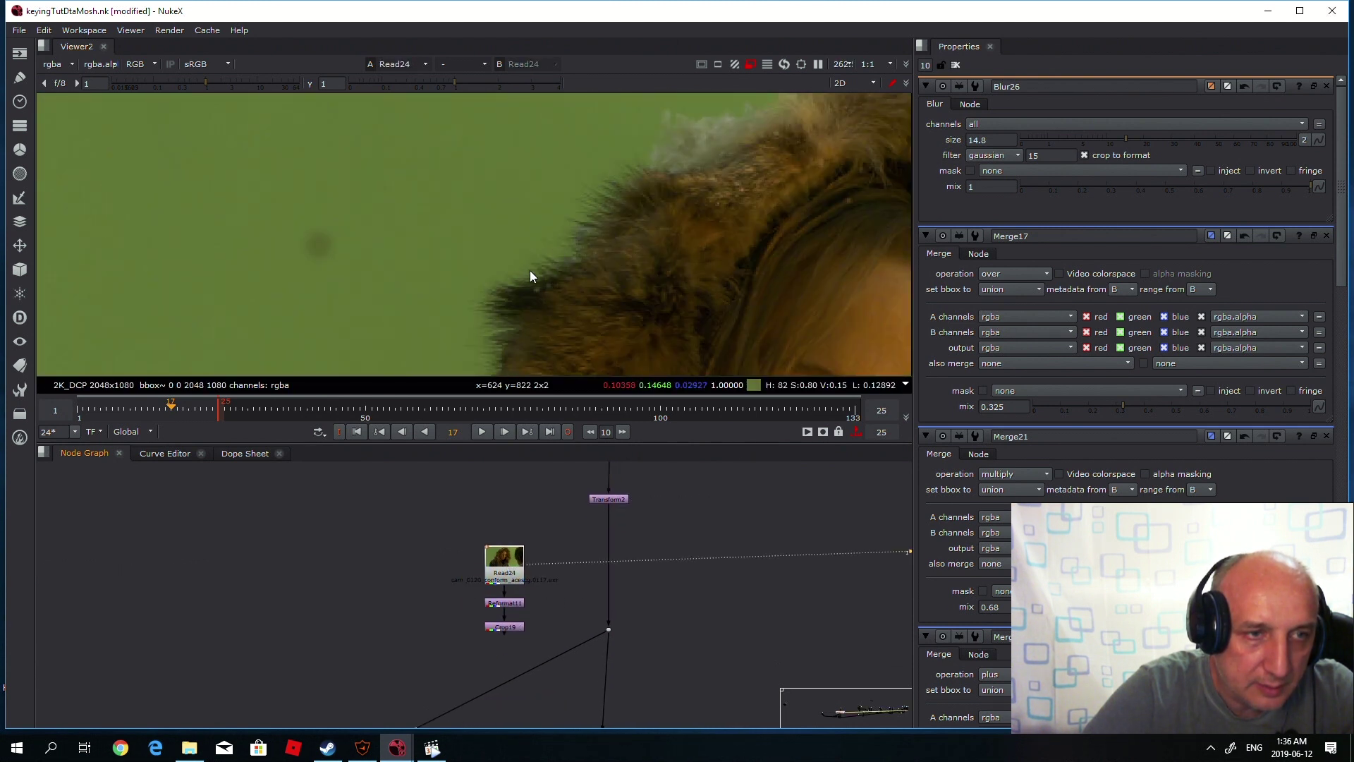
# View Crop19's cropped plate and move the Read24, Reformat11, Crop19 chain up-left.
pyautogui.scroll(3, 508, 627)
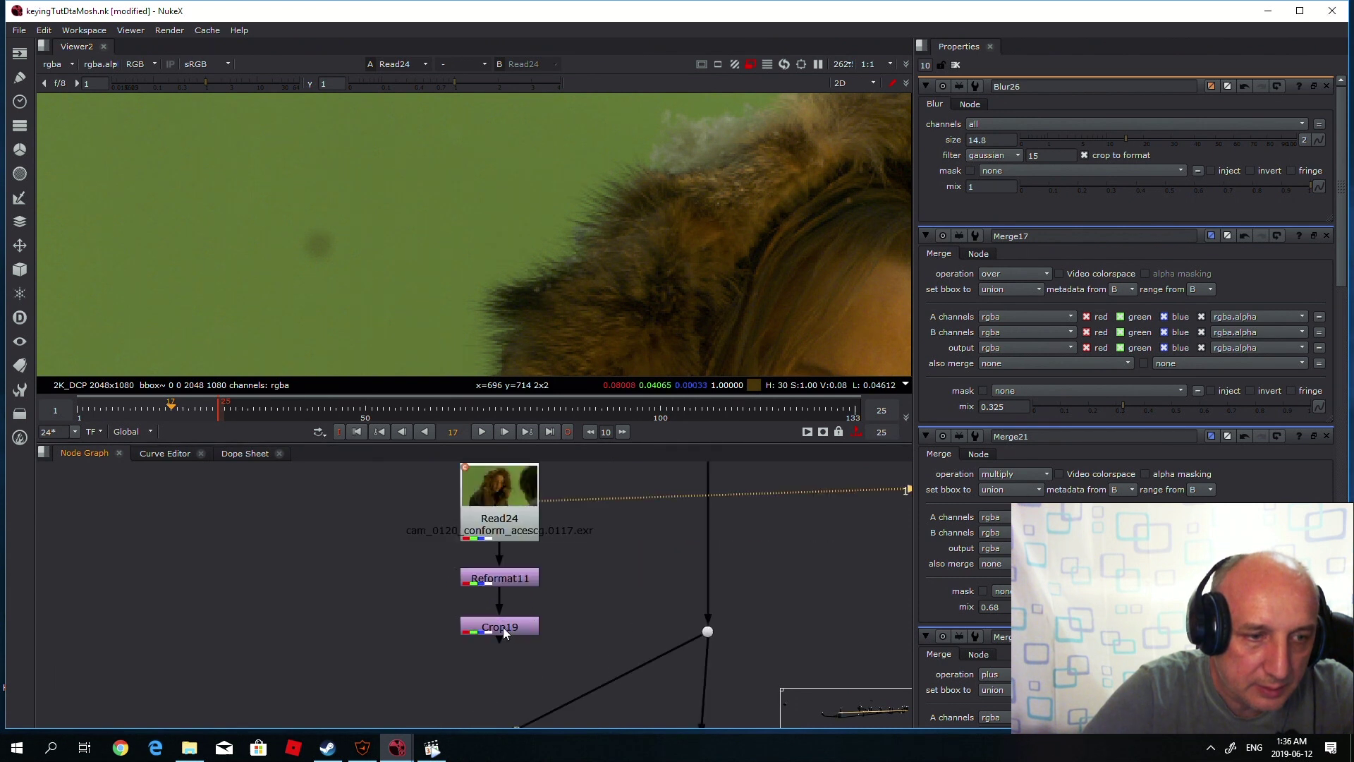
pyautogui.click(507, 628)
pyautogui.press('1')
pyautogui.scroll(-5, 518, 606)
pyautogui.scroll(4, 544, 563)
pyautogui.moveTo(516, 576); pyautogui.dragTo(517, 636, button='middle')
pyautogui.moveTo(518, 637); pyautogui.dragTo(371, 479)
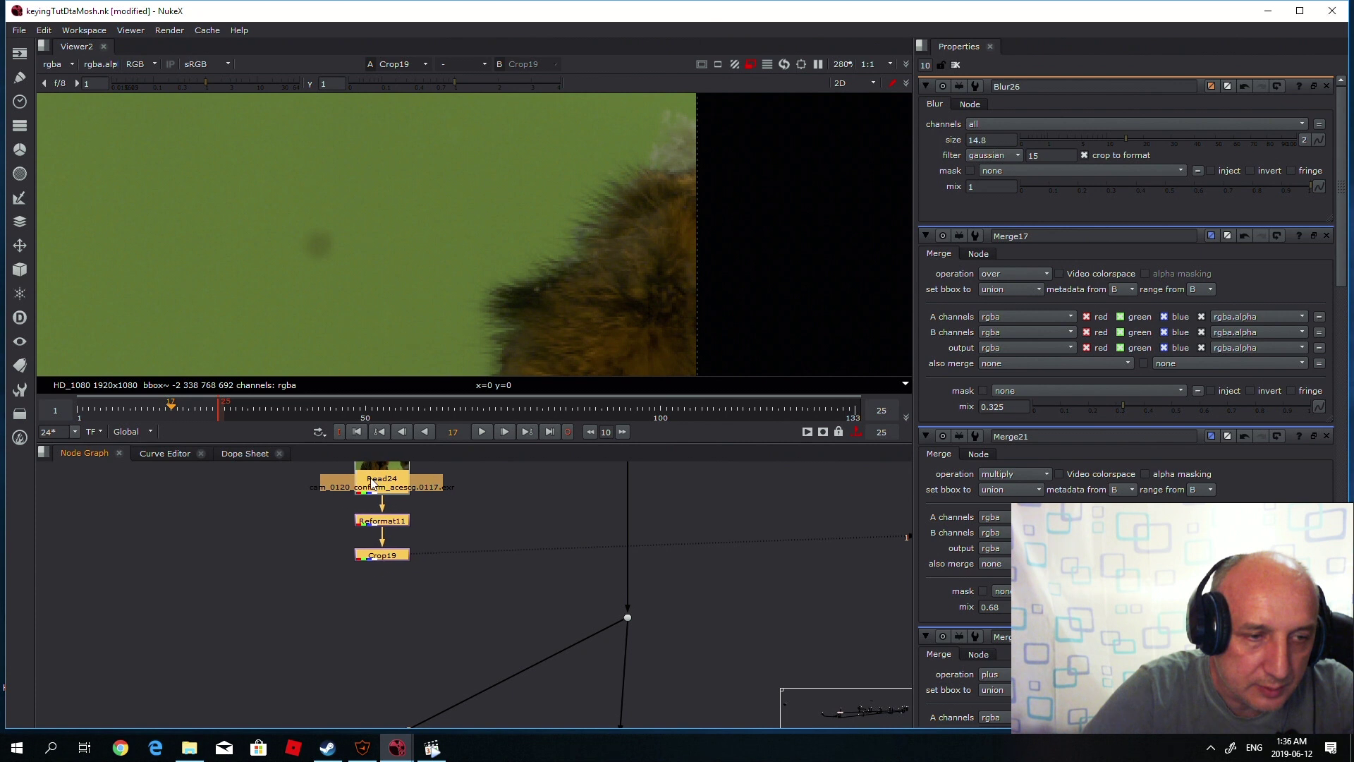
# Add a Saturation2 node under Crop19 and view its output.
pyautogui.click(395, 590)
pyautogui.press('Tab')
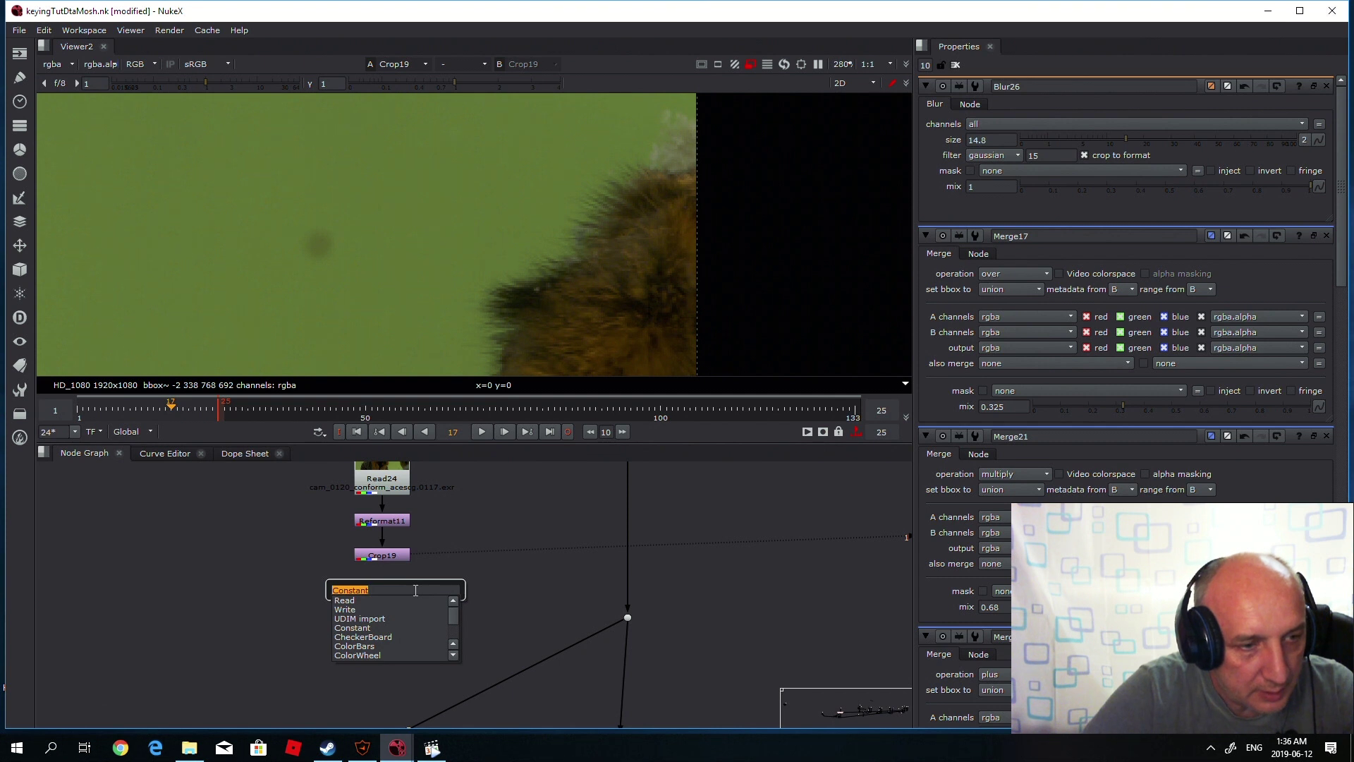
pyautogui.write('sa')
pyautogui.press('Return')
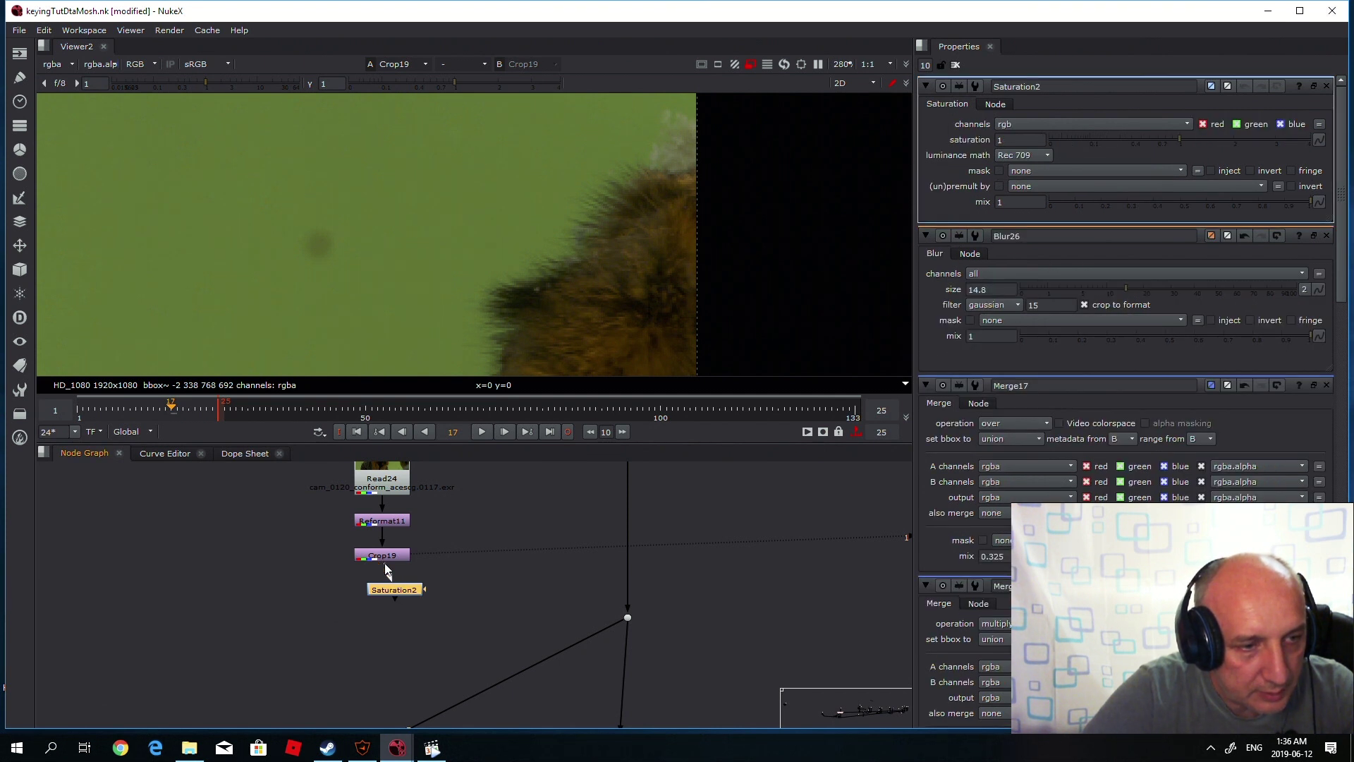
pyautogui.press('1')
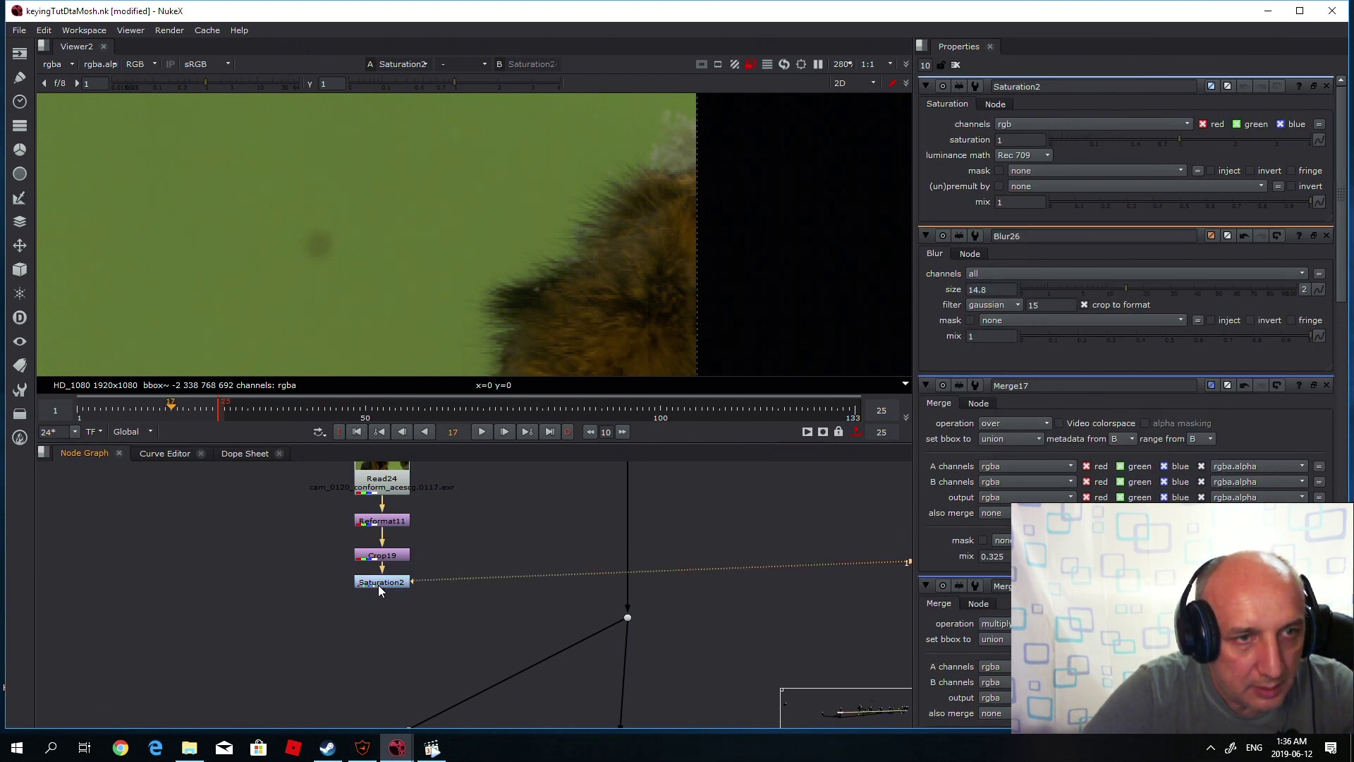
# Set Saturation2's saturation to 0 for a greyscale plate, briefly comparing against 2.32.
pyautogui.moveTo(1174, 140); pyautogui.dragTo(1049, 140)
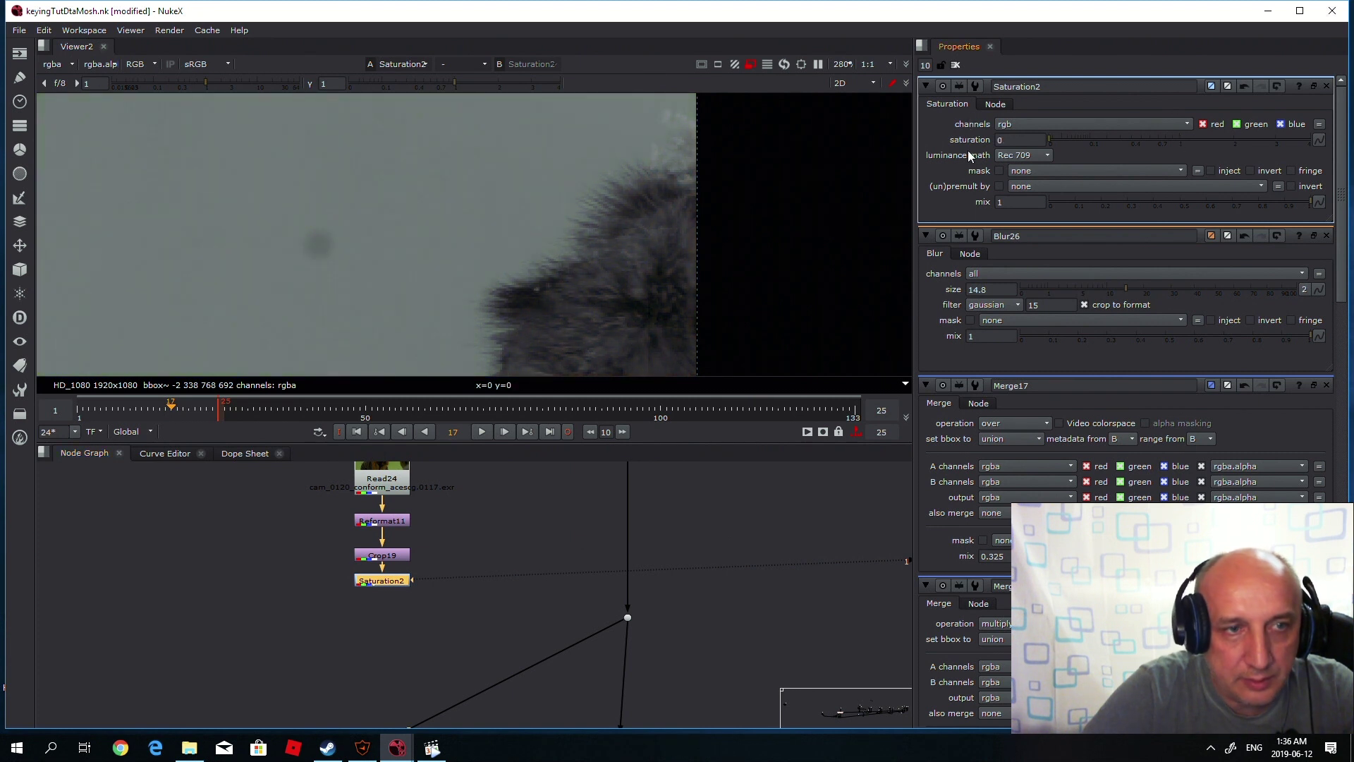
pyautogui.scroll(4, 543, 277)
pyautogui.scroll(-1, 533, 281)
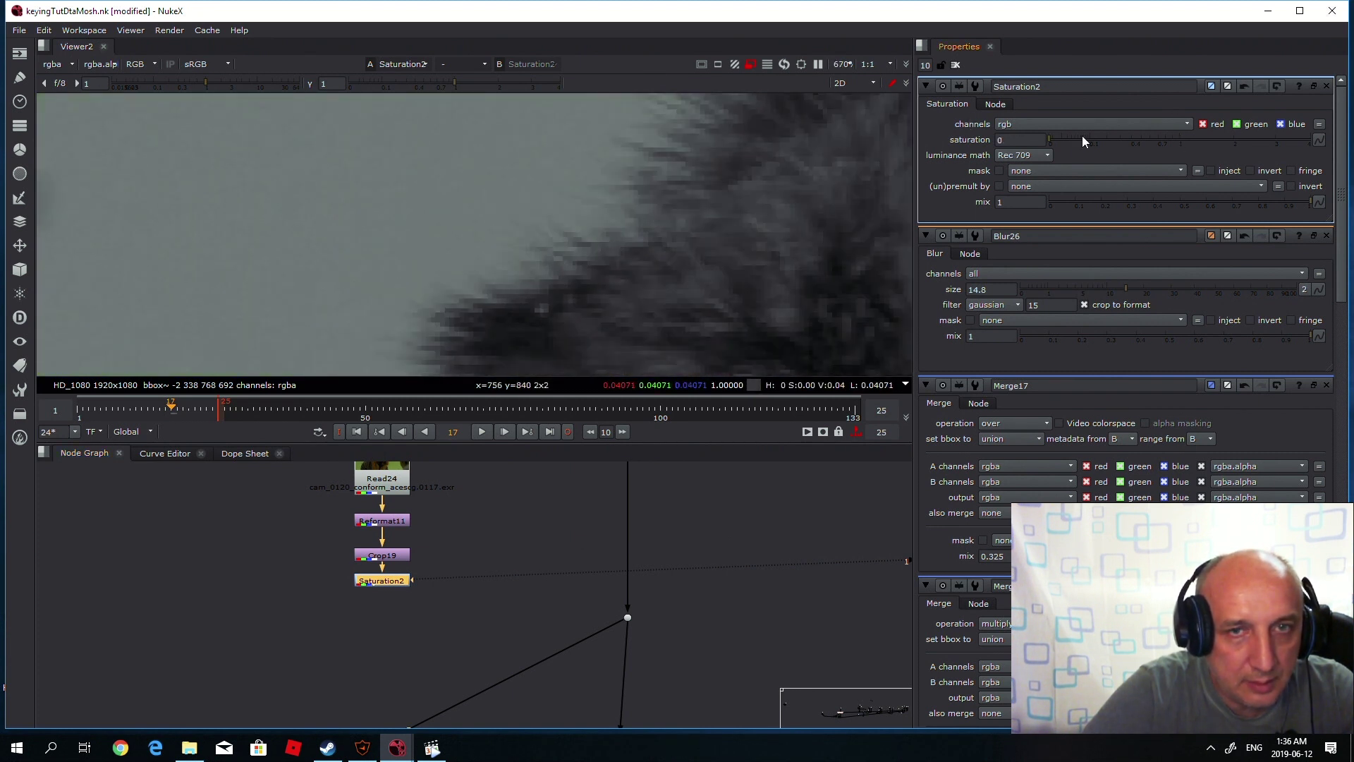
pyautogui.moveTo(1056, 140); pyautogui.dragTo(986, 141)
pyautogui.scroll(-3, 489, 166)
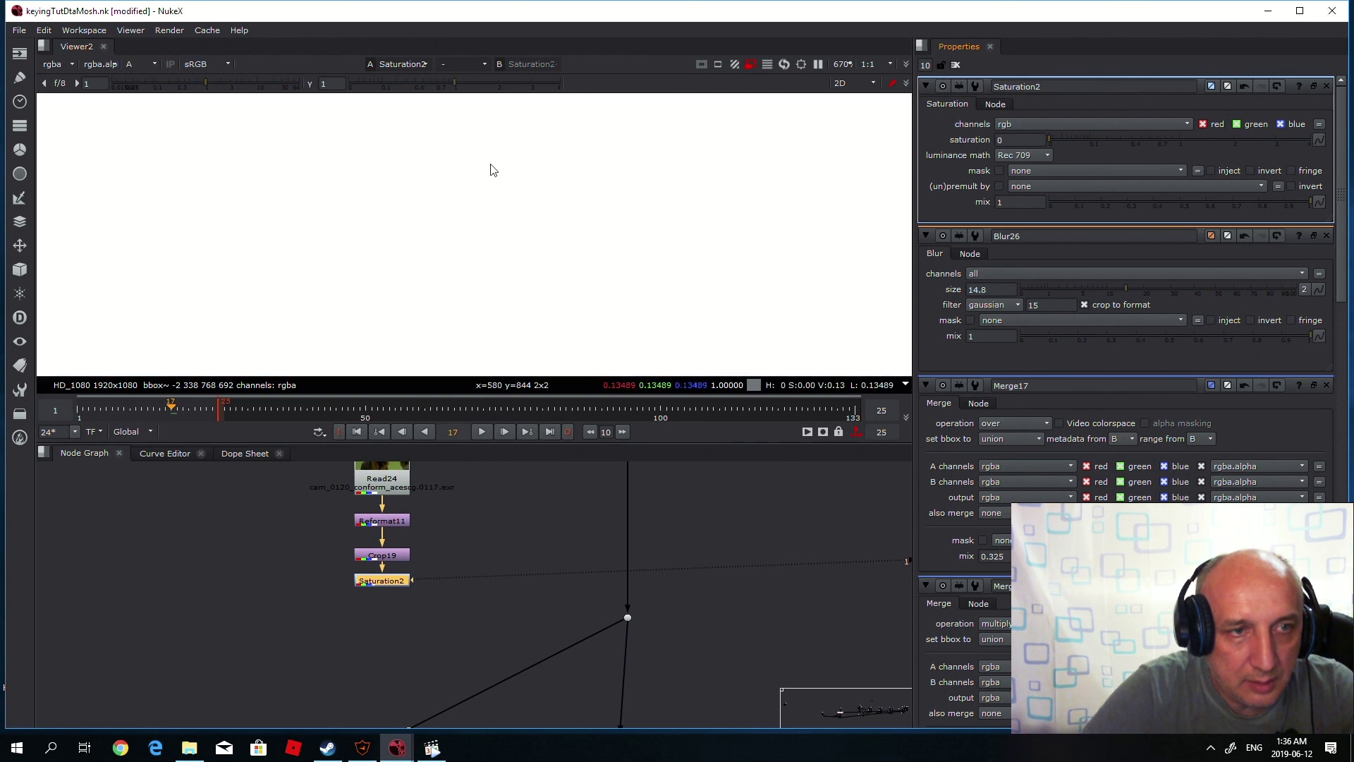
pyautogui.moveTo(548, 294); pyautogui.dragTo(545, 244, button='middle')
pyautogui.scroll(3, 545, 239)
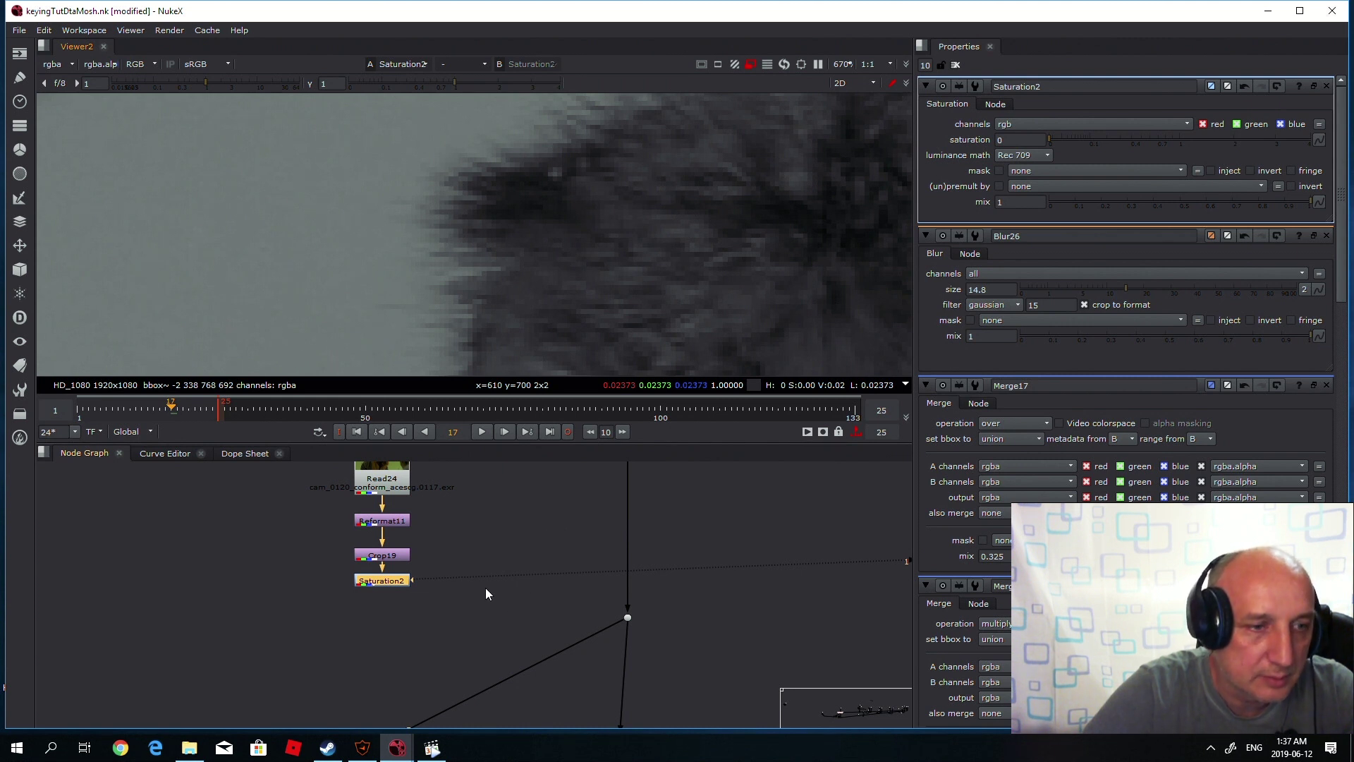
pyautogui.click(431, 589)
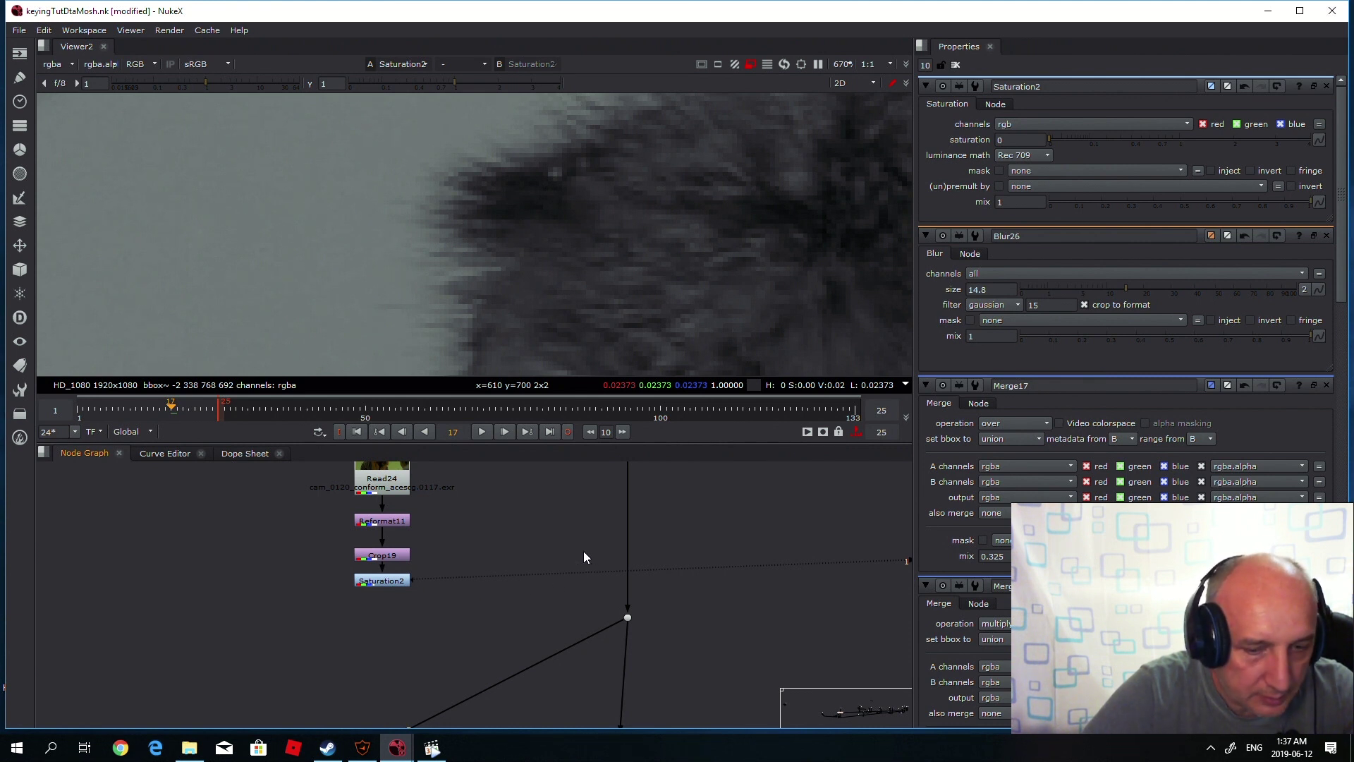
# Insert a new Merge23 node into the vertical pipe and view its result.
pyautogui.press('m')
pyautogui.moveTo(582, 552); pyautogui.dragTo(386, 579)
pyautogui.press('1')
pyautogui.scroll(-5, 532, 305)
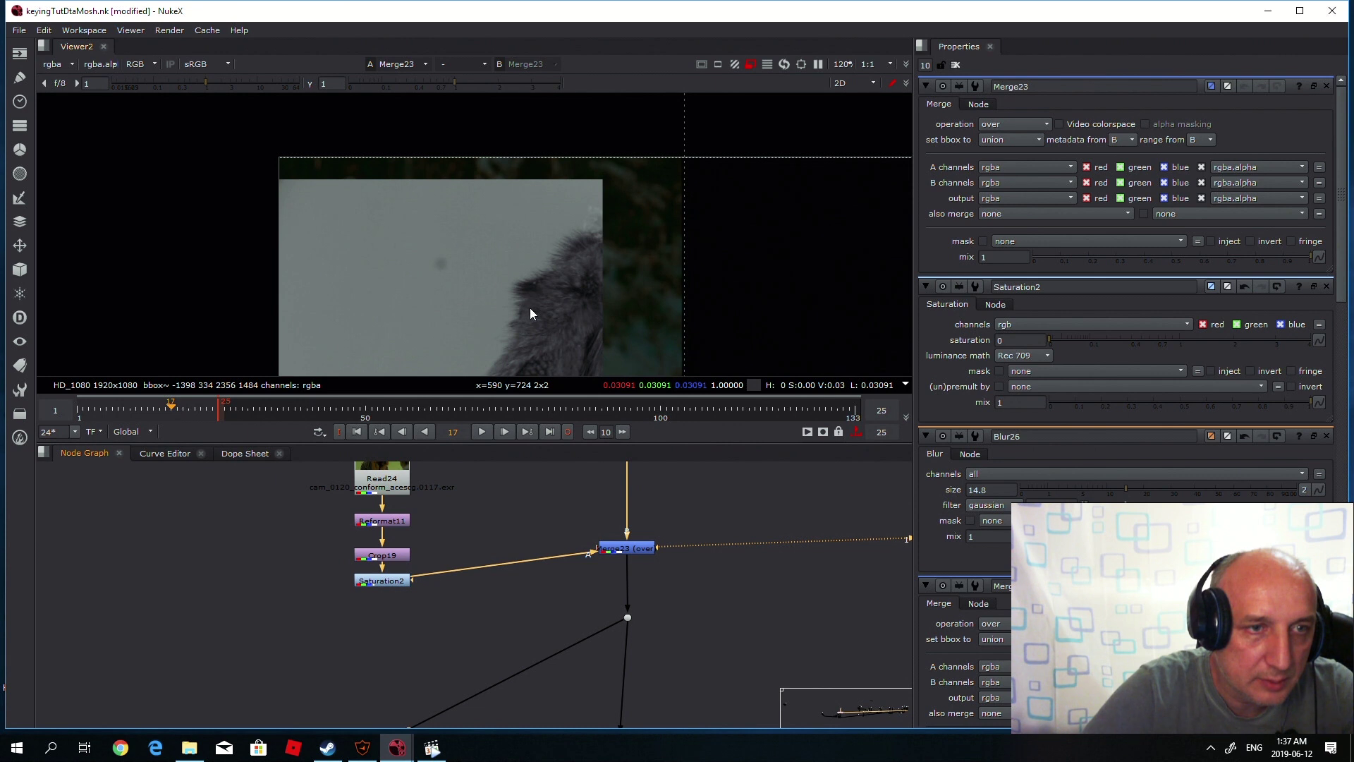
pyautogui.scroll(2, 527, 312)
pyautogui.click(629, 552)
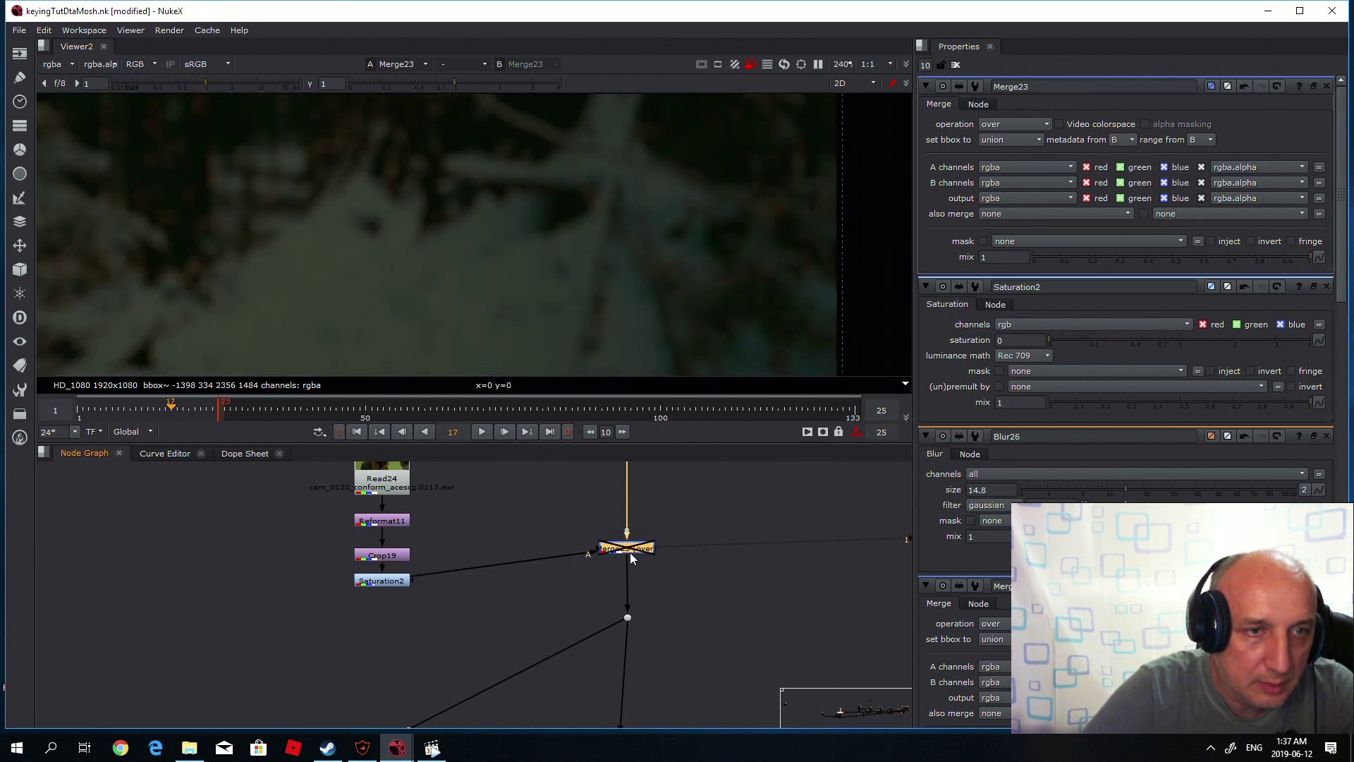
pyautogui.press('d')
pyautogui.press('d')
pyautogui.press('d')
pyautogui.press('d')
pyautogui.press('d')
pyautogui.press('d')
pyautogui.press('d')
pyautogui.press('d')
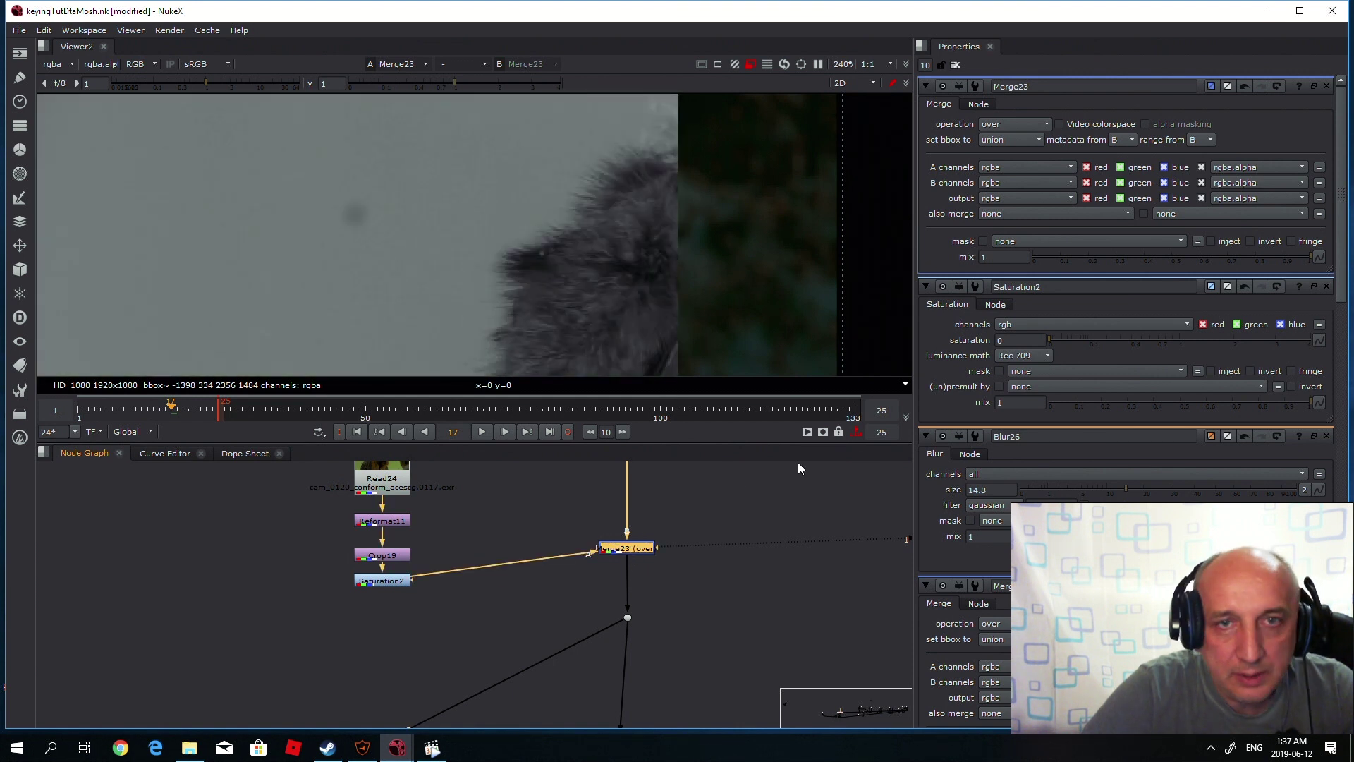
# Set Merge23's operation to multiply, toggling it on and off to compare.
pyautogui.click(1009, 124)
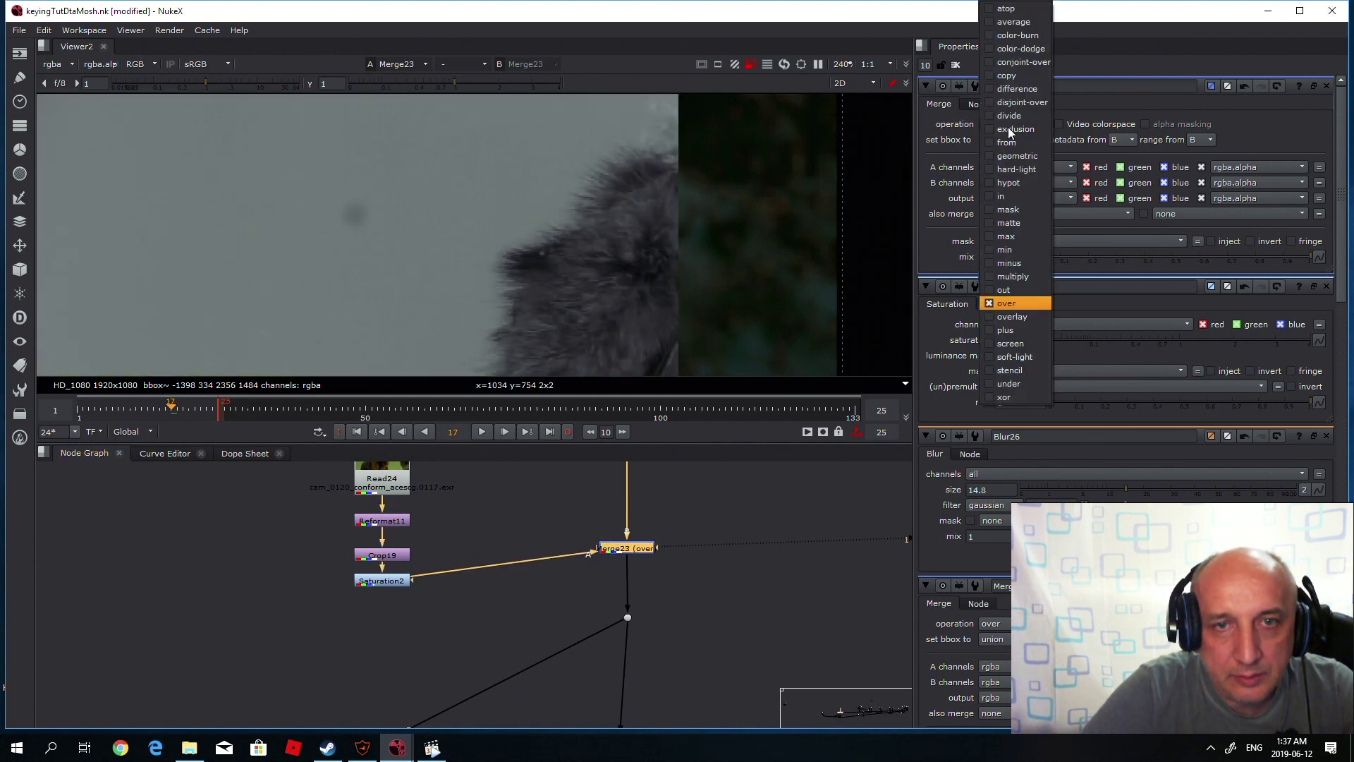
pyautogui.click(1010, 272)
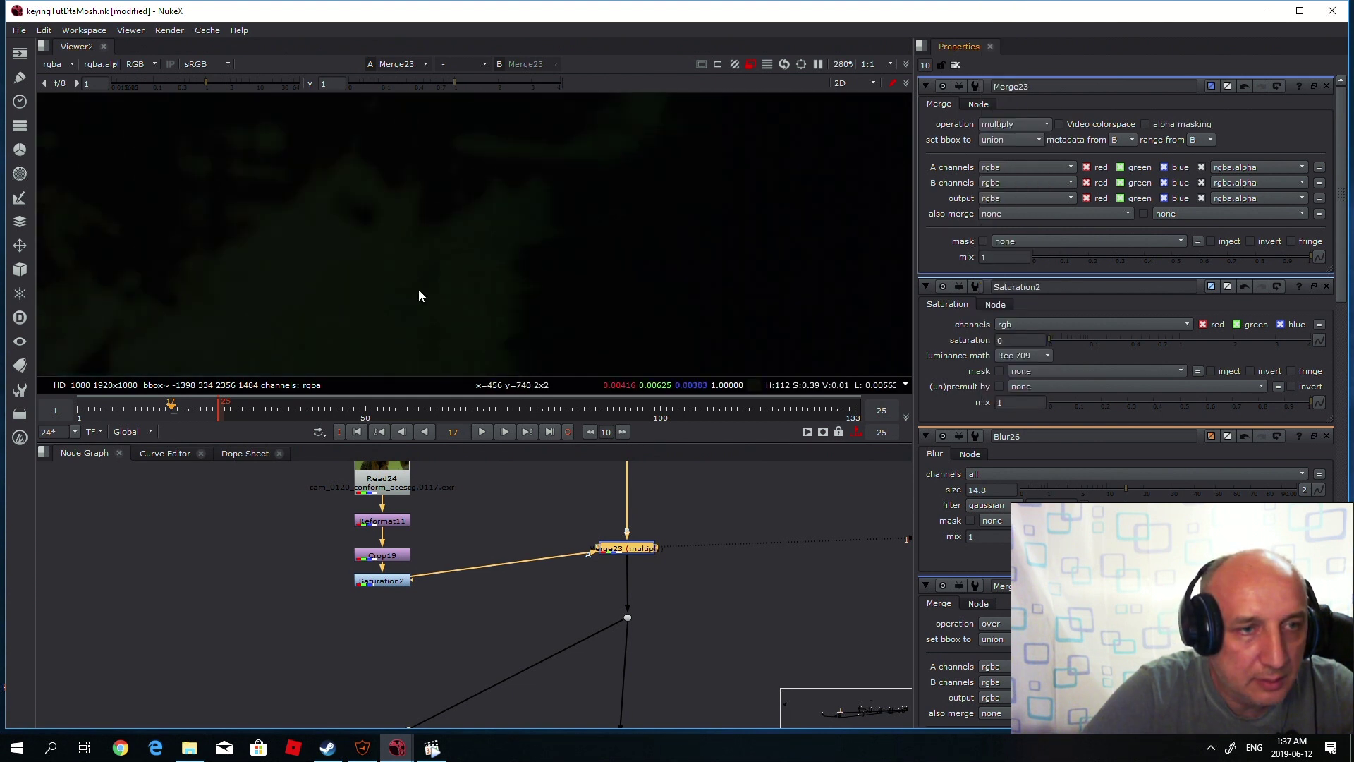
pyautogui.scroll(4, 467, 312)
pyautogui.press('d')
pyautogui.press('d')
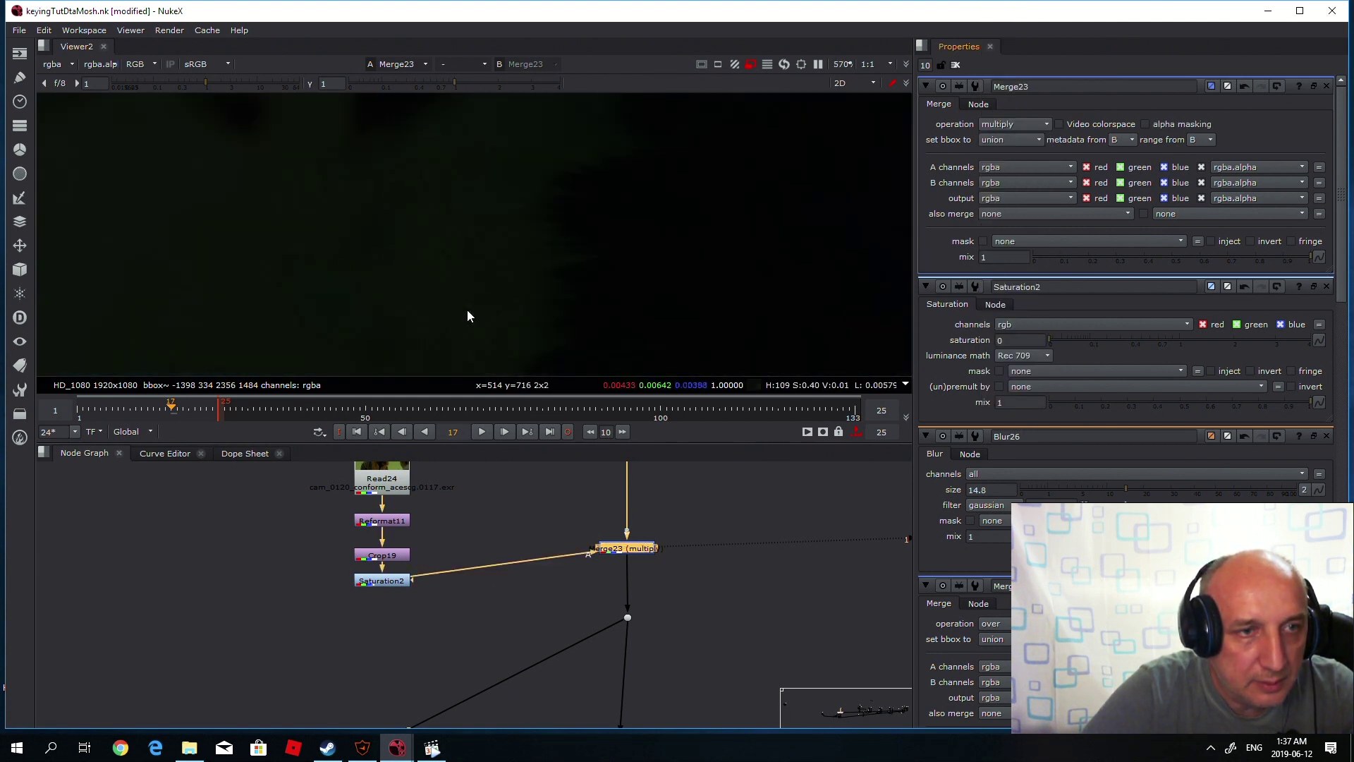
pyautogui.press('d')
pyautogui.press('d')
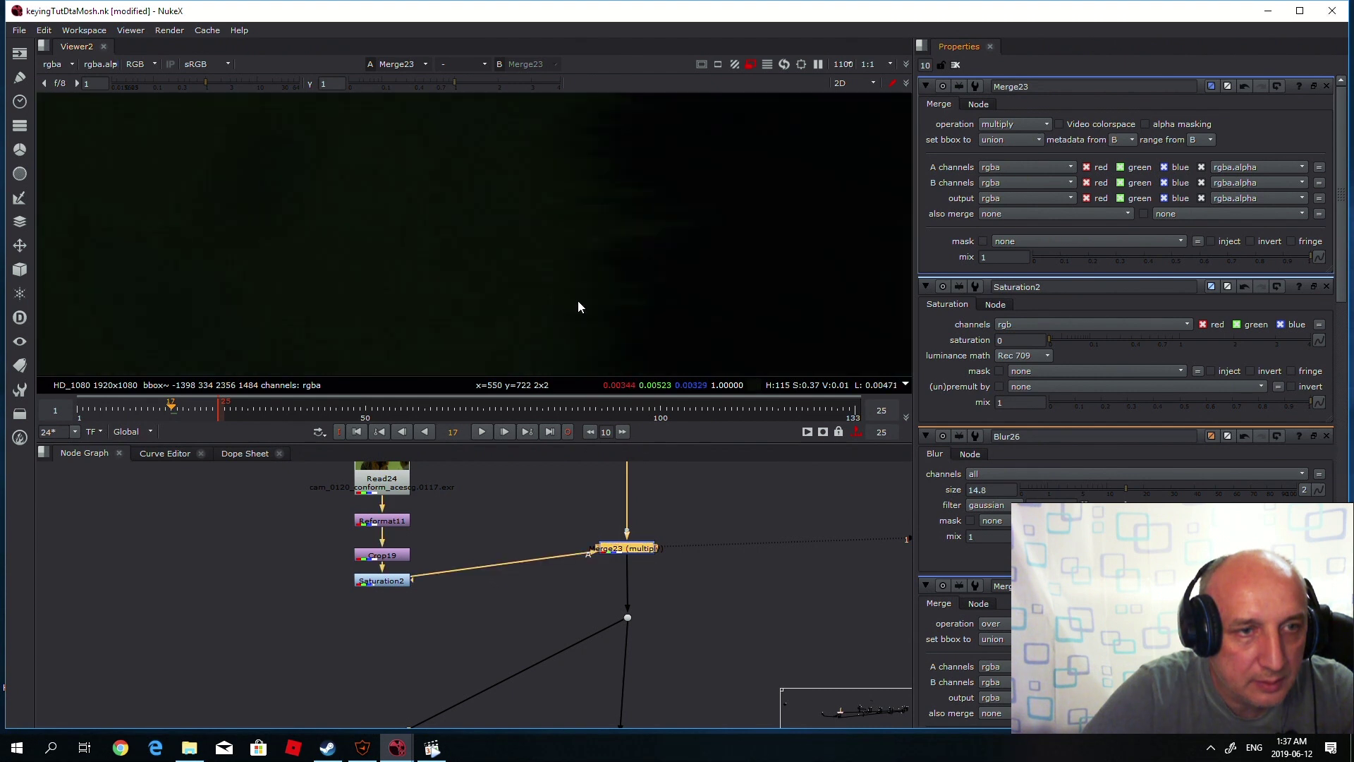
pyautogui.press('d')
pyautogui.press('d')
pyautogui.scroll(-9, 571, 271)
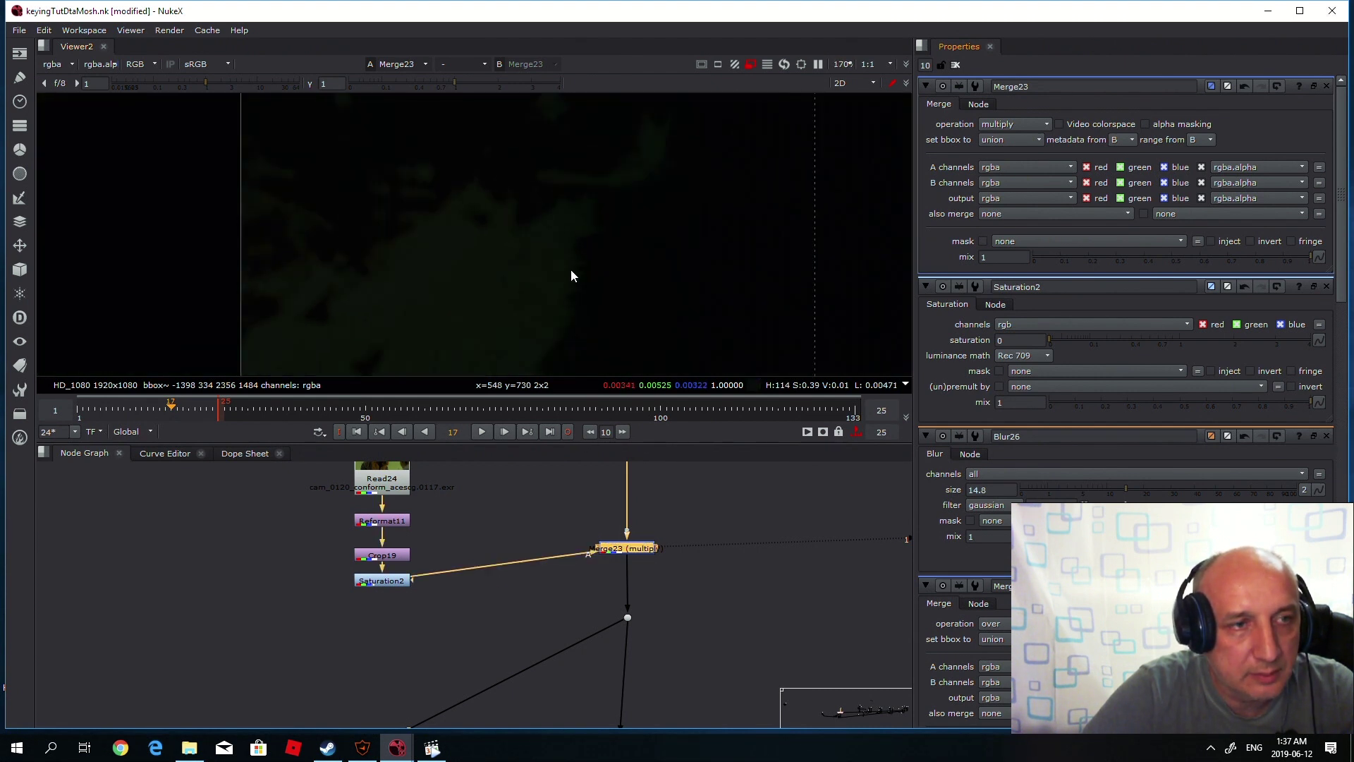
pyautogui.scroll(-2, 486, 254)
pyautogui.scroll(4, 486, 259)
pyautogui.press('d')
pyautogui.press('d')
pyautogui.click(472, 543)
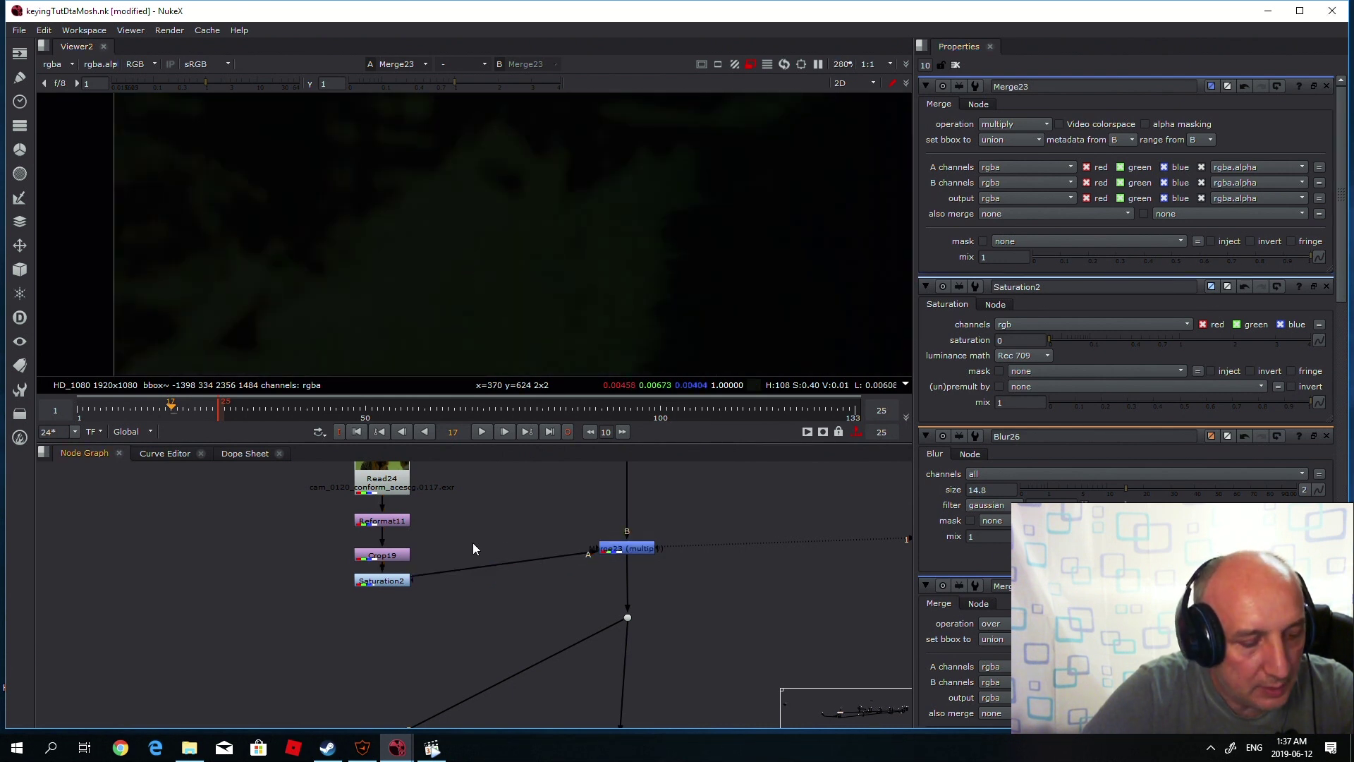
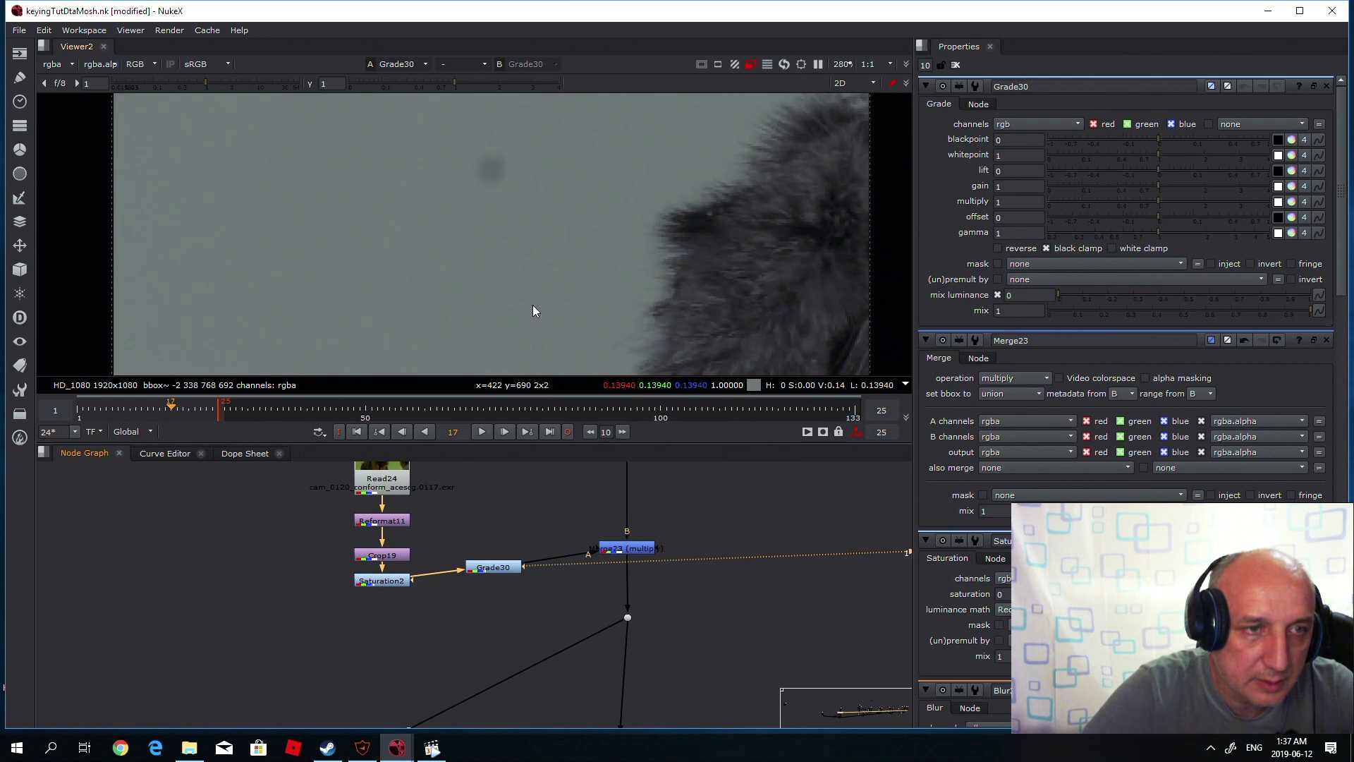
# Sample the grey background values of the Grade30 luminance image in the Viewer.
pyautogui.keyDown('ctrl'); pyautogui.keyDown('shift'); pyautogui.moveTo(497, 277); pyautogui.dragTo(555, 328); pyautogui.keyUp('shift'); pyautogui.keyUp('ctrl')
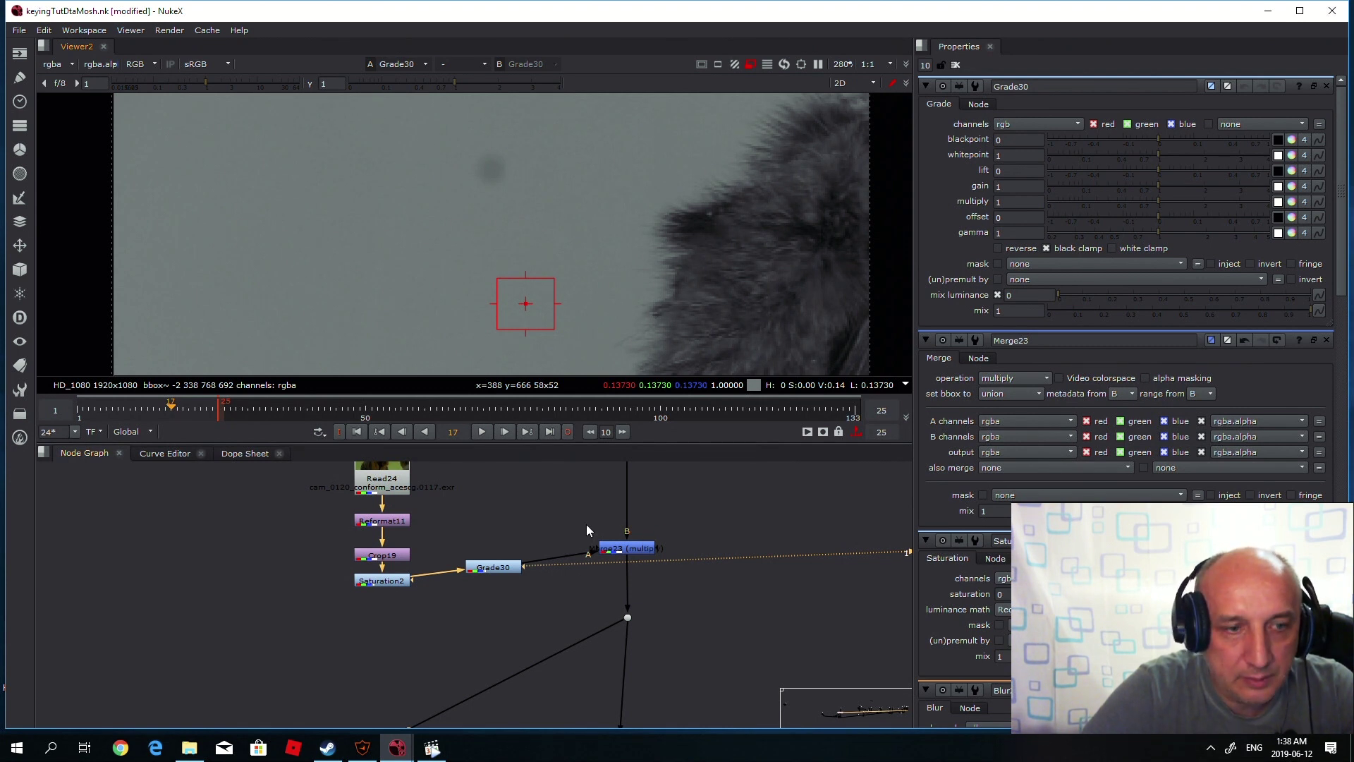
# Give Grade30 blackpoint 0.05, whitepoint 0.13 and white clamp, then view Merge23's darkened result.
pyautogui.click(492, 567)
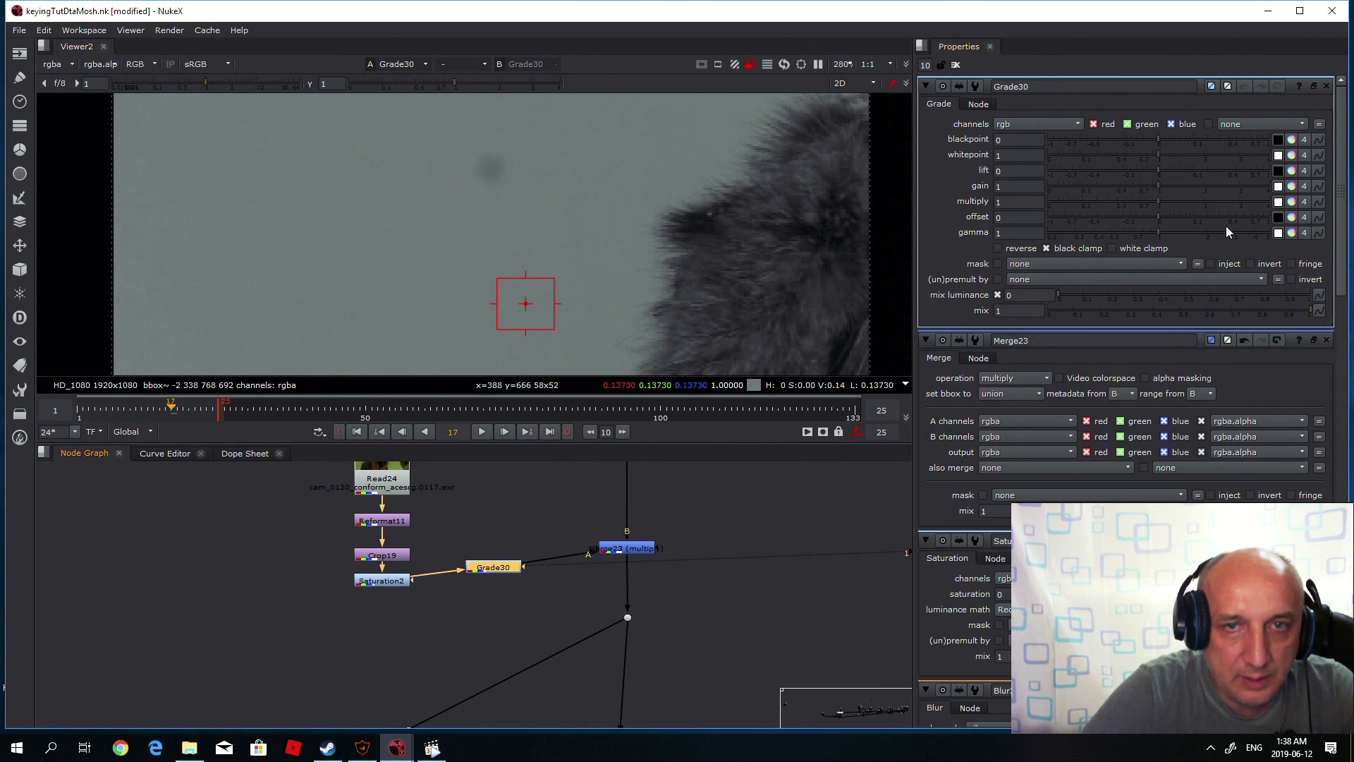
pyautogui.moveTo(1154, 153); pyautogui.dragTo(1183, 139)
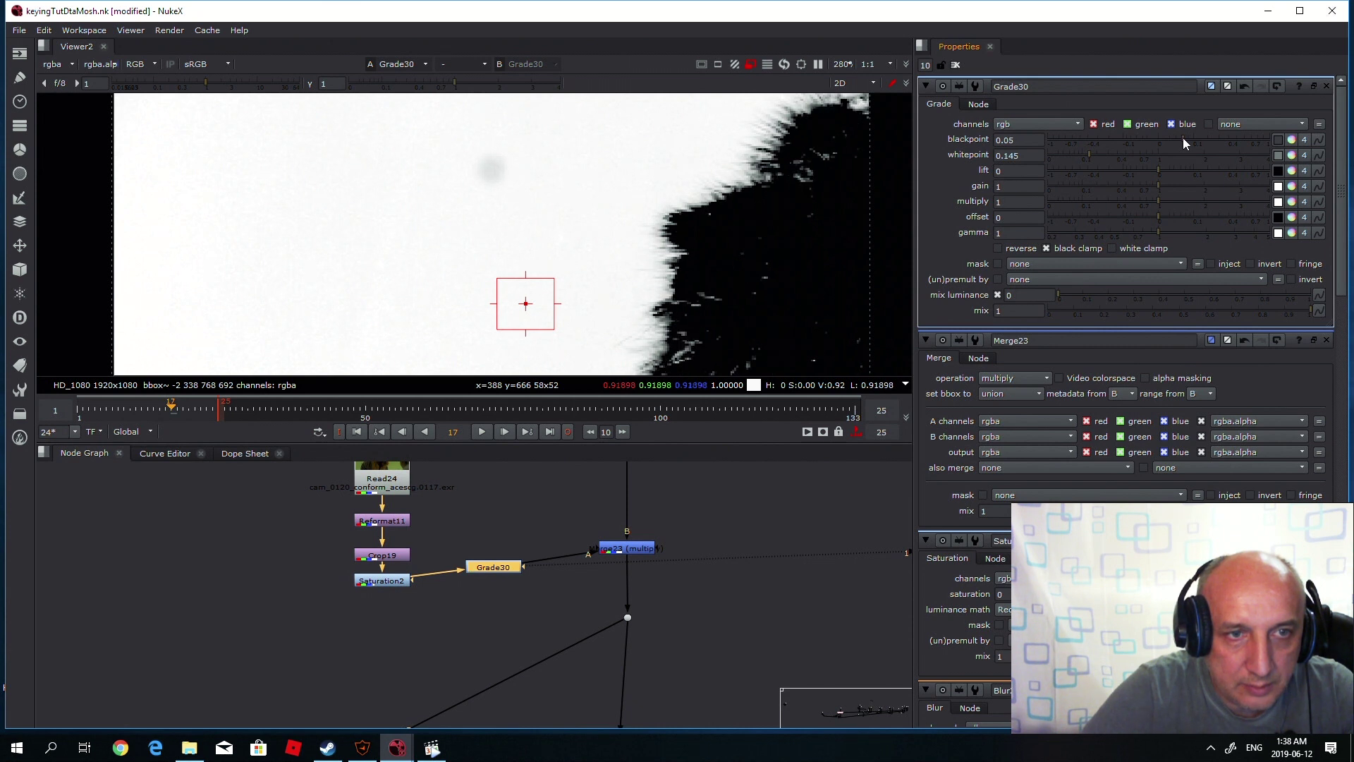
pyautogui.click(1111, 248)
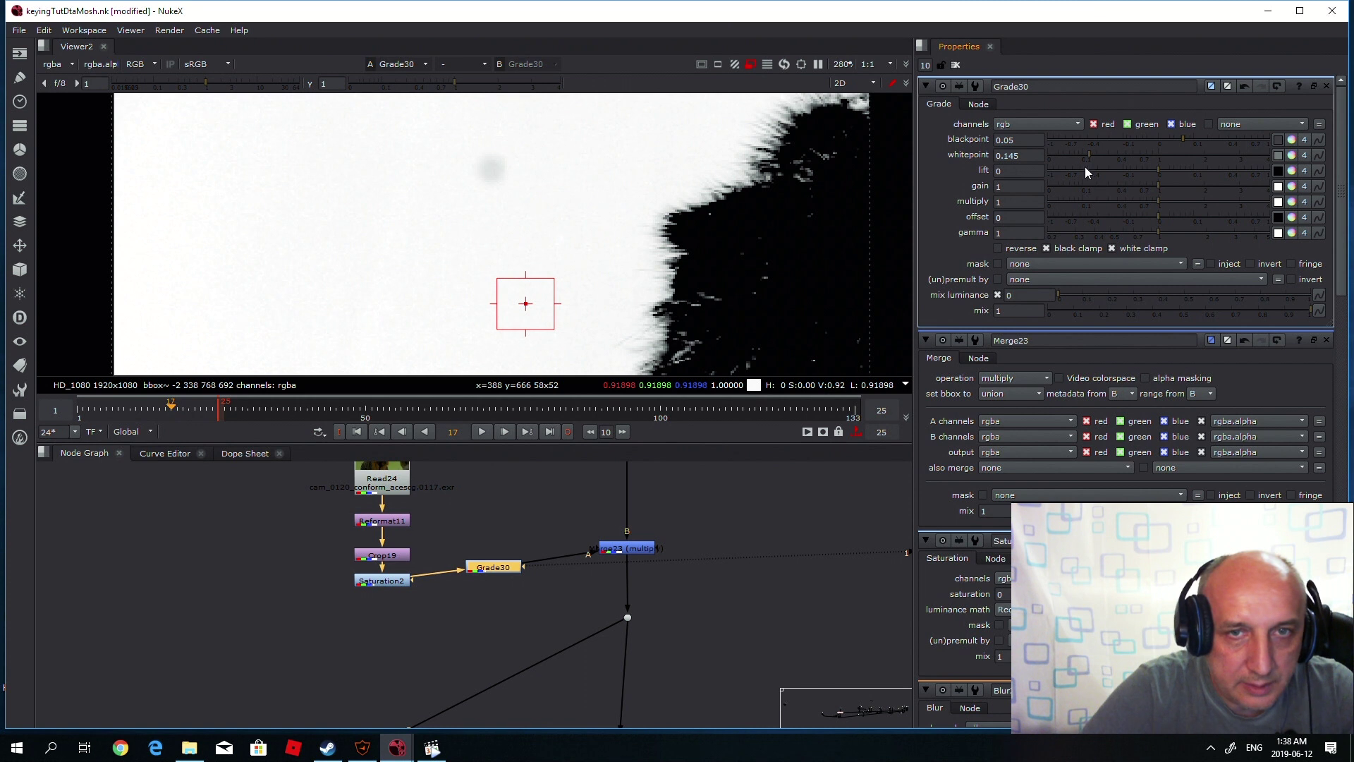
pyautogui.moveTo(1091, 152); pyautogui.dragTo(1087, 152)
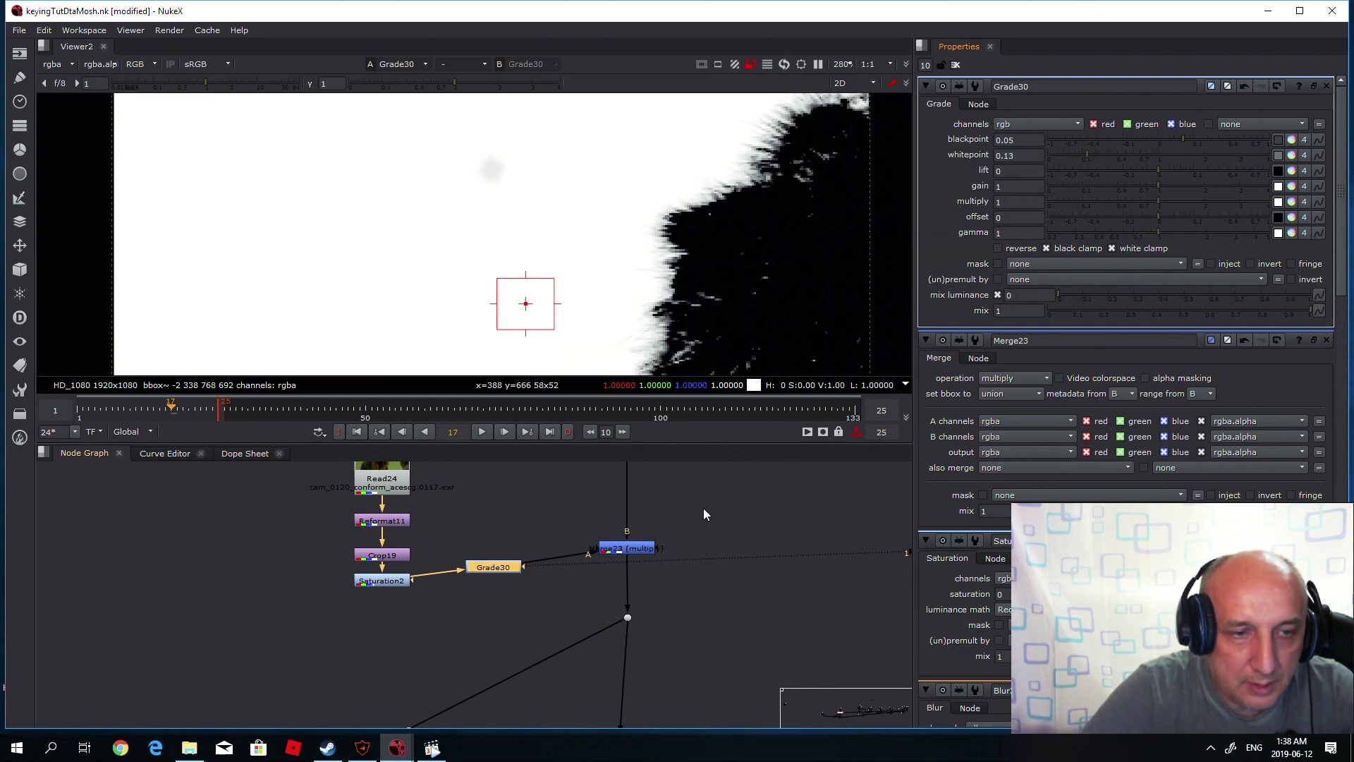
pyautogui.click(624, 548)
pyautogui.press('1')
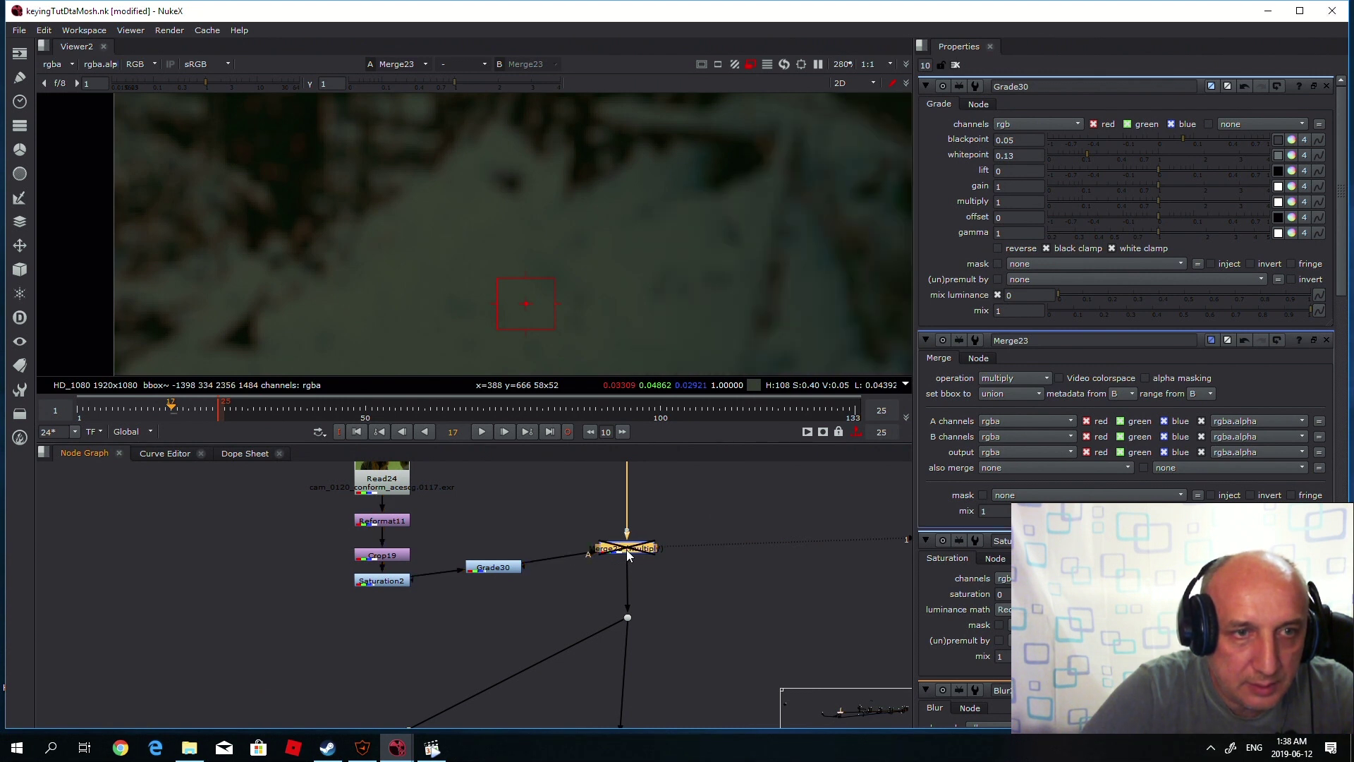
# Toggle Merge23 off and on to compare the plate with and without the multiply.
pyautogui.scroll(-2, 599, 277)
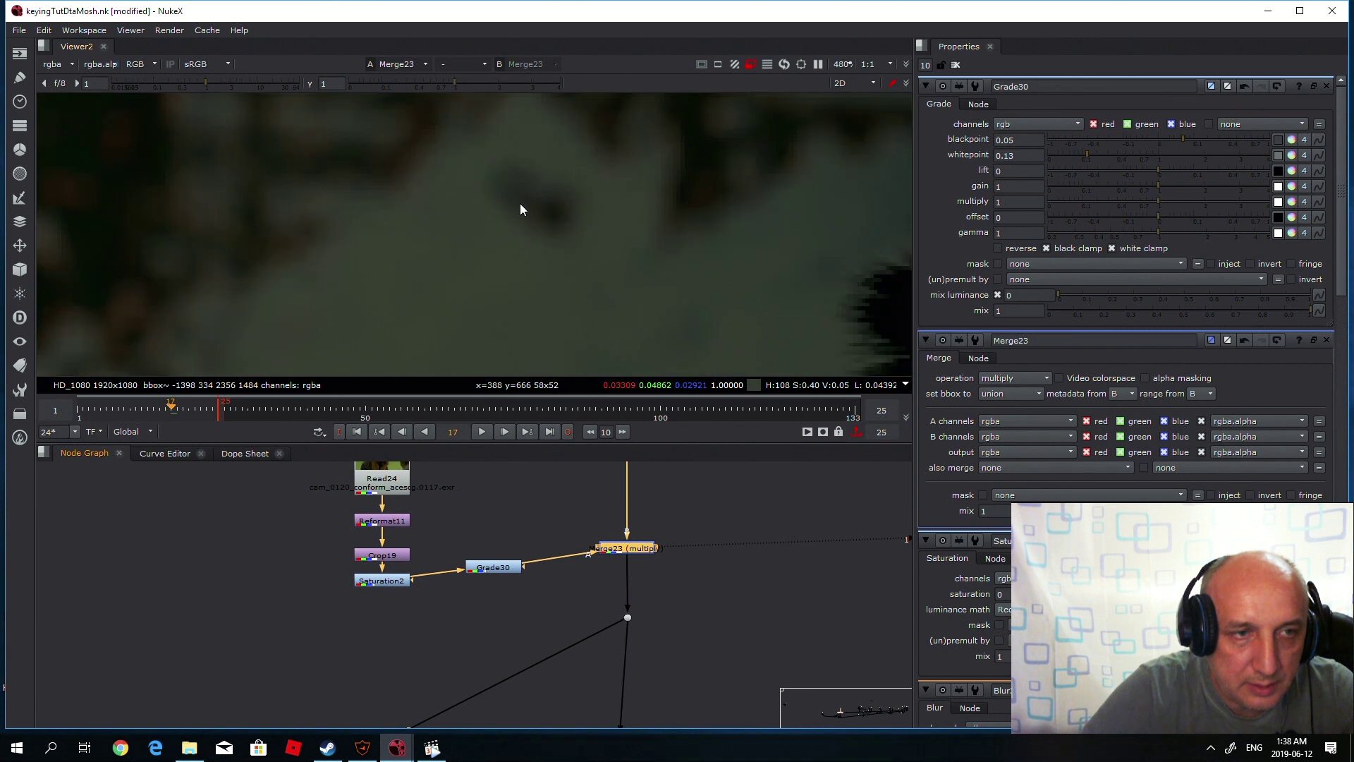
pyautogui.scroll(2, 633, 301)
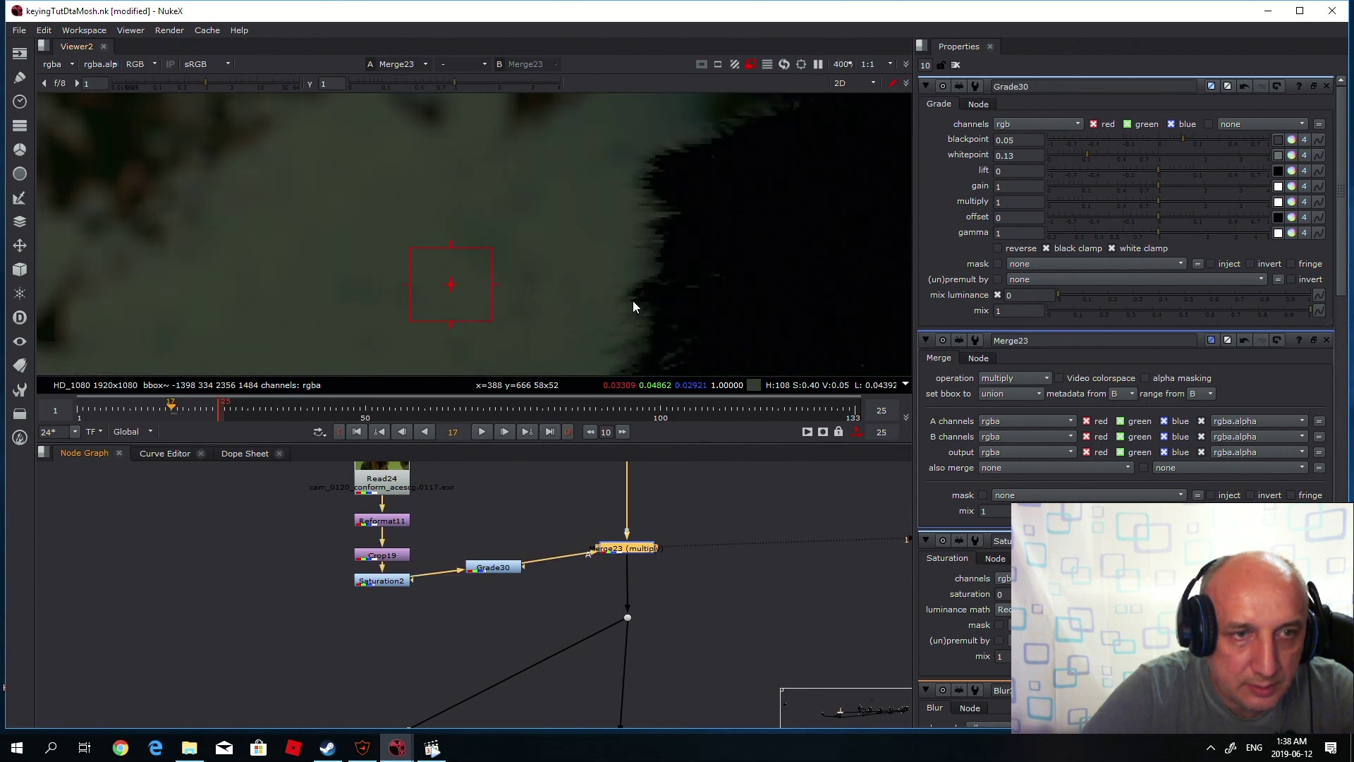
pyautogui.press('d')
pyautogui.press('d')
pyautogui.press('d')
pyautogui.press('d')
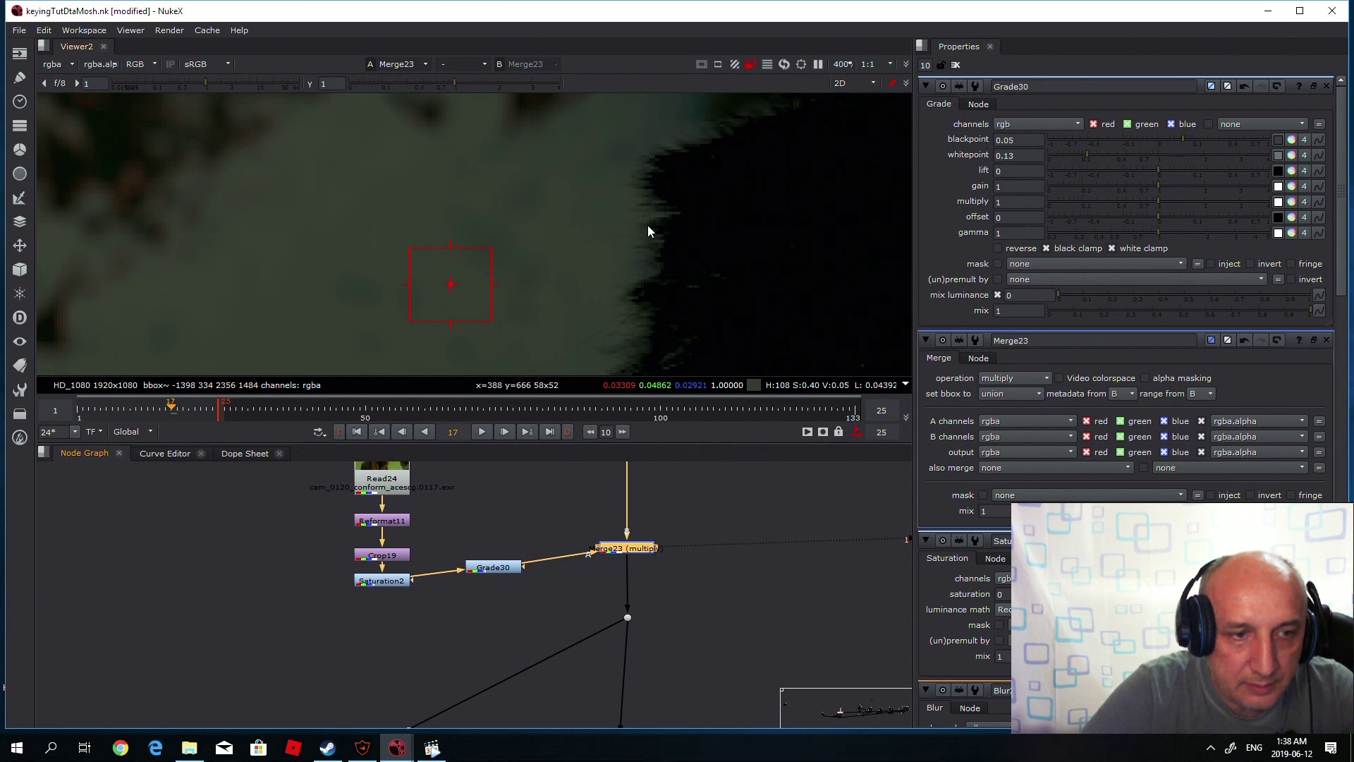
pyautogui.press('d')
pyautogui.press('d')
pyautogui.scroll(2, 668, 254)
# Retune Grade30 to blackpoint 0.075 and whitepoint 0.145.
pyautogui.click(499, 568)
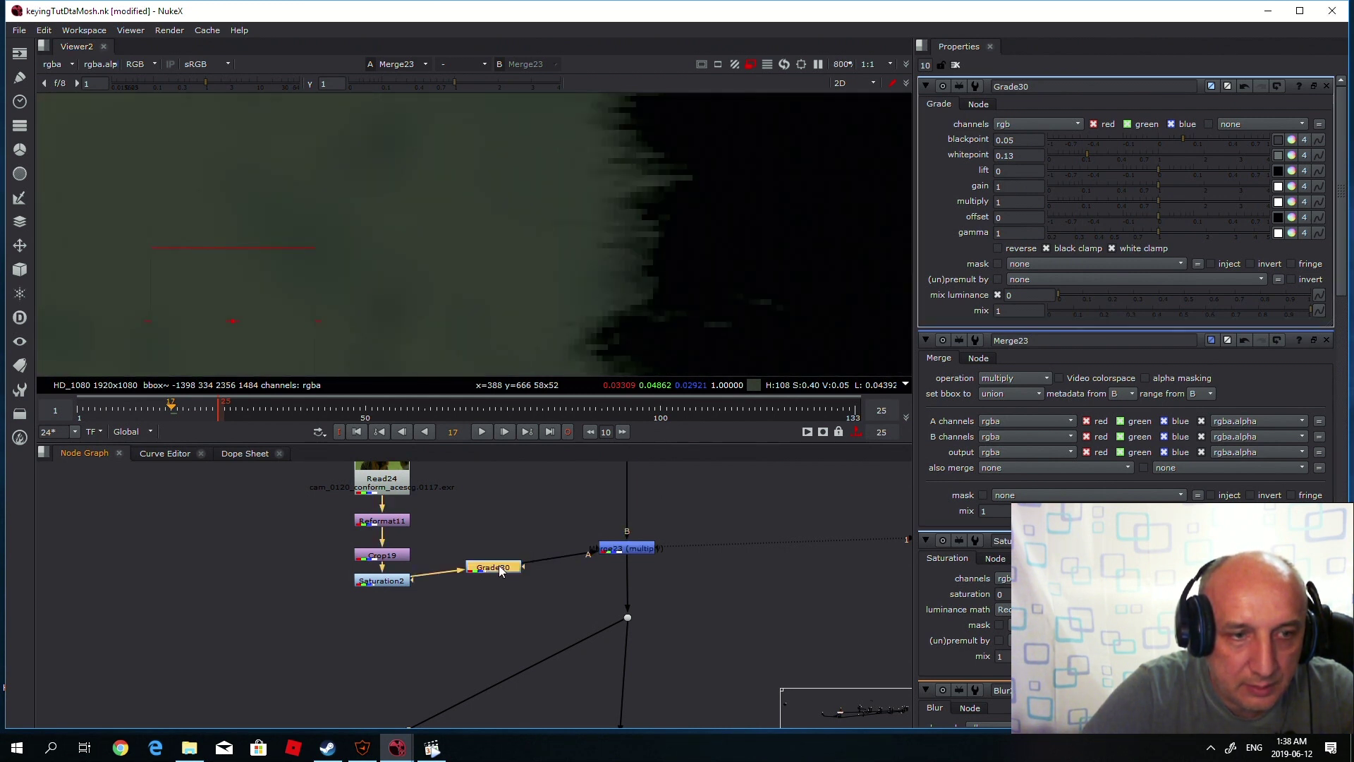
pyautogui.moveTo(1085, 151)
pyautogui.mouseDown()
pyautogui.moveTo(1072, 151)
pyautogui.moveTo(1090, 153)
pyautogui.mouseUp()
pyautogui.moveTo(1179, 138)
pyautogui.mouseDown()
pyautogui.moveTo(1191, 138)
pyautogui.moveTo(1178, 139)
pyautogui.mouseUp()
pyautogui.moveTo(1094, 153); pyautogui.dragTo(1092, 154)
pyautogui.moveTo(1191, 138); pyautogui.dragTo(1192, 139)
pyautogui.moveTo(1096, 151); pyautogui.dragTo(1091, 152)
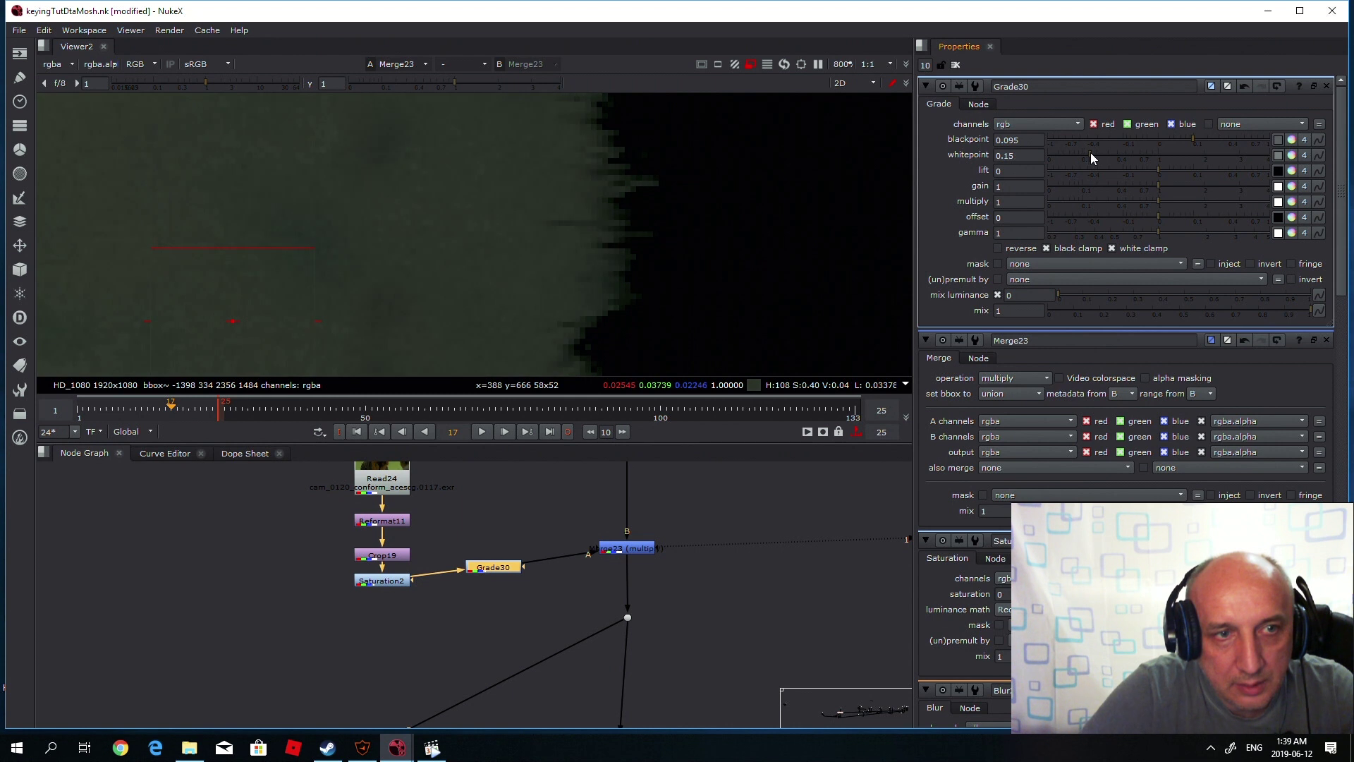
pyautogui.moveTo(1195, 138); pyautogui.dragTo(1187, 138)
# Reselect Merge23 to review the multiplied plate.
pyautogui.click(625, 549)
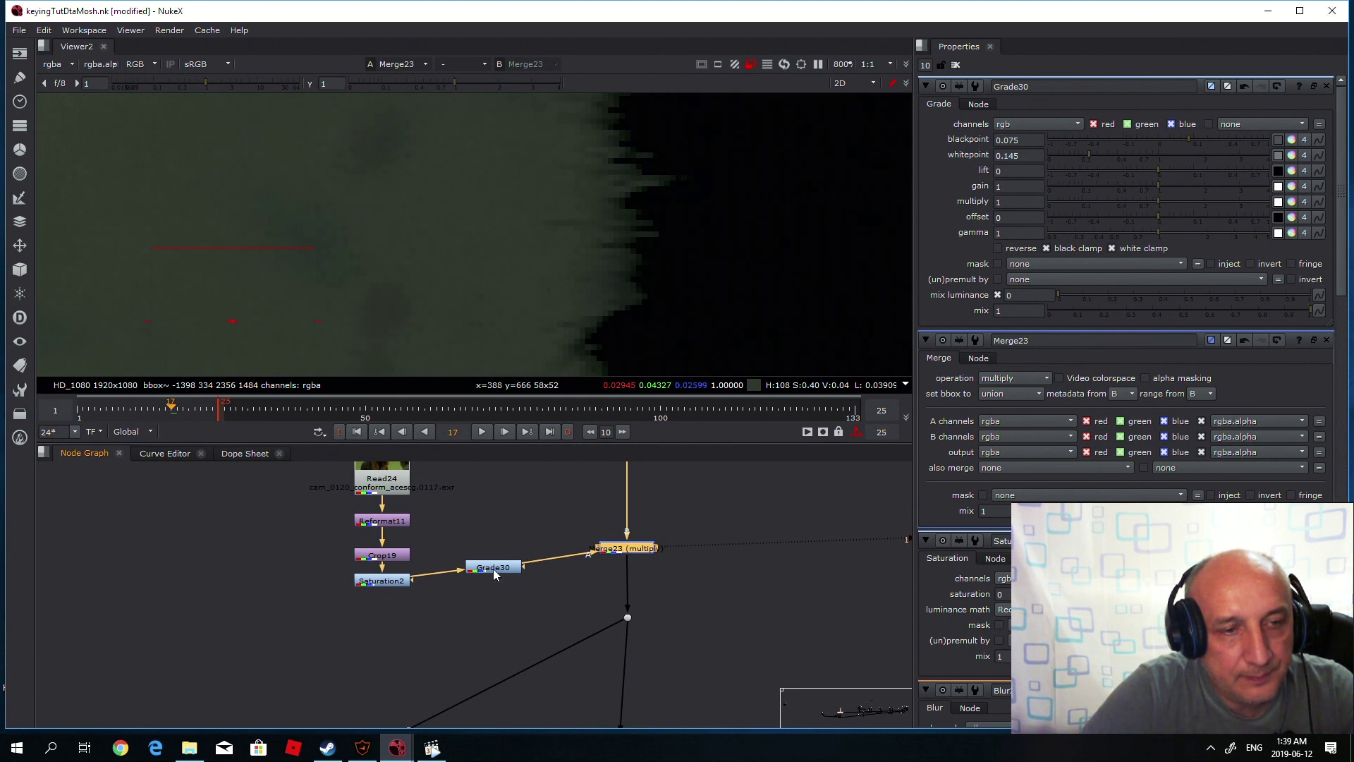
pyautogui.scroll(-5, 625, 180)
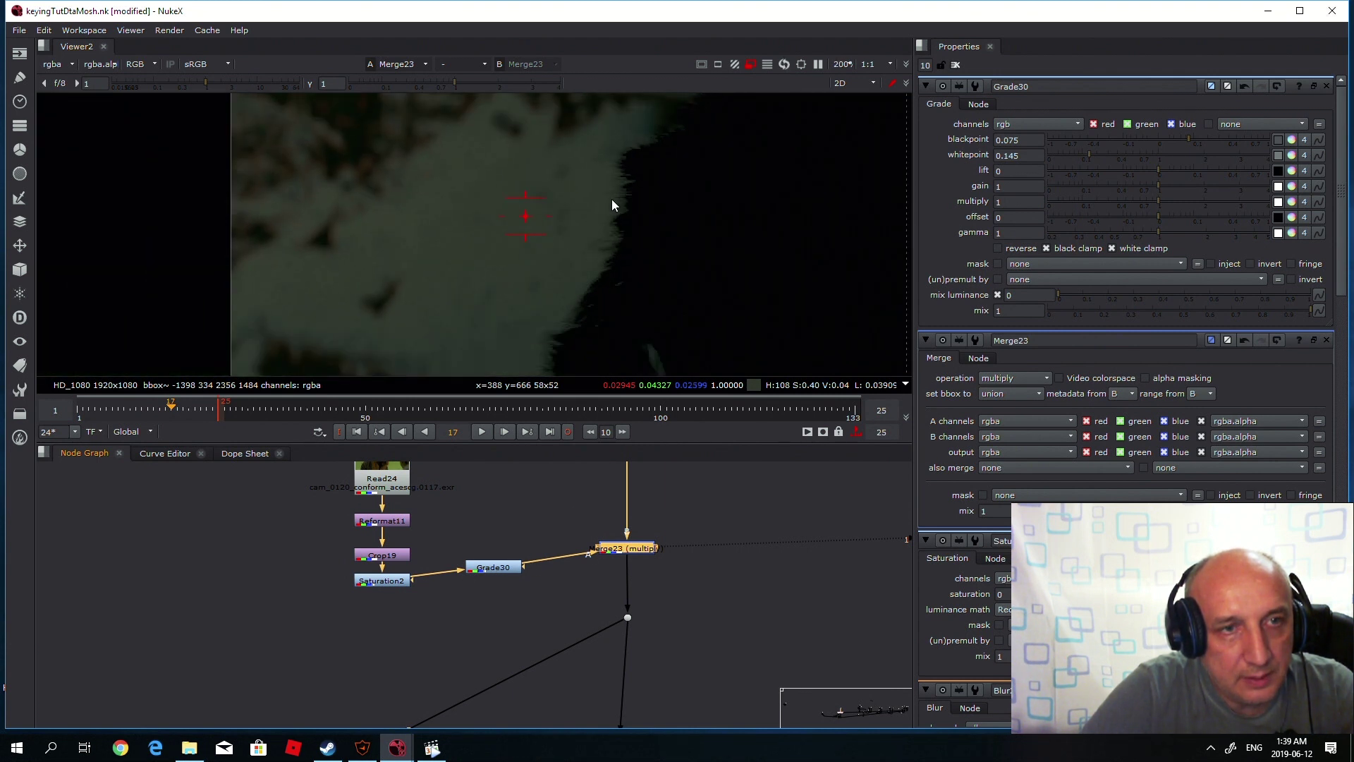
pyautogui.scroll(-3, 614, 212)
pyautogui.scroll(4, 591, 246)
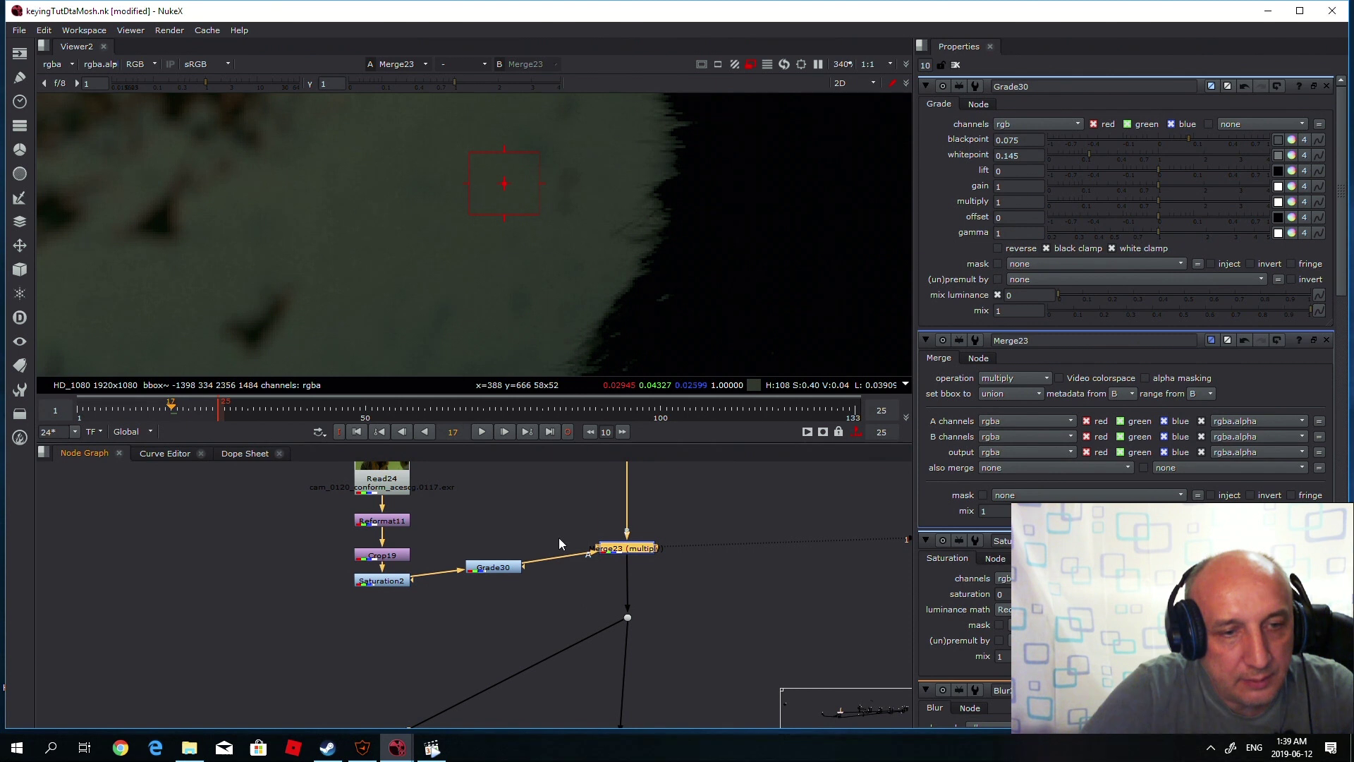
pyautogui.scroll(-6, 569, 507)
pyautogui.scroll(6, 567, 632)
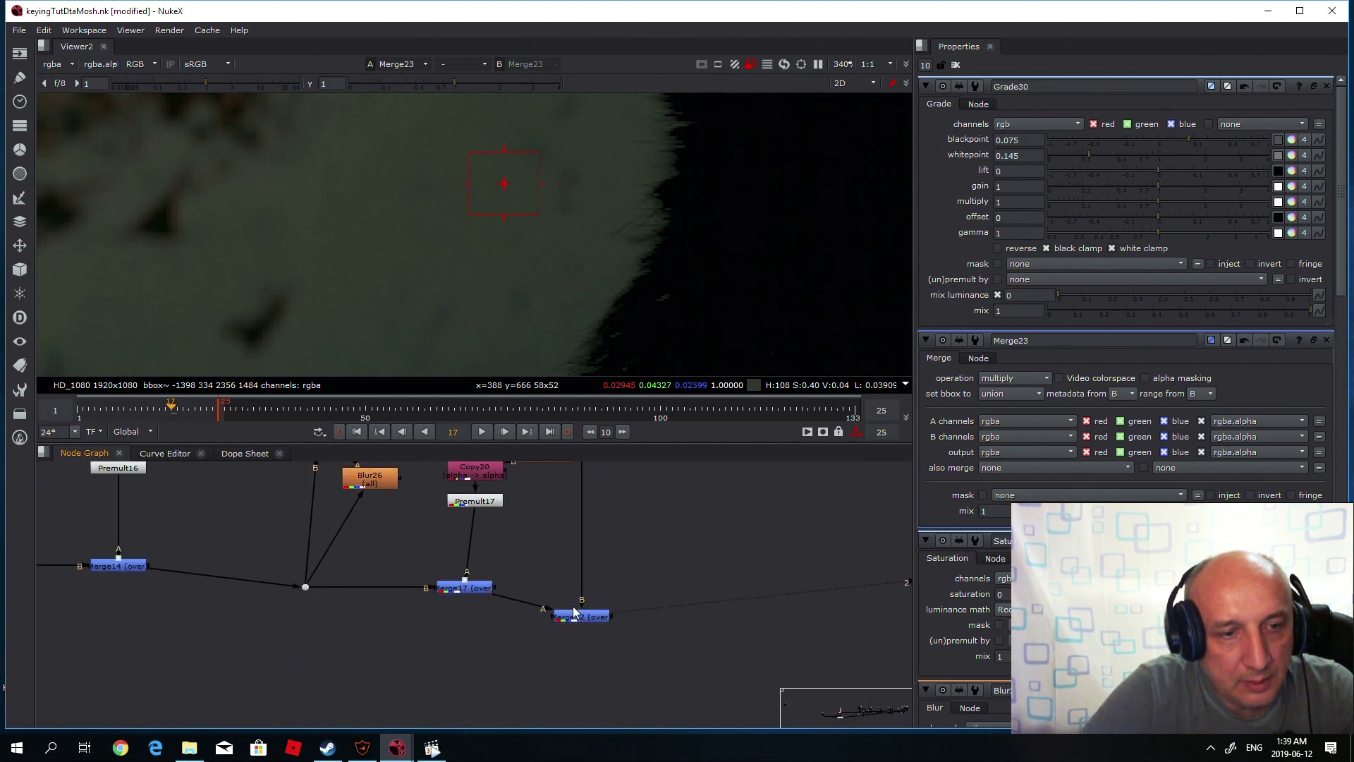
# View the final Merge12 comp and briefly disable Merge23 to compare.
pyautogui.click(575, 619)
pyautogui.press('1')
pyautogui.scroll(-2, 595, 289)
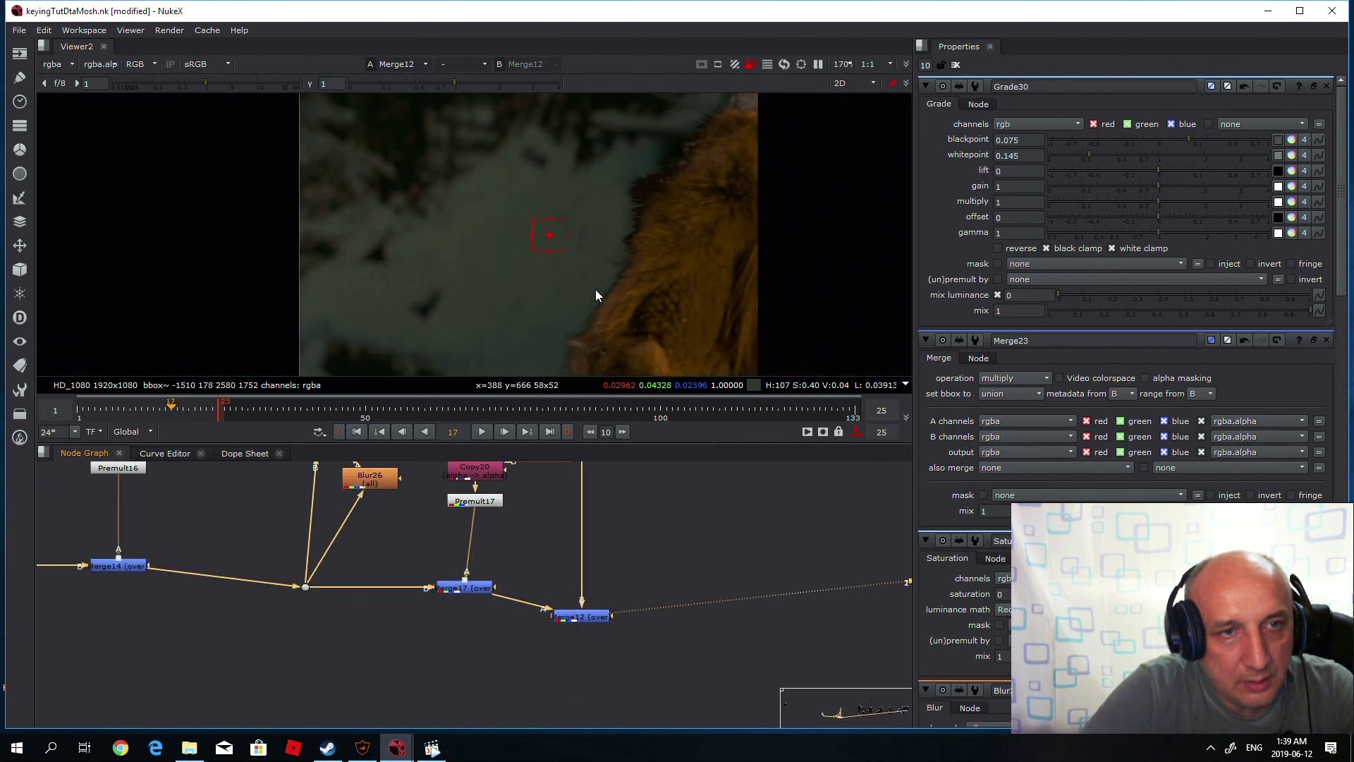
pyautogui.scroll(3, 642, 180)
pyautogui.scroll(3, 614, 324)
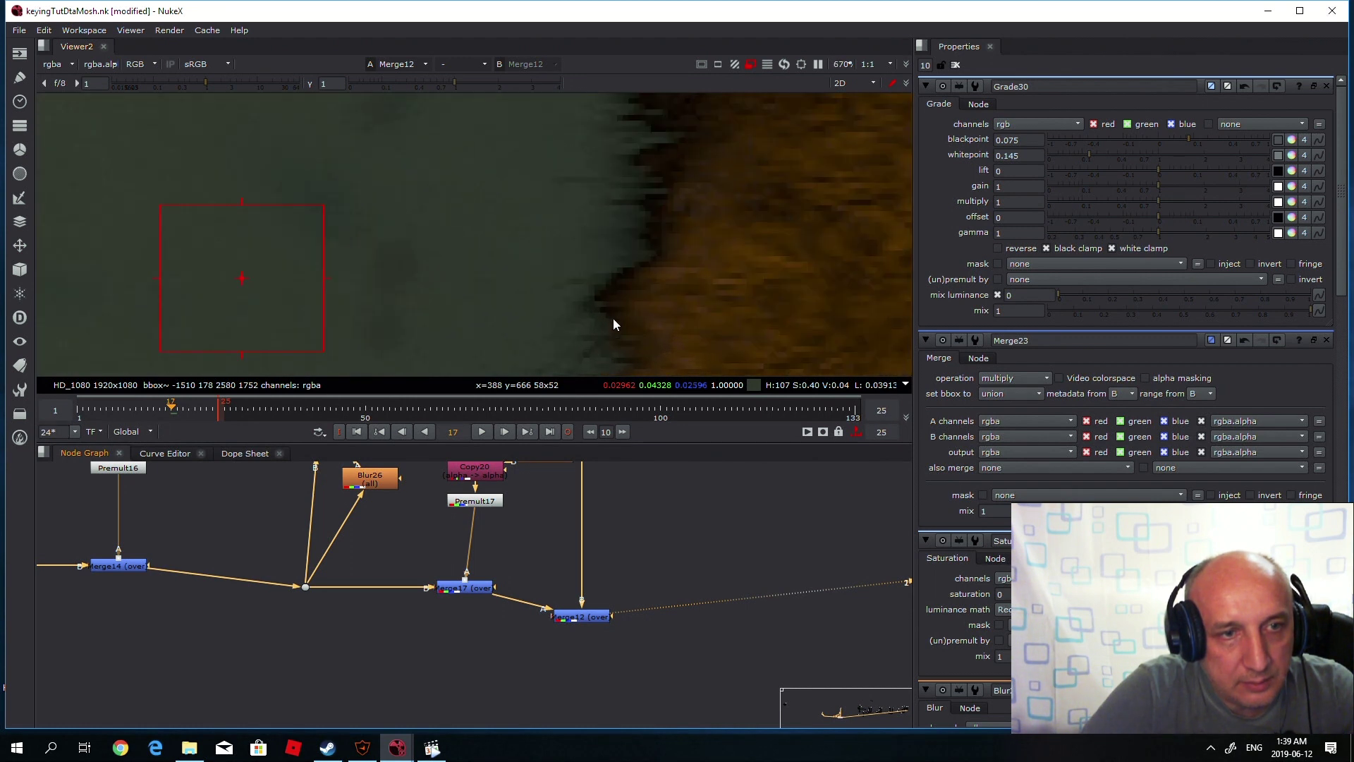
pyautogui.scroll(-2, 614, 323)
pyautogui.scroll(-5, 633, 587)
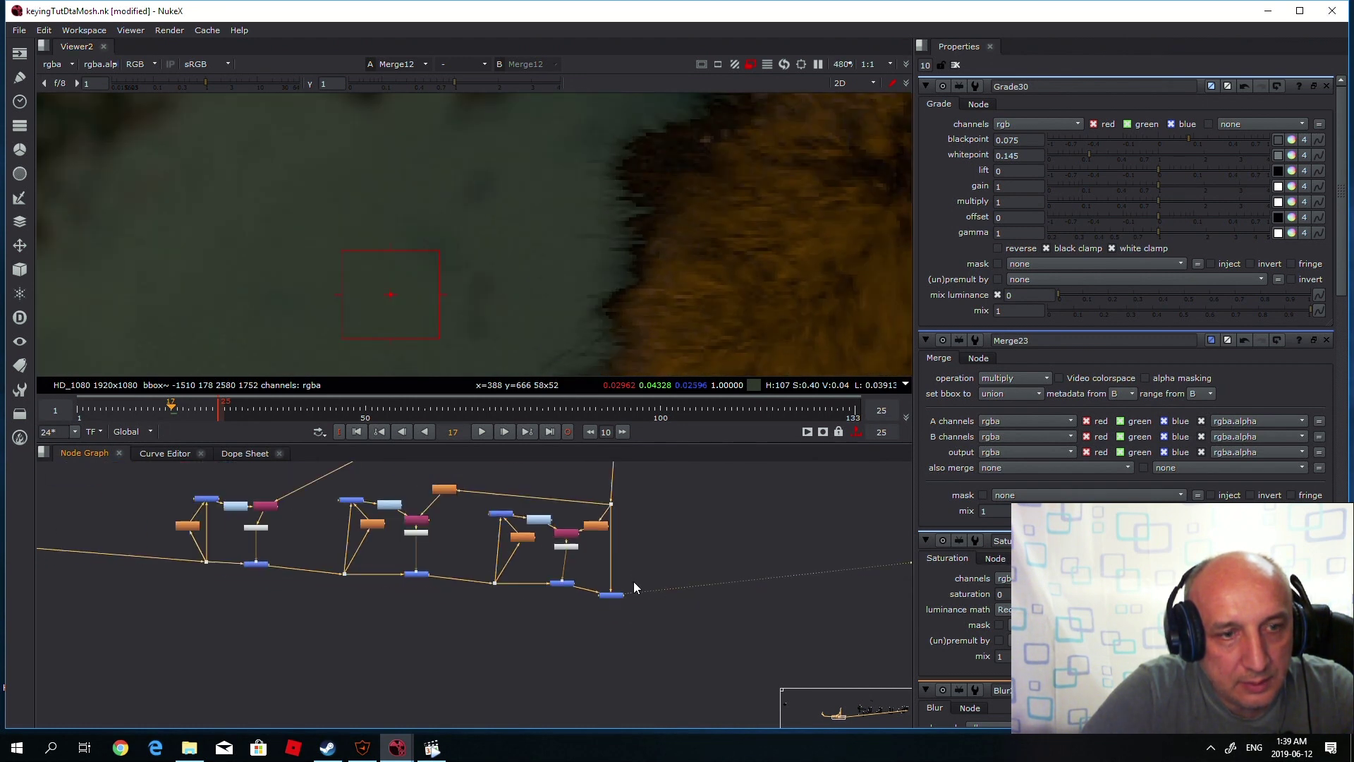
pyautogui.scroll(6, 639, 515)
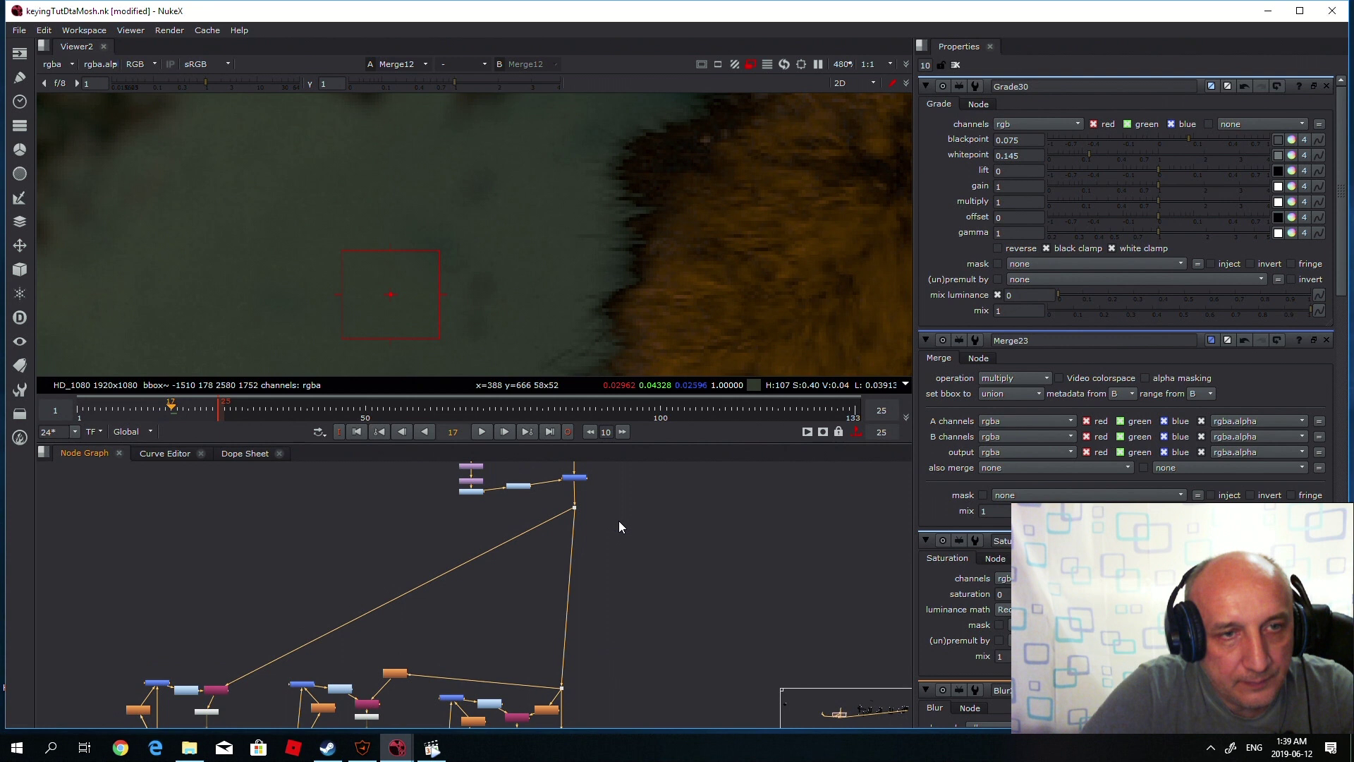
pyautogui.scroll(5, 572, 585)
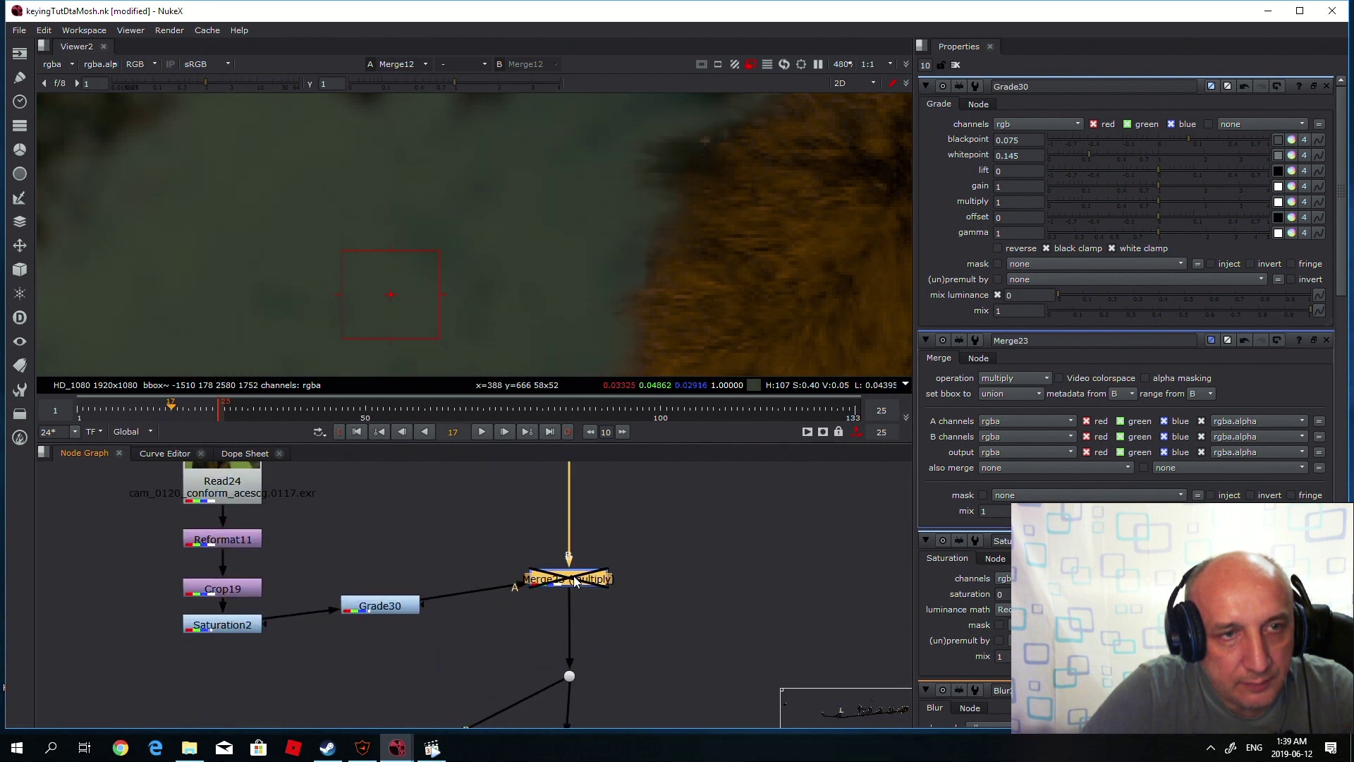
pyautogui.press('d')
pyautogui.press('d')
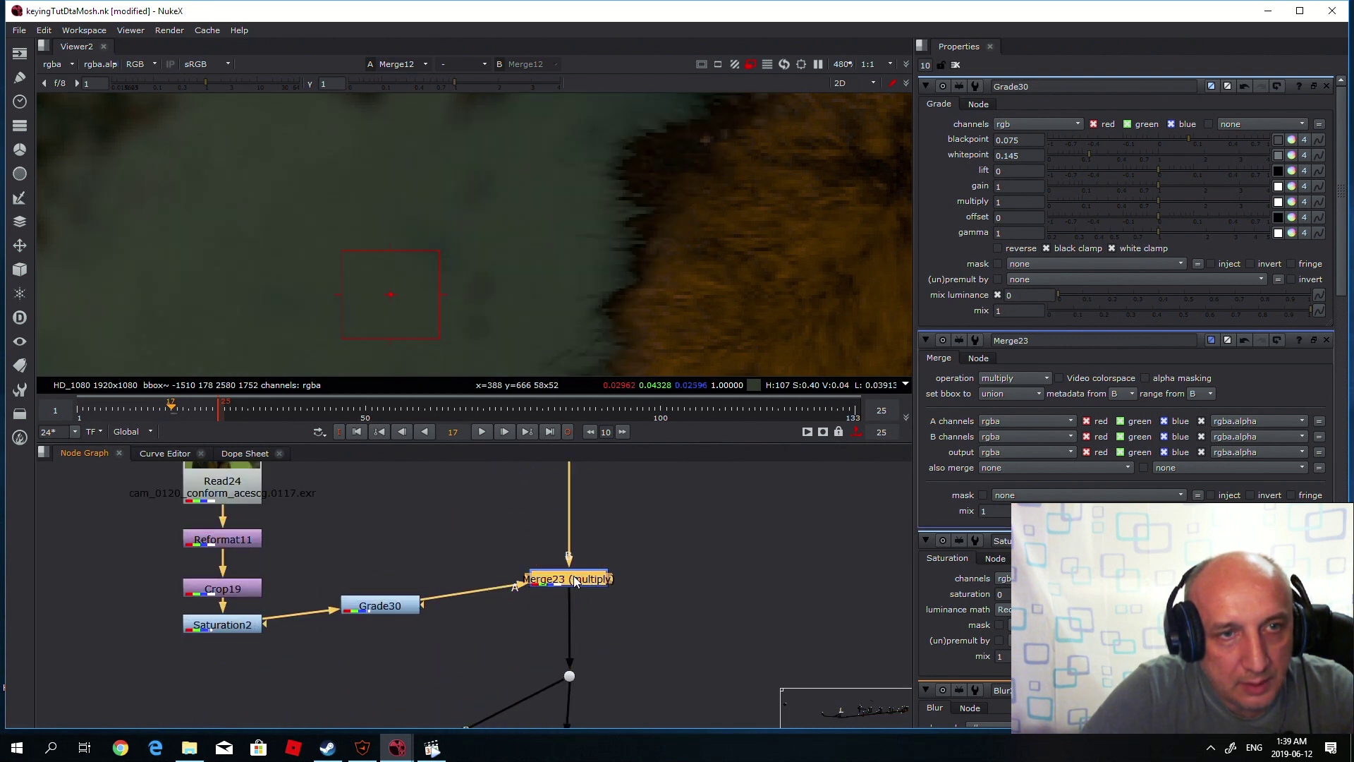
# Set Merge23's mix to 0.725 and Grade30 to blackpoint 0.065, whitepoint 0.14.
pyautogui.doubleClick(575, 580)
pyautogui.moveTo(1298, 256); pyautogui.dragTo(1230, 251)
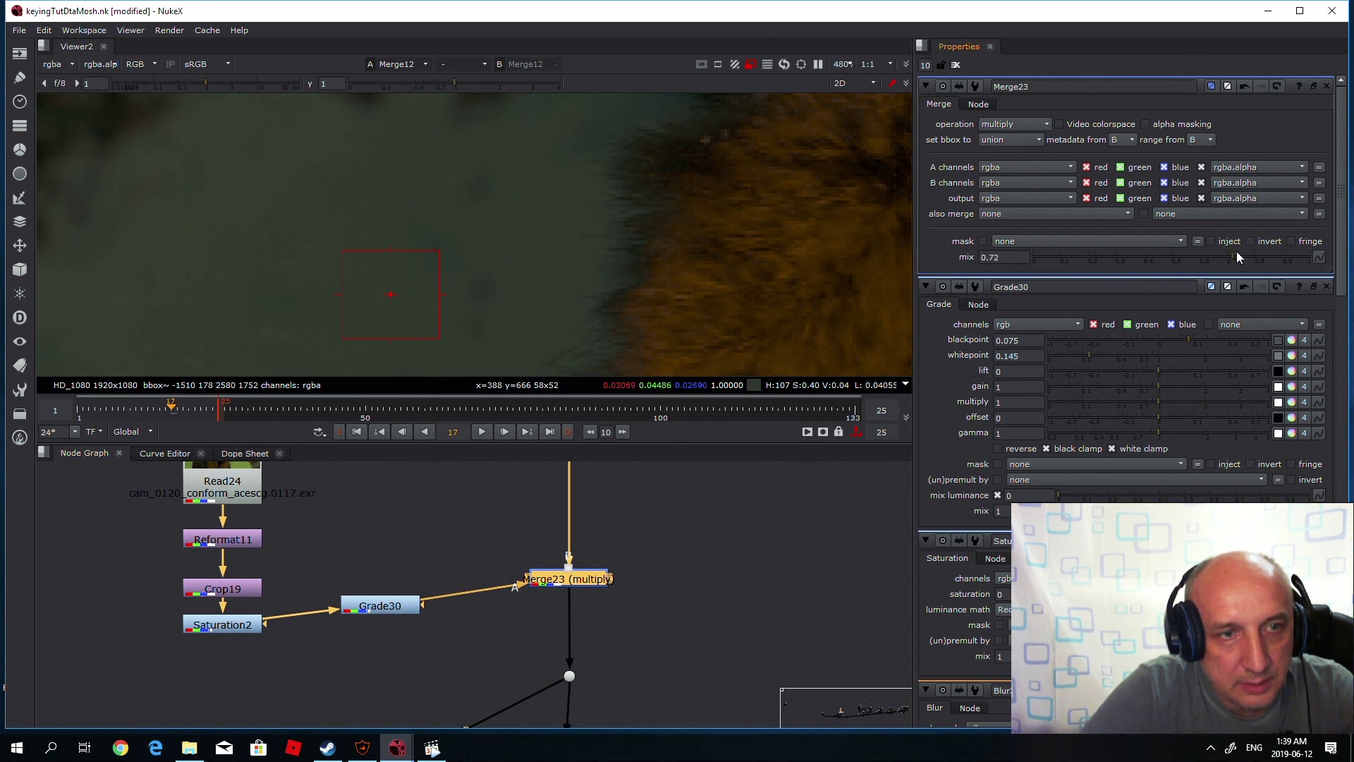
pyautogui.moveTo(1238, 248); pyautogui.dragTo(1235, 251)
pyautogui.doubleClick(383, 608)
pyautogui.moveTo(1090, 151)
pyautogui.mouseDown()
pyautogui.moveTo(1109, 151)
pyautogui.moveTo(1090, 152)
pyautogui.mouseUp()
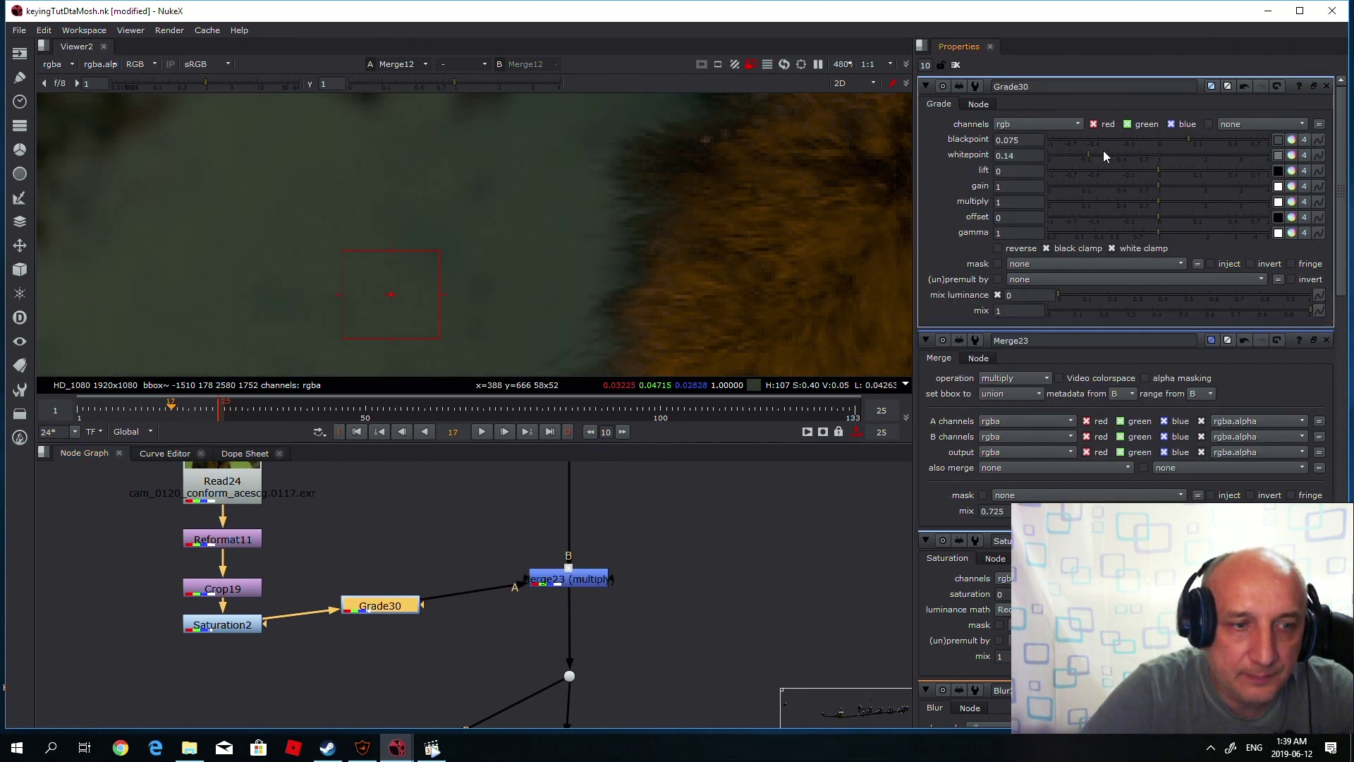
pyautogui.moveTo(1188, 140); pyautogui.dragTo(1189, 139)
# Move the Read24-to-Grade30 plate chain up and left in the node graph.
pyautogui.scroll(-3, 421, 563)
pyautogui.moveTo(432, 634); pyautogui.dragTo(166, 463)
pyautogui.moveTo(306, 528); pyautogui.dragTo(191, 510)
# Insert a new Merge24 between Grade30 and Merge23.
pyautogui.click(343, 571)
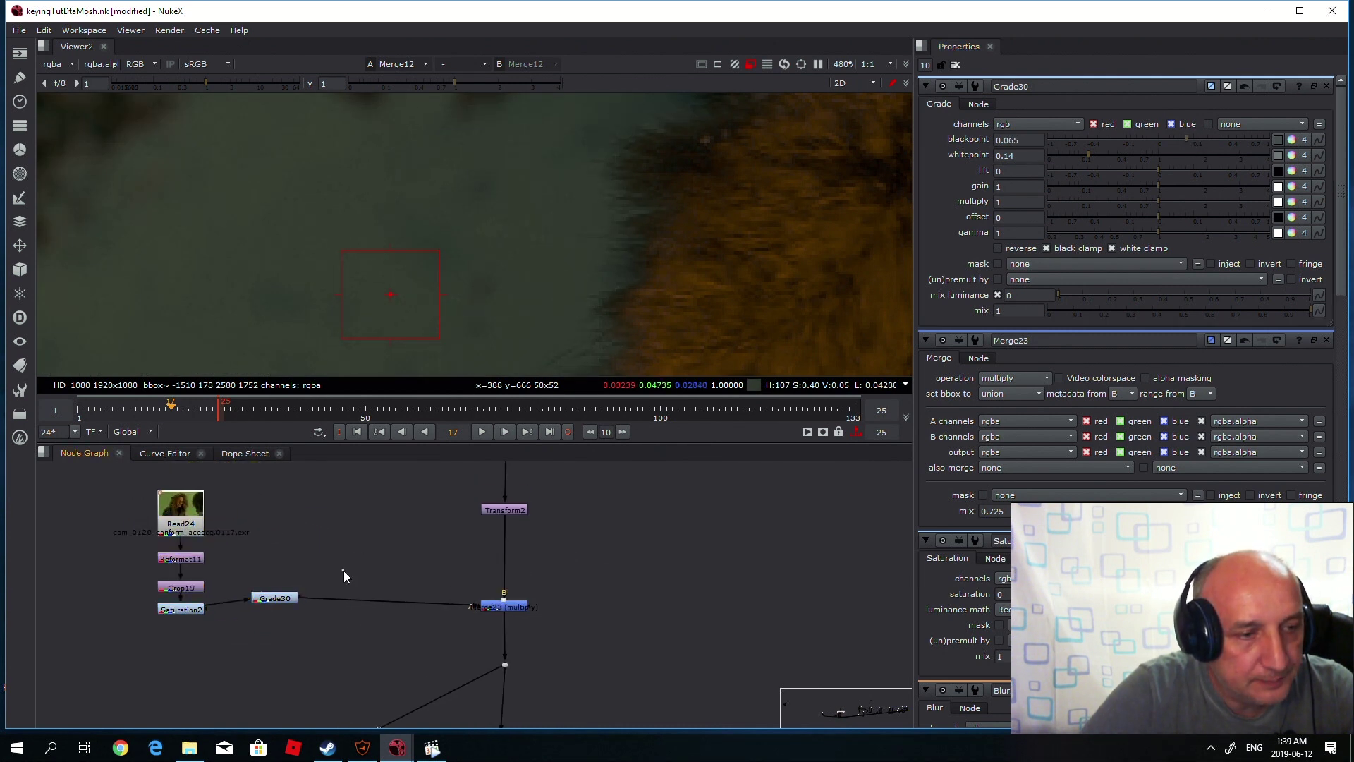
pyautogui.press('m')
pyautogui.moveTo(348, 561); pyautogui.dragTo(380, 608)
# Add a white Constant12 (colour 1) feeding Merge24's A input.
pyautogui.click(378, 544)
pyautogui.press('Tab')
pyautogui.write('c')
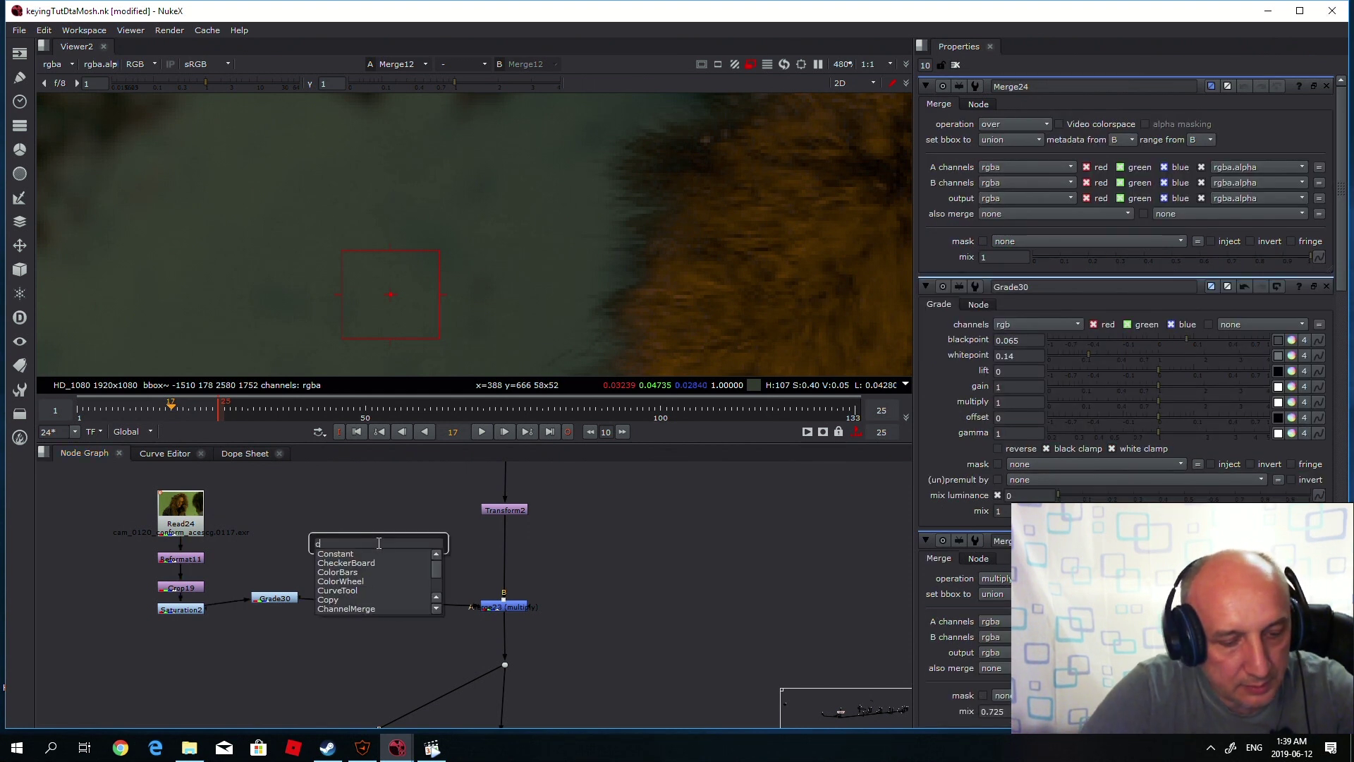
pyautogui.write('on')
pyautogui.click(335, 554)
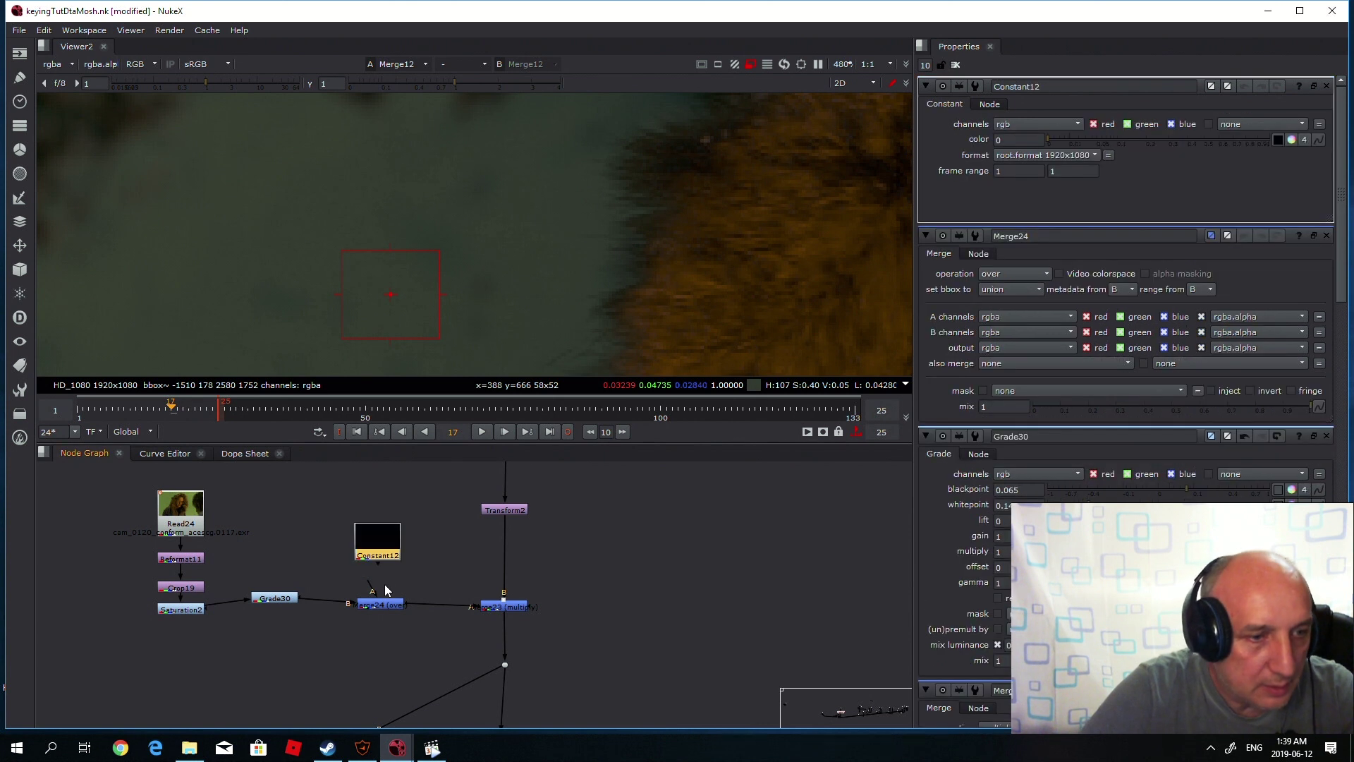
pyautogui.moveTo(378, 570); pyautogui.dragTo(379, 550)
pyautogui.press('1')
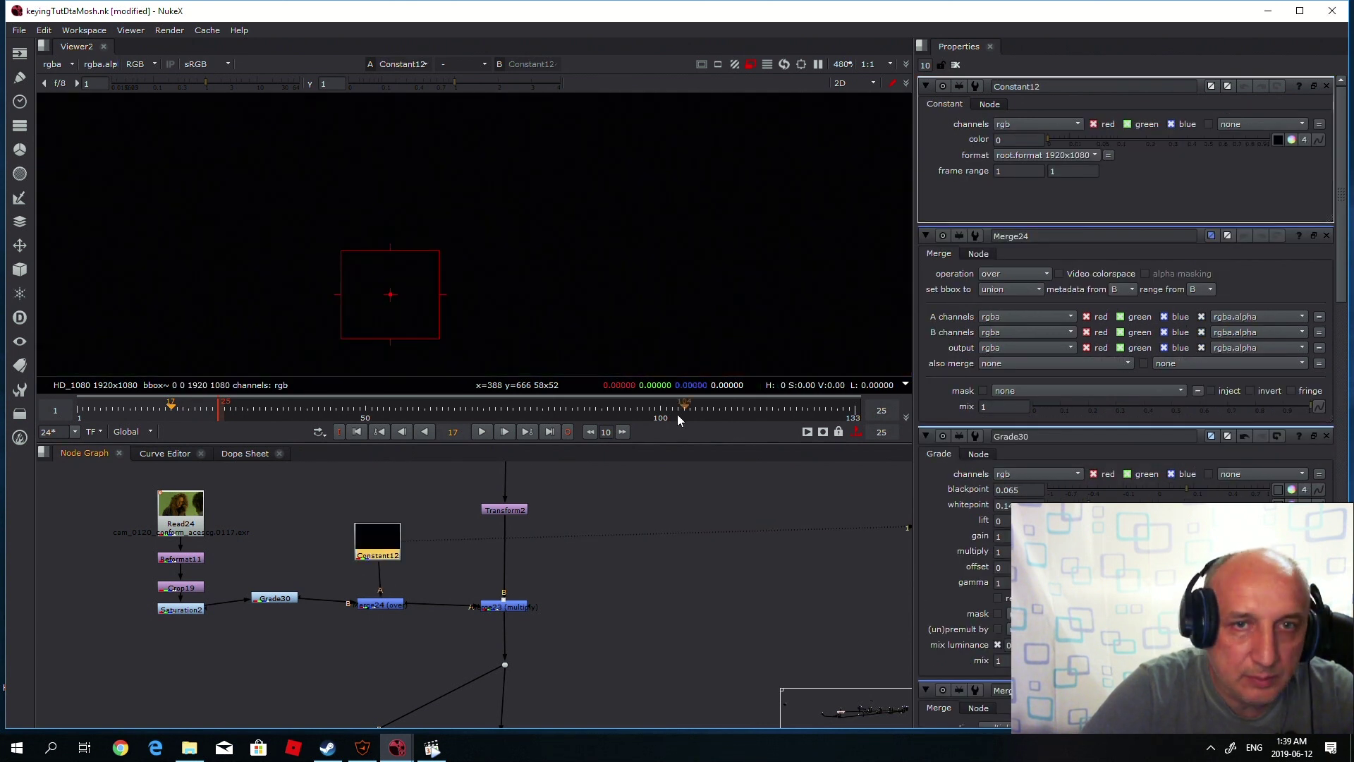
pyautogui.doubleClick(1016, 140)
pyautogui.write('1')
pyautogui.press('Return')
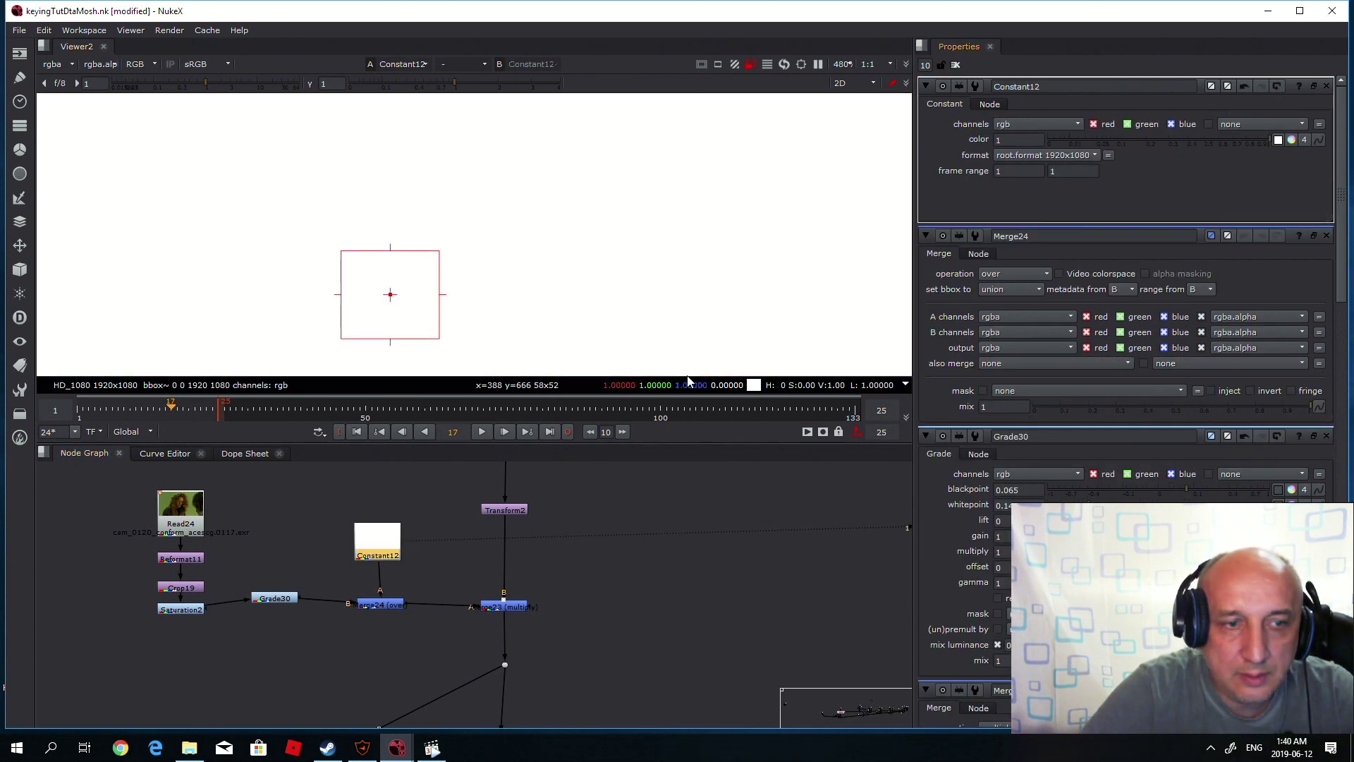
# Switch Merge24's operation from over to plus while viewing its output.
pyautogui.doubleClick(383, 606)
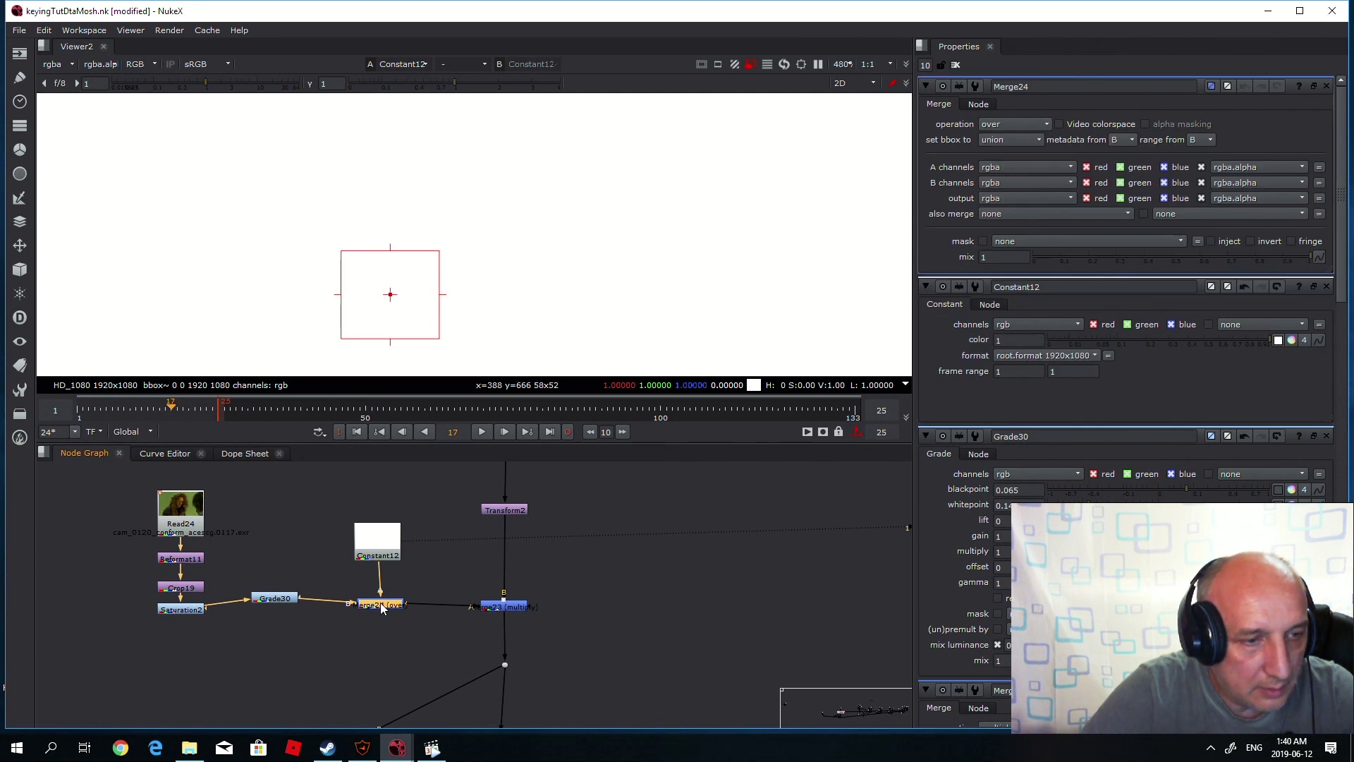
pyautogui.press('1')
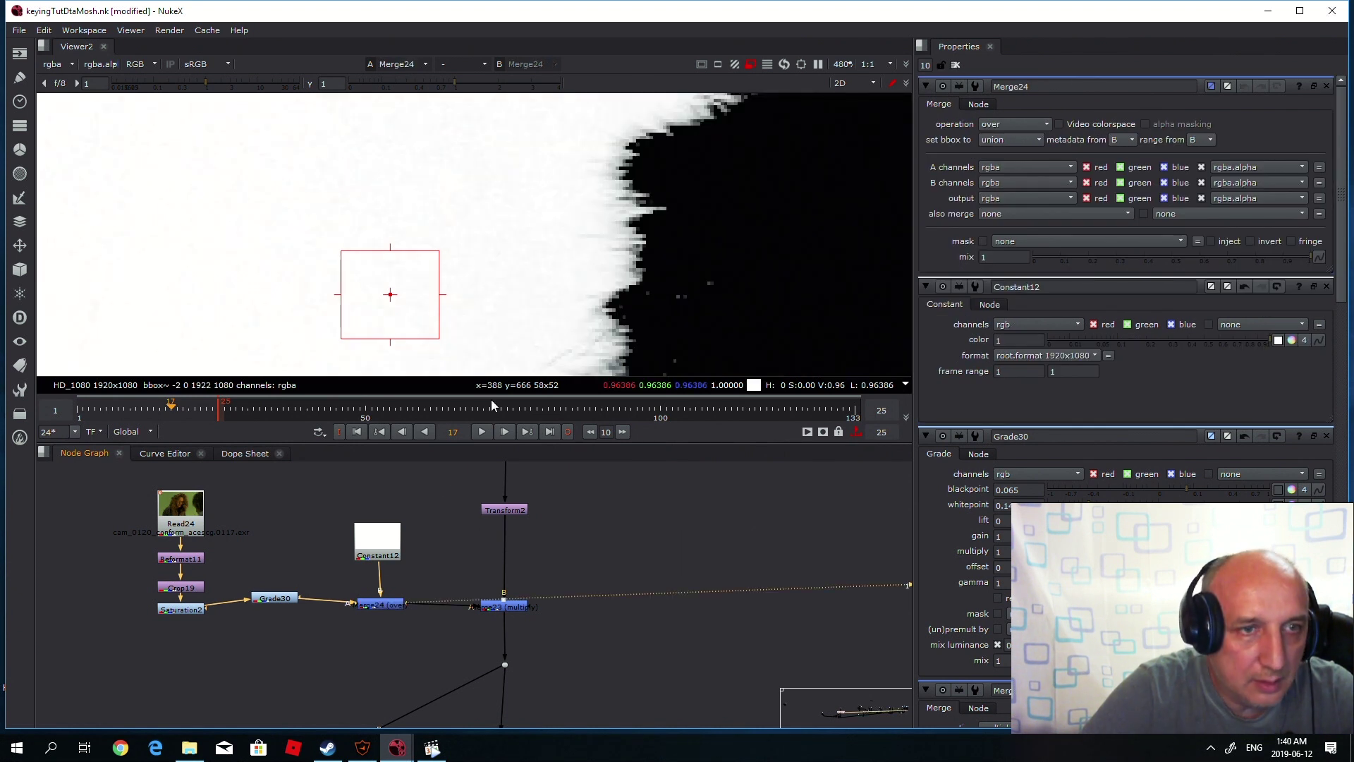
pyautogui.keyDown('ctrl'); pyautogui.moveTo(400, 189); pyautogui.dragTo(431, 252); pyautogui.keyUp('ctrl')
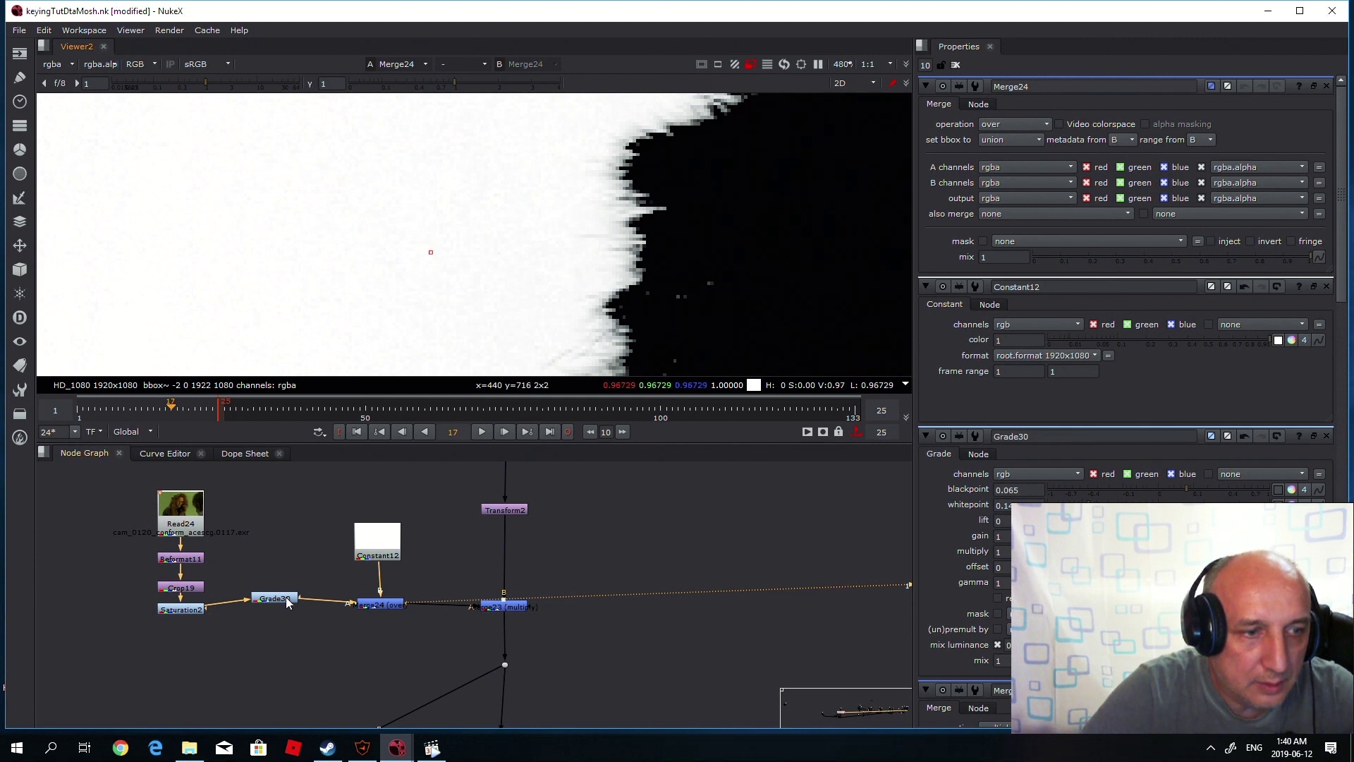
pyautogui.click(379, 604)
pyautogui.click(1016, 126)
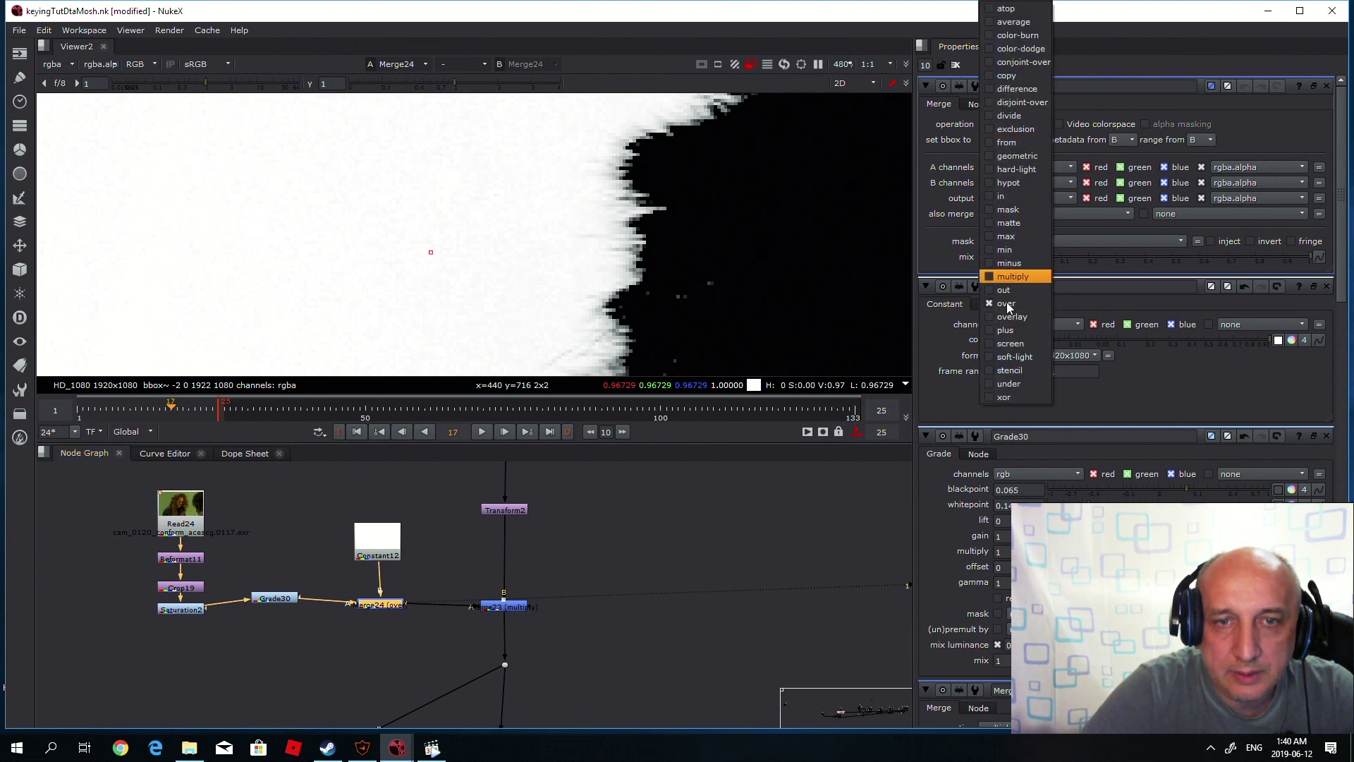
pyautogui.click(1005, 329)
pyautogui.keyDown('ctrl'); pyautogui.click(451, 294); pyautogui.keyUp('ctrl')
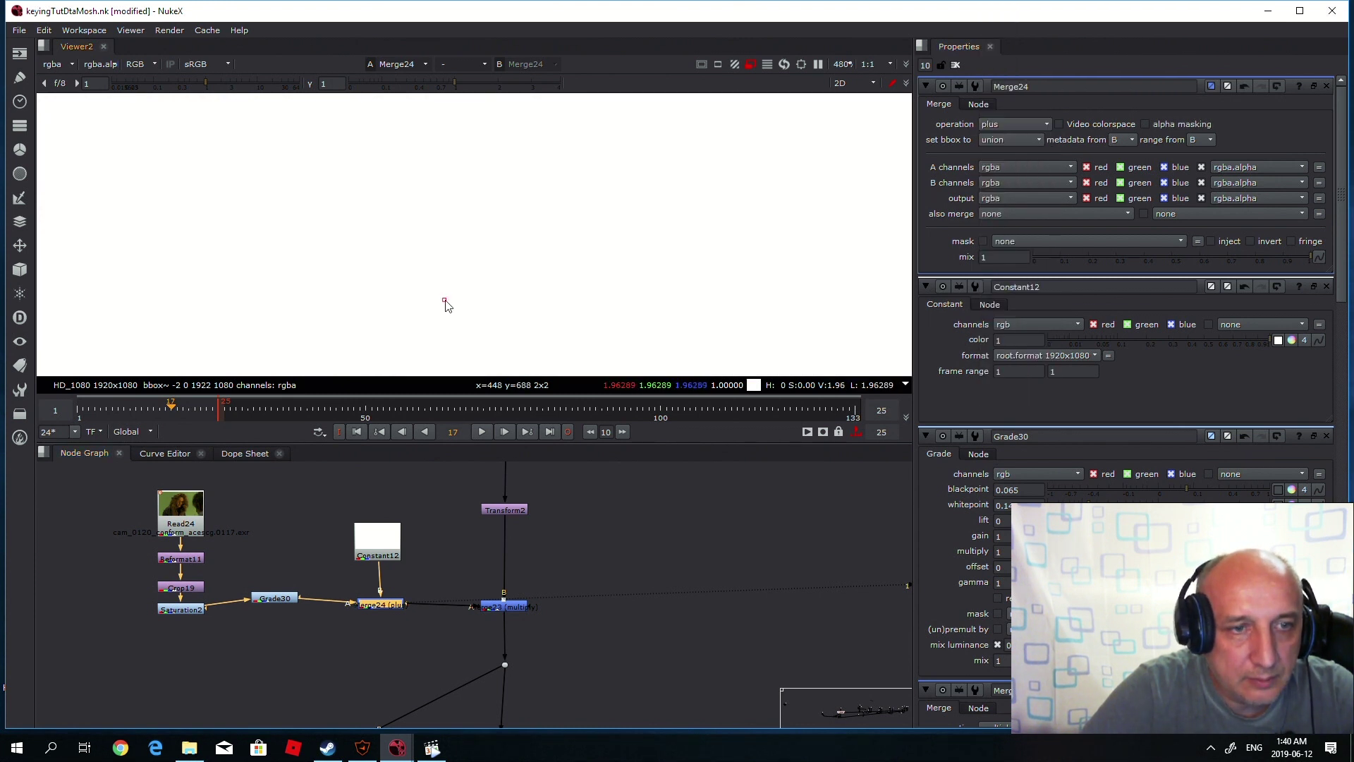
# Sample pixel values in the plus result, then view Merge23's output.
pyautogui.keyDown('ctrl'); pyautogui.click(716, 284); pyautogui.keyUp('ctrl')
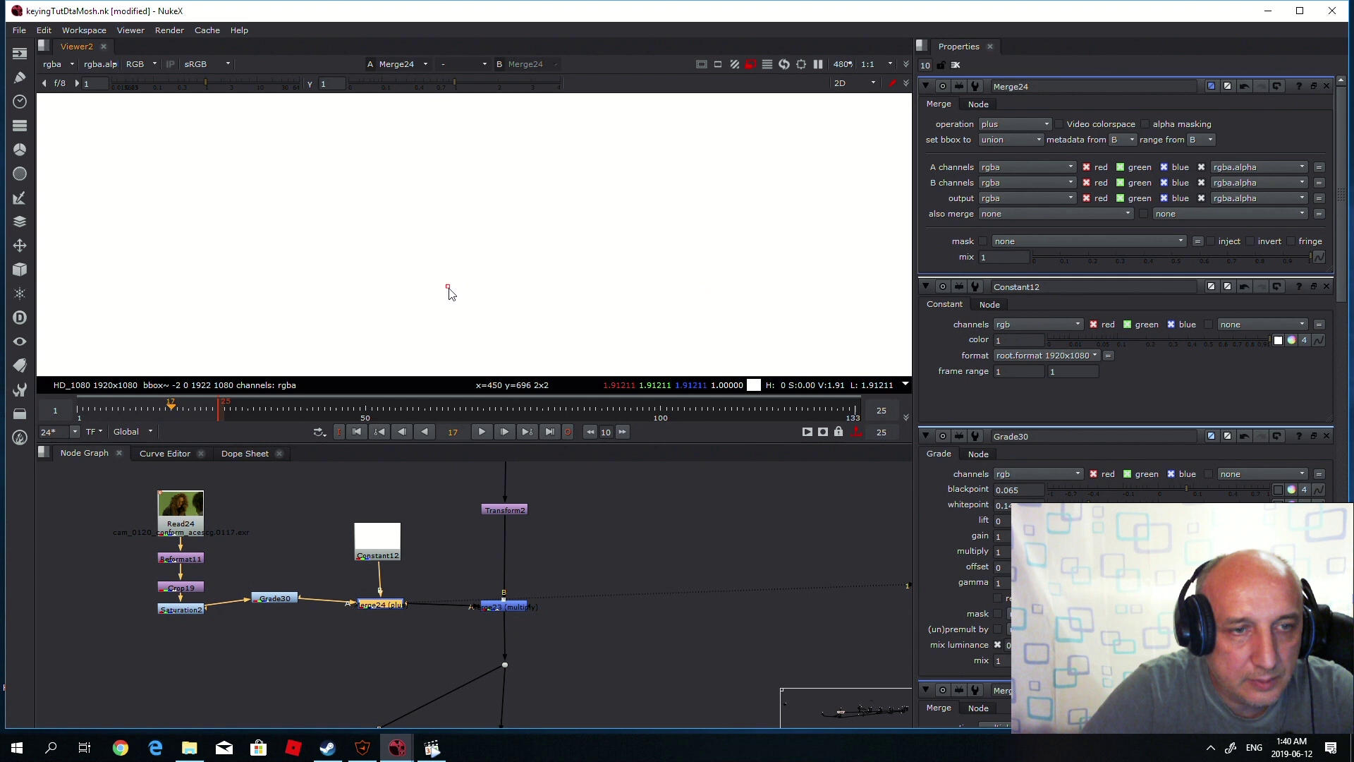
pyautogui.keyDown('ctrl'); pyautogui.click(576, 293); pyautogui.keyUp('ctrl')
pyautogui.keyDown('ctrl'); pyautogui.click(644, 283); pyautogui.keyUp('ctrl')
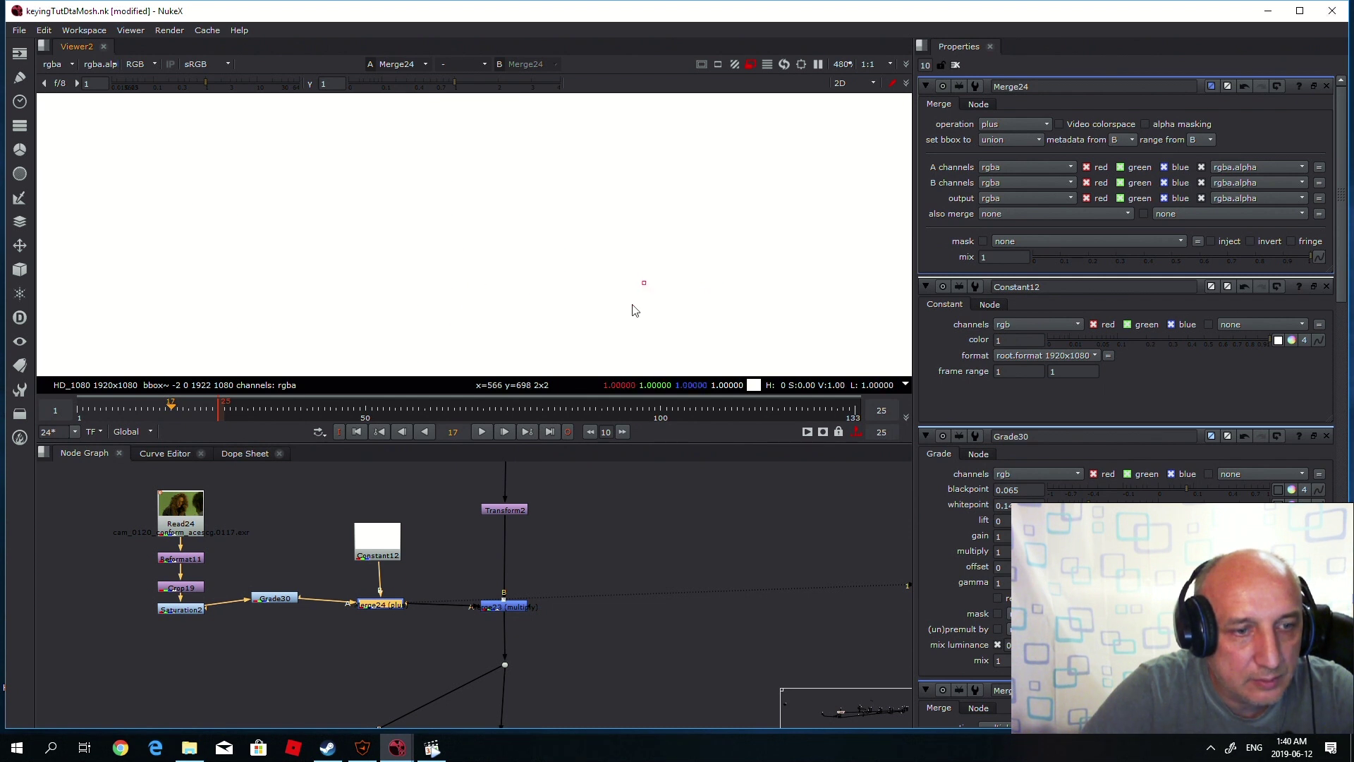
pyautogui.click(510, 608)
pyautogui.press('1')
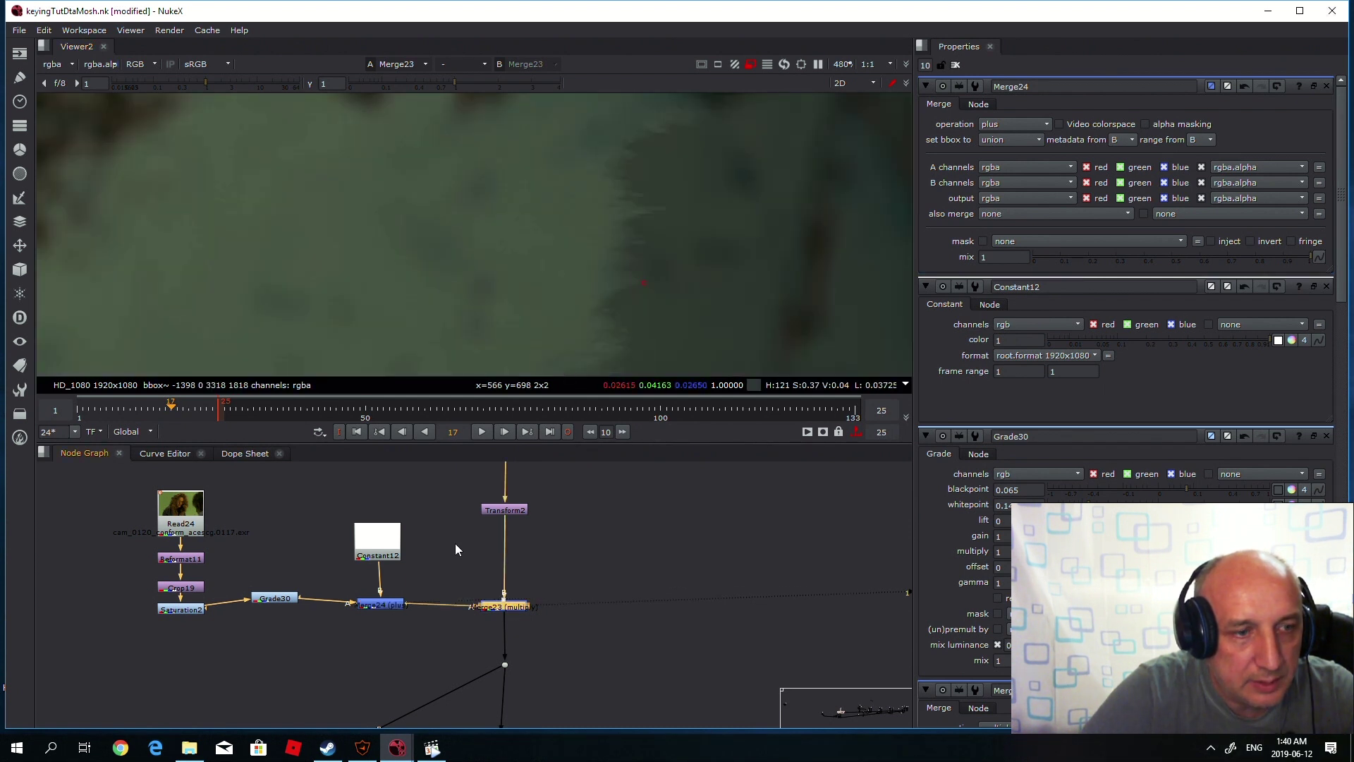
# Darken Constant12's colour from white to a 0.13 grey, sampling the snow area.
pyautogui.moveTo(508, 255)
pyautogui.keyDown('ctrl'); pyautogui.mouseDown()
pyautogui.moveTo(714, 261)
pyautogui.moveTo(519, 259)
pyautogui.mouseUp(); pyautogui.keyUp('ctrl')
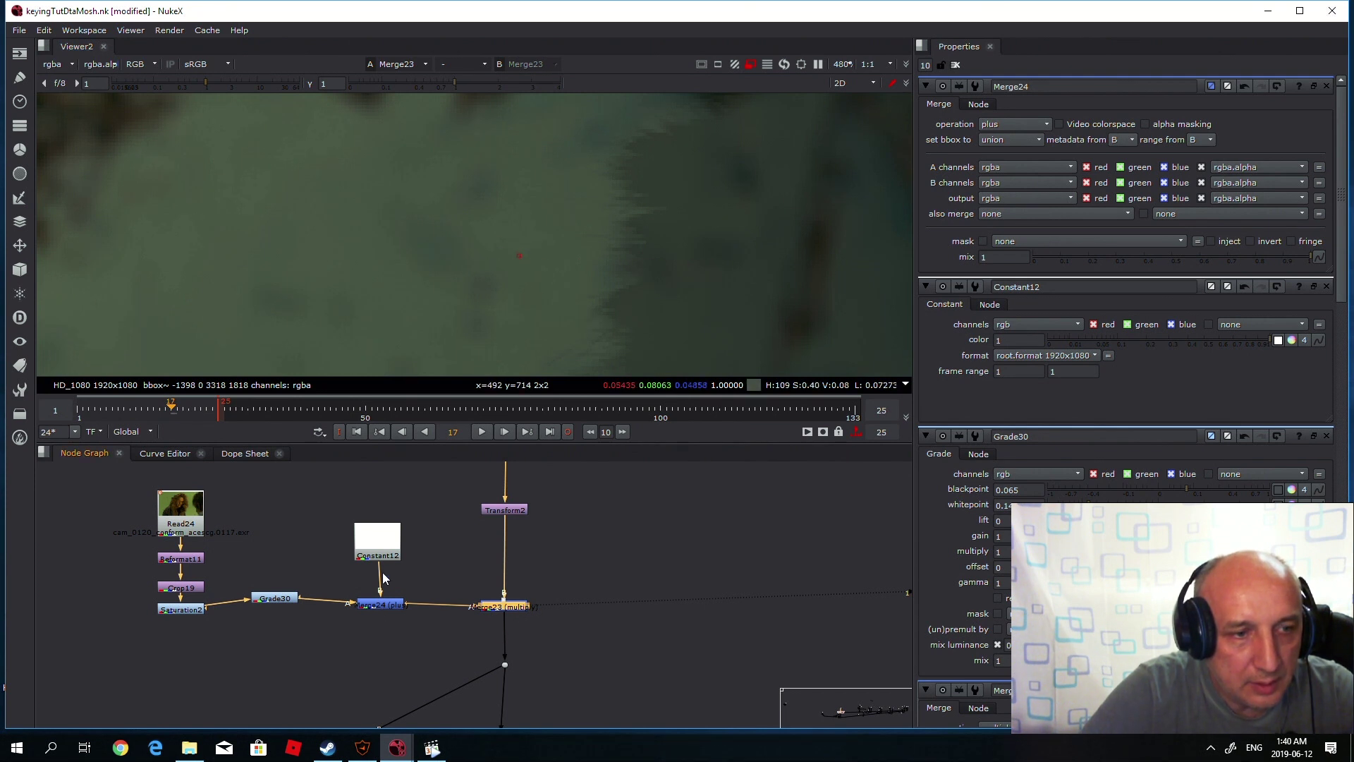
pyautogui.click(382, 543)
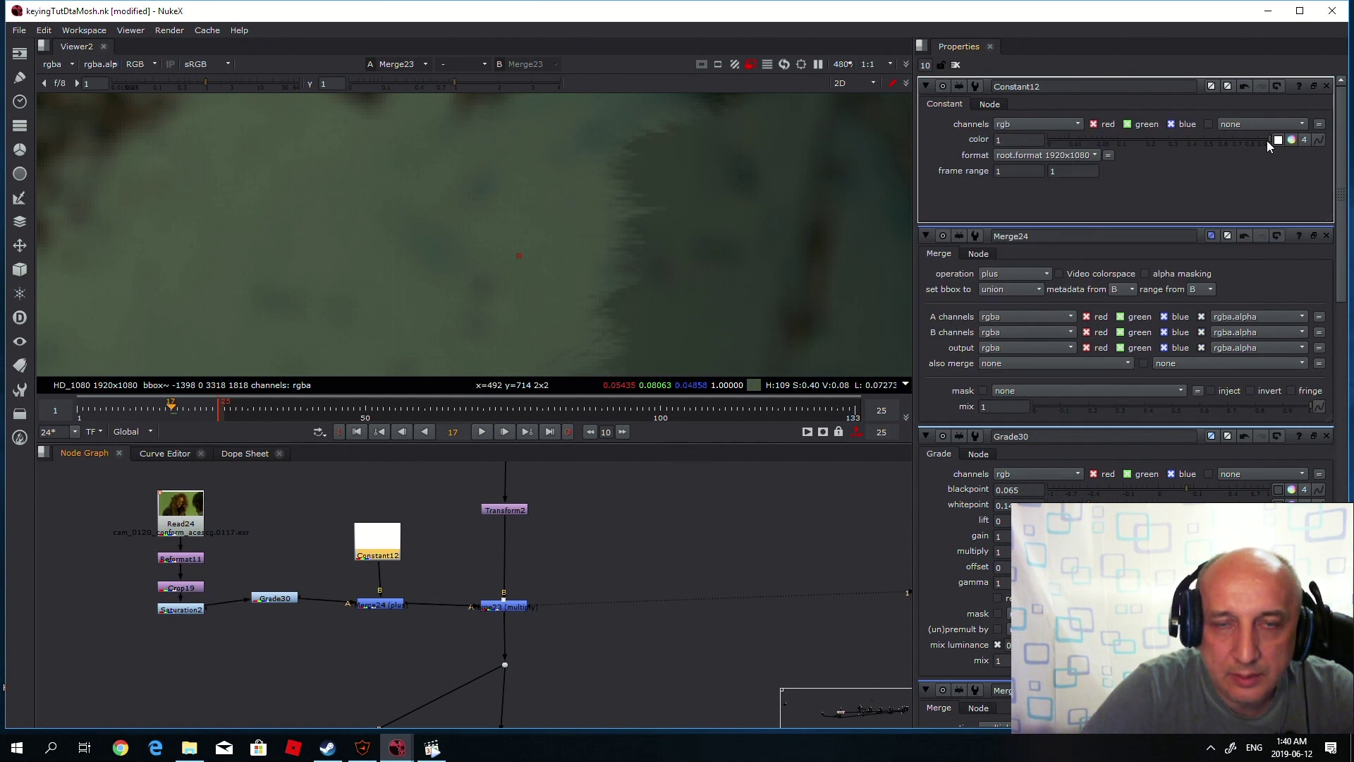
pyautogui.moveTo(1266, 138); pyautogui.dragTo(1169, 143)
pyautogui.keyDown('ctrl'); pyautogui.keyDown('shift'); pyautogui.moveTo(454, 231); pyautogui.dragTo(548, 304); pyautogui.keyUp('shift'); pyautogui.keyUp('ctrl')
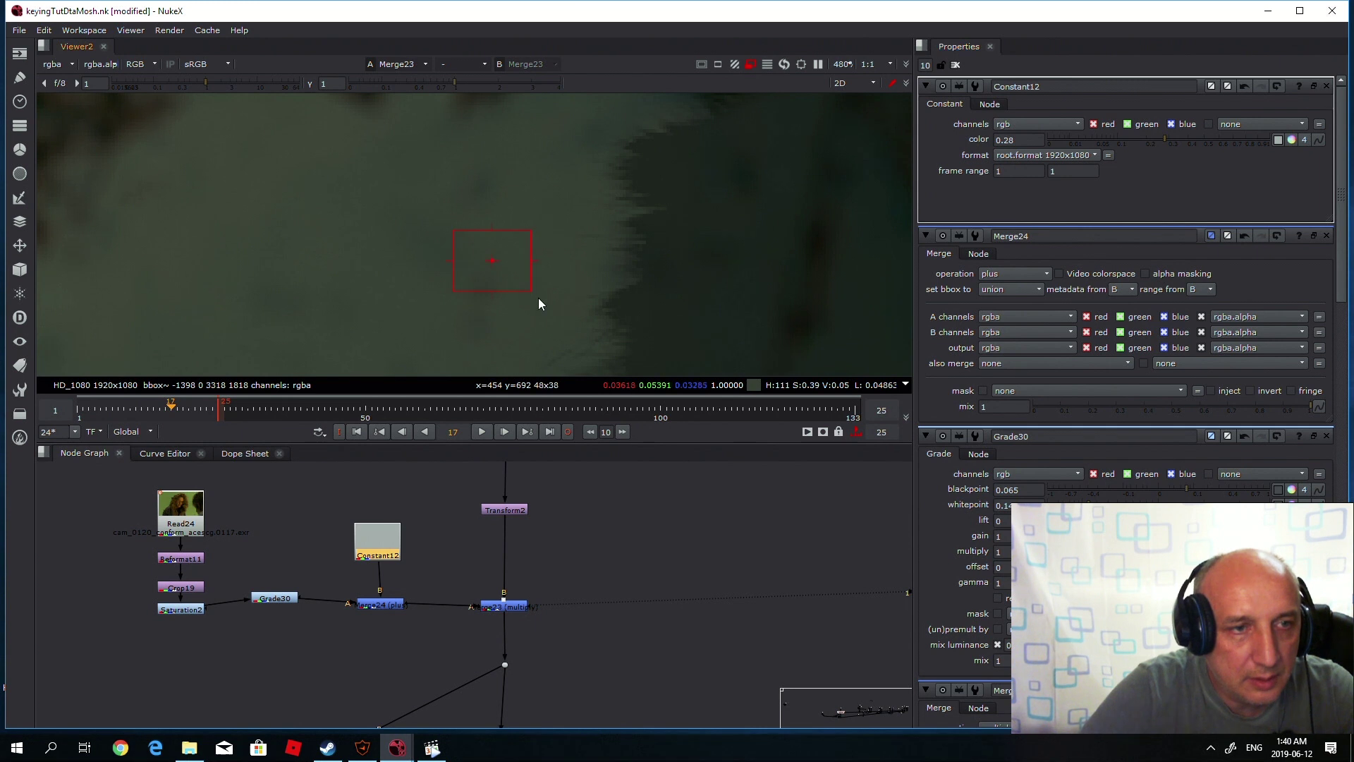
pyautogui.moveTo(1150, 138)
pyautogui.mouseDown()
pyautogui.moveTo(1123, 137)
pyautogui.moveTo(1186, 137)
pyautogui.moveTo(1077, 142)
pyautogui.moveTo(1127, 139)
pyautogui.mouseUp()
# Nudge Merge23 upward and bring Grade30's whitepoint to 0.13.
pyautogui.moveTo(505, 612); pyautogui.dragTo(510, 601)
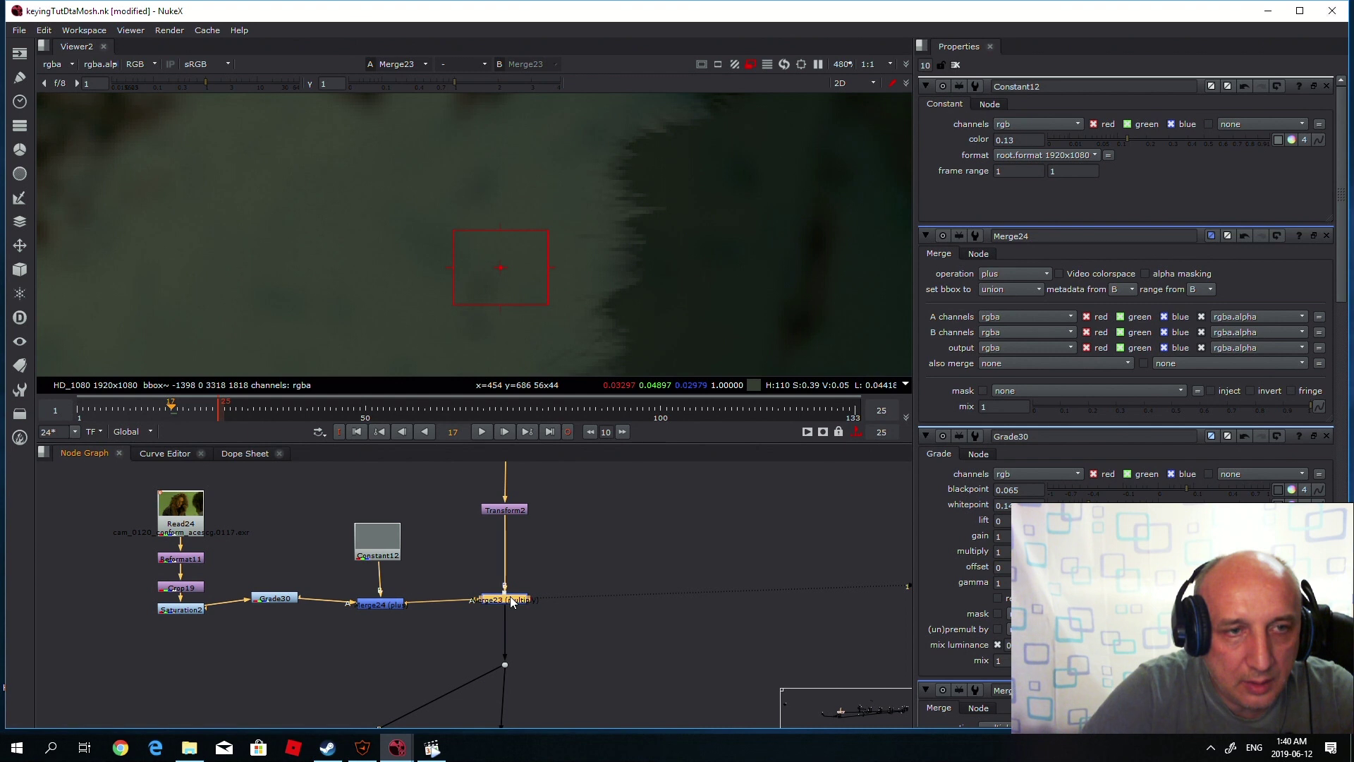
pyautogui.doubleClick(275, 599)
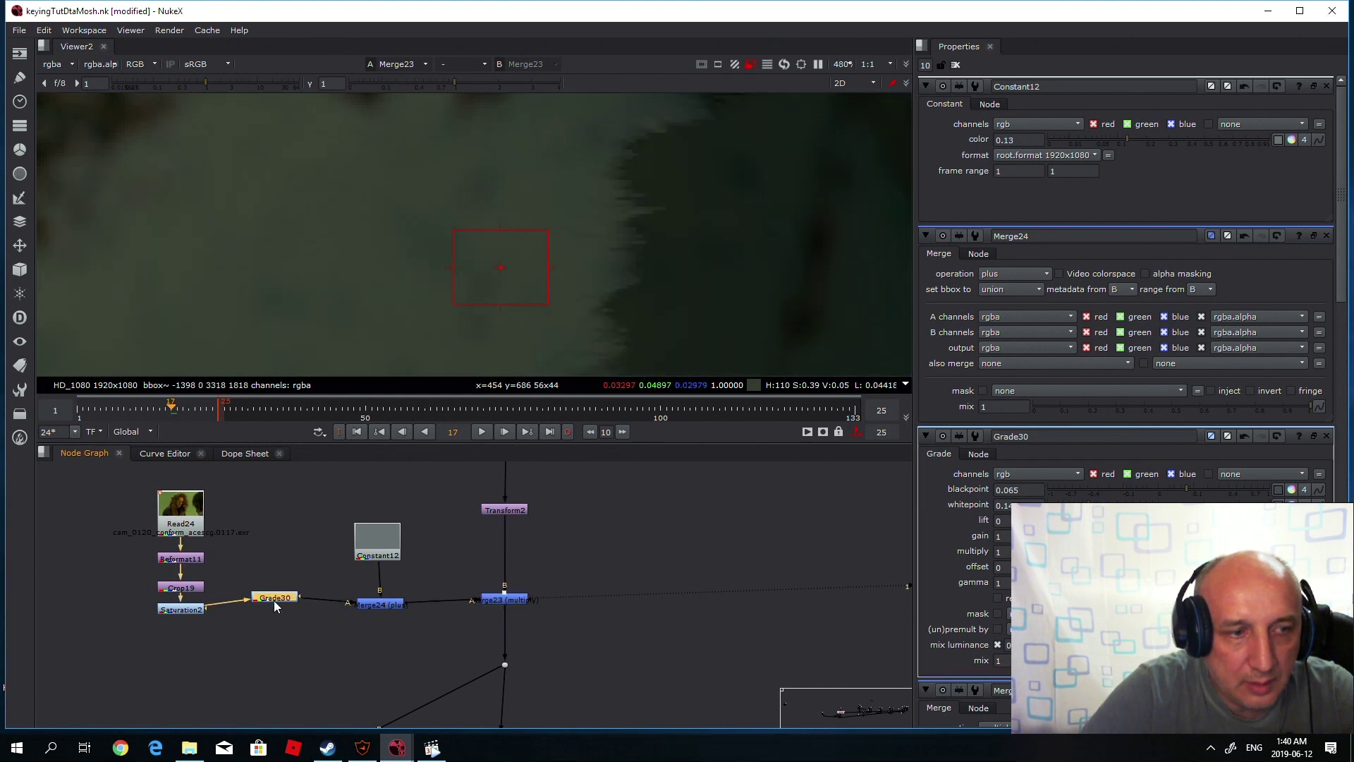
pyautogui.moveTo(1089, 149)
pyautogui.mouseDown()
pyautogui.moveTo(1109, 150)
pyautogui.moveTo(1083, 151)
pyautogui.mouseUp()
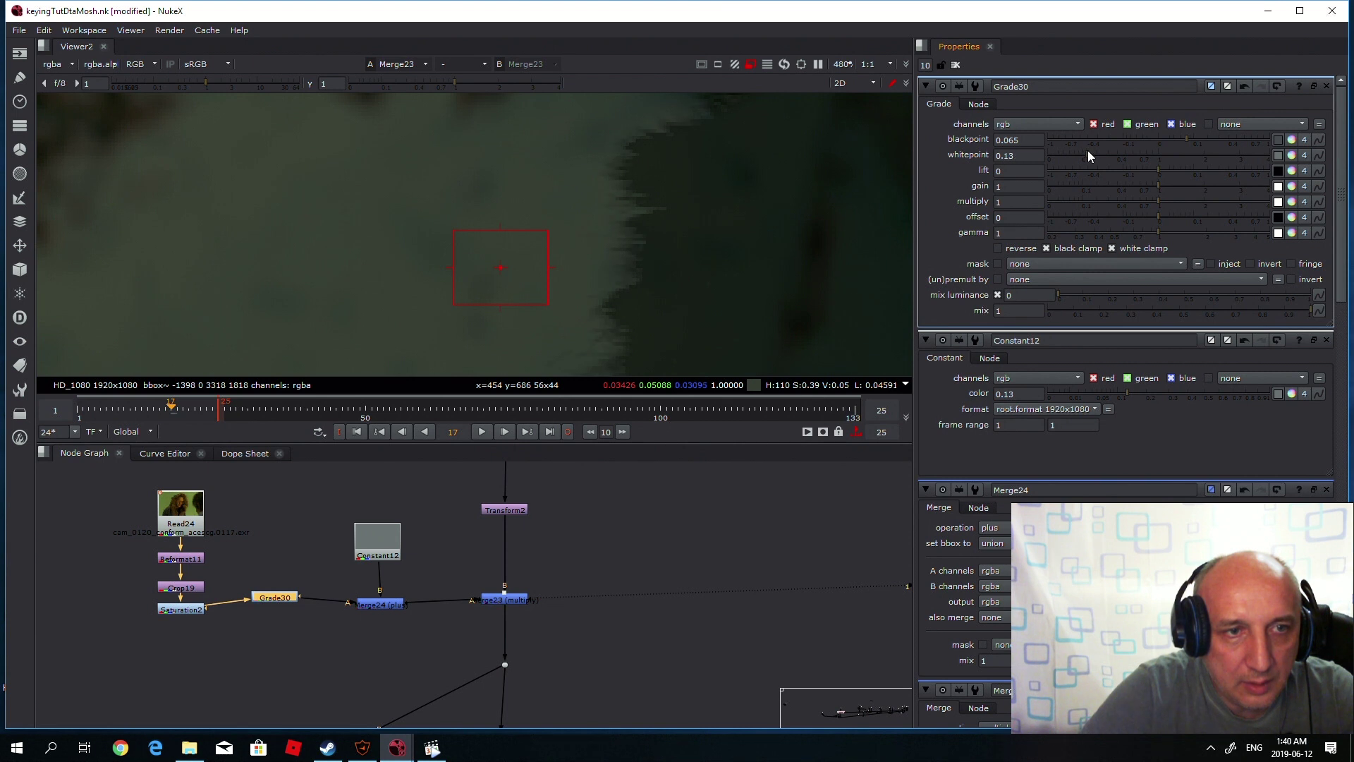
# Lower Grade30's blackpoint to 0.05, keeping whitepoint 0.13, and select Merge24.
pyautogui.moveTo(1188, 138); pyautogui.dragTo(1185, 139)
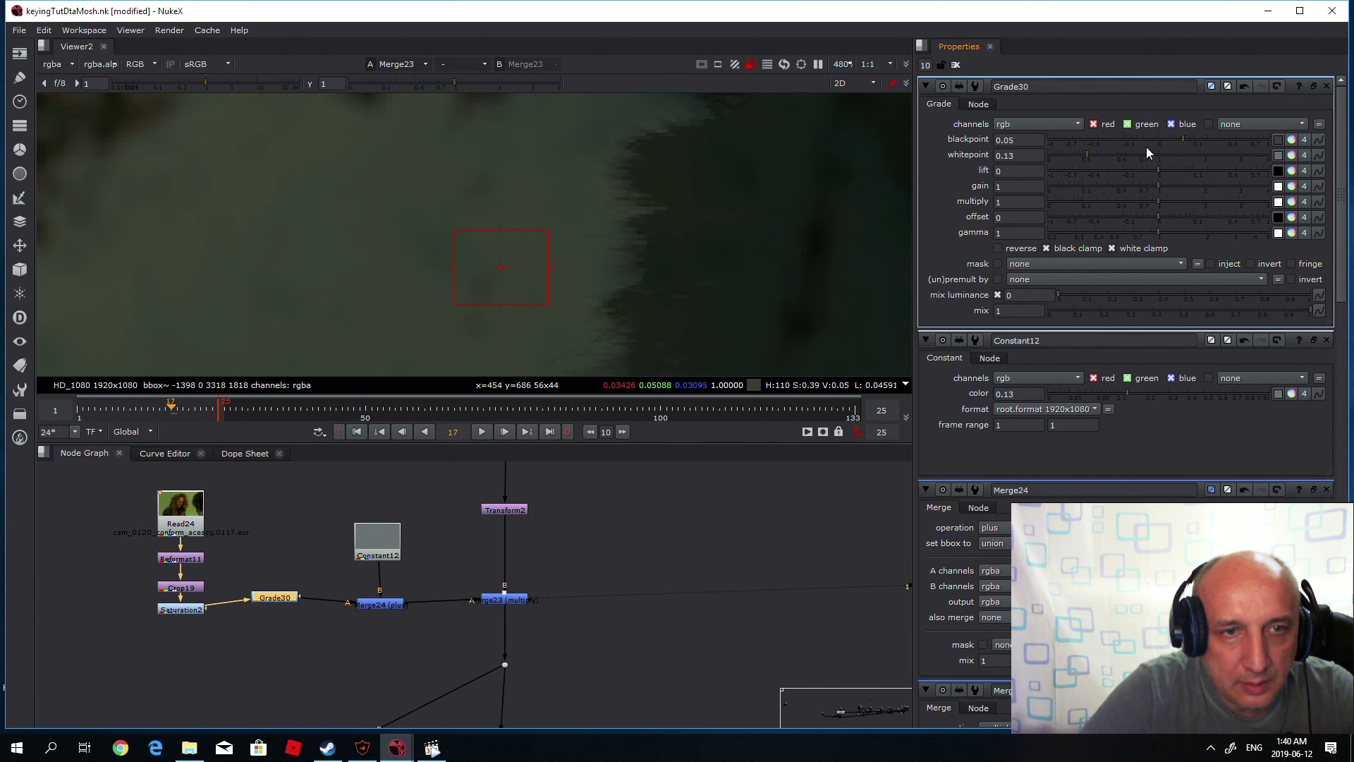
pyautogui.click(380, 605)
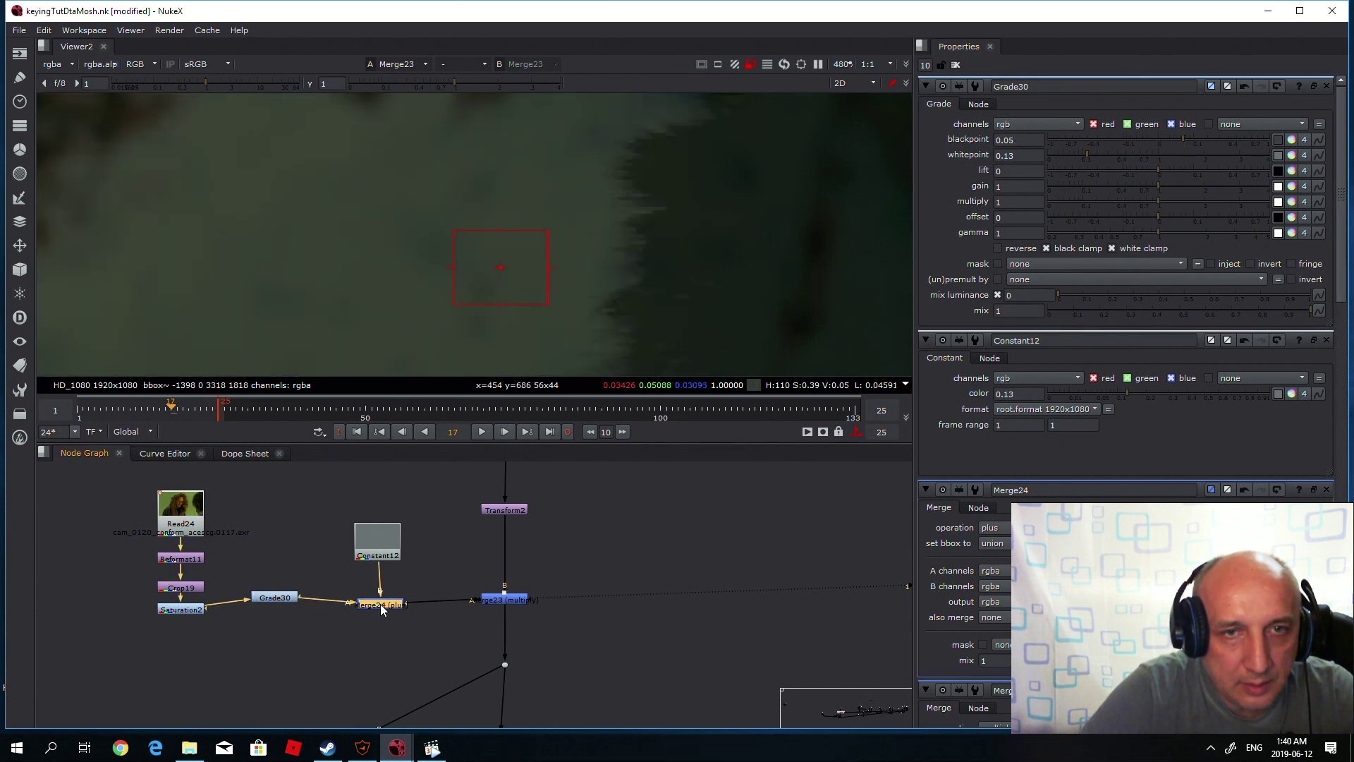
pyautogui.click(381, 611)
# Switch Merge24 to screen, then inspect pixel values in the Grade30 matte and Transform2.
pyautogui.click(1011, 123)
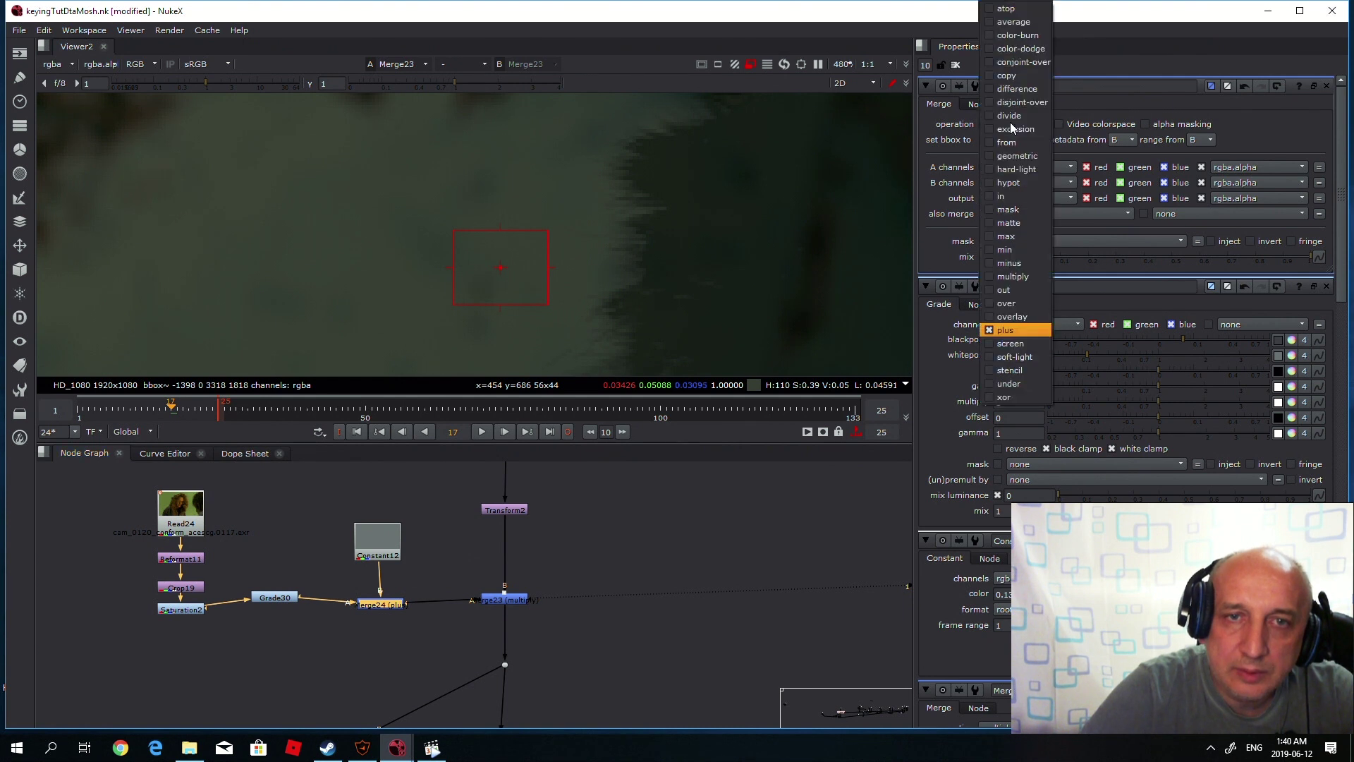
pyautogui.click(1024, 347)
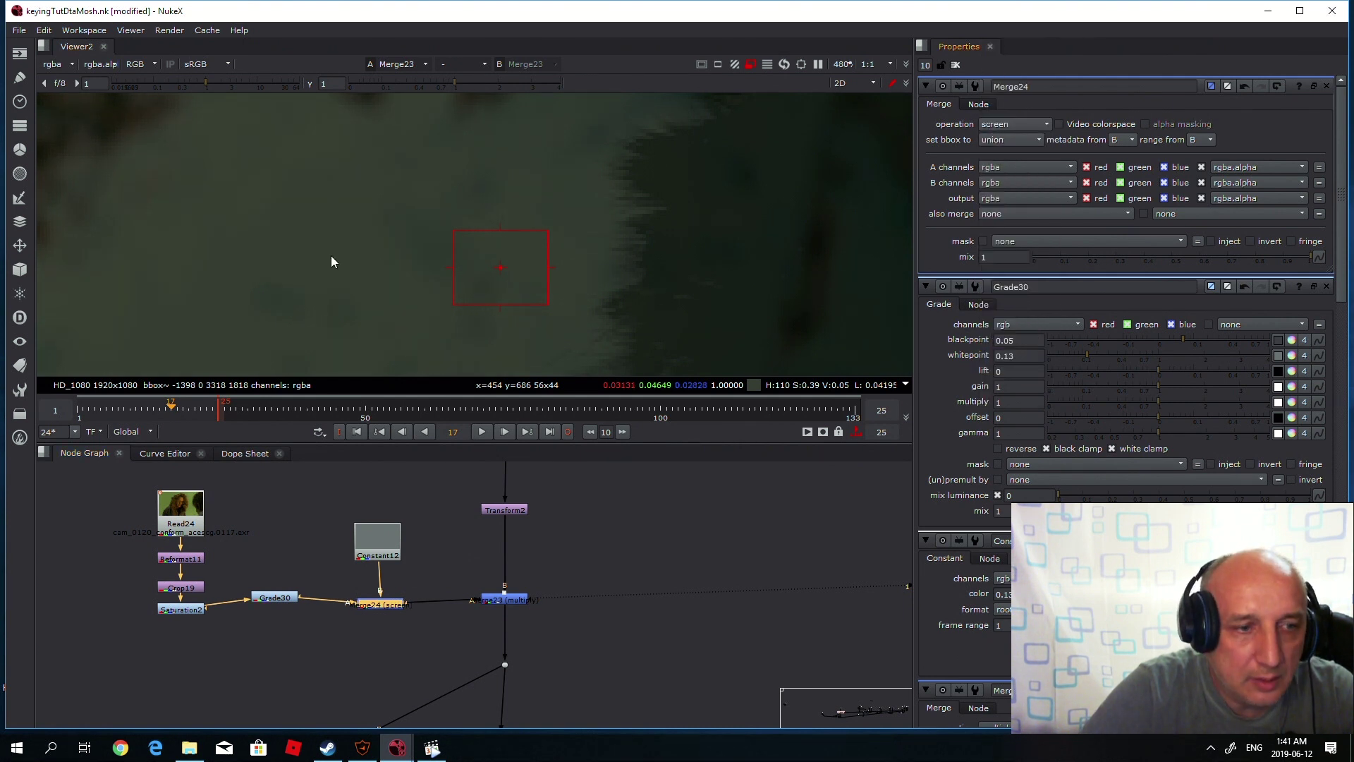
pyautogui.click(293, 596)
pyautogui.press('1')
pyautogui.moveTo(403, 226)
pyautogui.keyDown('ctrl'); pyautogui.mouseDown()
pyautogui.moveTo(493, 246)
pyautogui.moveTo(474, 252)
pyautogui.mouseUp(); pyautogui.keyUp('ctrl')
pyautogui.click(513, 511)
pyautogui.press('1')
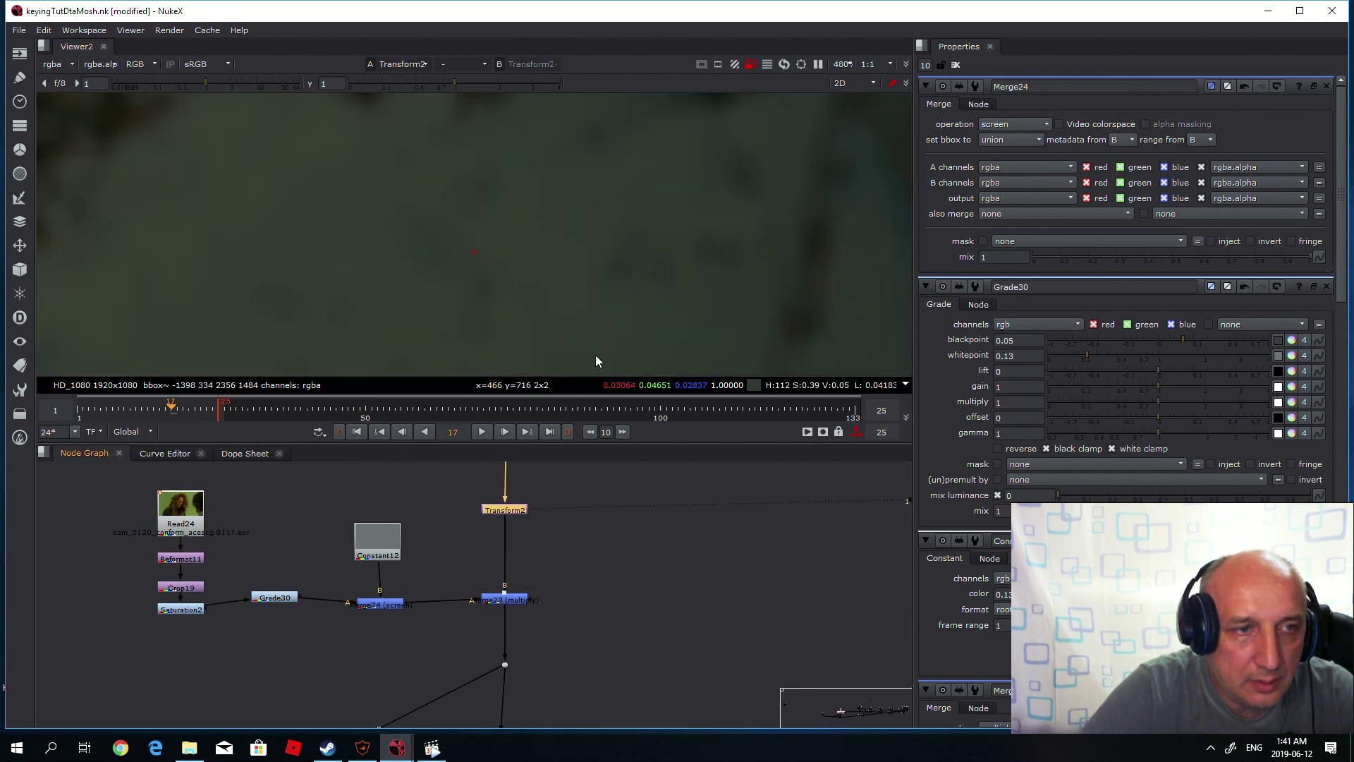
pyautogui.keyDown('ctrl'); pyautogui.click(482, 249); pyautogui.keyUp('ctrl')
# Compare Merge23 on and off, then raise its multiply mix to 0.905.
pyautogui.click(511, 600)
pyautogui.press('1')
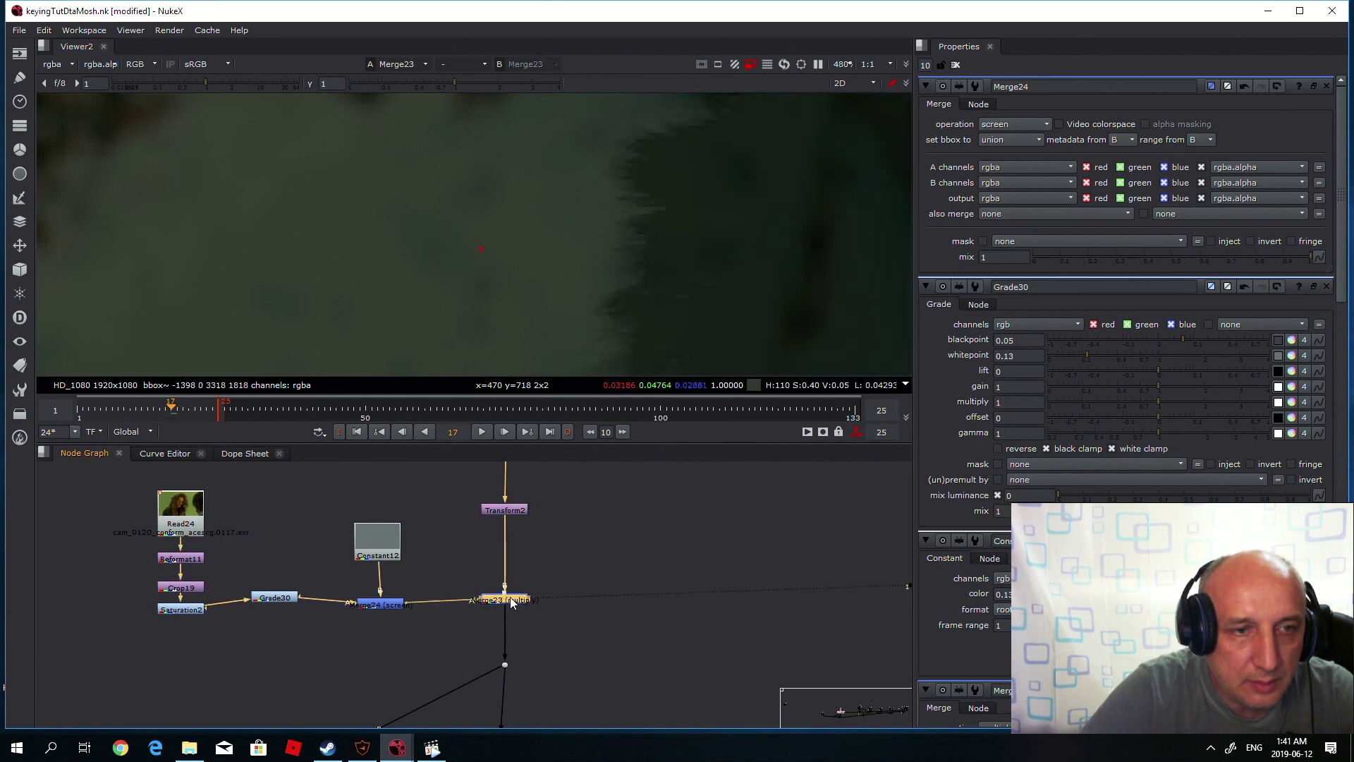
pyautogui.press('d')
pyautogui.press('d')
pyautogui.press('d')
pyautogui.press('d')
pyautogui.press('d')
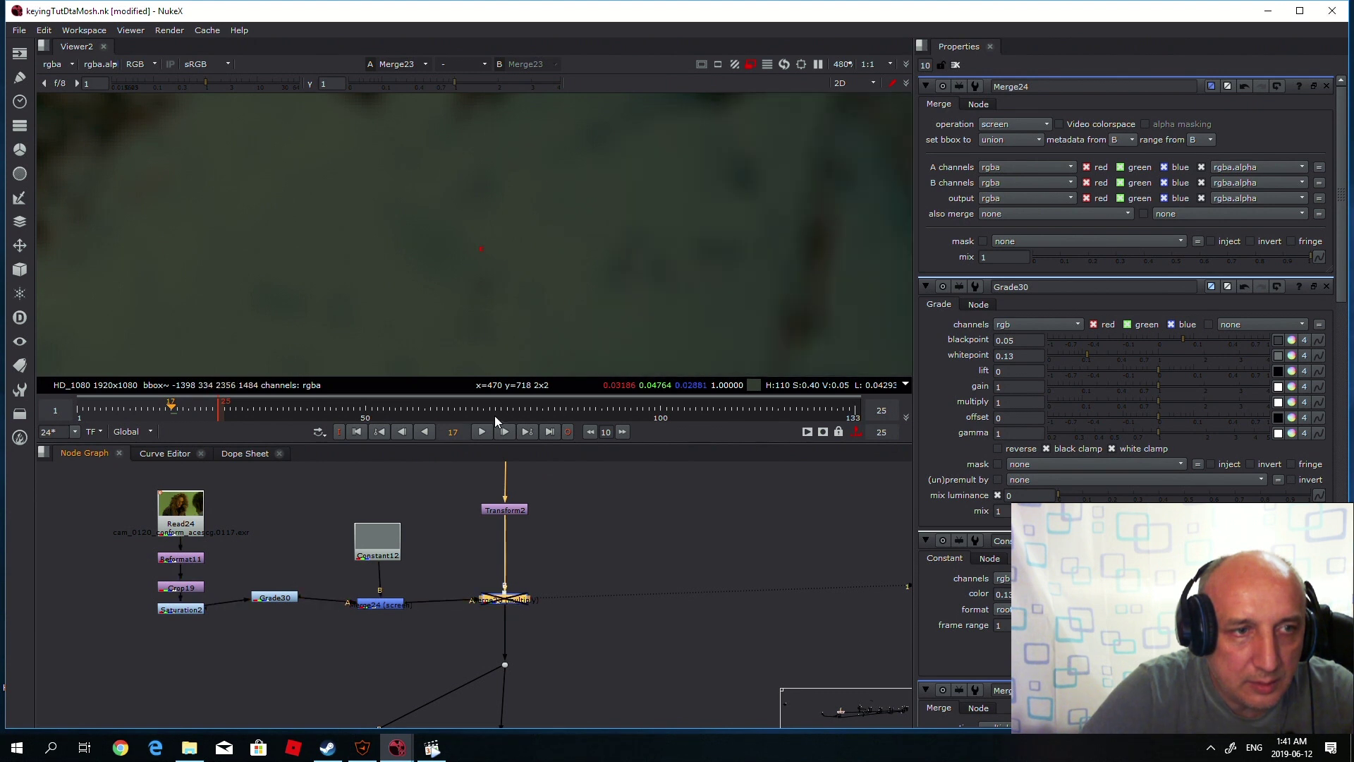
pyautogui.keyDown('ctrl'); pyautogui.keyDown('shift'); pyautogui.moveTo(432, 228); pyautogui.dragTo(540, 312); pyautogui.keyUp('shift'); pyautogui.keyUp('ctrl')
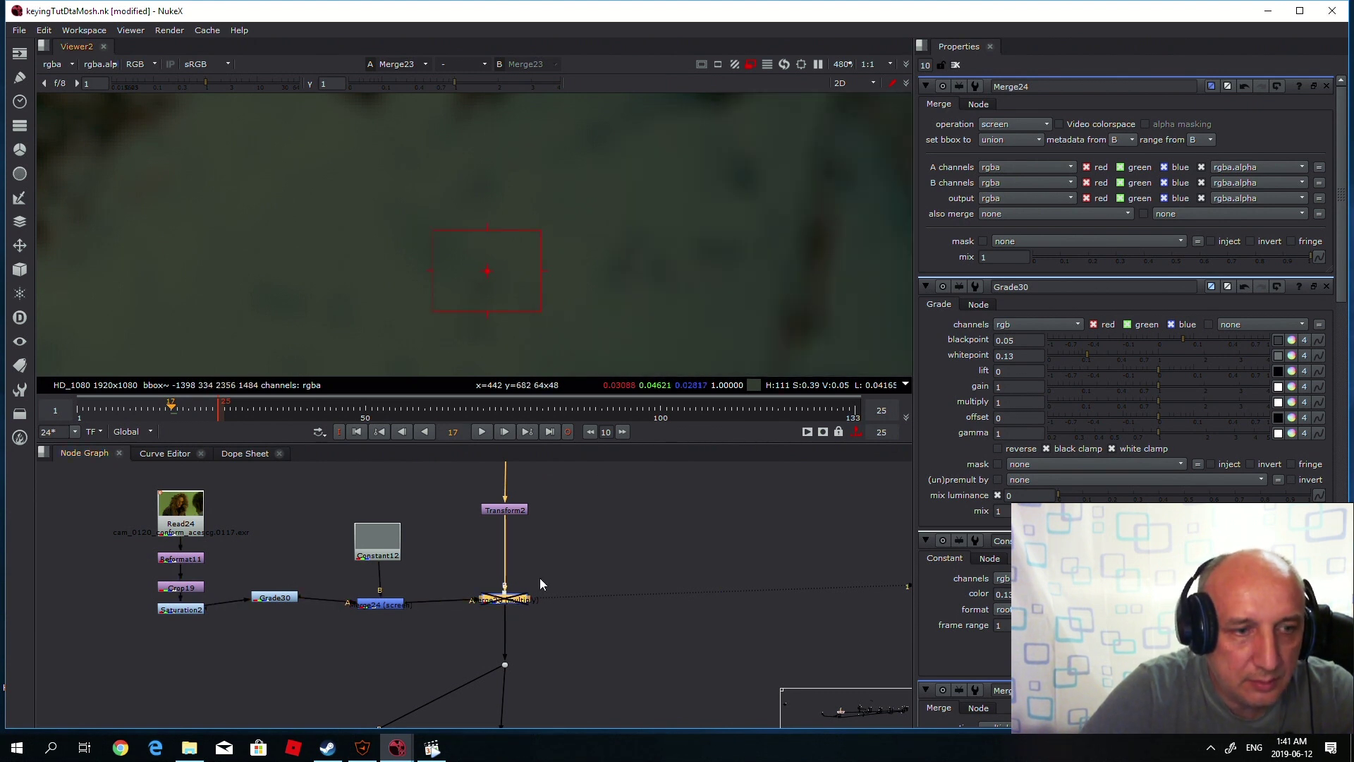
pyautogui.press('d')
pyautogui.press('d')
pyautogui.press('d')
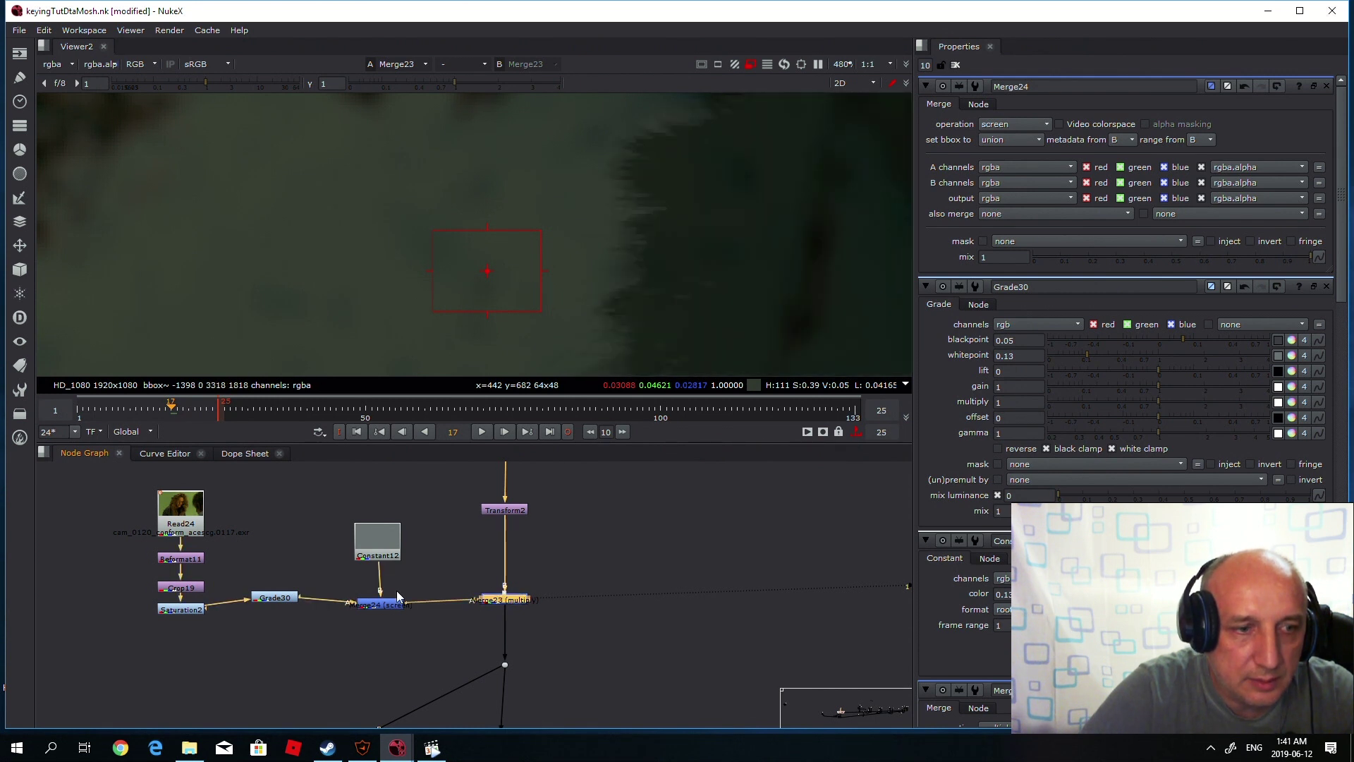
pyautogui.doubleClick(507, 599)
pyautogui.click(1269, 257)
pyautogui.moveTo(1280, 258); pyautogui.dragTo(1284, 260)
# View the final Merge12 comp and bring the upstream source nodes into view.
pyautogui.scroll(-5, 492, 533)
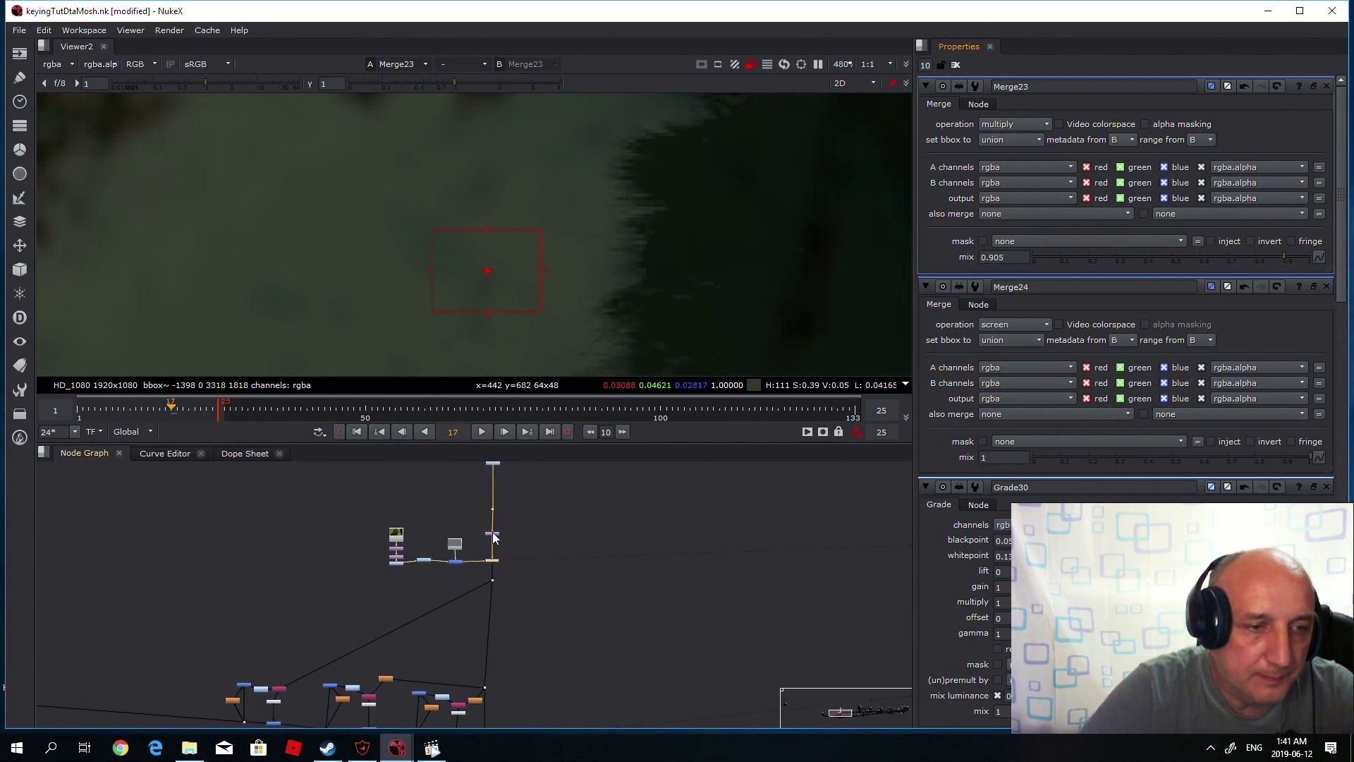
pyautogui.scroll(5, 493, 643)
pyautogui.click(477, 602)
pyautogui.press('1')
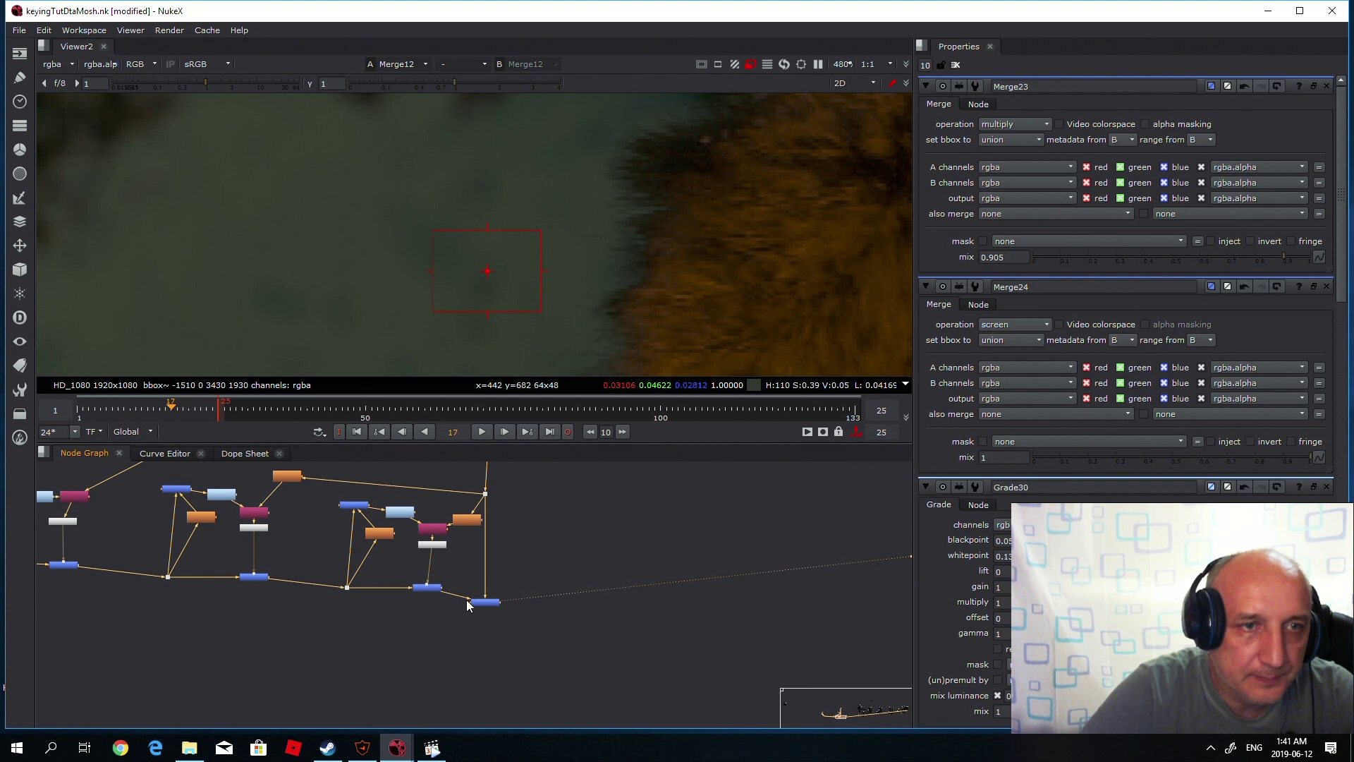
pyautogui.scroll(3, 618, 180)
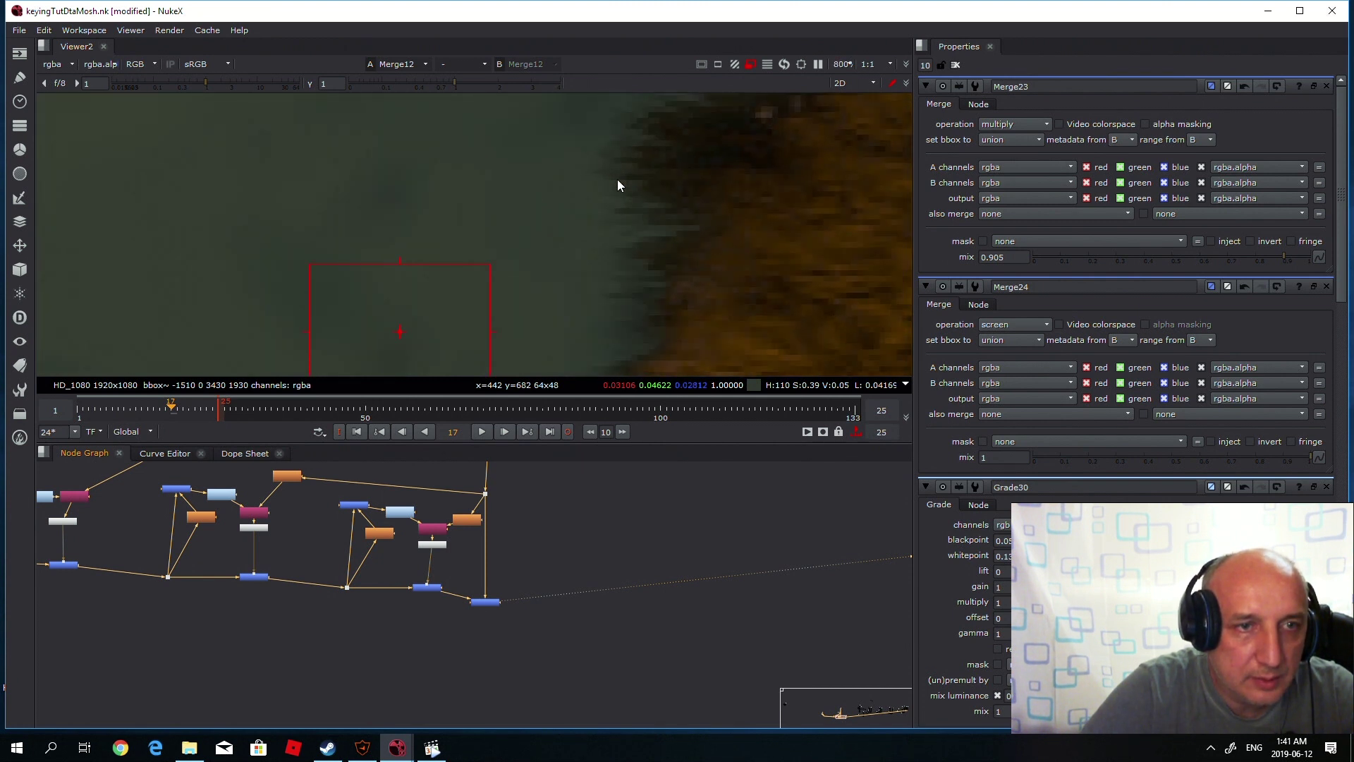
pyautogui.moveTo(573, 519); pyautogui.dragTo(561, 661, button='middle')
pyautogui.scroll(-4, 554, 649)
pyautogui.scroll(4, 528, 502)
pyautogui.scroll(1, 529, 503)
# Compare Merge23 on and off, then sample one background pixel at x=310 y=756.
pyautogui.click(522, 534)
pyautogui.press('d')
pyautogui.press('d')
pyautogui.press('d')
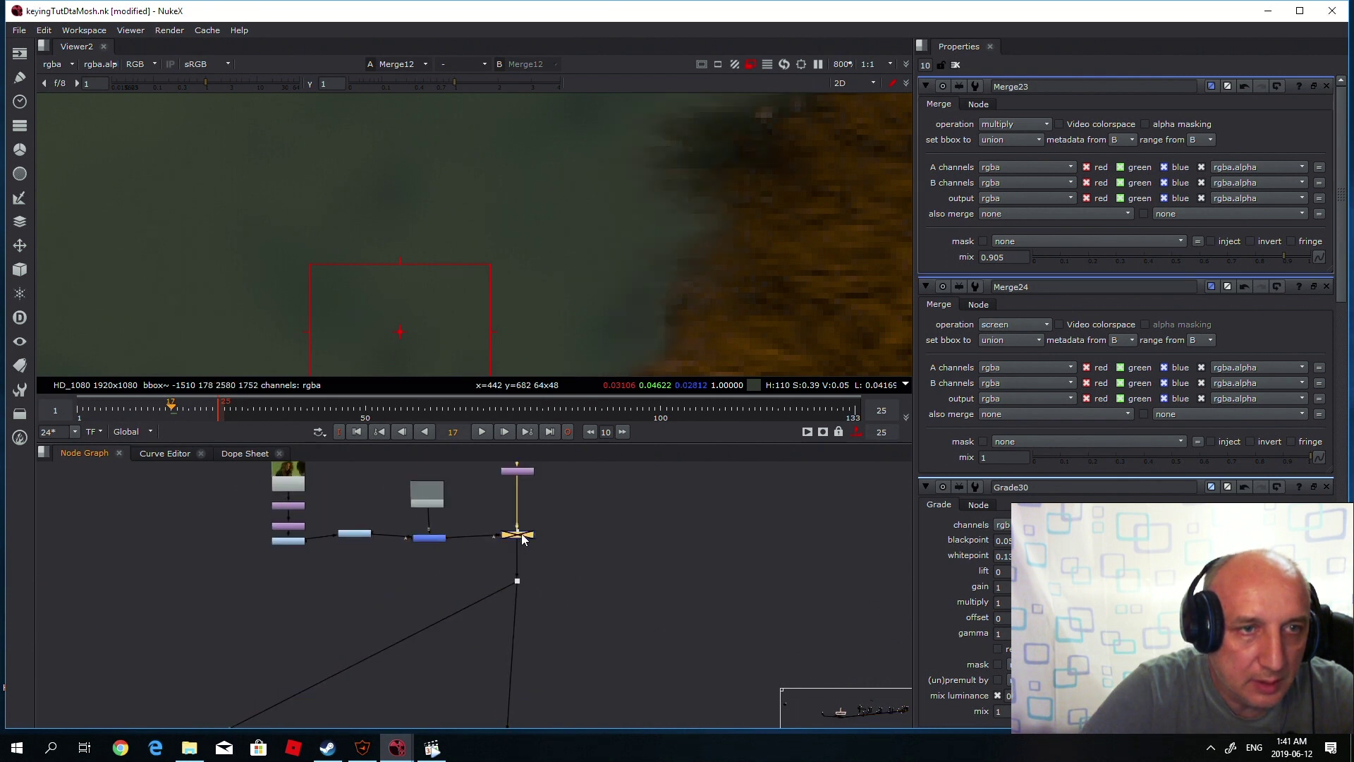
pyautogui.press('d')
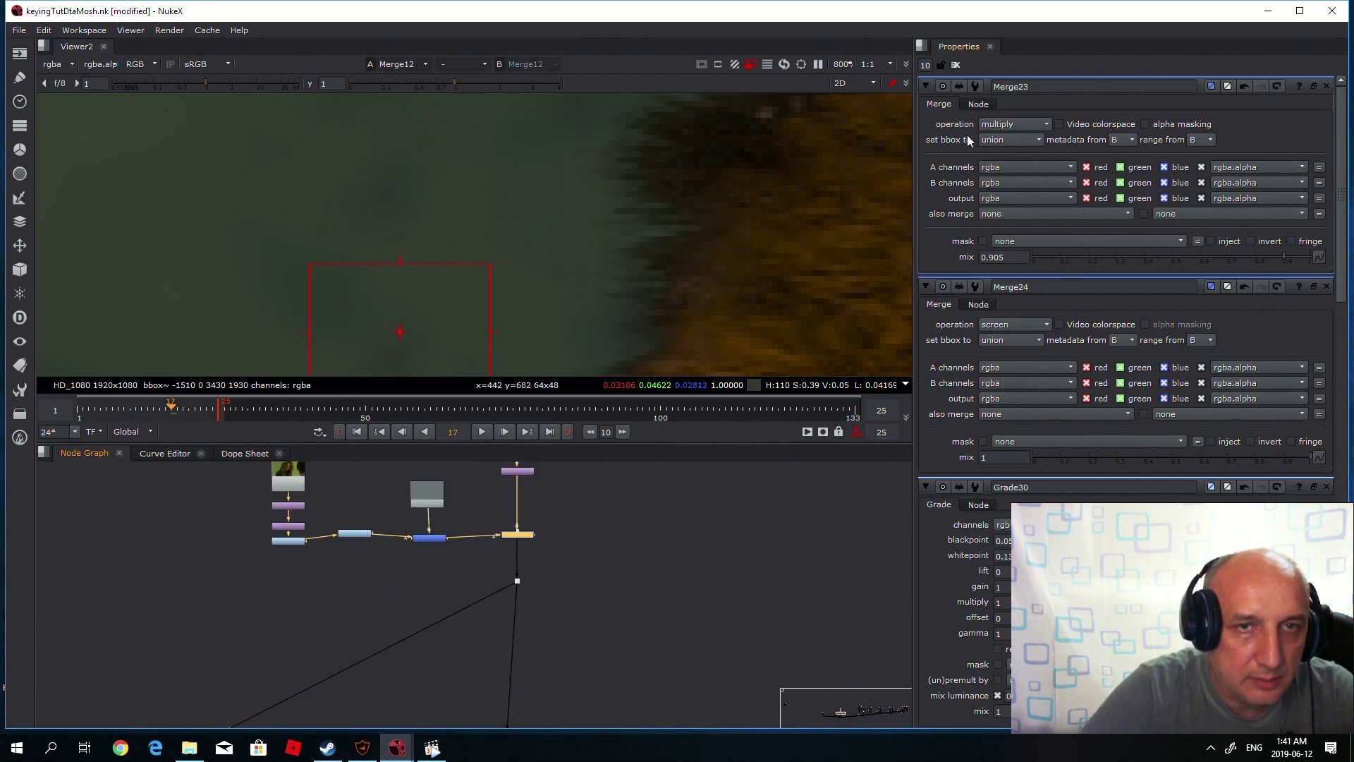
pyautogui.click(957, 65)
pyautogui.scroll(-4, 595, 234)
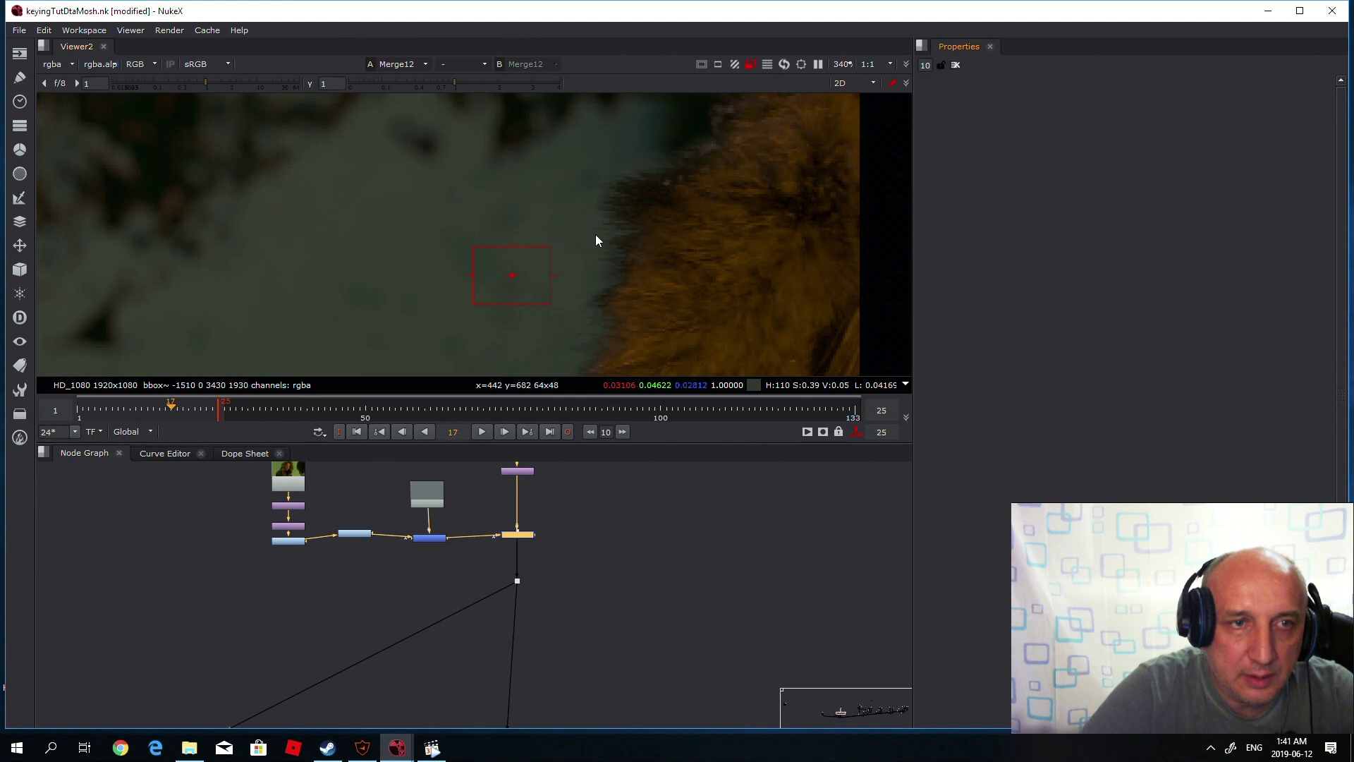
pyautogui.scroll(2, 618, 260)
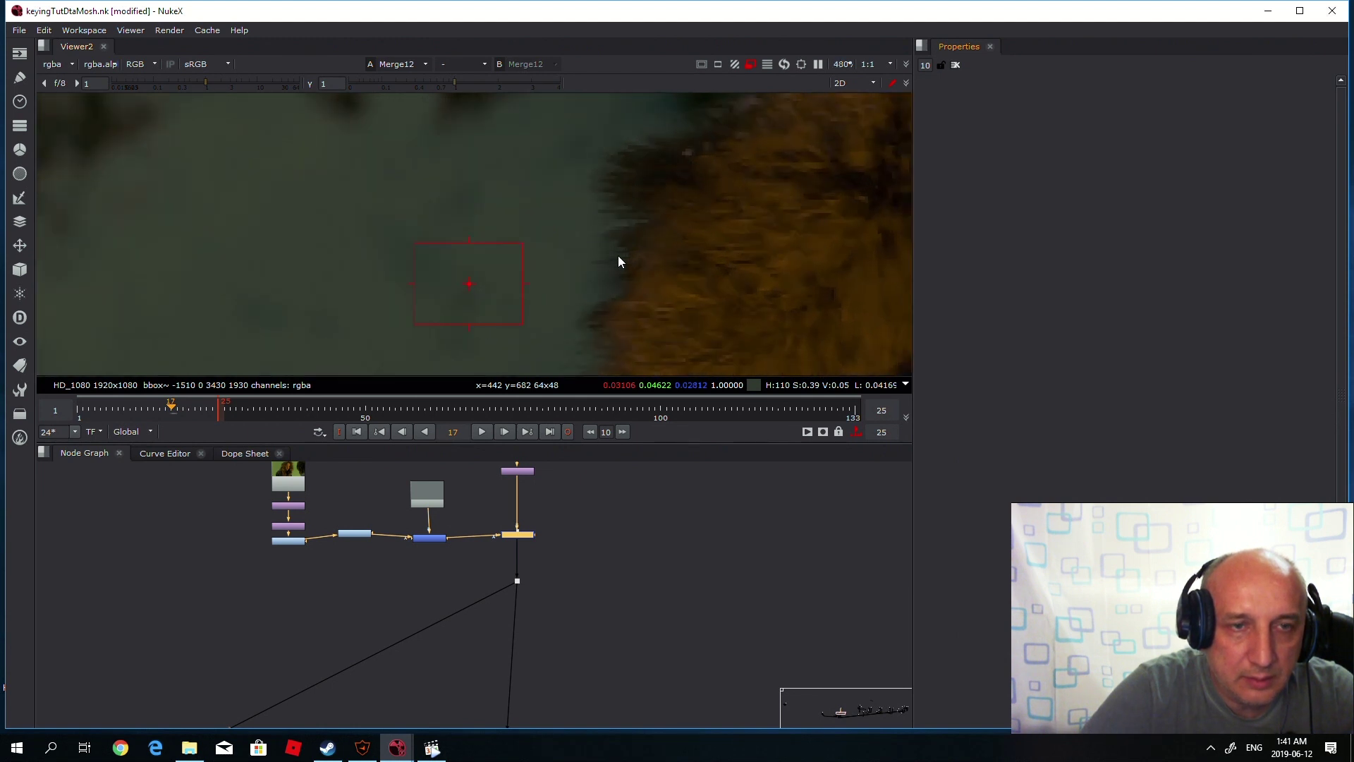
pyautogui.scroll(-2, 618, 257)
pyautogui.keyDown('ctrl'); pyautogui.click(317, 214); pyautogui.keyUp('ctrl')
pyautogui.scroll(3, 598, 218)
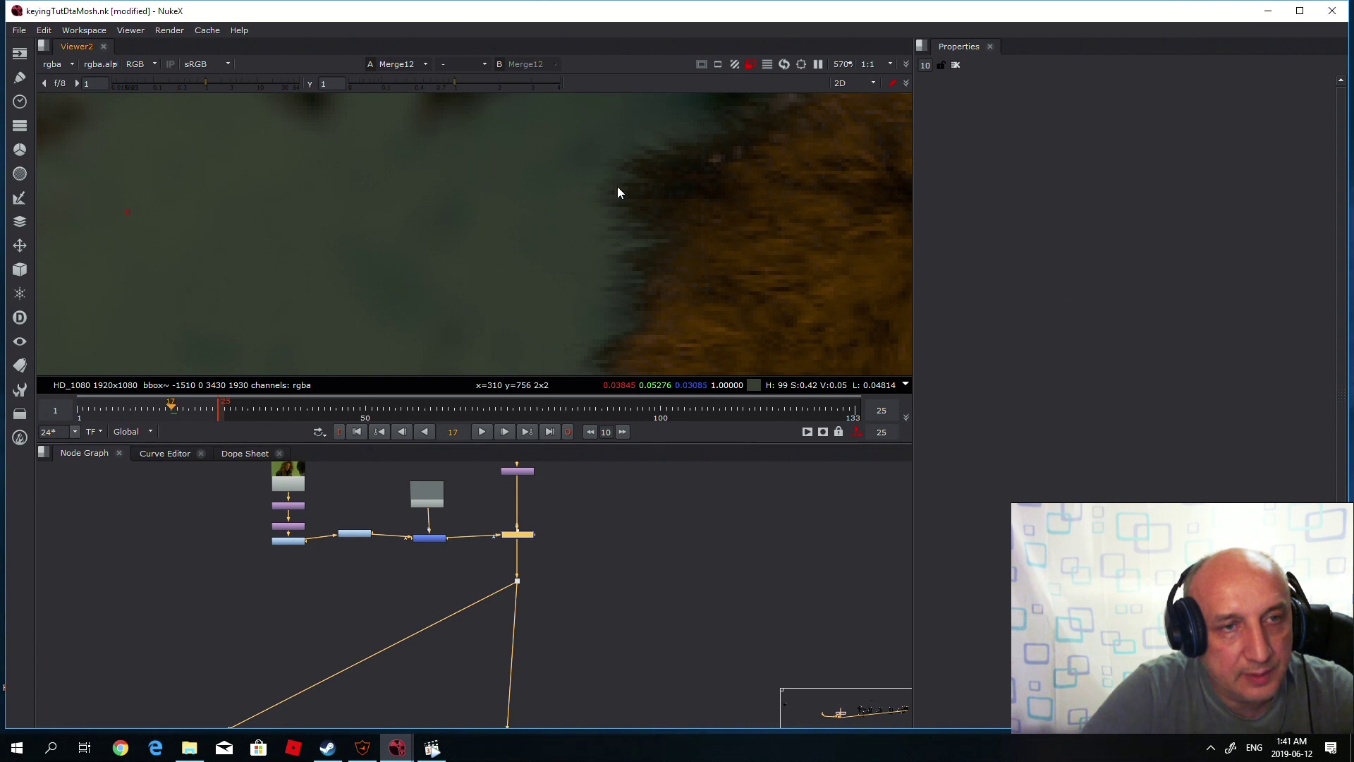
# View Saturation2, Grade30, Merge24 and Merge23 in turn to inspect the matte branch.
pyautogui.click(286, 542)
pyautogui.press('1')
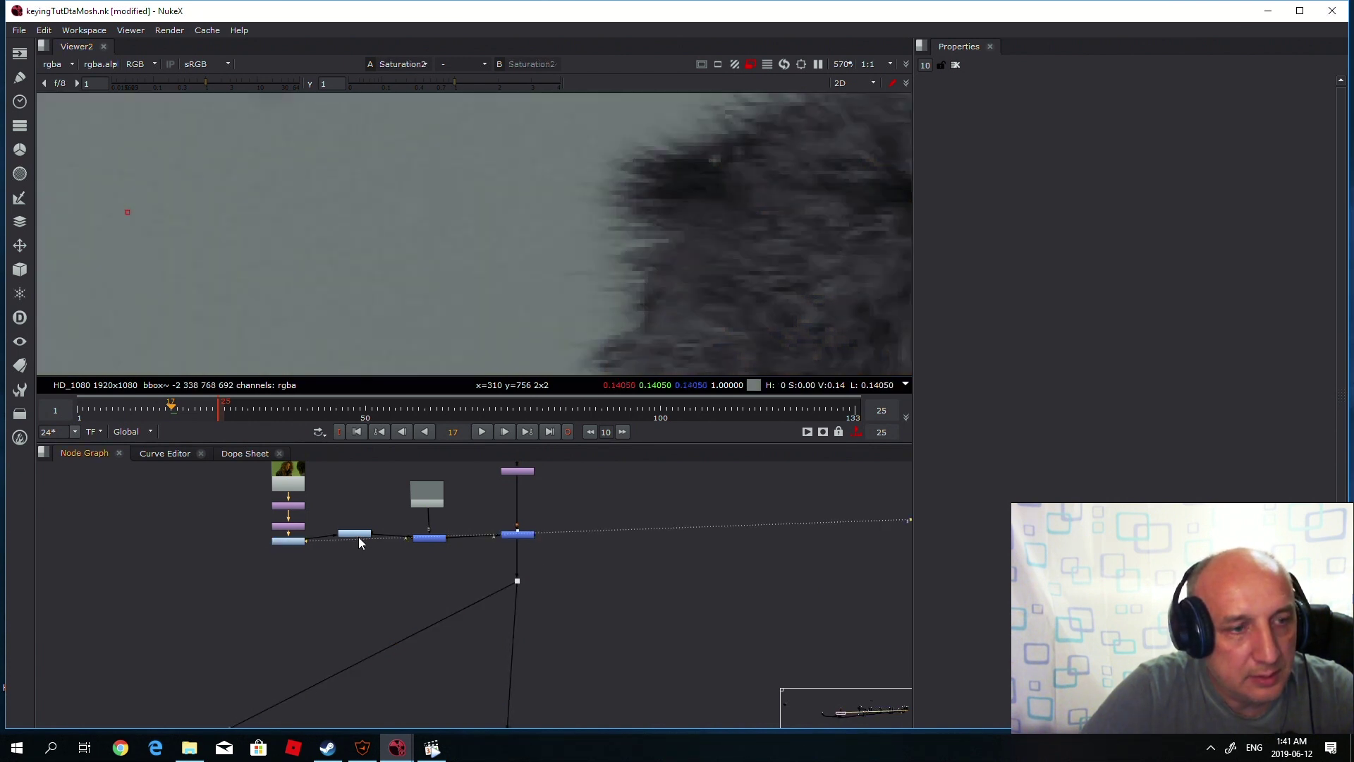
pyautogui.scroll(4, 293, 545)
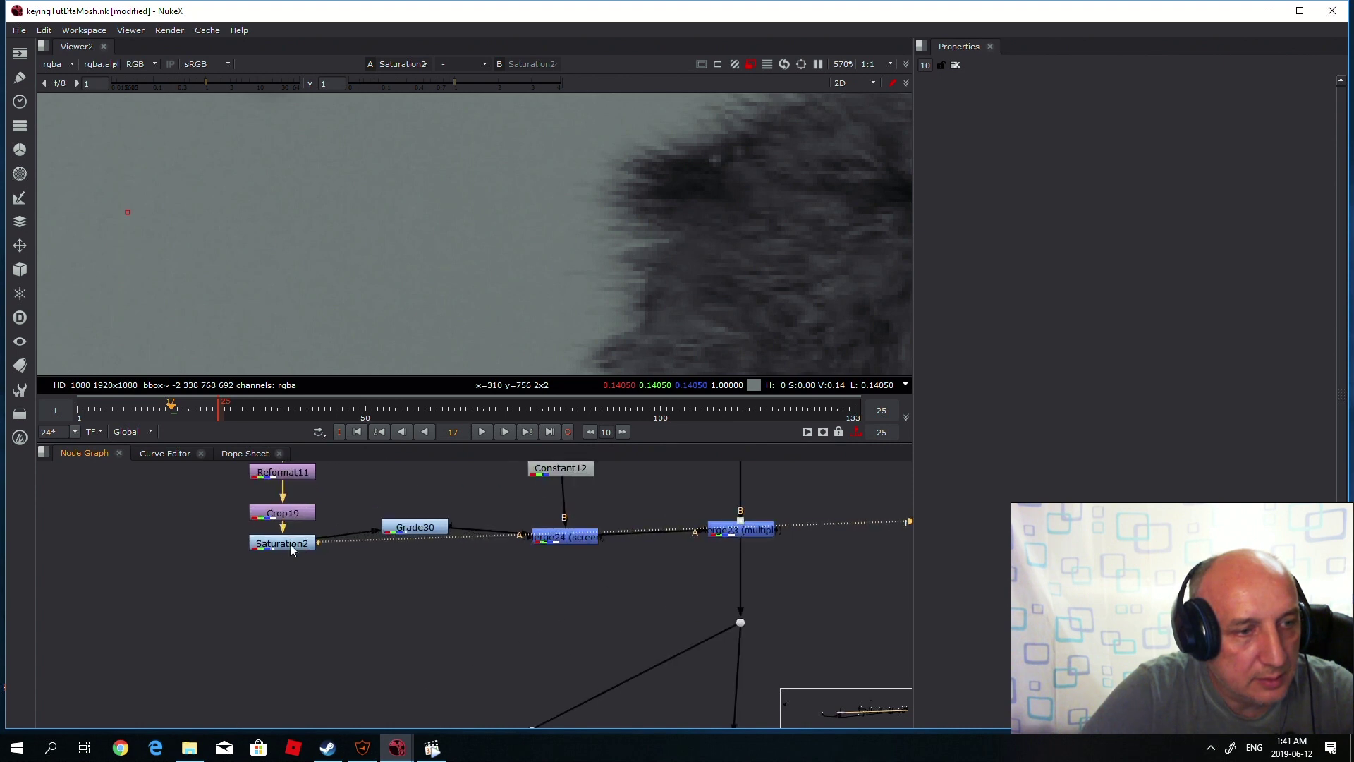
pyautogui.click(414, 529)
pyautogui.press('1')
pyautogui.click(546, 538)
pyautogui.press('1')
pyautogui.click(733, 531)
pyautogui.press('1')
# View the Merge12 comp and disable then re-enable its merge to compare.
pyautogui.scroll(-5, 582, 517)
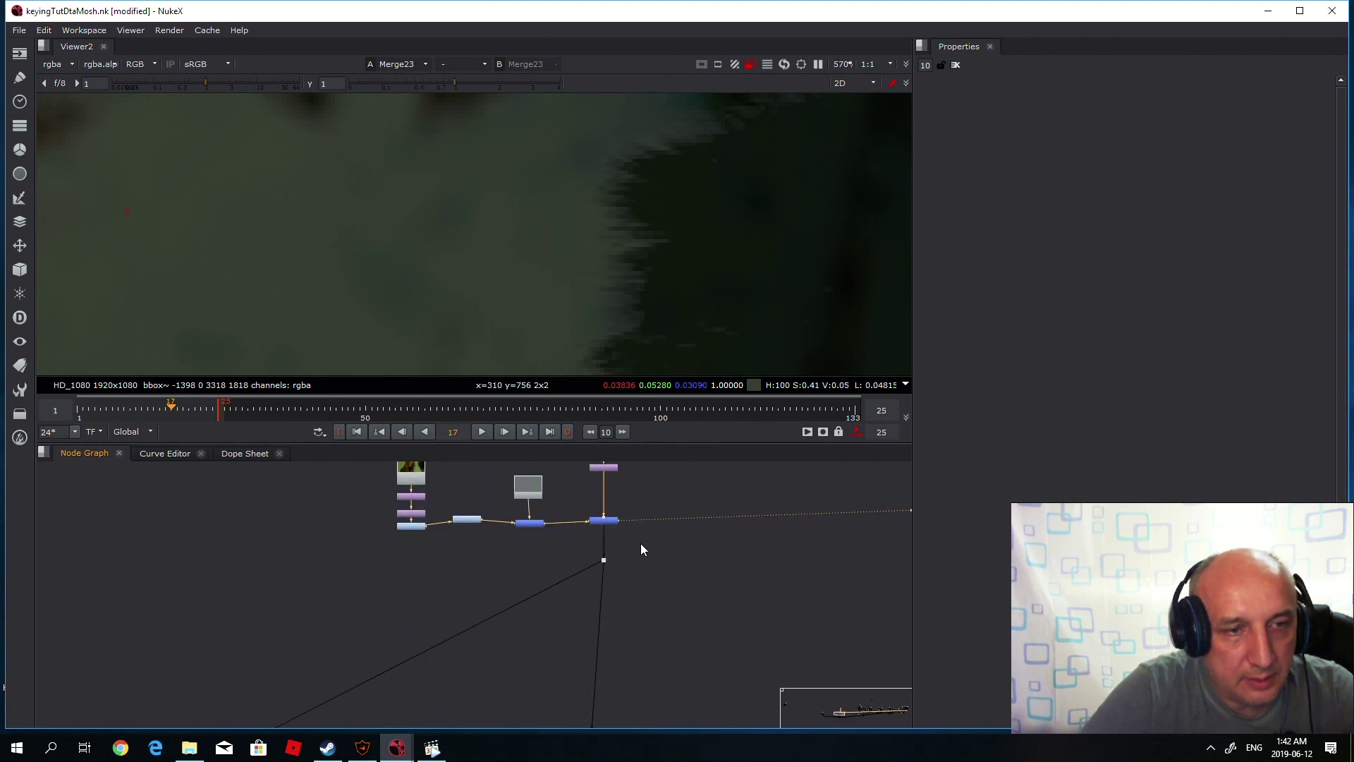
pyautogui.scroll(-5, 592, 516)
pyautogui.scroll(5, 601, 664)
pyautogui.click(569, 677)
pyautogui.press('1')
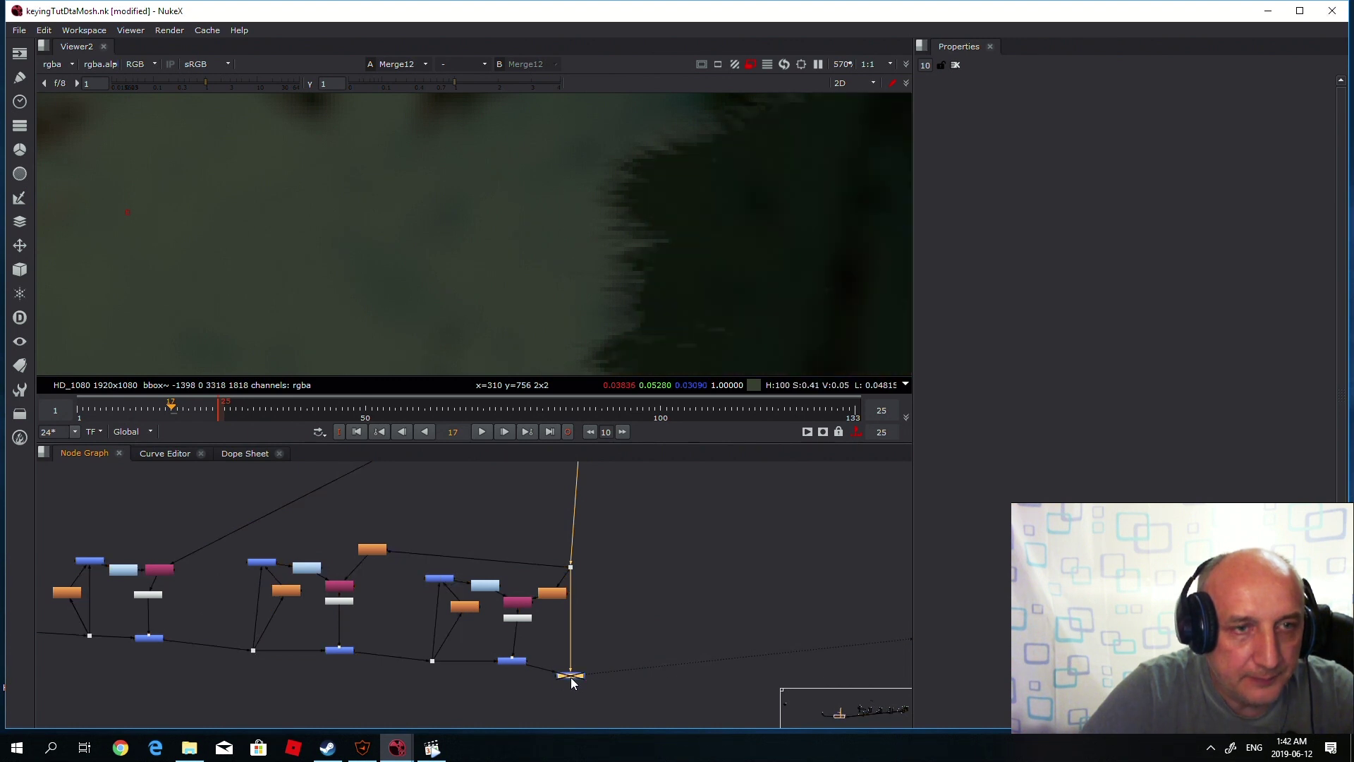
pyautogui.scroll(-1, 618, 656)
pyautogui.scroll(-5, 583, 666)
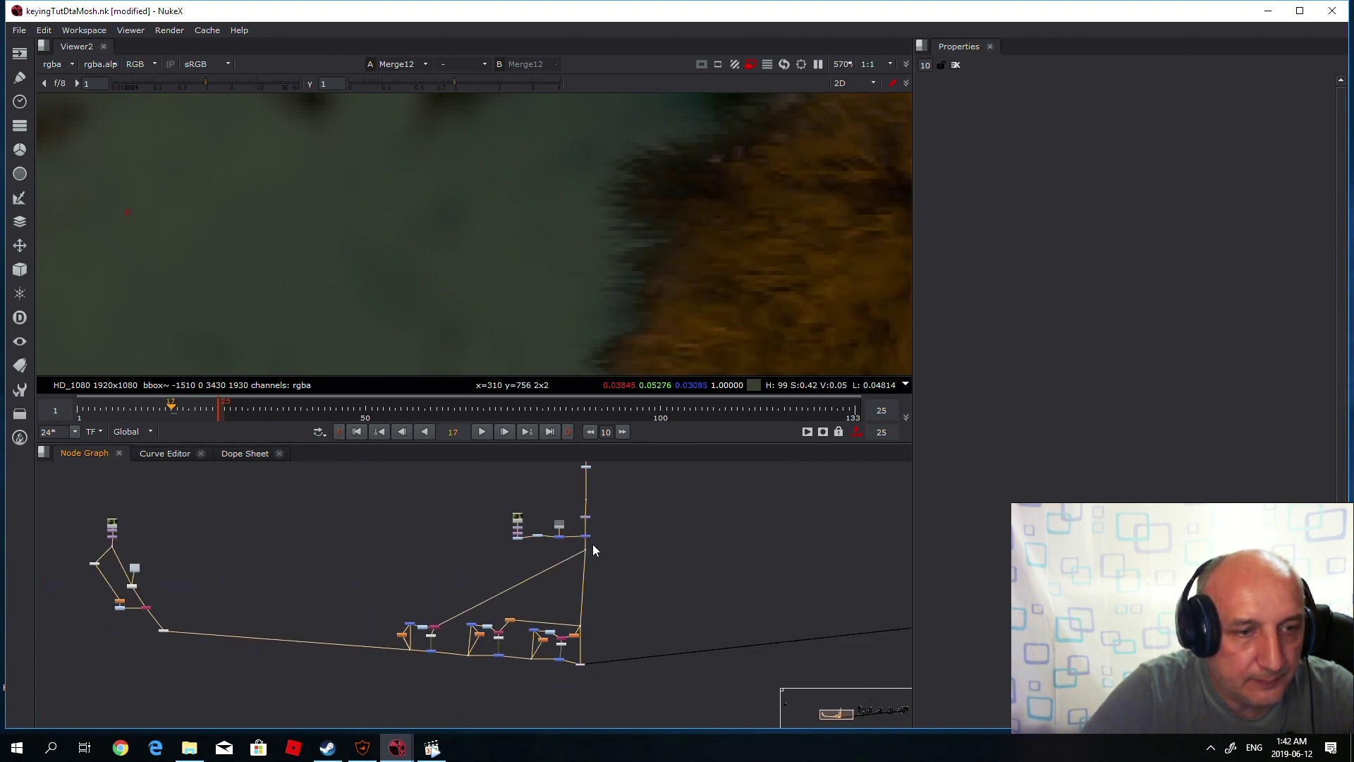
pyautogui.scroll(5, 589, 534)
pyautogui.moveTo(553, 552); pyautogui.dragTo(631, 591)
pyautogui.press('d')
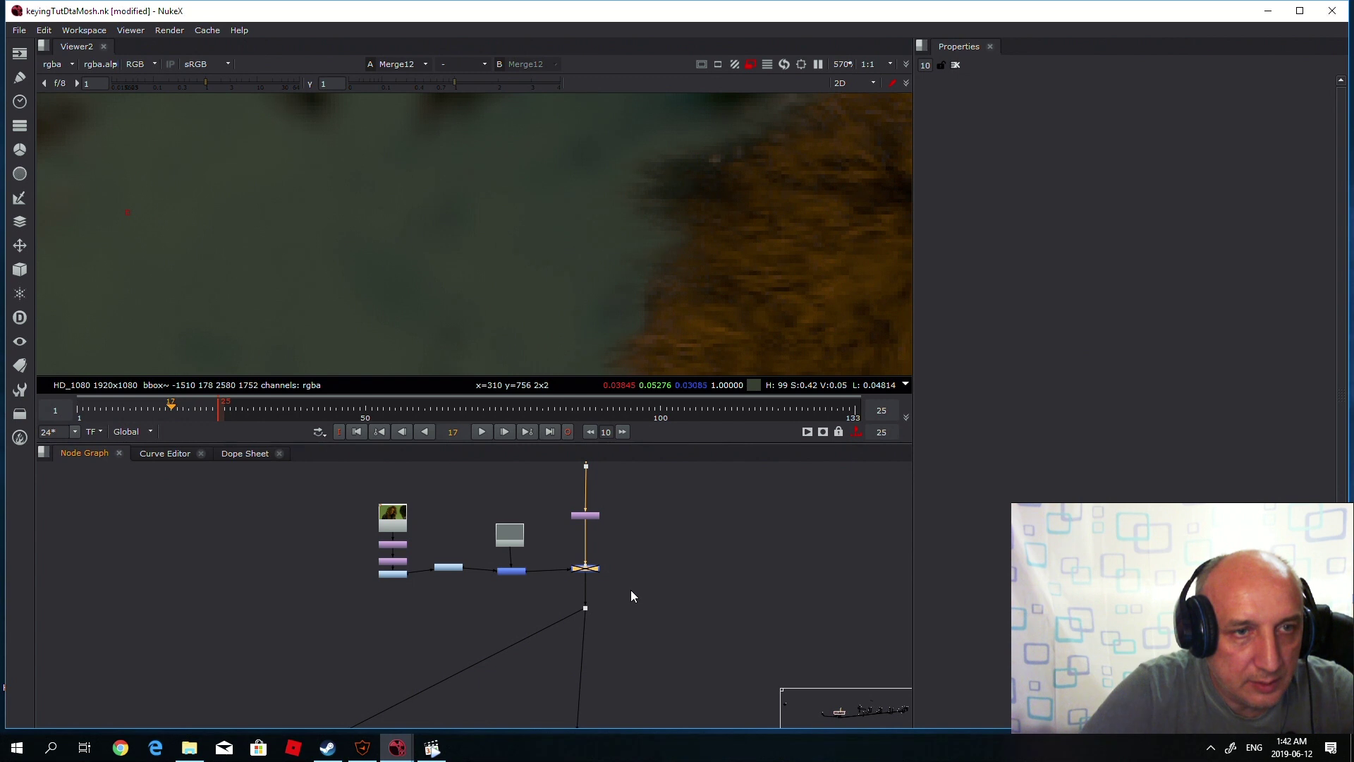
pyautogui.press('d')
pyautogui.press('d')
pyautogui.press('d')
pyautogui.press('d')
pyautogui.press('d')
pyautogui.scroll(-5, 612, 561)
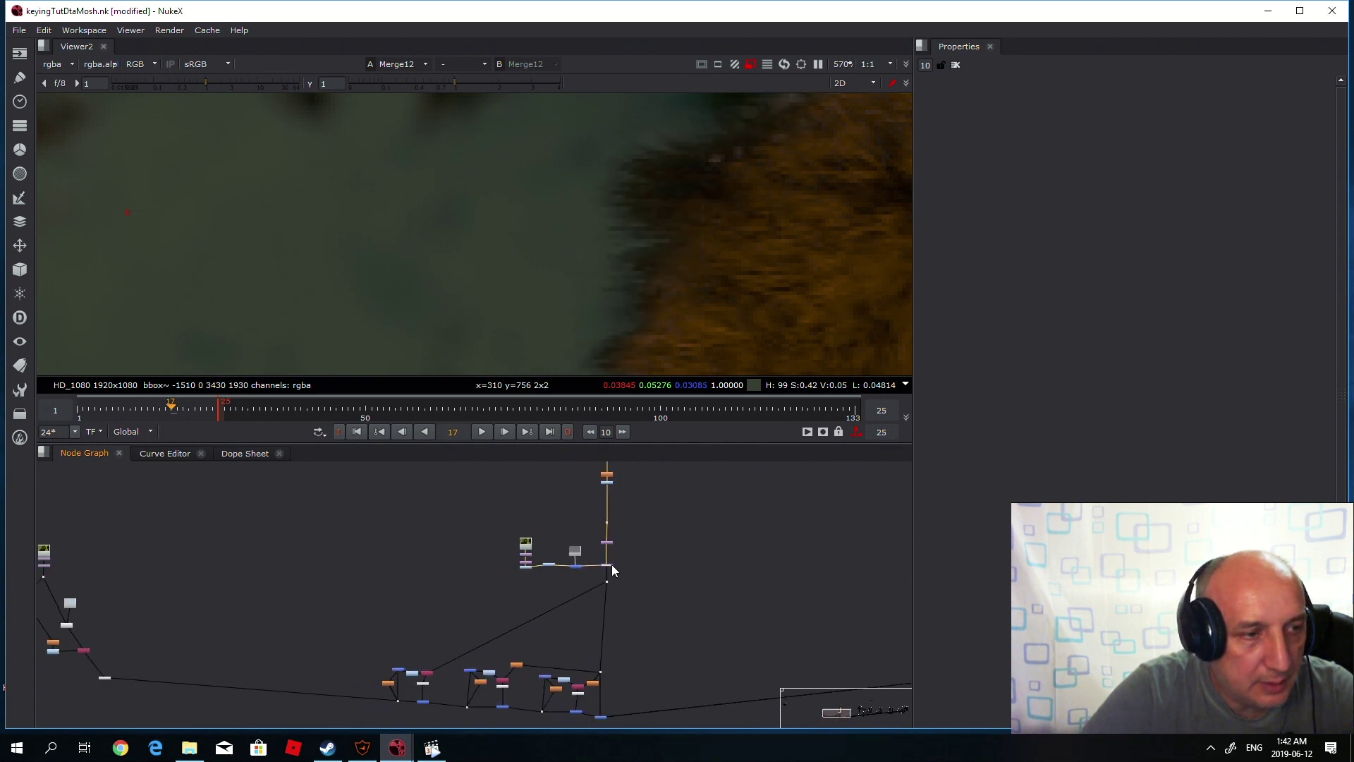
# Flip the Viewer between the Read24 green-screen plate and the Merge23 result.
pyautogui.click(134, 557)
pyautogui.press('1')
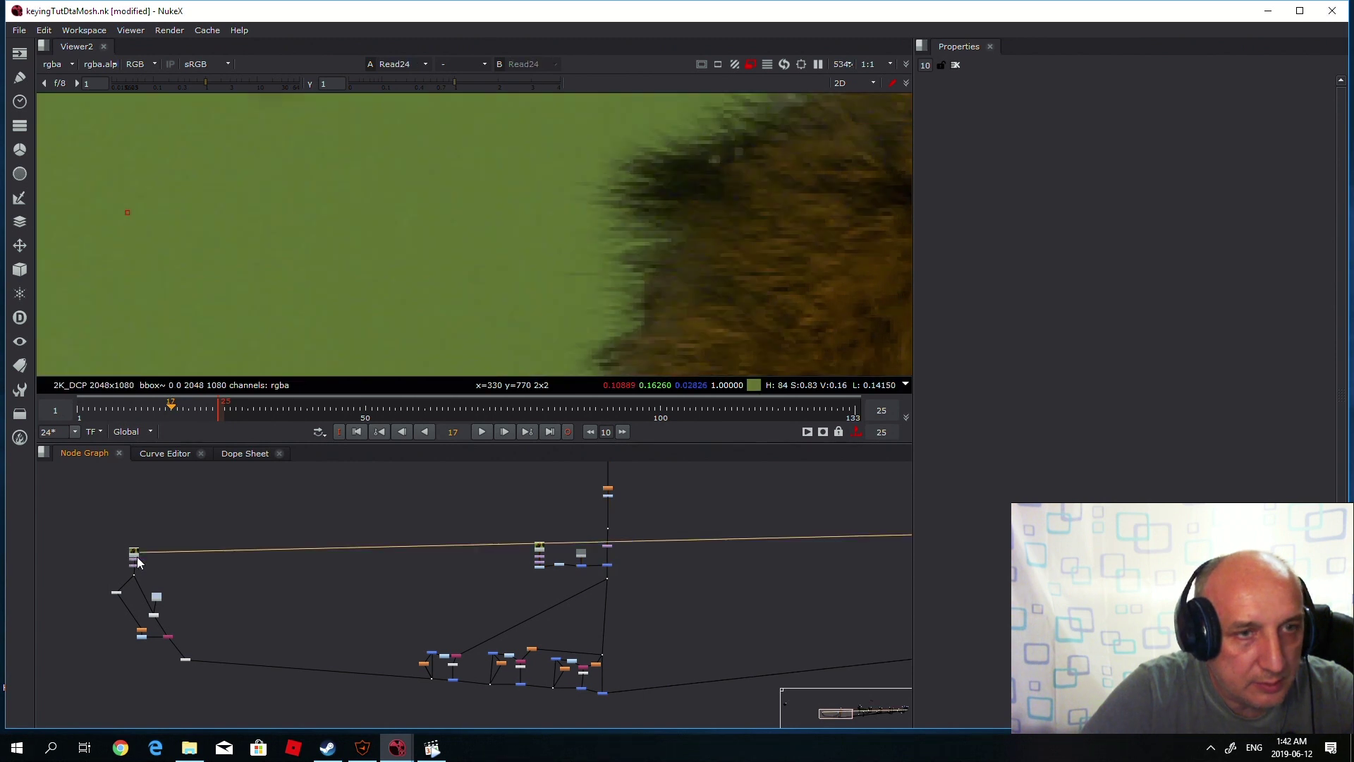
pyautogui.scroll(4, 575, 577)
pyautogui.click(602, 578)
pyautogui.press('1')
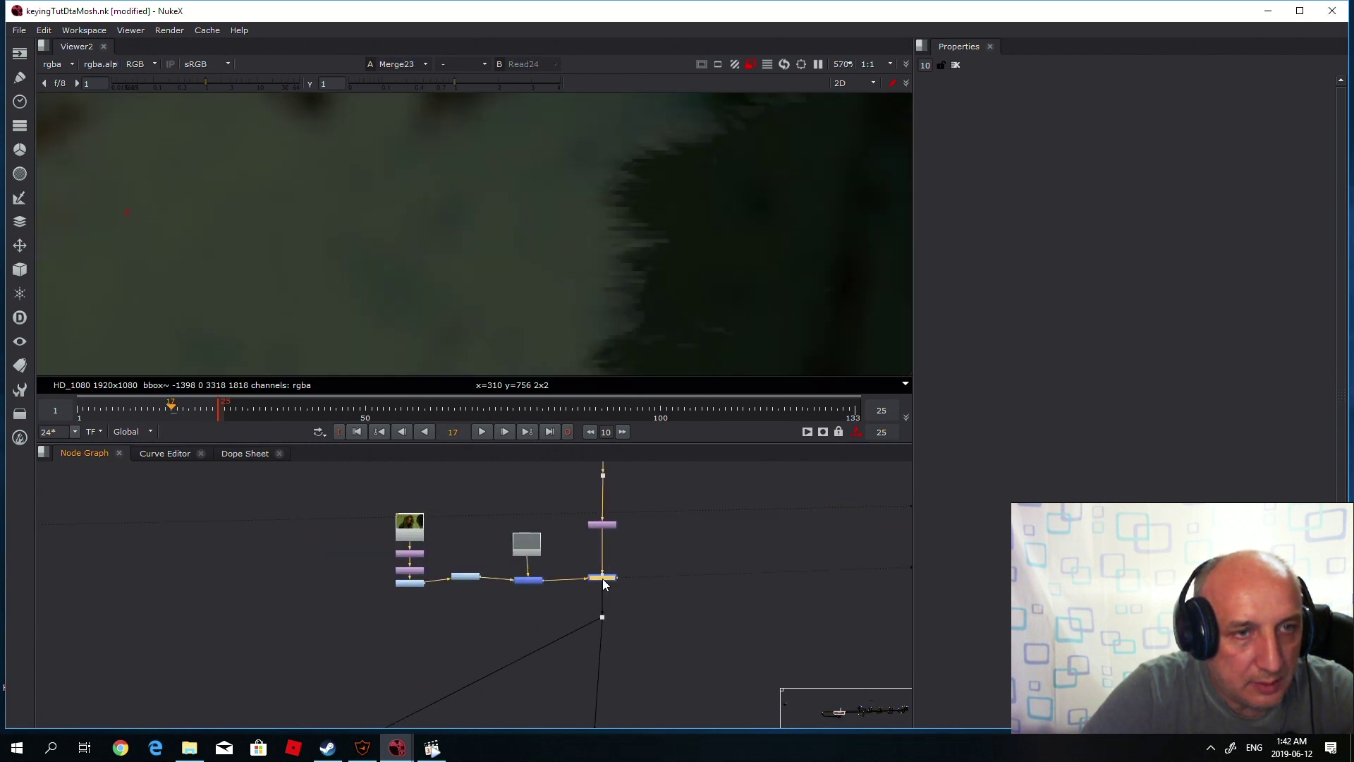
pyautogui.scroll(-4, 605, 583)
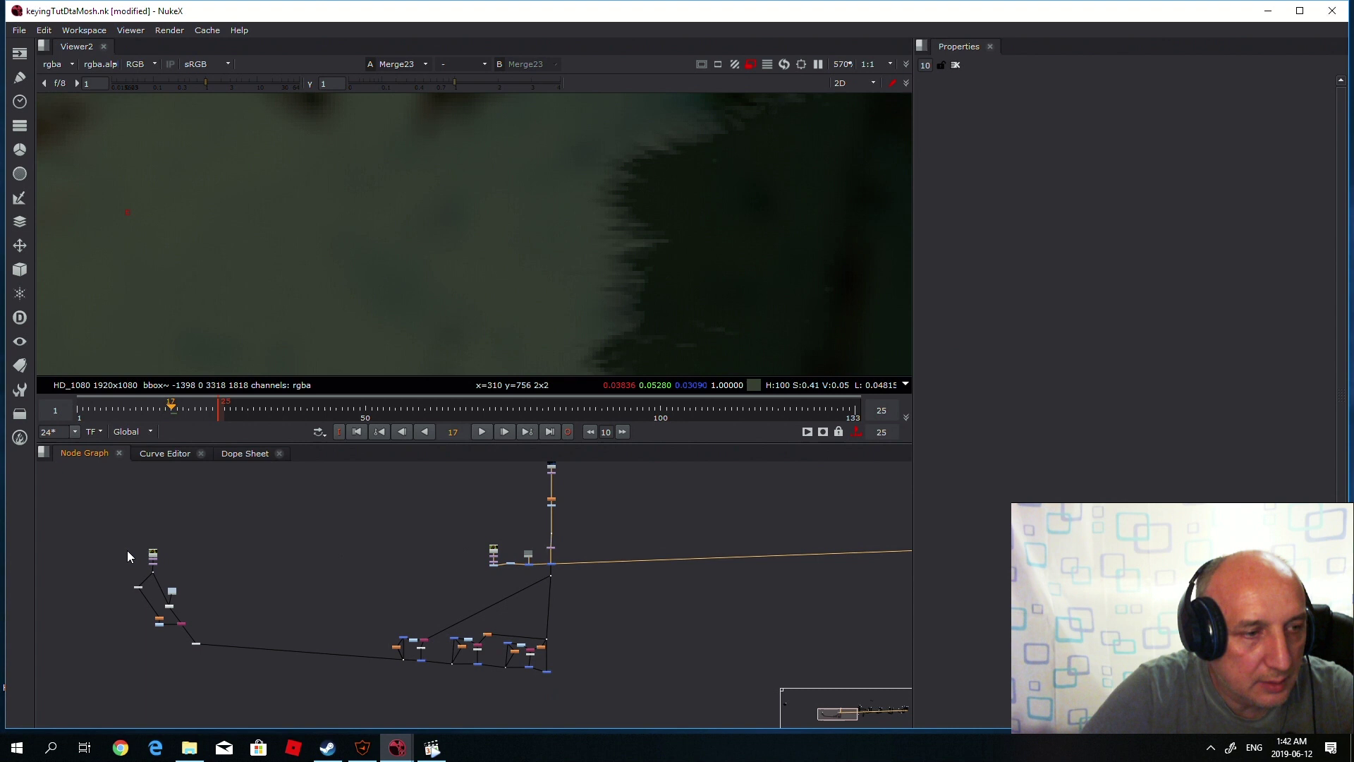
pyautogui.click(154, 562)
pyautogui.press('1')
pyautogui.scroll(6, 510, 625)
# View the Merge12 final comp, toggling Viewer inputs 1 and 2 against the green plate.
pyautogui.click(364, 572)
pyautogui.press('1')
pyautogui.press('1')
pyautogui.press('2')
pyautogui.press('1')
pyautogui.press('2')
pyautogui.press('1')
pyautogui.press('1')
pyautogui.press('1')
pyautogui.press('1')
pyautogui.press('1')
pyautogui.press('1')
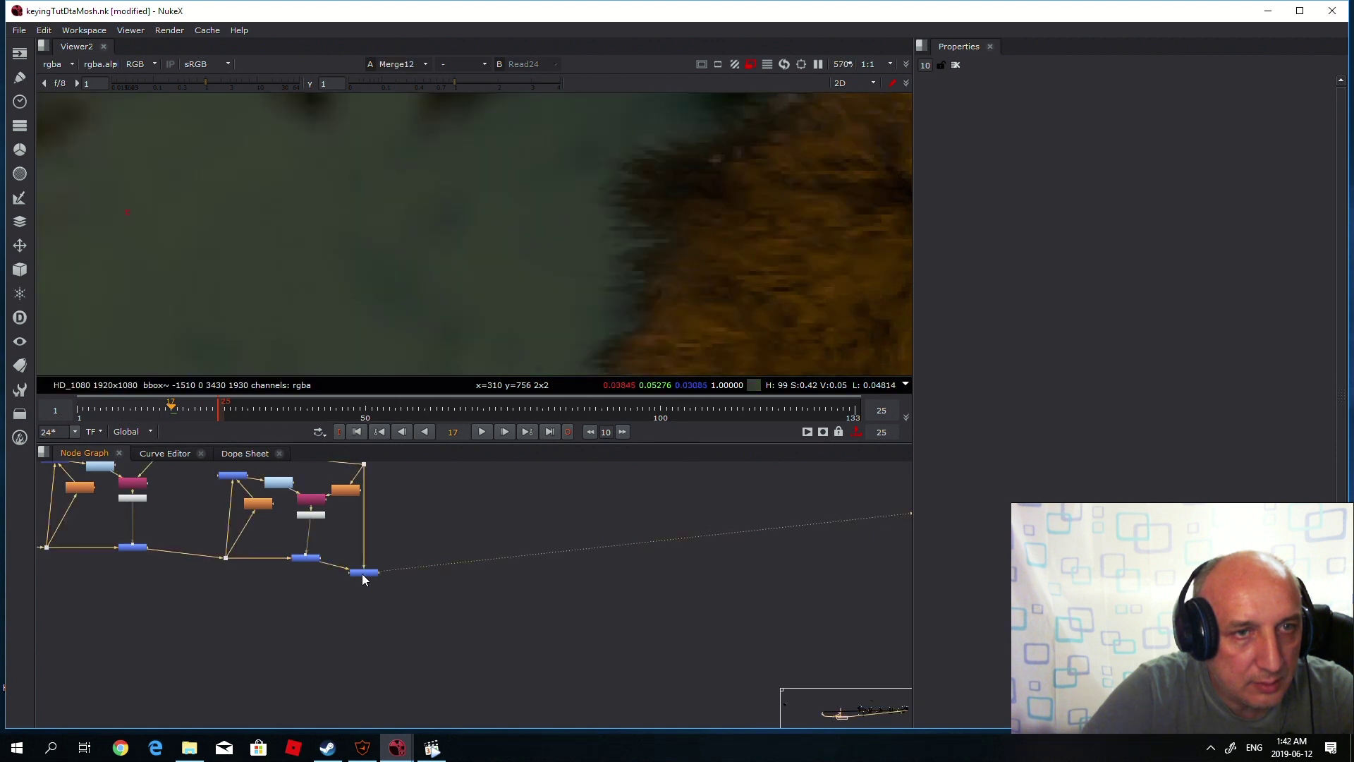
pyautogui.press('1')
pyautogui.press('1')
pyautogui.press('1')
pyautogui.press('1')
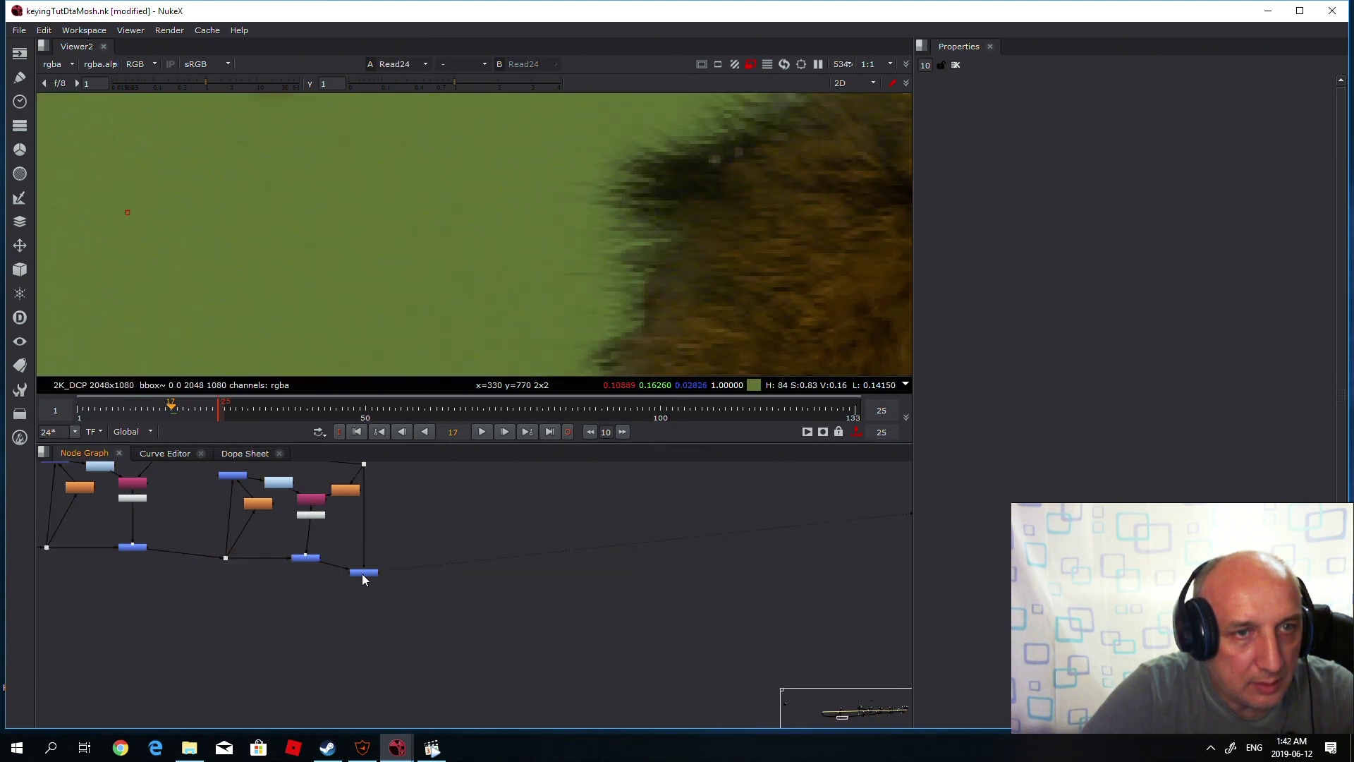
pyautogui.press('1')
pyautogui.press('1')
pyautogui.press('1')
pyautogui.press('1')
pyautogui.press('1')
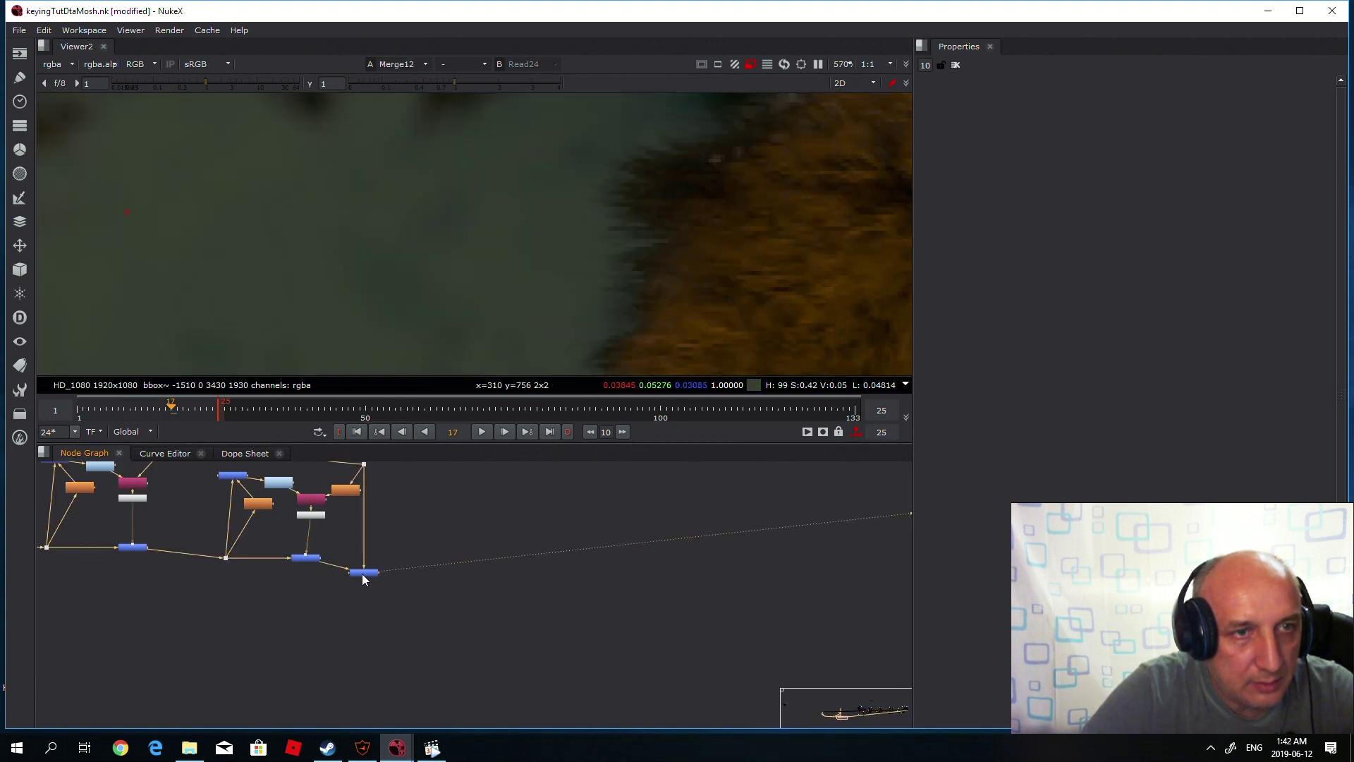
pyautogui.press('1')
pyautogui.press('1')
pyautogui.press('1')
pyautogui.press('1')
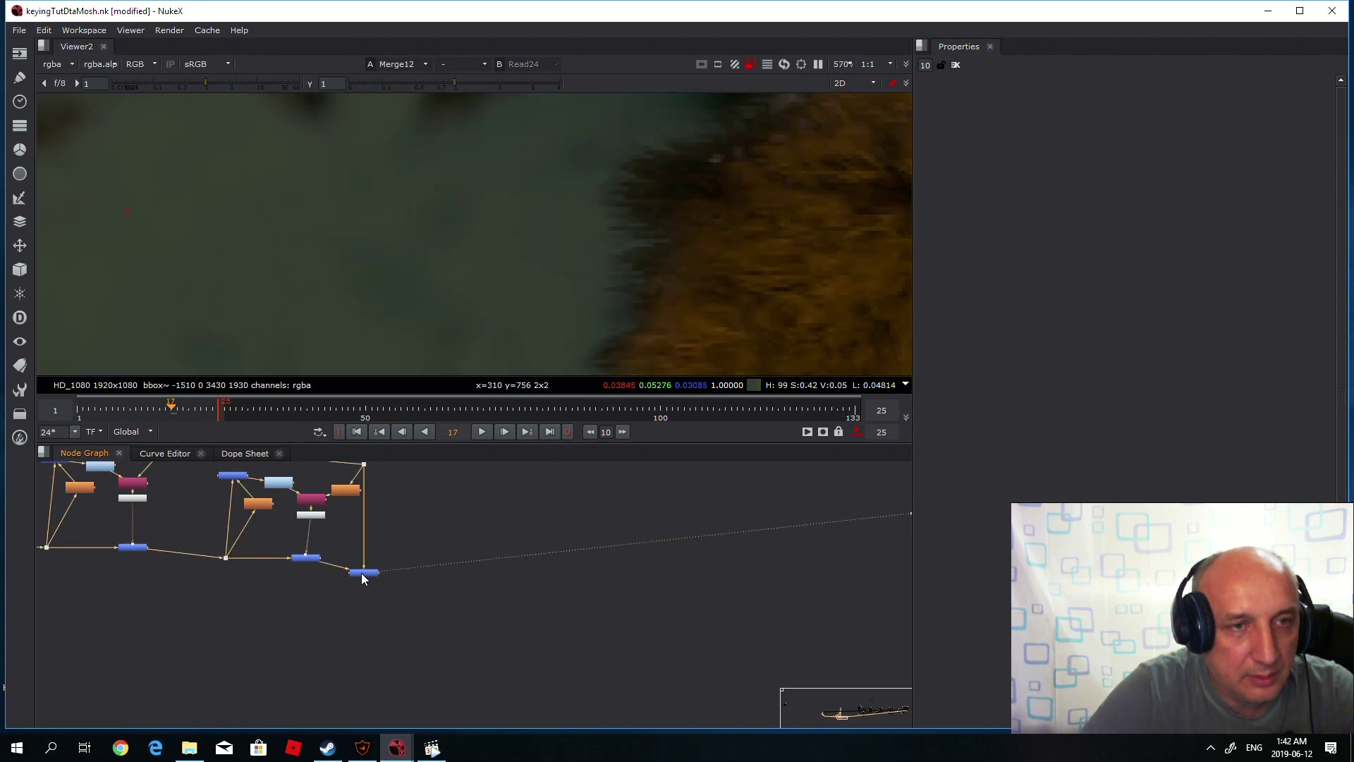
pyautogui.press('1')
pyautogui.press('1')
pyautogui.press('1')
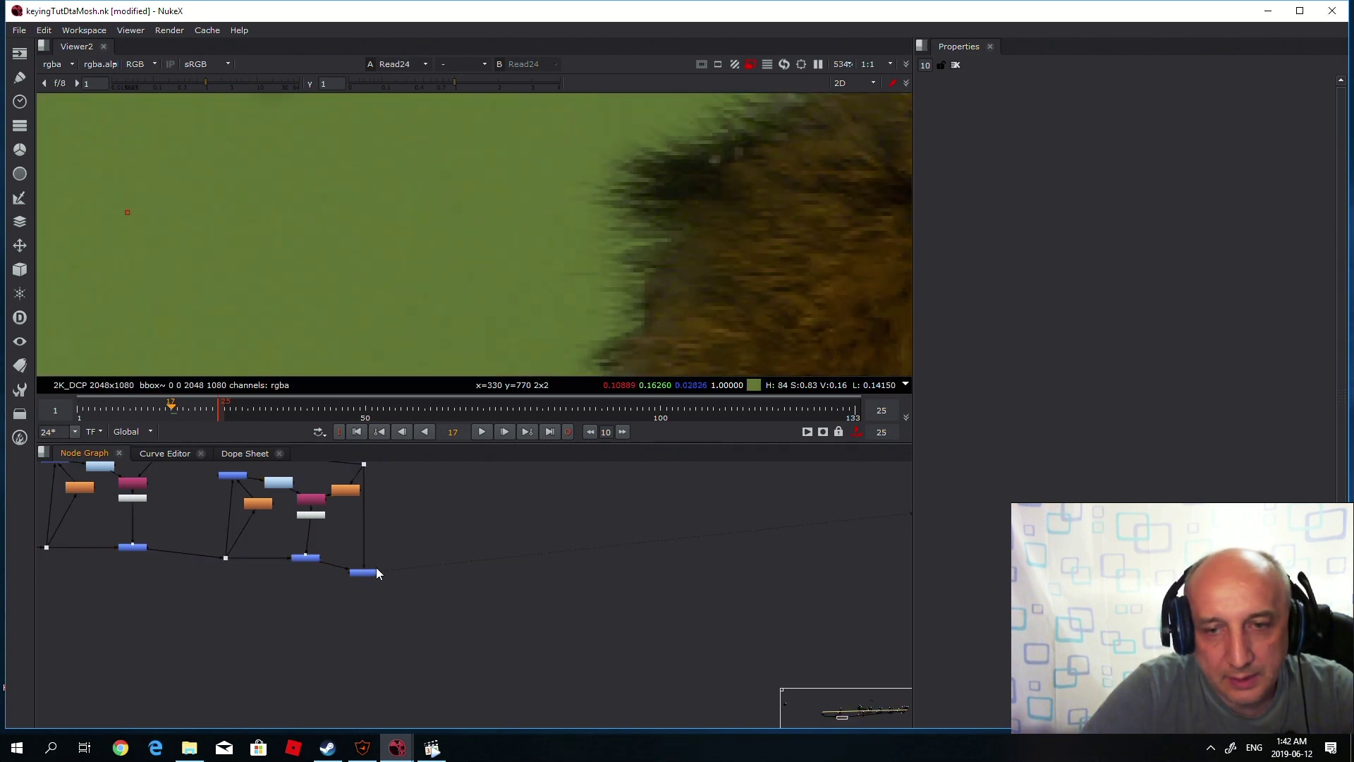
# Reselect Merge12 and zoom the Viewer out to the whole fur-over-forest composite.
pyautogui.click(365, 572)
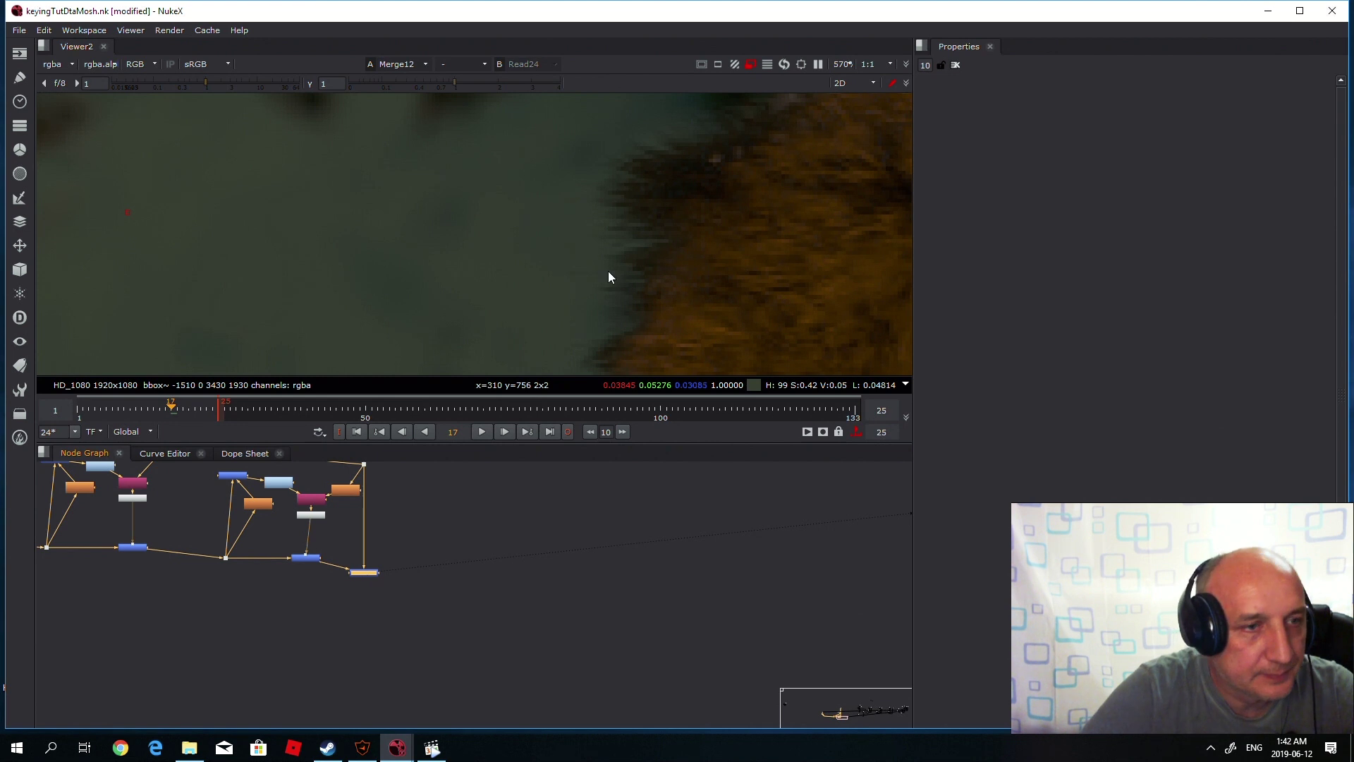
pyautogui.scroll(-3, 604, 257)
pyautogui.scroll(-1, 595, 248)
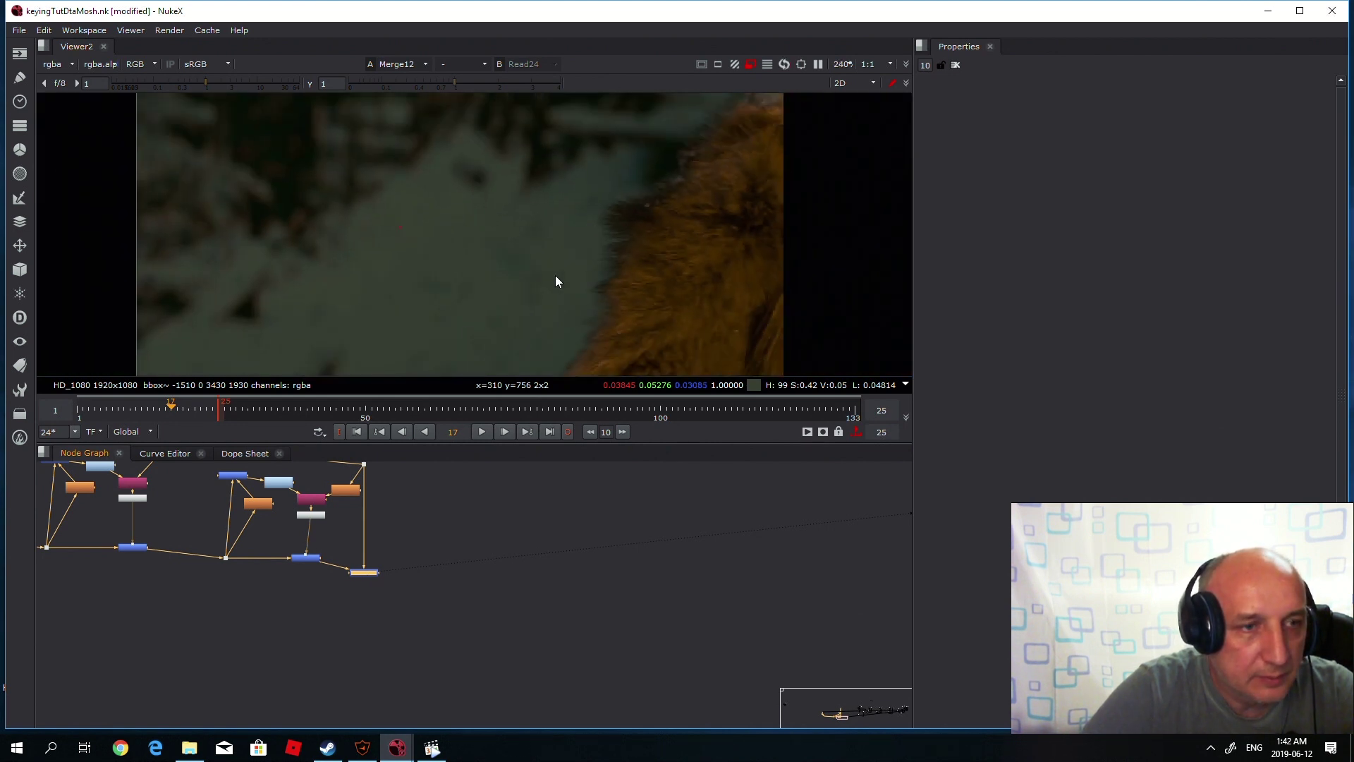
# Play back the Merge12 comp and zoom the Viewer out with minus to see the frame edges.
pyautogui.click(483, 432)
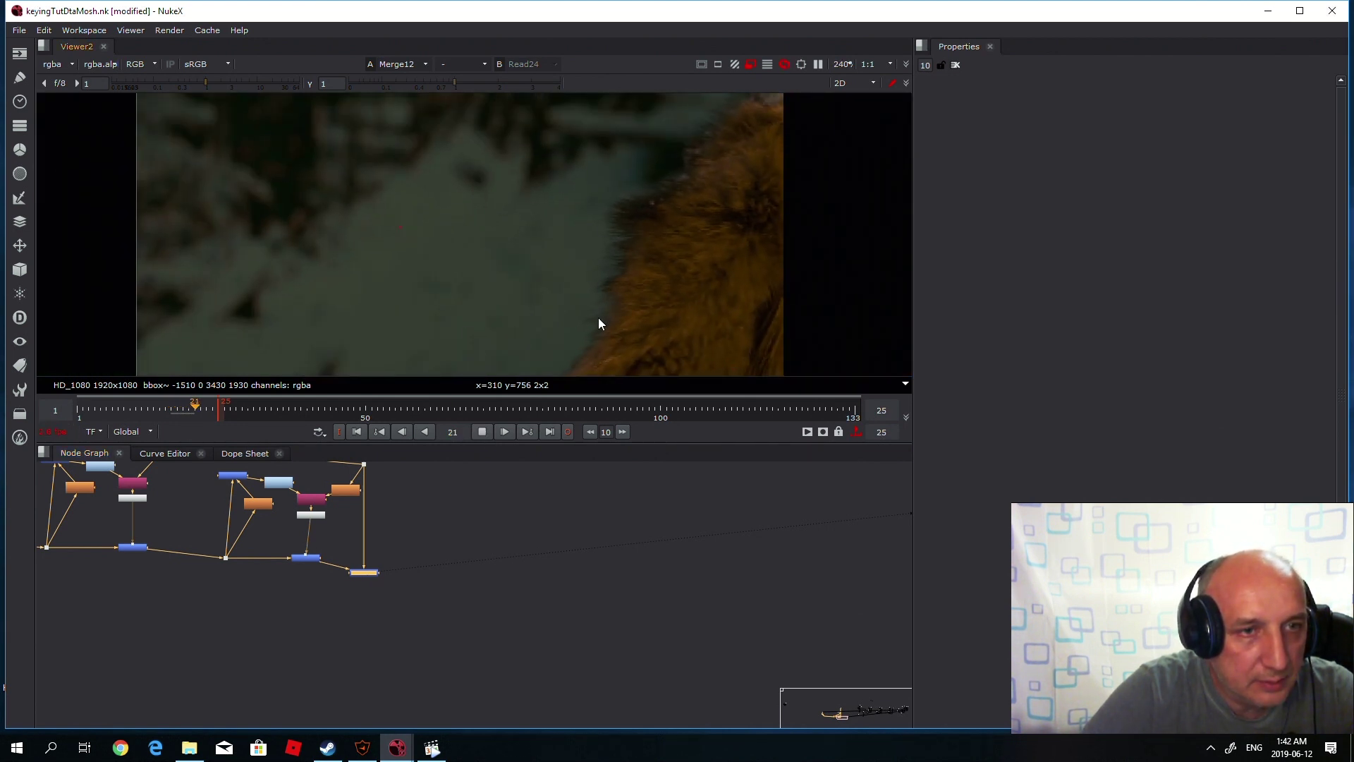
pyautogui.scroll(4, 628, 243)
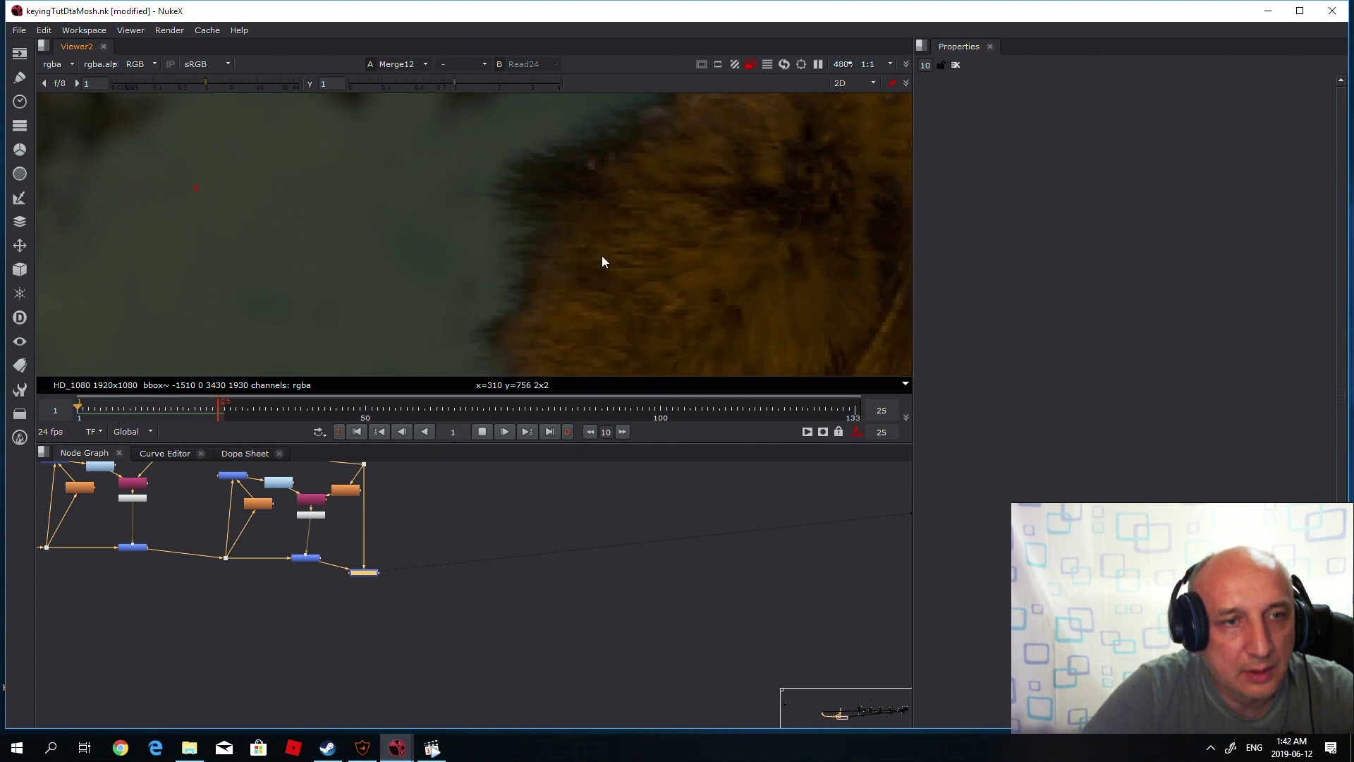
pyautogui.press('-')
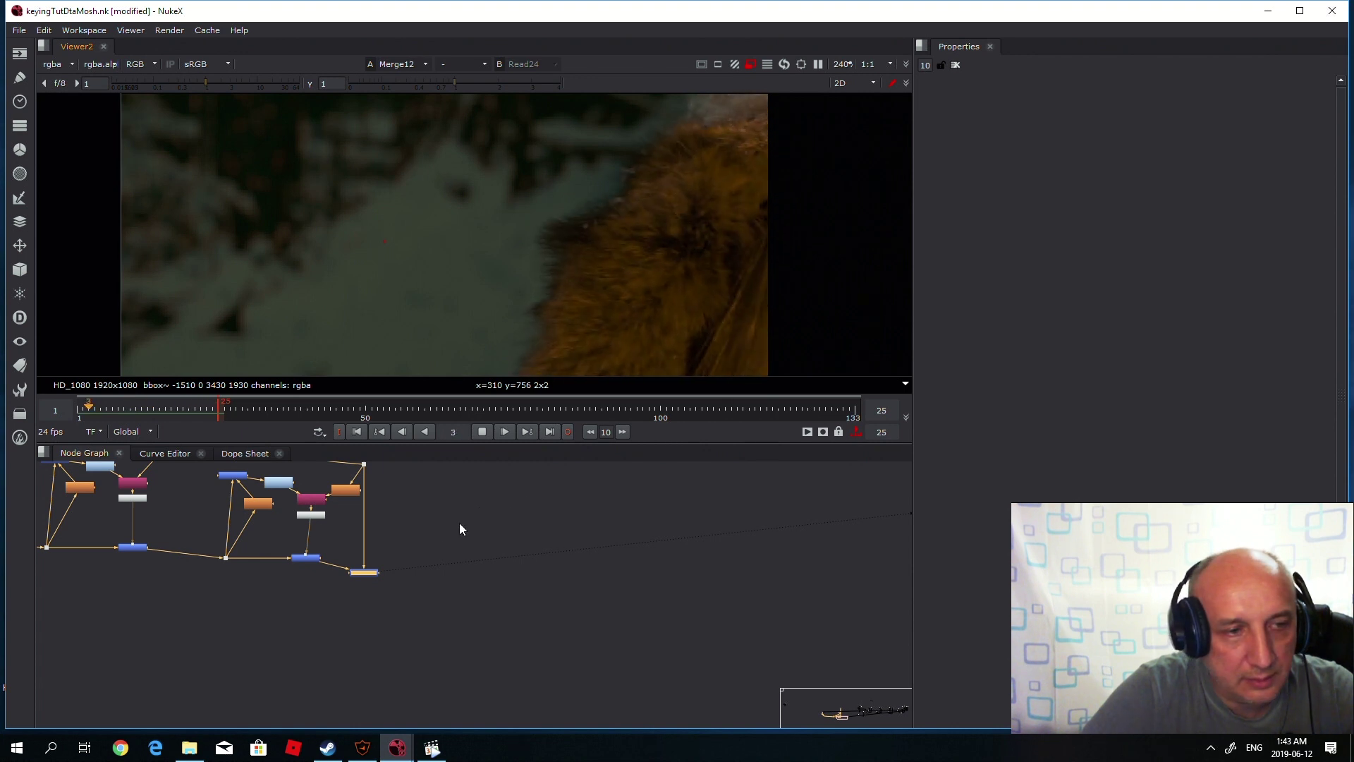
pyautogui.scroll(-2, 444, 529)
# Pan the Node Graph toward the comp nodes and stop playback at frame 17.
pyautogui.moveTo(440, 528); pyautogui.dragTo(589, 579, button='middle')
pyautogui.scroll(2, 509, 615)
pyautogui.scroll(-2, 526, 605)
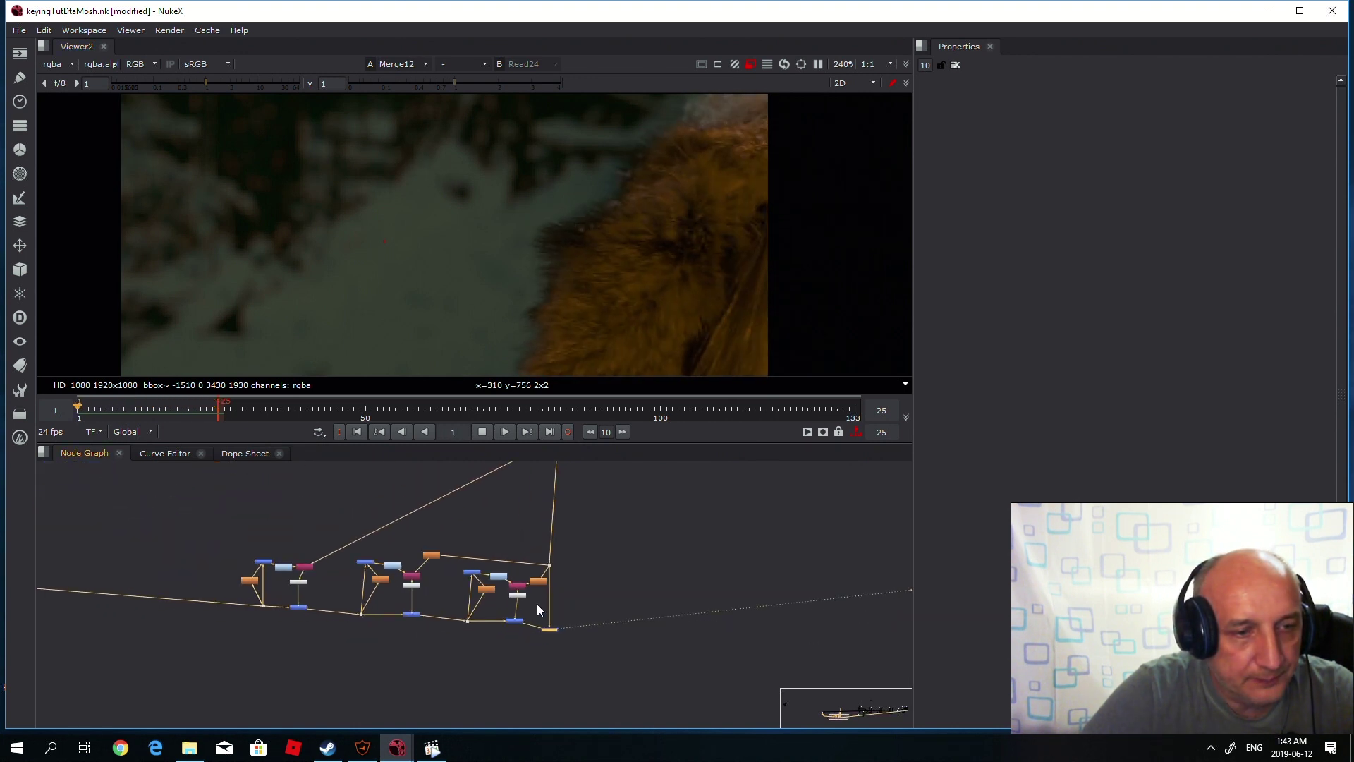
pyautogui.click(479, 431)
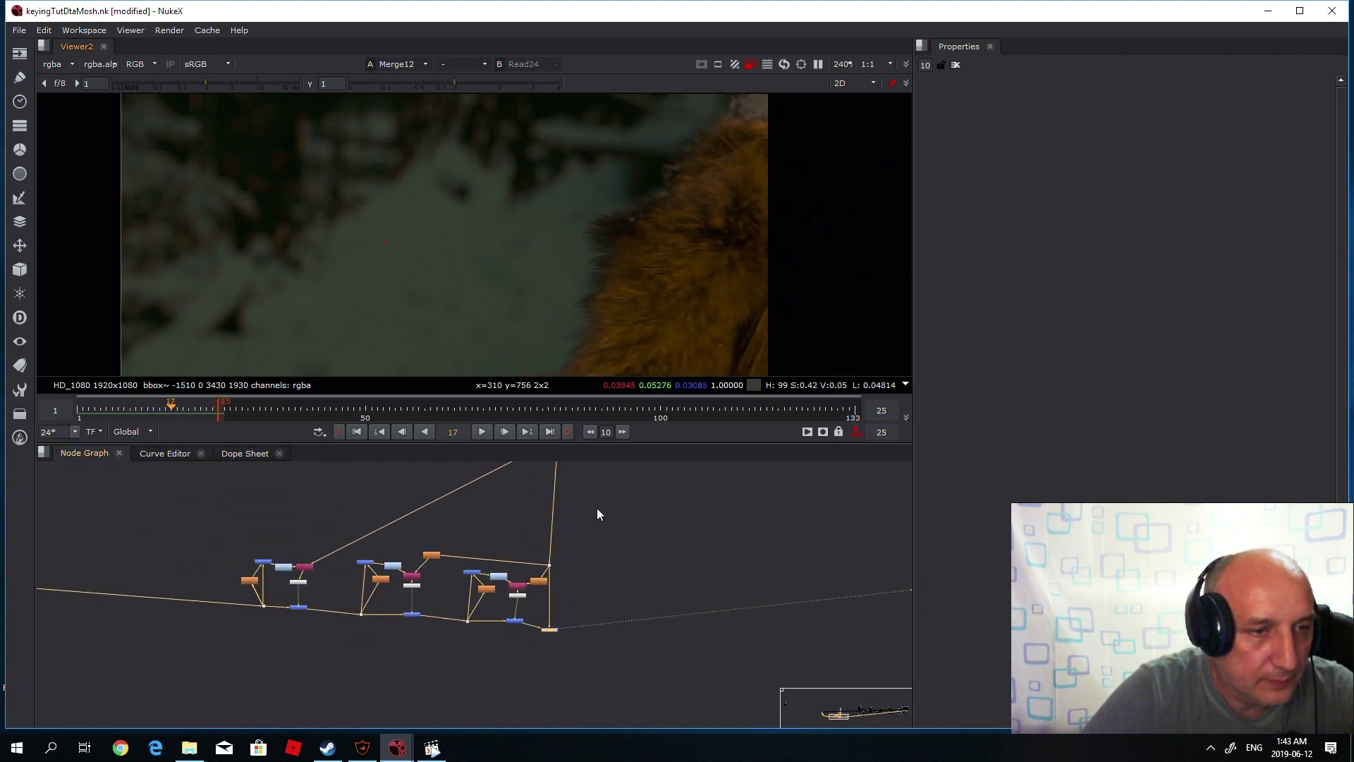
# View the Copy14 node's output and its alpha channel.
pyautogui.moveTo(597, 508); pyautogui.dragTo(666, 558, button='middle')
pyautogui.scroll(-4, 666, 557)
pyautogui.scroll(6, 345, 534)
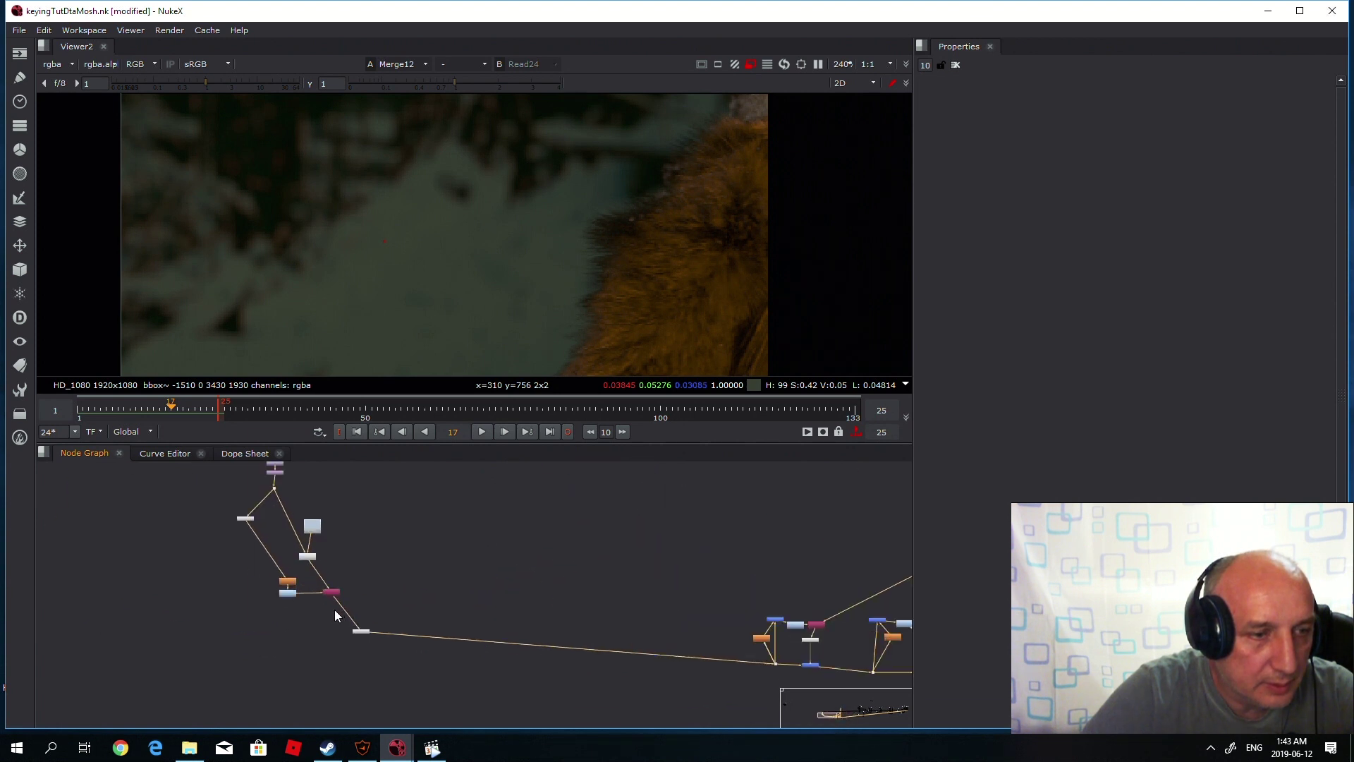
pyautogui.scroll(2, 331, 600)
pyautogui.moveTo(357, 506); pyautogui.dragTo(424, 589, button='middle')
pyautogui.click(406, 641)
pyautogui.press('1')
pyautogui.press('a')
# View Premult13, flipping between its alpha and colour channels to check the fur.
pyautogui.press('a')
pyautogui.scroll(-4, 408, 581)
pyautogui.scroll(5, 426, 648)
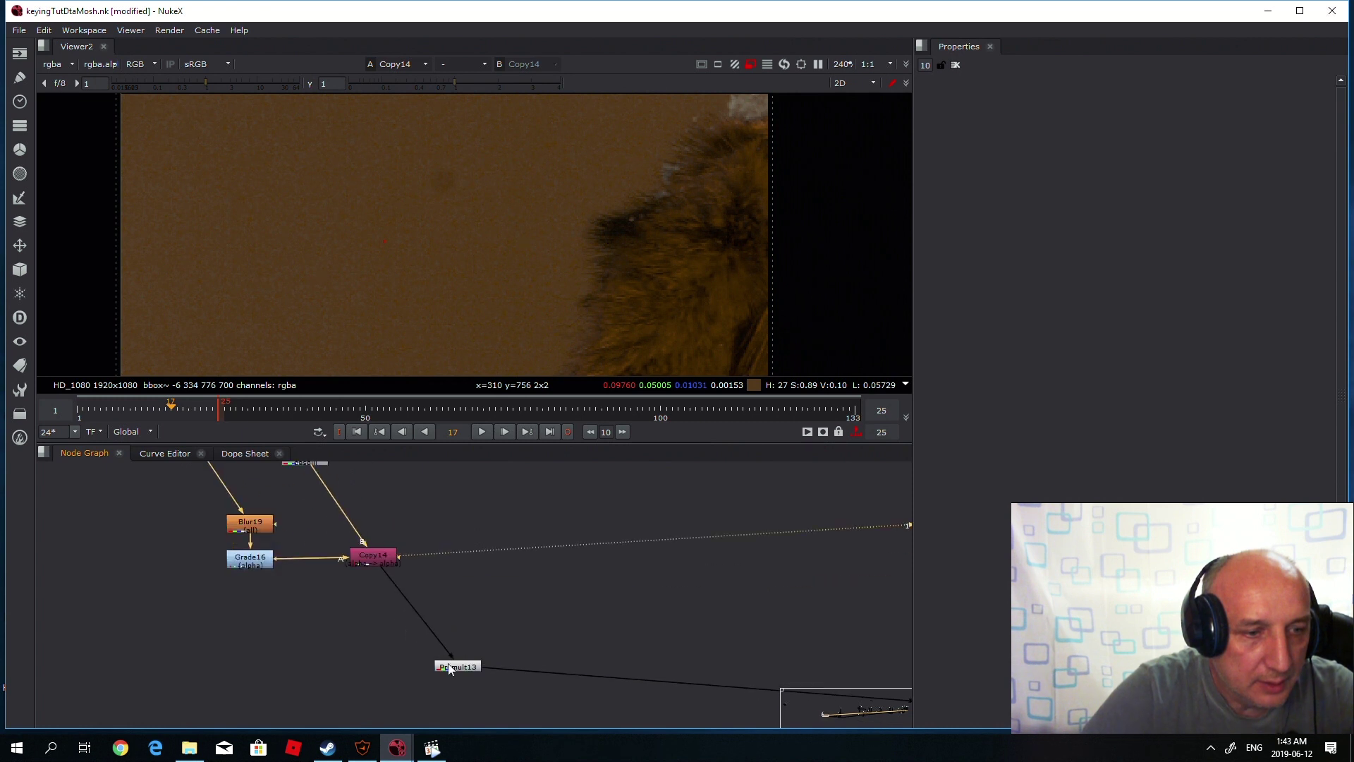
pyautogui.click(457, 665)
pyautogui.press('1')
pyautogui.press('a')
pyautogui.press('a')
pyautogui.press('a')
pyautogui.press('a')
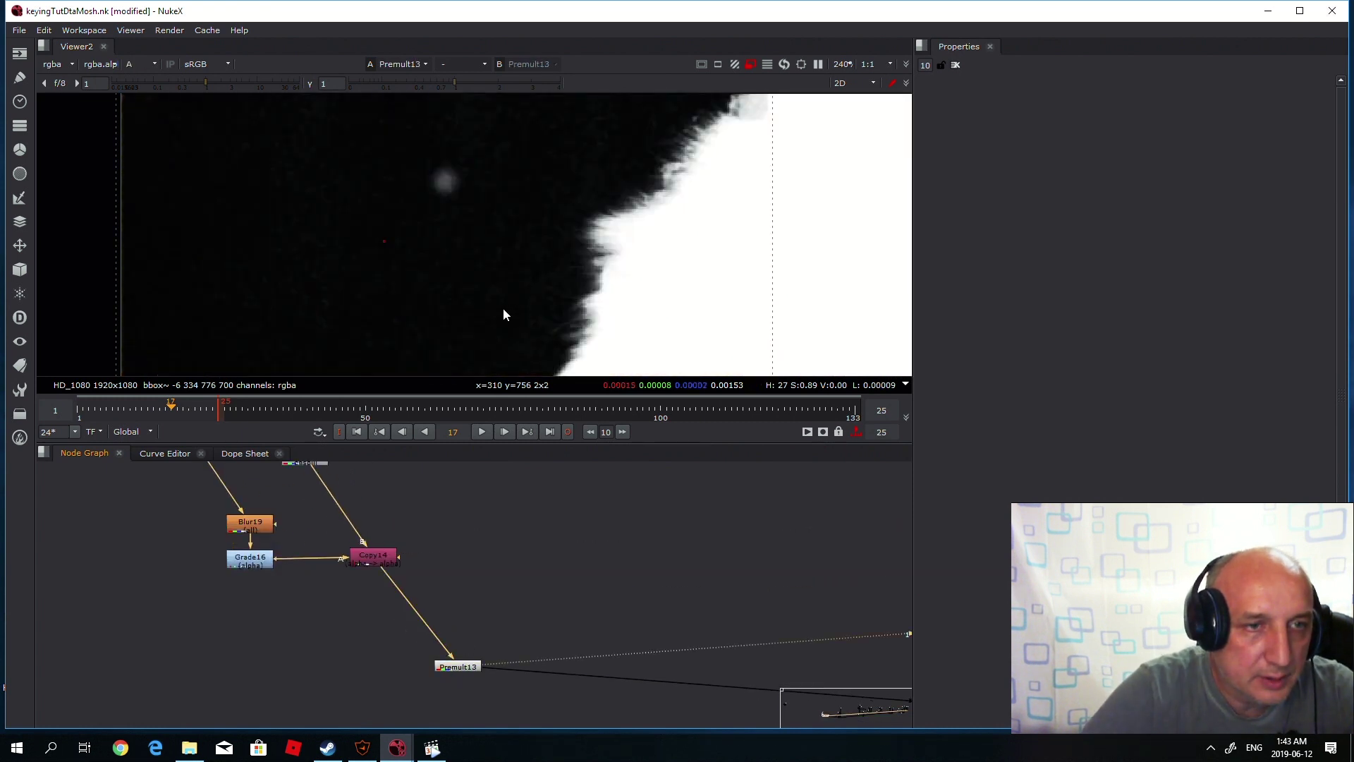
pyautogui.scroll(2, 620, 211)
pyautogui.press('a')
pyautogui.press('a')
pyautogui.press('a')
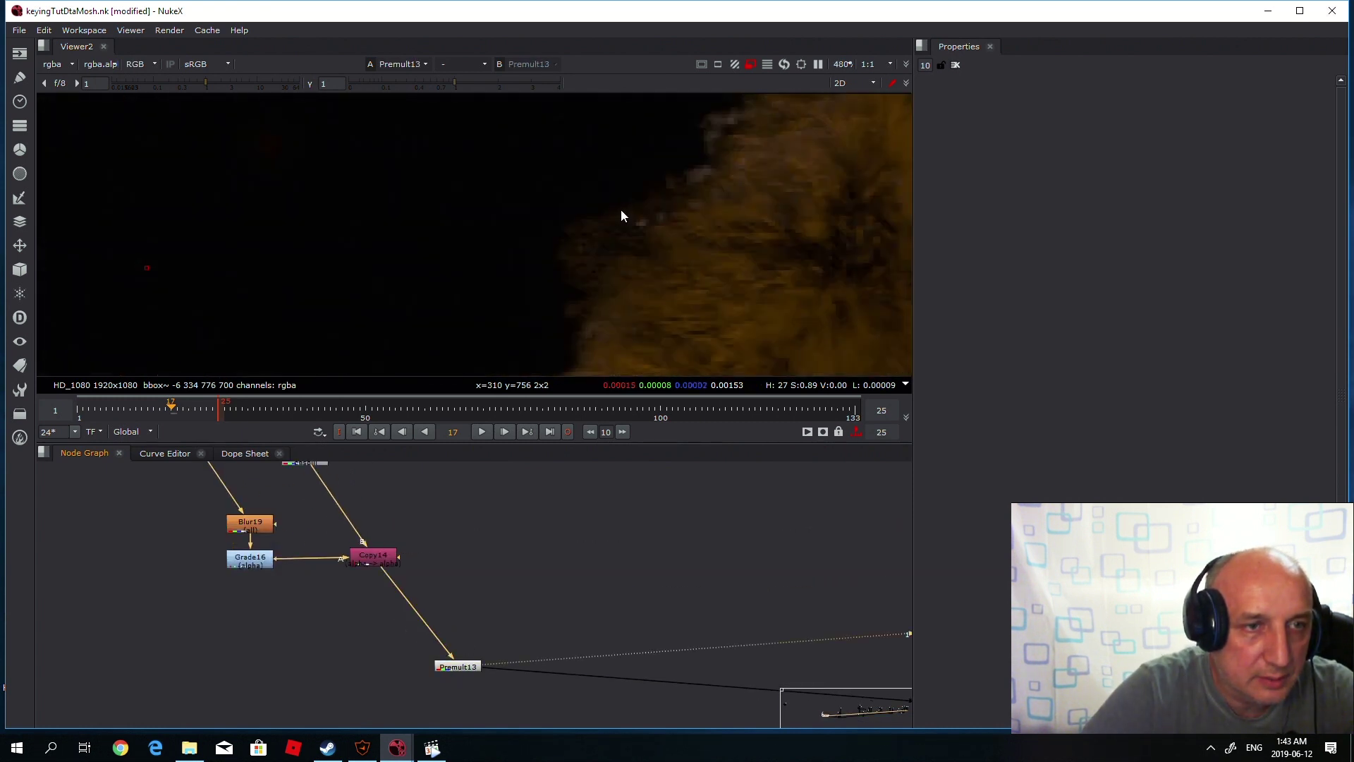
pyautogui.press('a')
pyautogui.scroll(-3, 536, 233)
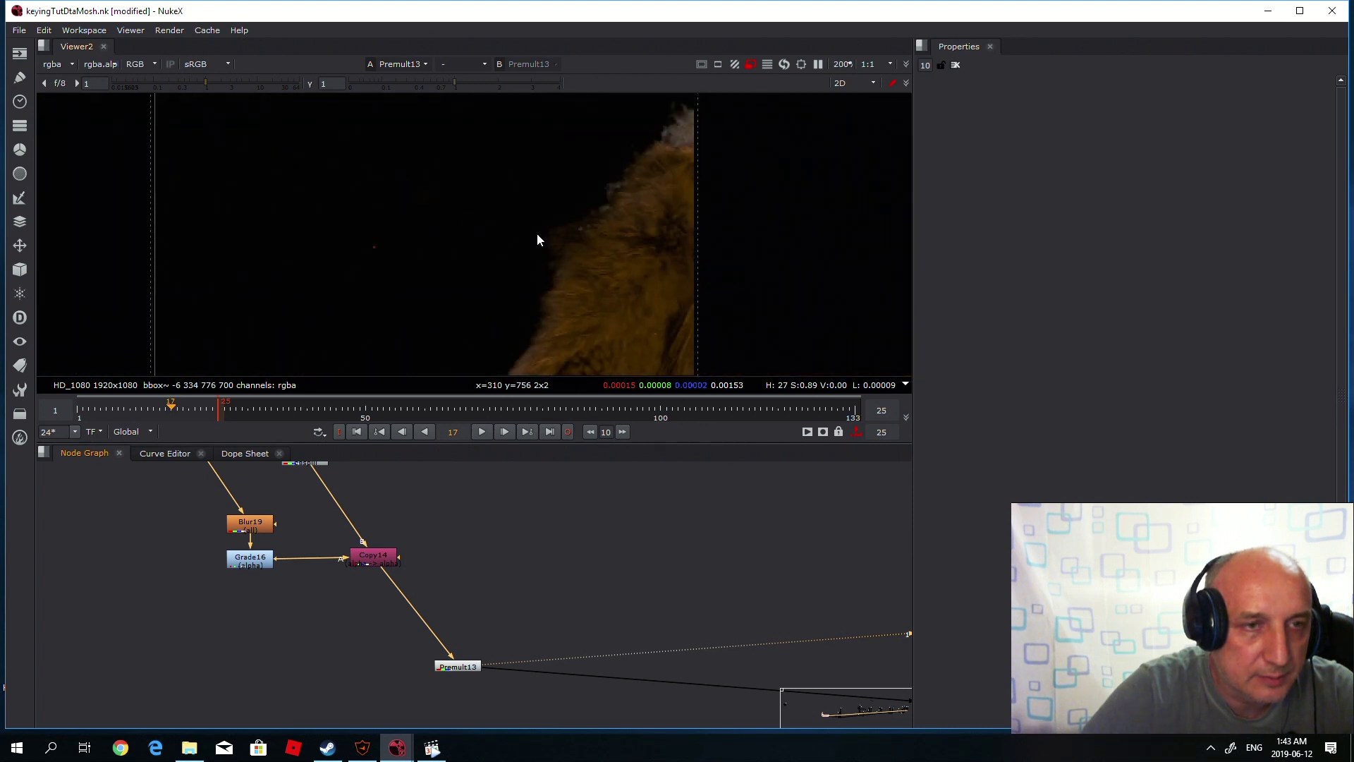
# Play the sequence and show the Merge12 comp in the Viewer.
pyautogui.click(477, 431)
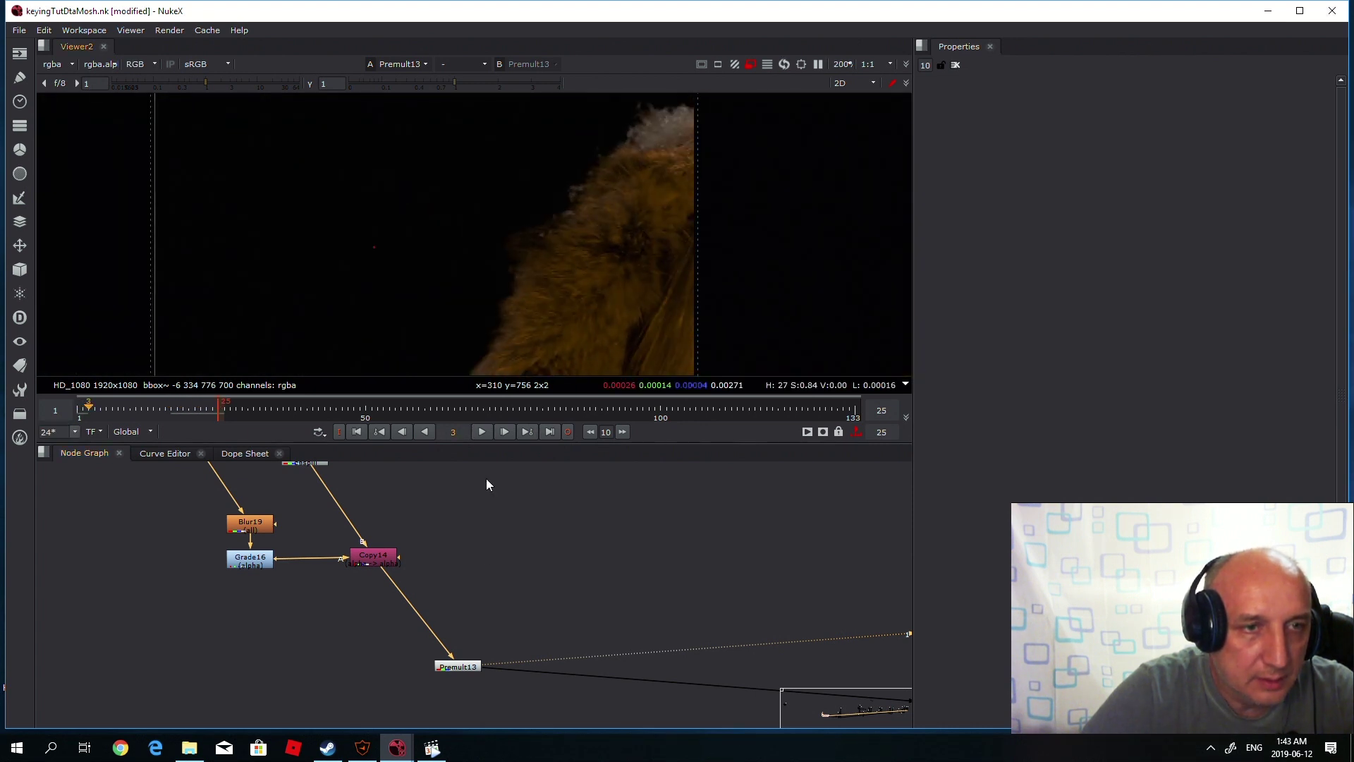
pyautogui.scroll(-4, 441, 583)
pyautogui.scroll(-3, 442, 578)
pyautogui.moveTo(511, 563); pyautogui.dragTo(452, 554, button='middle')
pyautogui.scroll(4, 746, 616)
pyautogui.moveTo(746, 616); pyautogui.dragTo(595, 590, button='middle')
pyautogui.scroll(3, 632, 613)
pyautogui.click(629, 613)
pyautogui.press('1')
pyautogui.scroll(3, 500, 254)
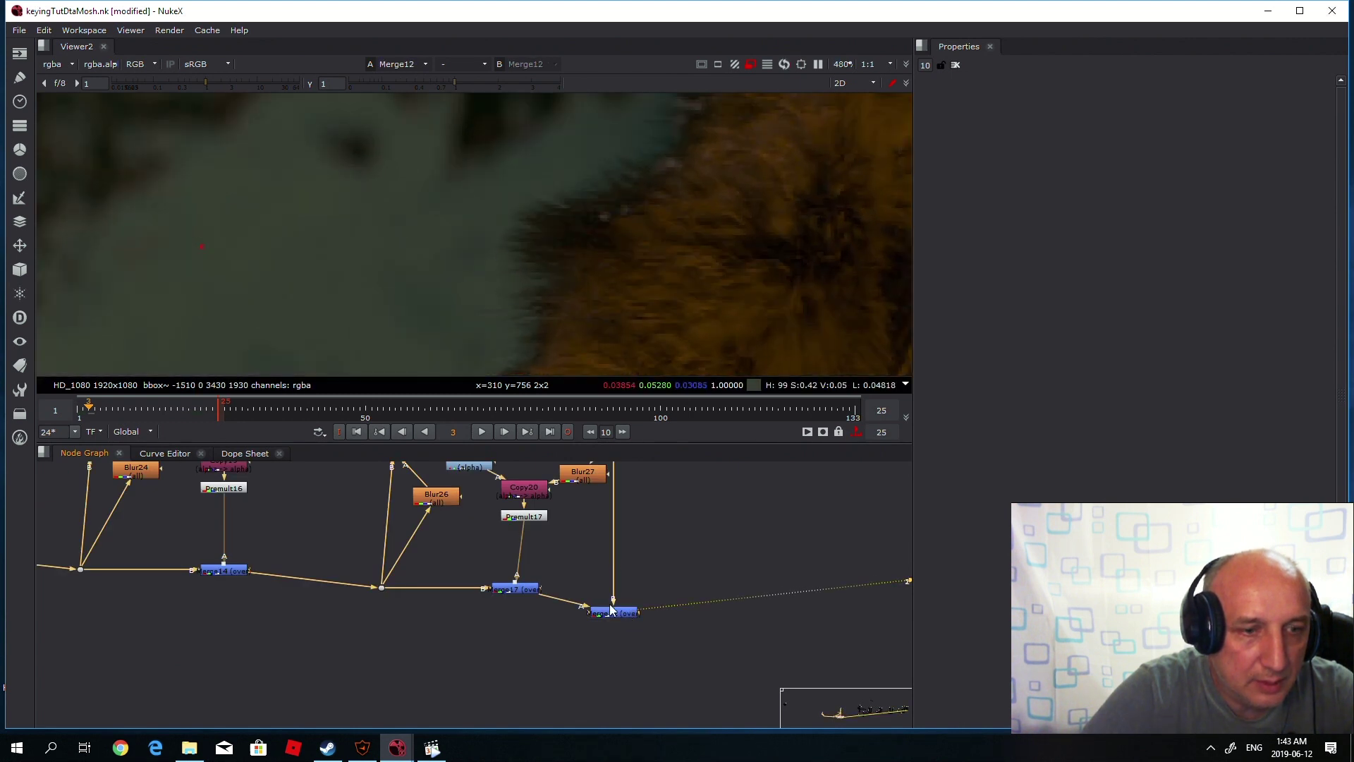
# View Merge12's combined result and pan to the upper Read and merge nodes.
pyautogui.scroll(-4, 611, 609)
pyautogui.click(601, 519)
pyautogui.press('1')
pyautogui.scroll(5, 605, 638)
pyautogui.click(602, 608)
pyautogui.press('1')
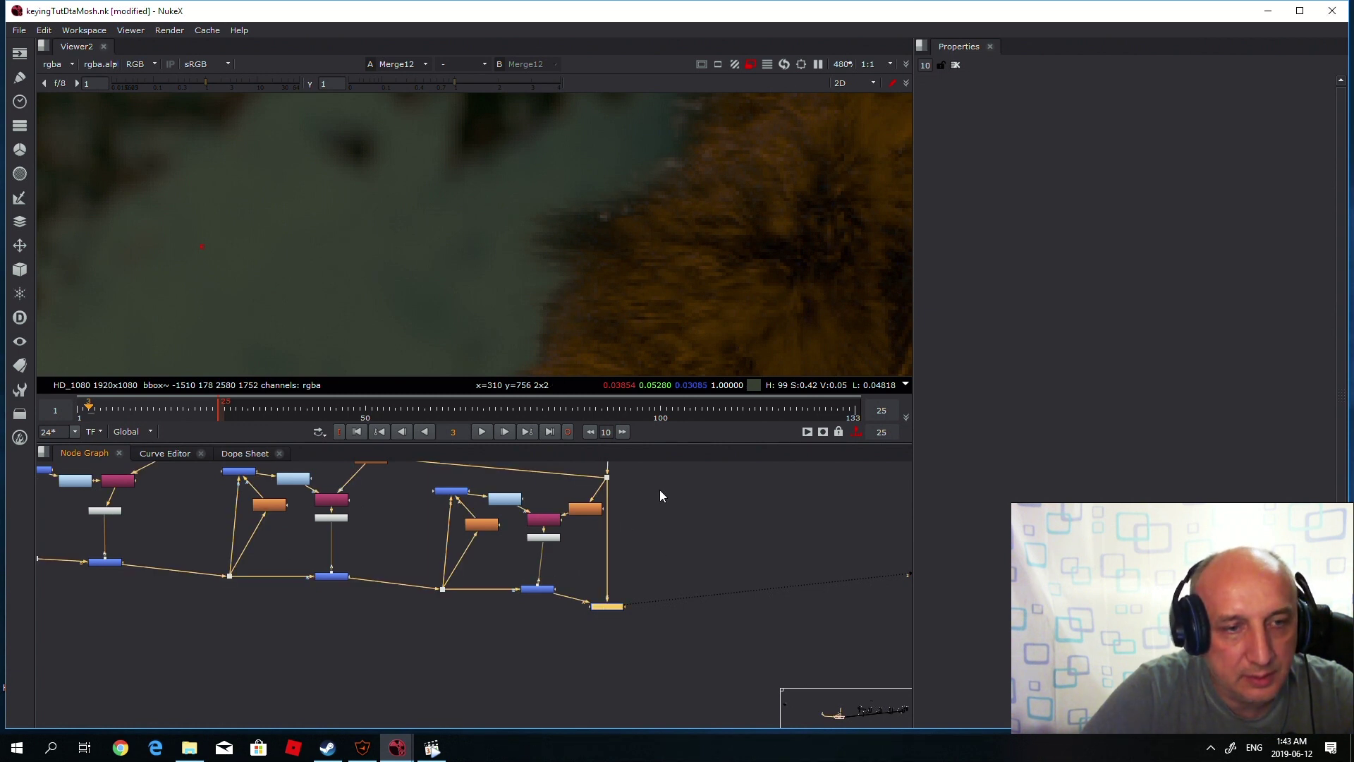
pyautogui.moveTo(660, 492); pyautogui.dragTo(629, 597, button='middle')
pyautogui.scroll(-4, 630, 597)
pyautogui.moveTo(553, 523); pyautogui.dragTo(549, 574, button='middle')
pyautogui.scroll(4, 539, 536)
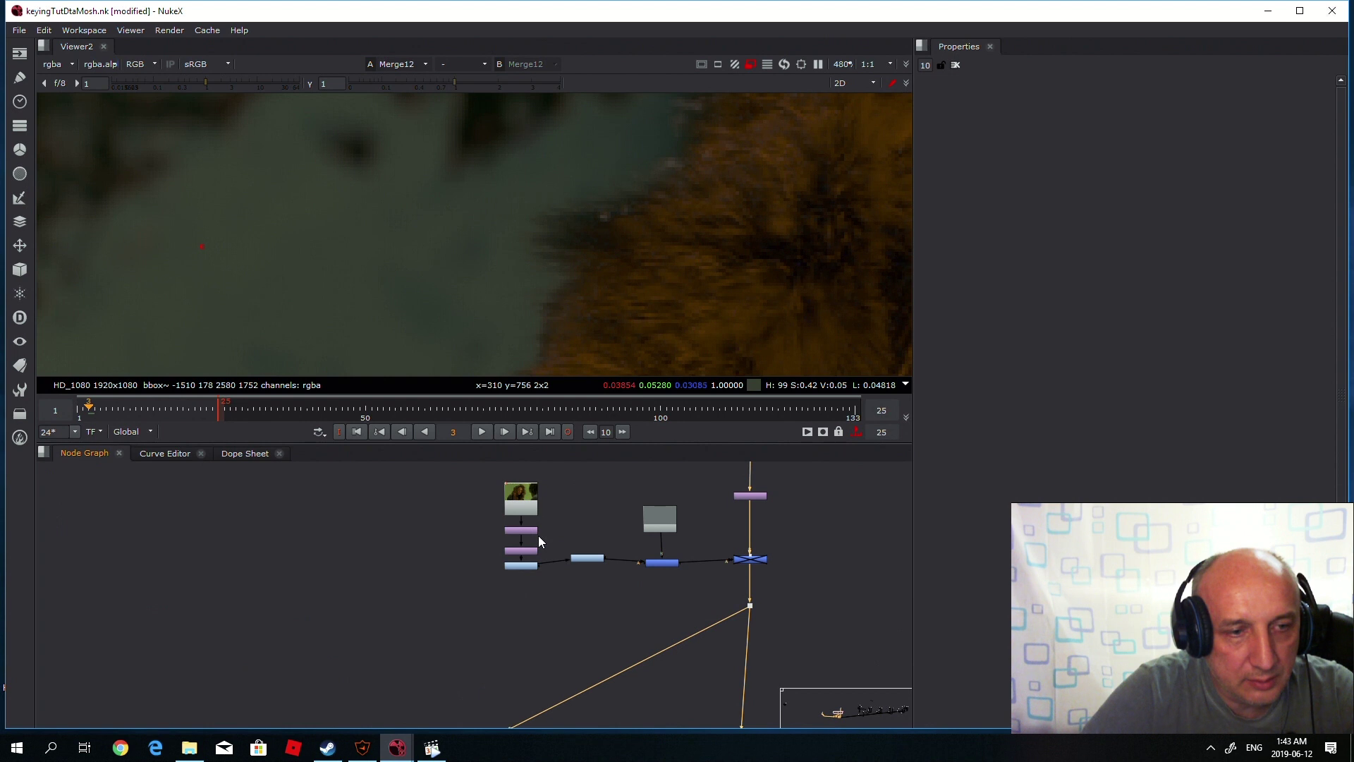
pyautogui.scroll(3, 539, 535)
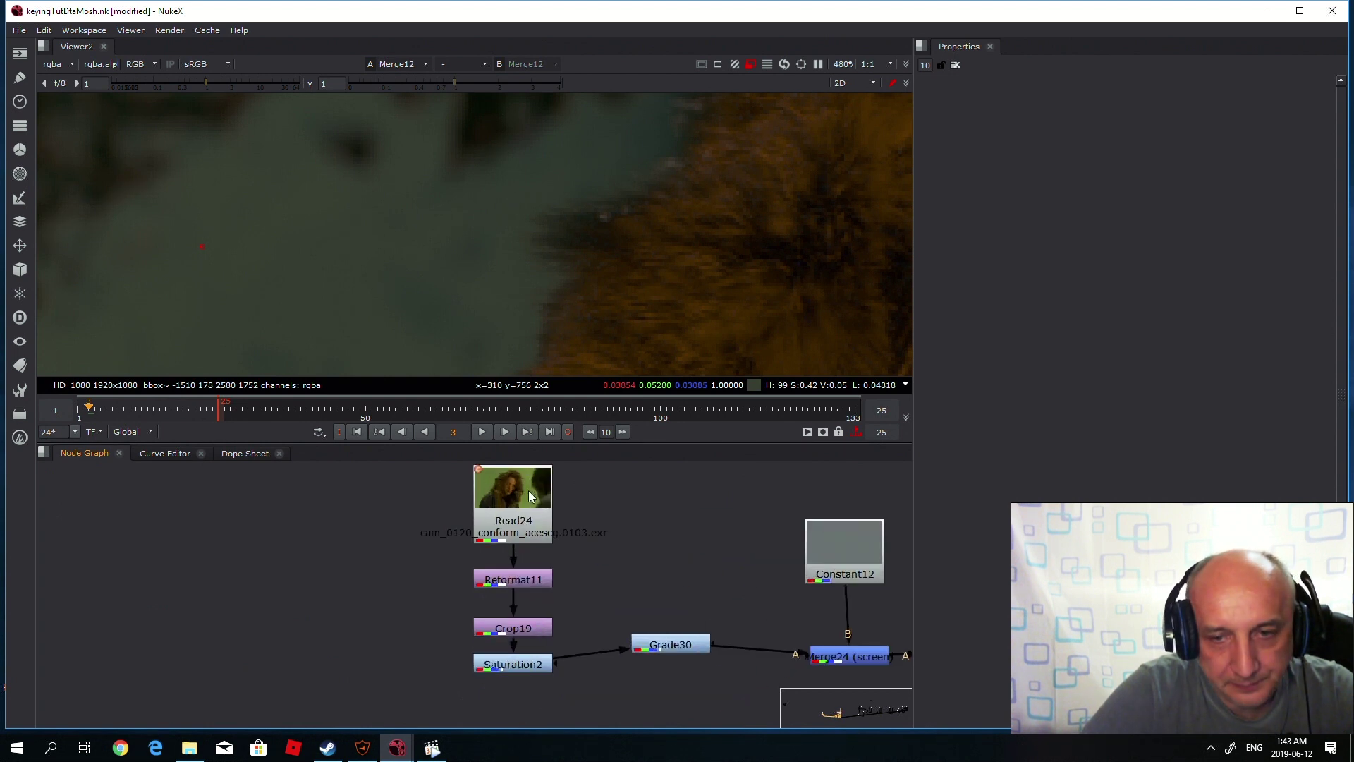
# View Read24's raw plate, then Saturation2's grey image, then Grade30's high-contrast matte.
pyautogui.click(531, 497)
pyautogui.press('1')
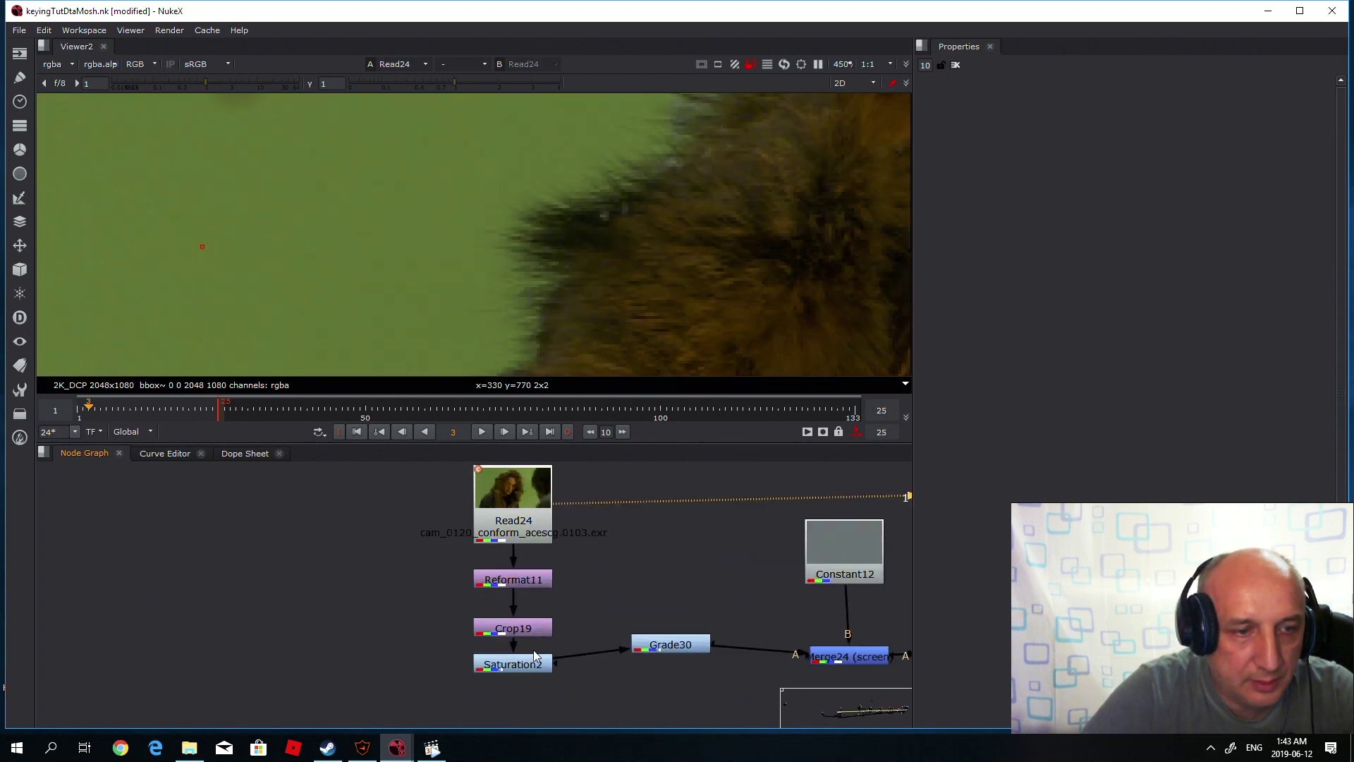
pyautogui.click(522, 667)
pyautogui.press('1')
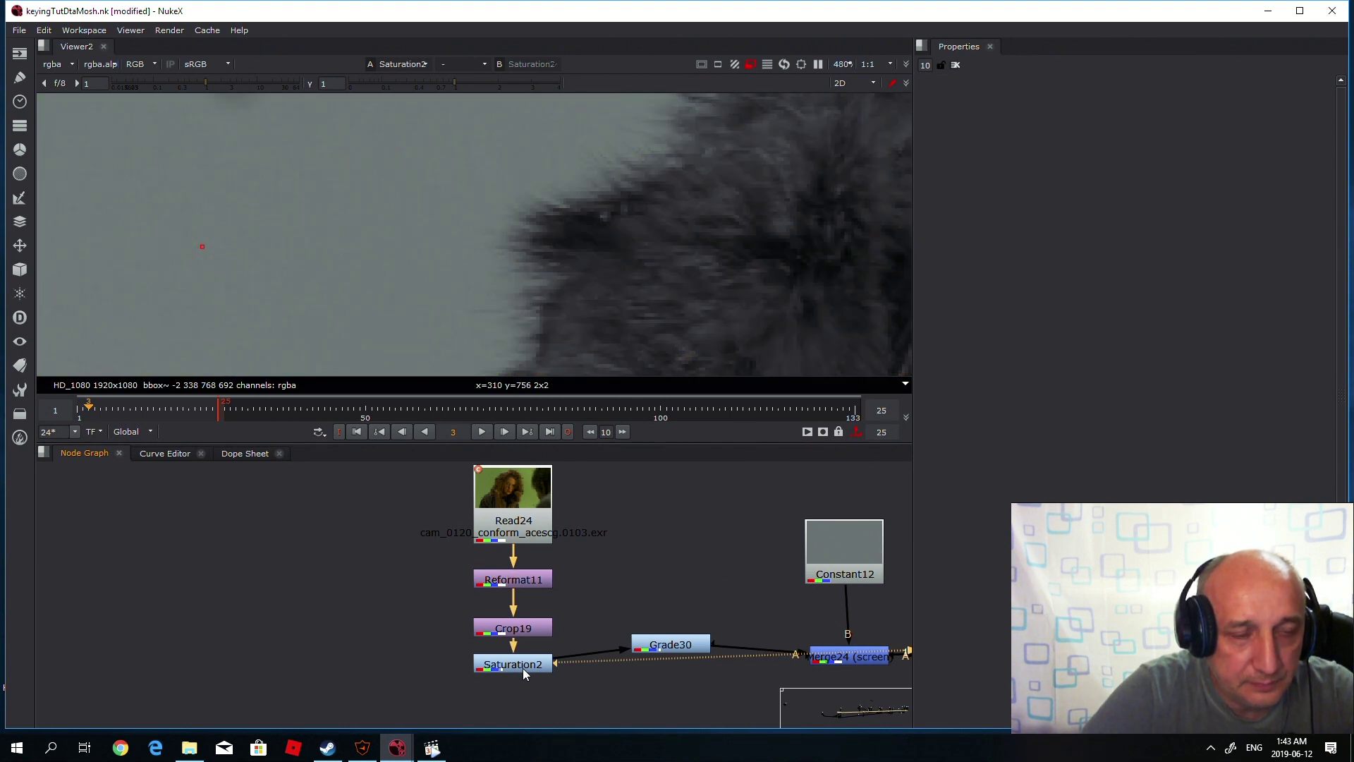
pyautogui.click(682, 647)
pyautogui.press('1')
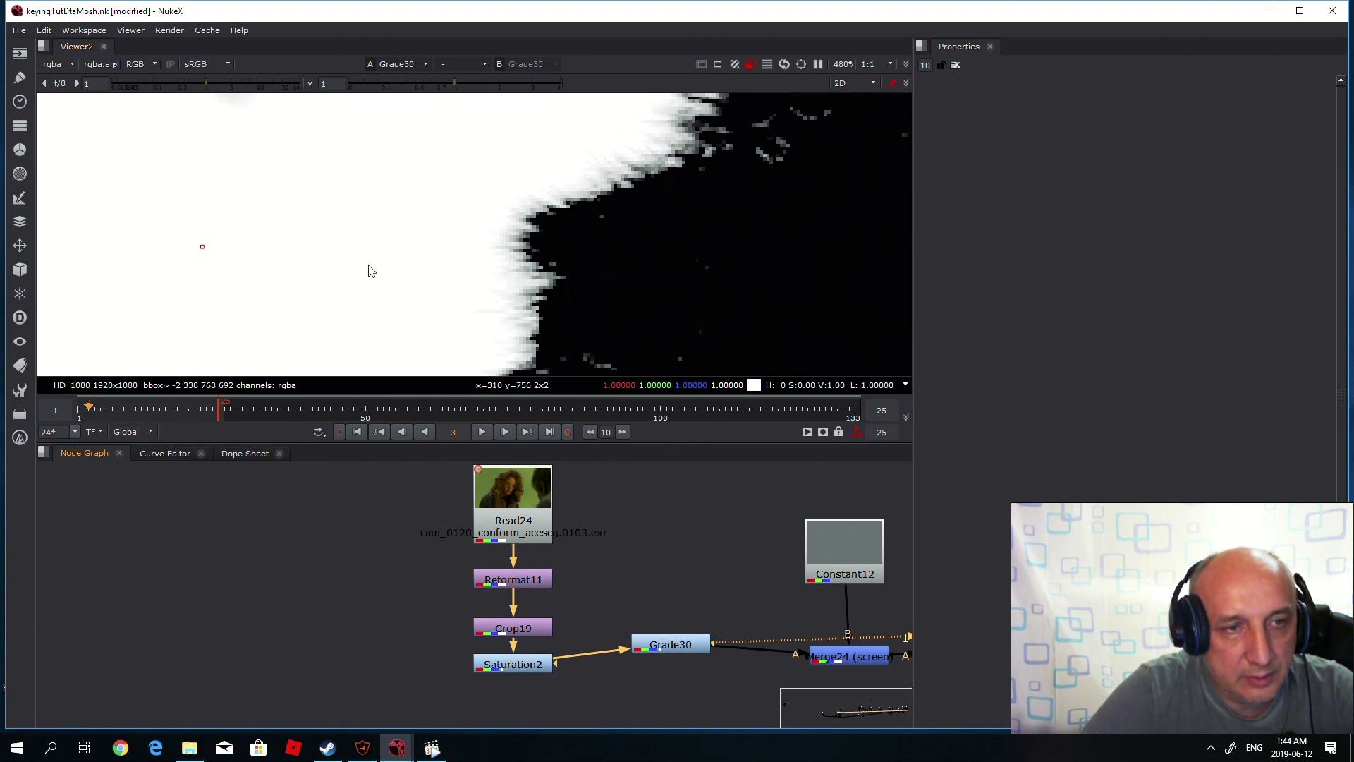
pyautogui.press('ctrl')
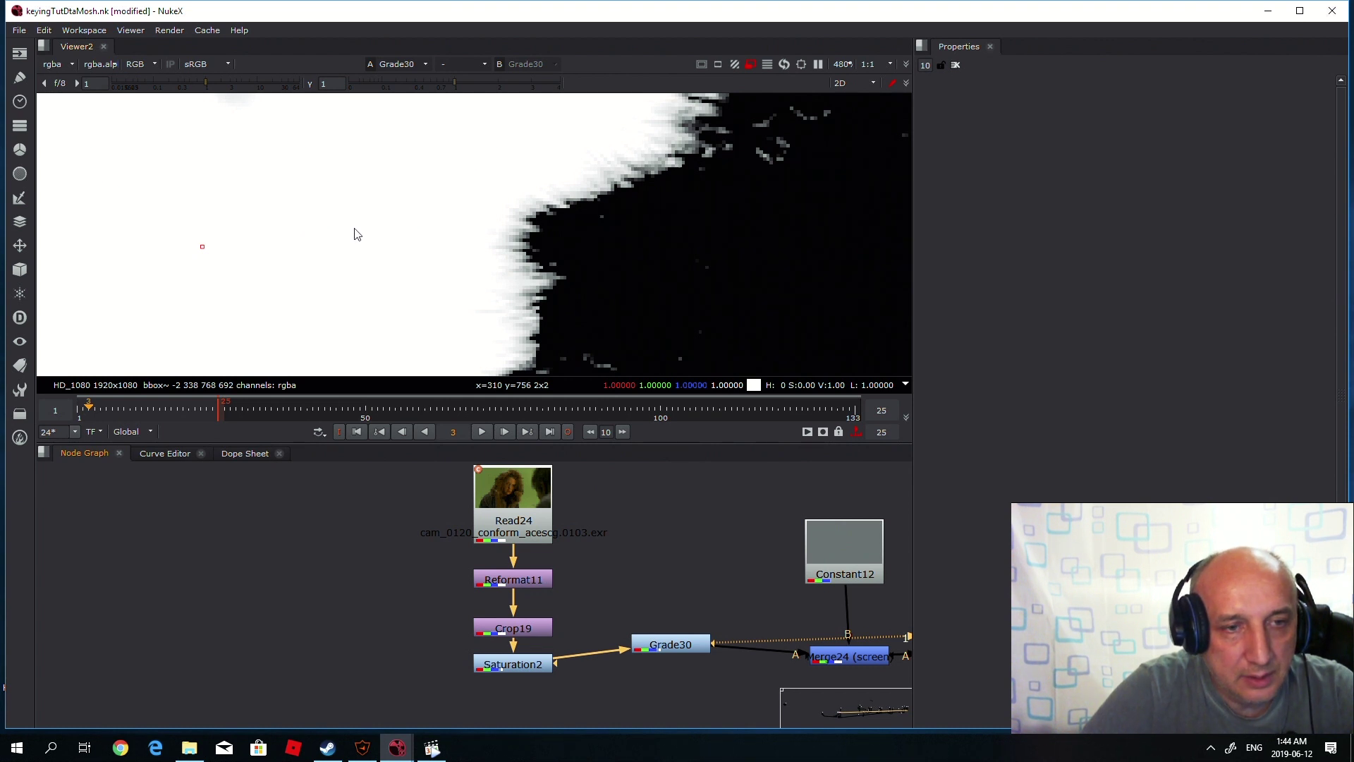
# View the Merge24 screened matte result, checking the Constant12 grey node along the way.
pyautogui.scroll(-3, 612, 523)
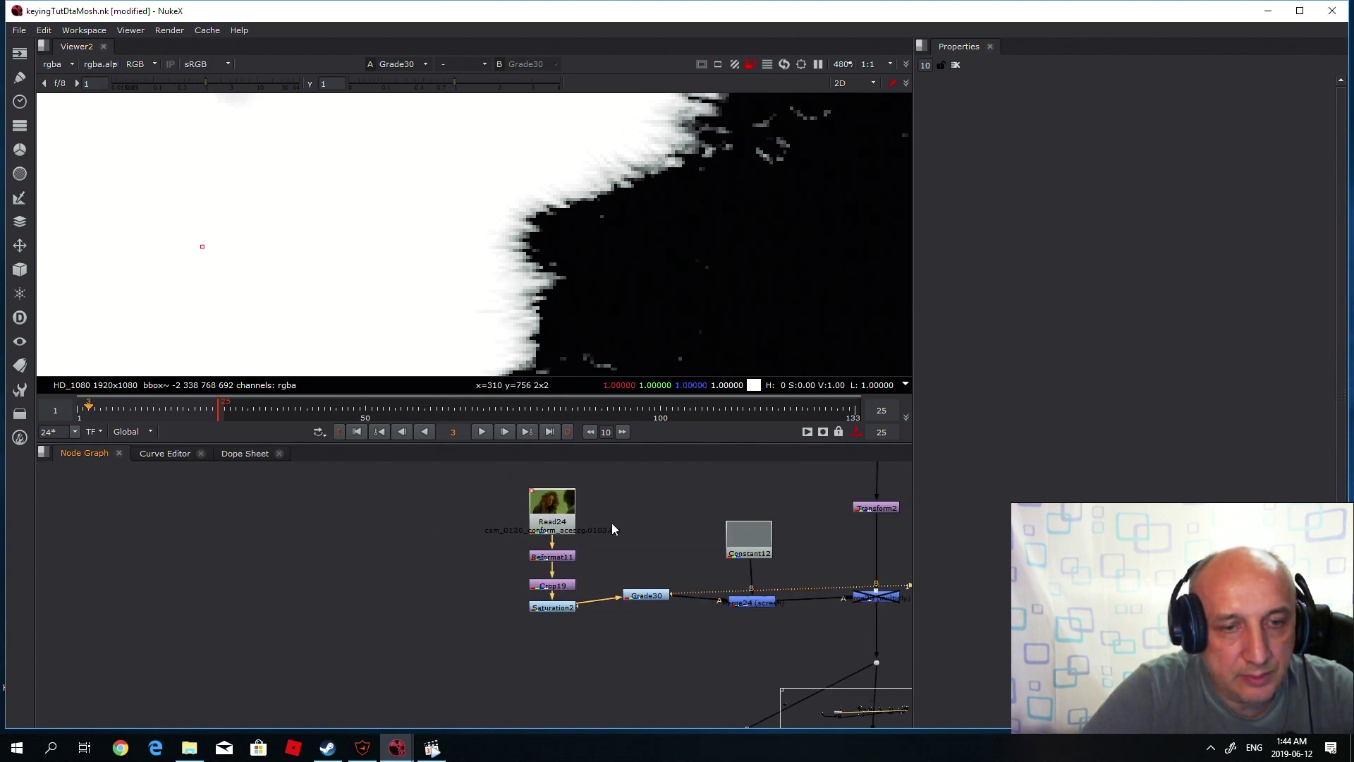
pyautogui.scroll(3, 790, 596)
pyautogui.click(758, 575)
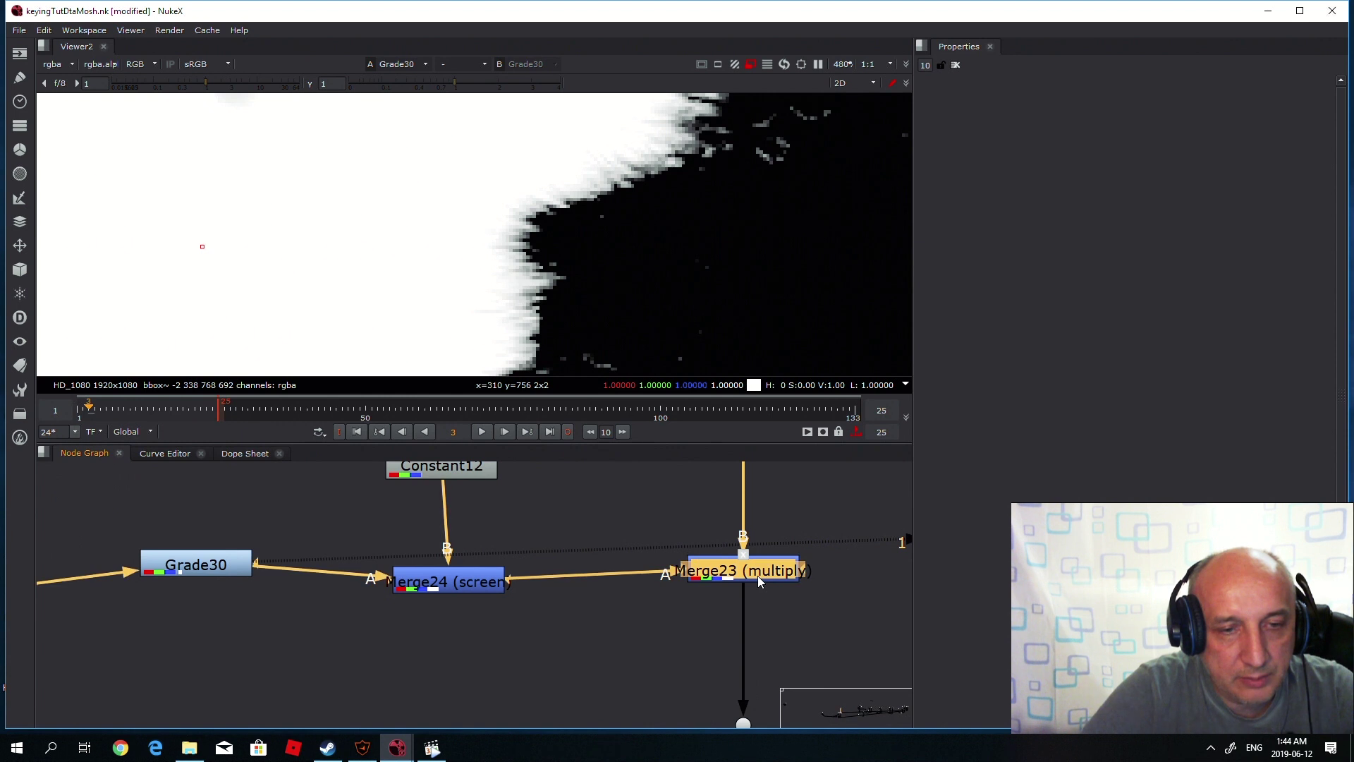
pyautogui.scroll(-3, 579, 562)
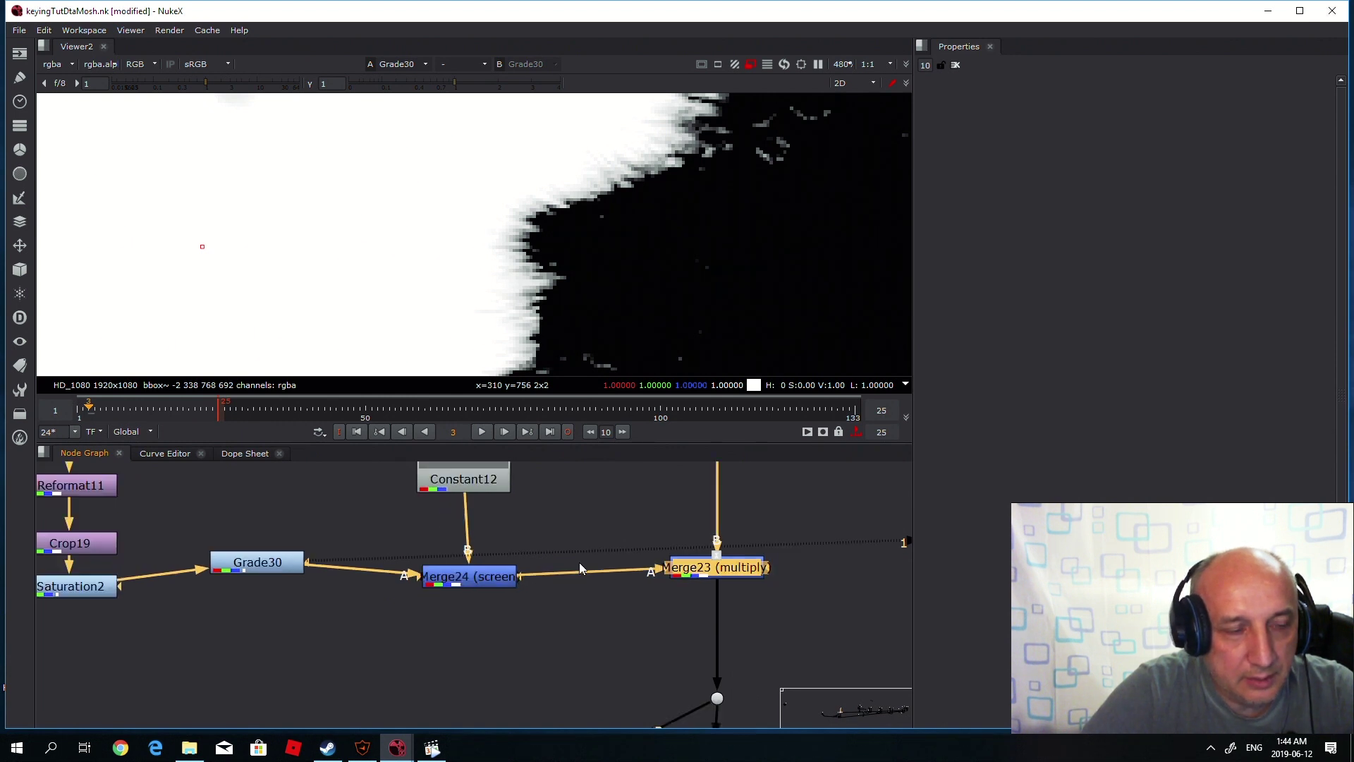
pyautogui.scroll(3, 497, 575)
pyautogui.click(518, 568)
pyautogui.press('1')
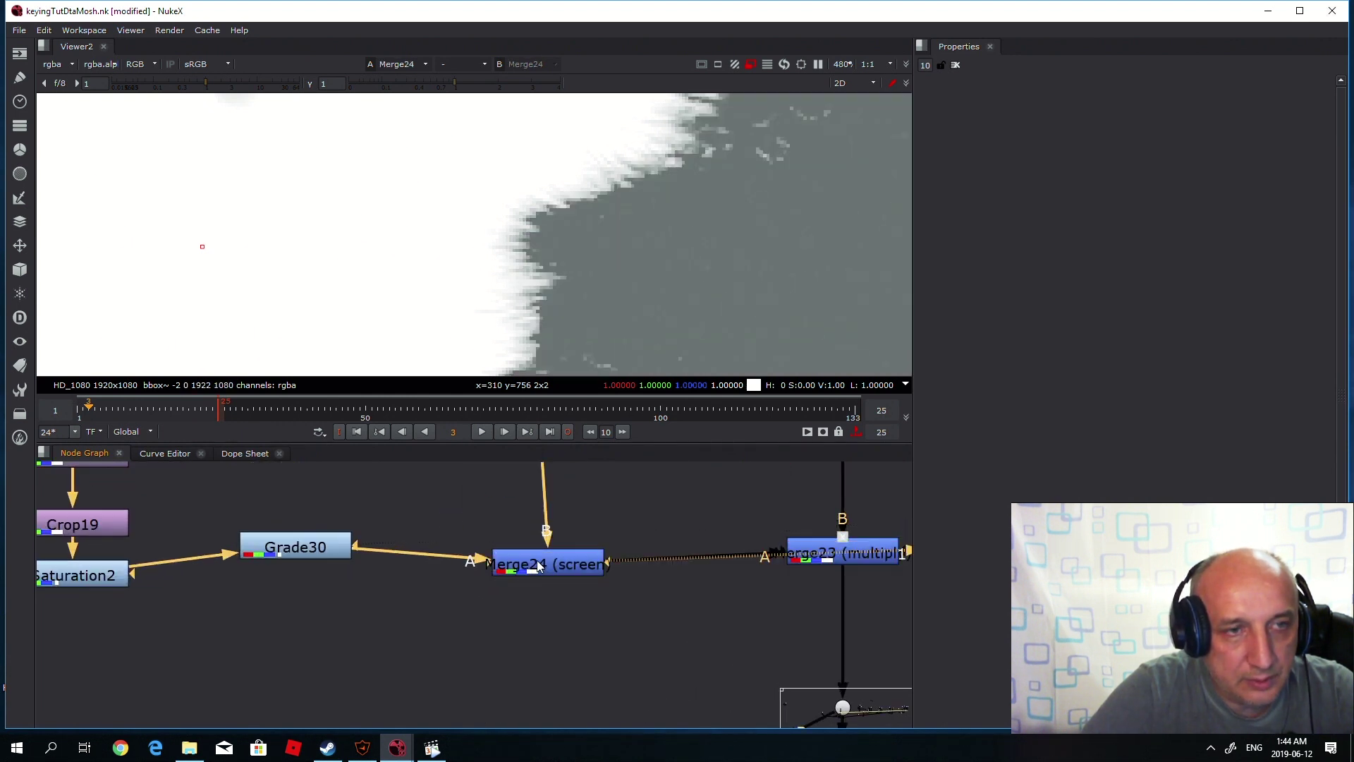
pyautogui.scroll(3, 542, 521)
pyautogui.click(550, 516)
pyautogui.press('1')
pyautogui.click(548, 610)
pyautogui.press('1')
pyautogui.click(404, 591)
# Step from the Grade30 matte through Merge24 screen to the Merge23 multiplied forest comp.
pyautogui.click(344, 591)
pyautogui.press('1')
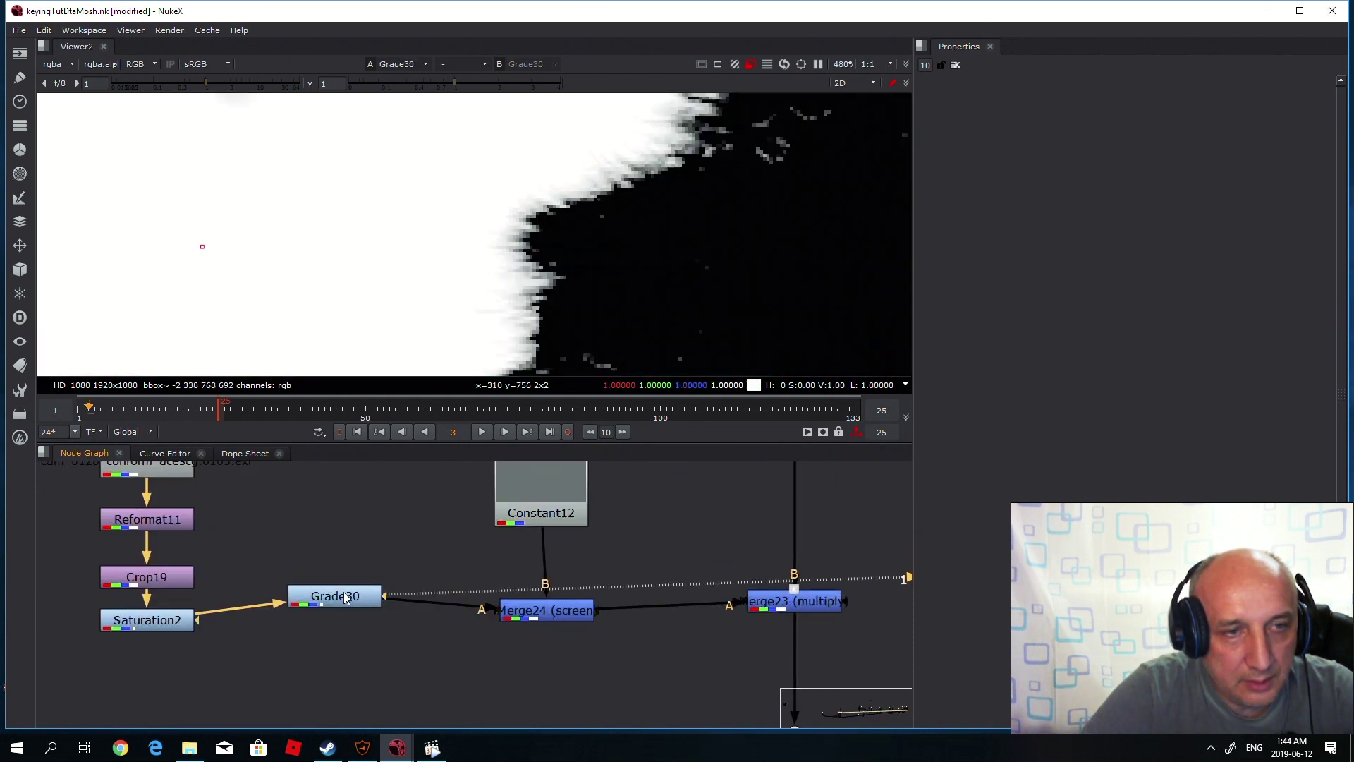
pyautogui.click(543, 610)
pyautogui.press('1')
pyautogui.click(786, 605)
pyautogui.press('1')
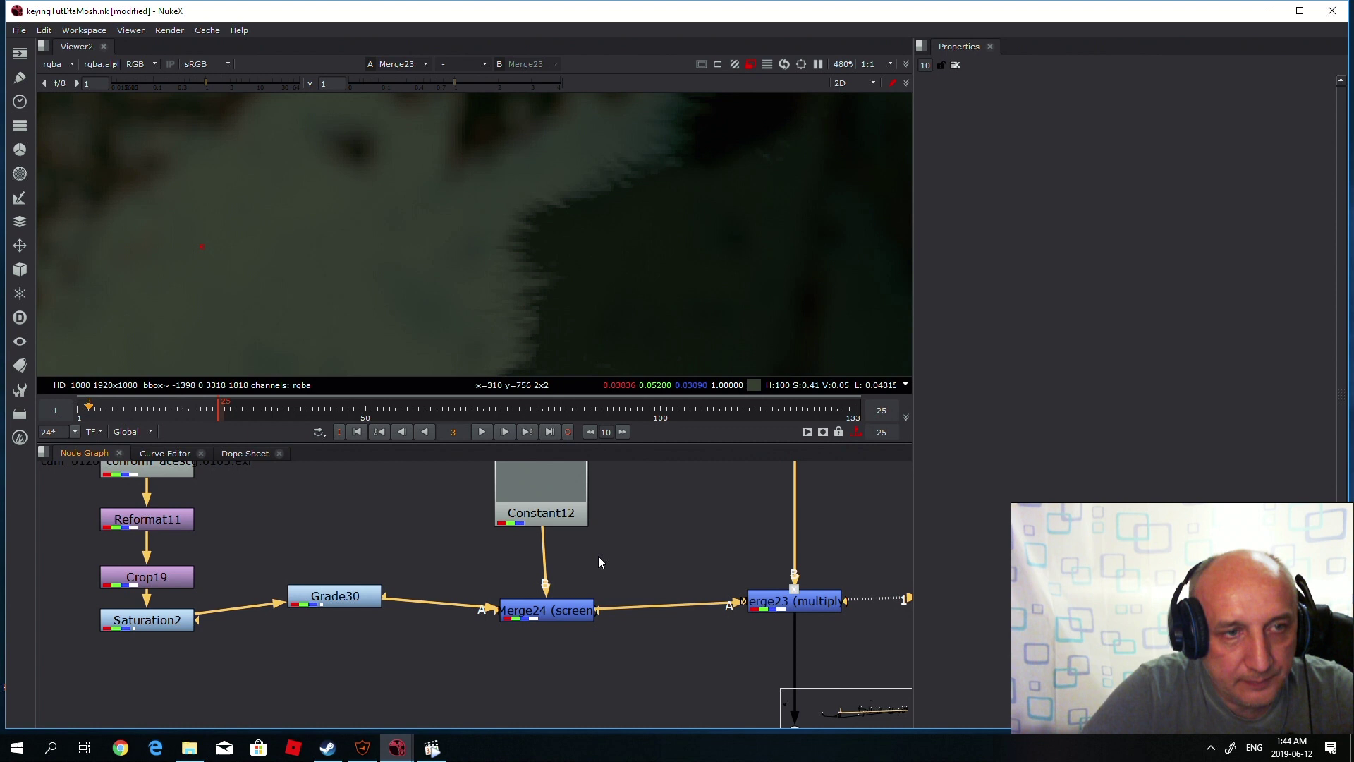
pyautogui.scroll(-5, 599, 555)
pyautogui.scroll(7, 639, 564)
# Open Merge23's multiply settings and view the Merge24 screened matte.
pyautogui.click(634, 553)
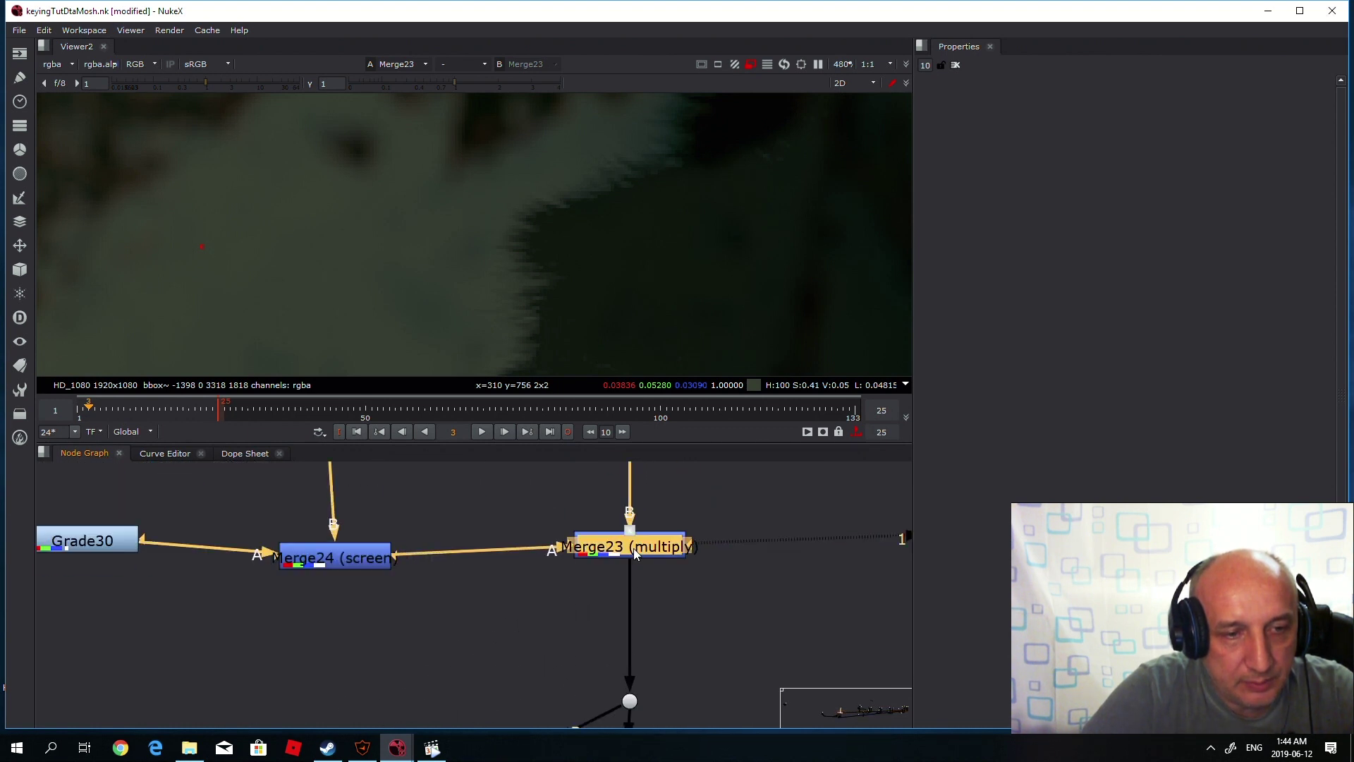
pyautogui.doubleClick(635, 550)
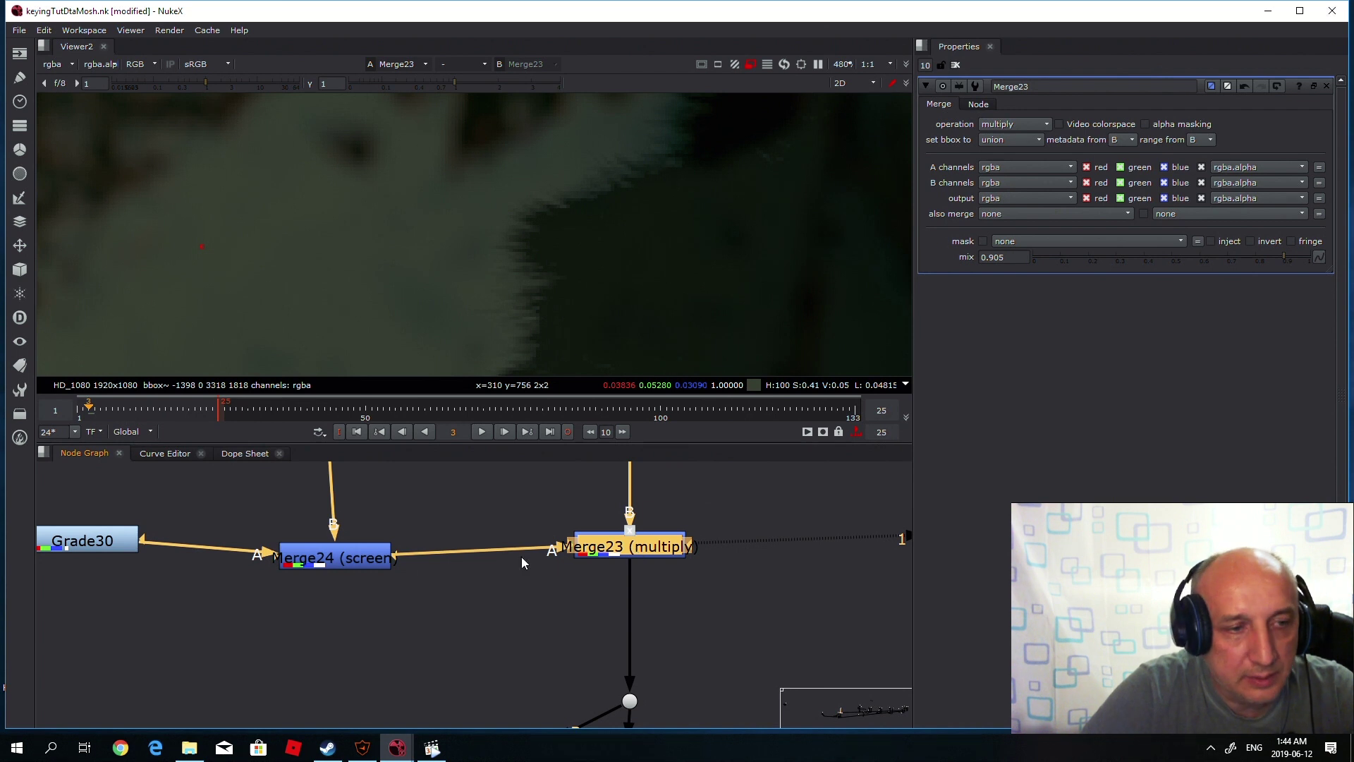
pyautogui.click(366, 559)
pyautogui.press('1')
pyautogui.press('1')
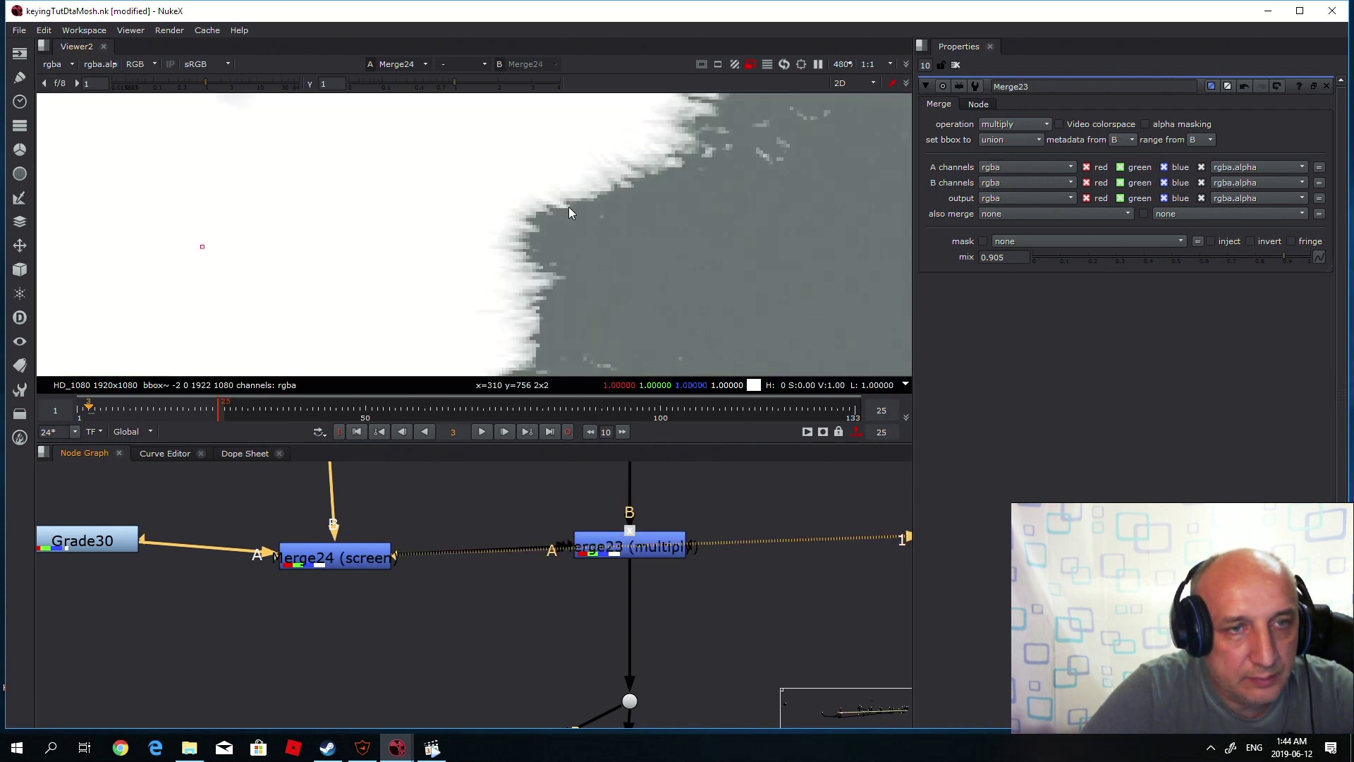
# View the Merge23 multiplied forest comp and play it back.
pyautogui.scroll(-4, 568, 234)
pyautogui.scroll(-2, 568, 234)
pyautogui.scroll(3, 578, 251)
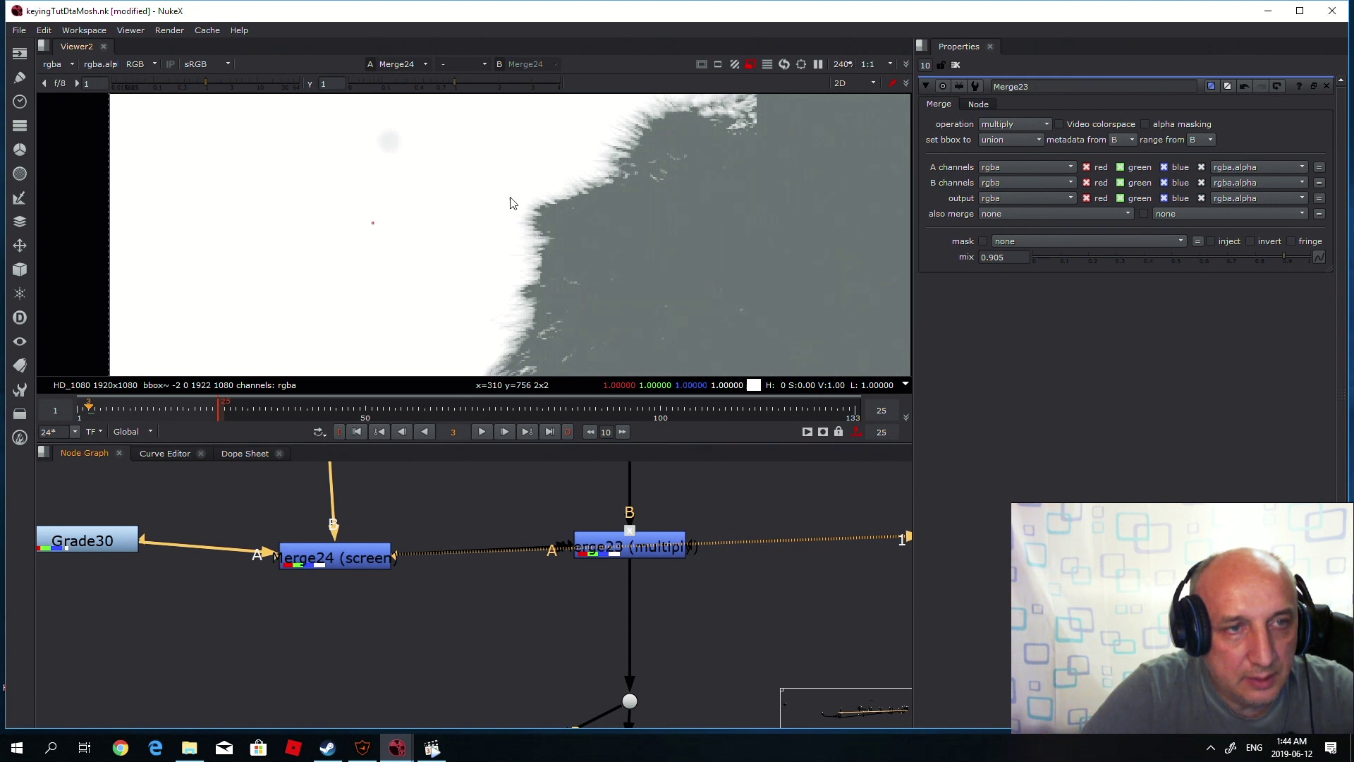
pyautogui.click(655, 546)
pyautogui.press('1')
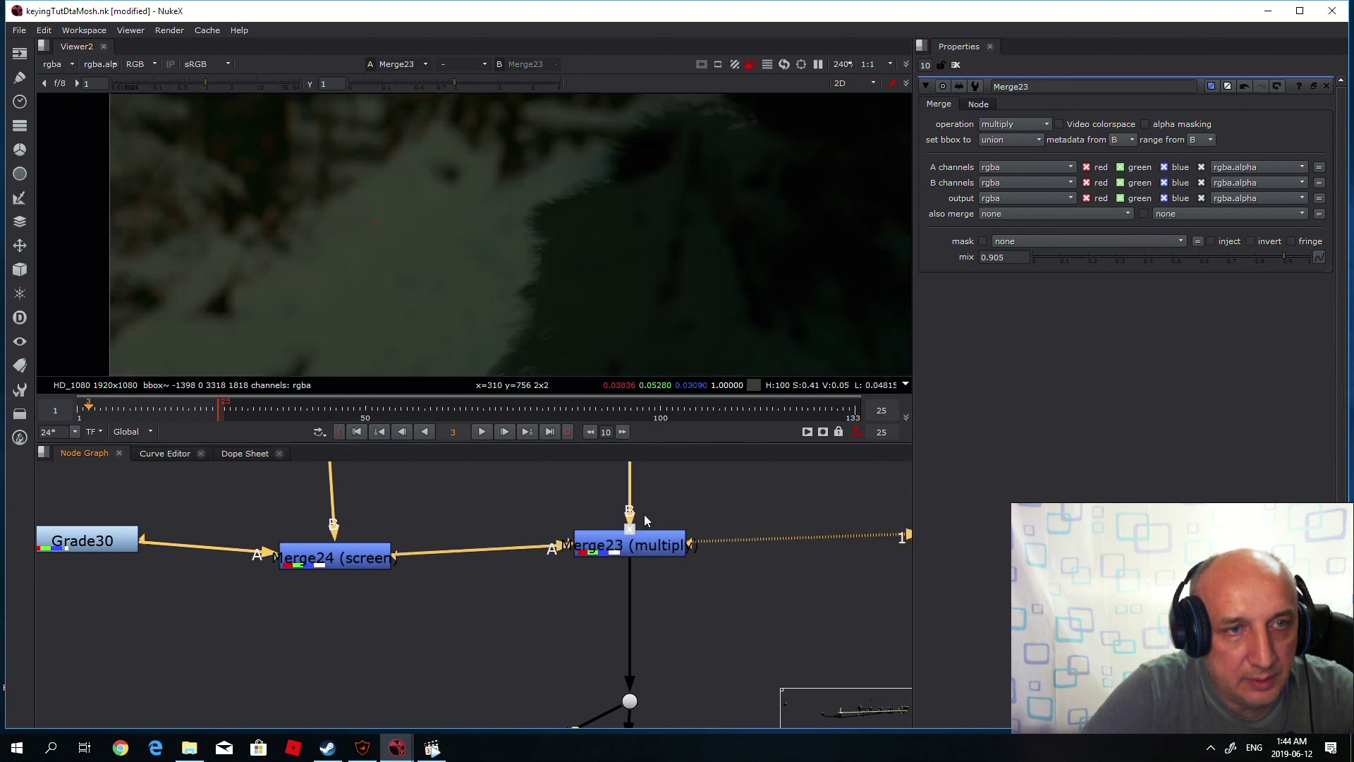
pyautogui.scroll(-3, 530, 270)
pyautogui.click(493, 432)
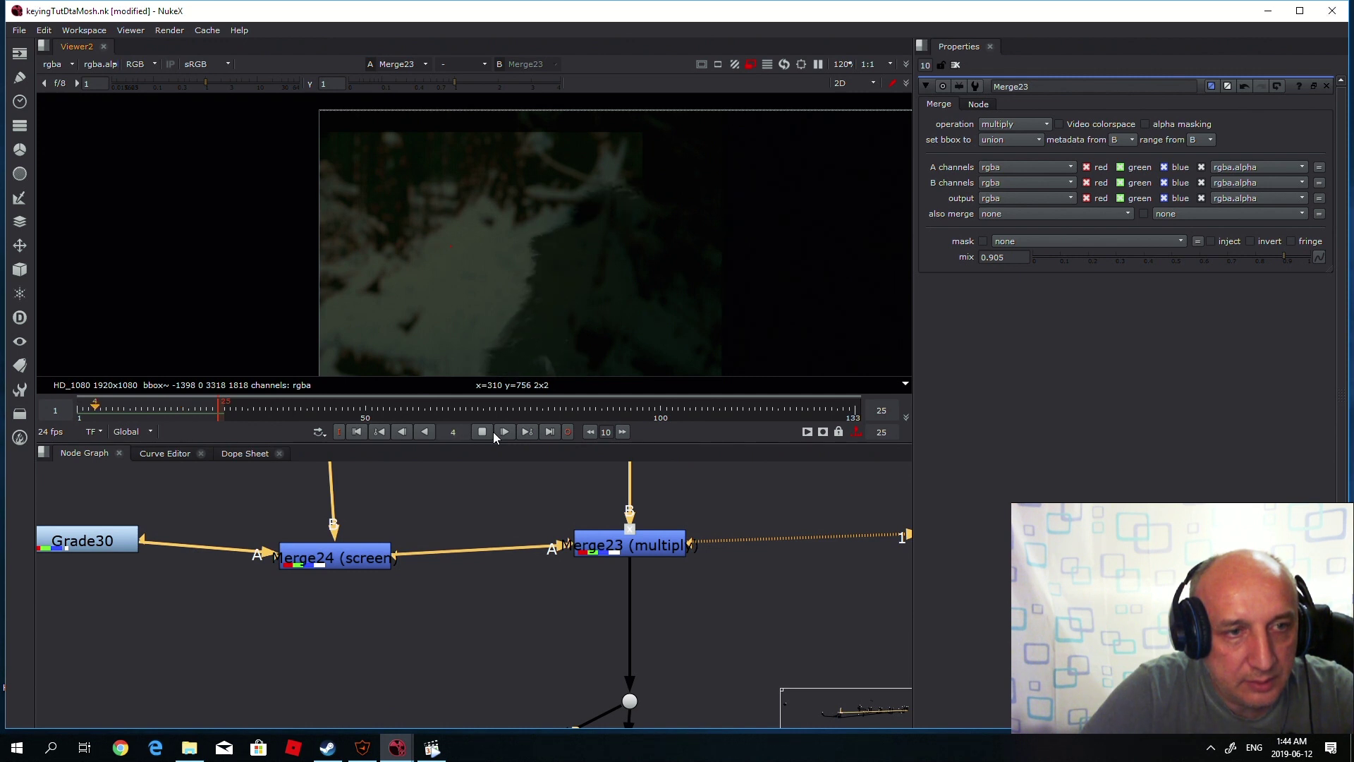
# Stop playback, view the final Merge12 comp, then play it and stop at frame 15.
pyautogui.click(493, 431)
pyautogui.scroll(-6, 547, 522)
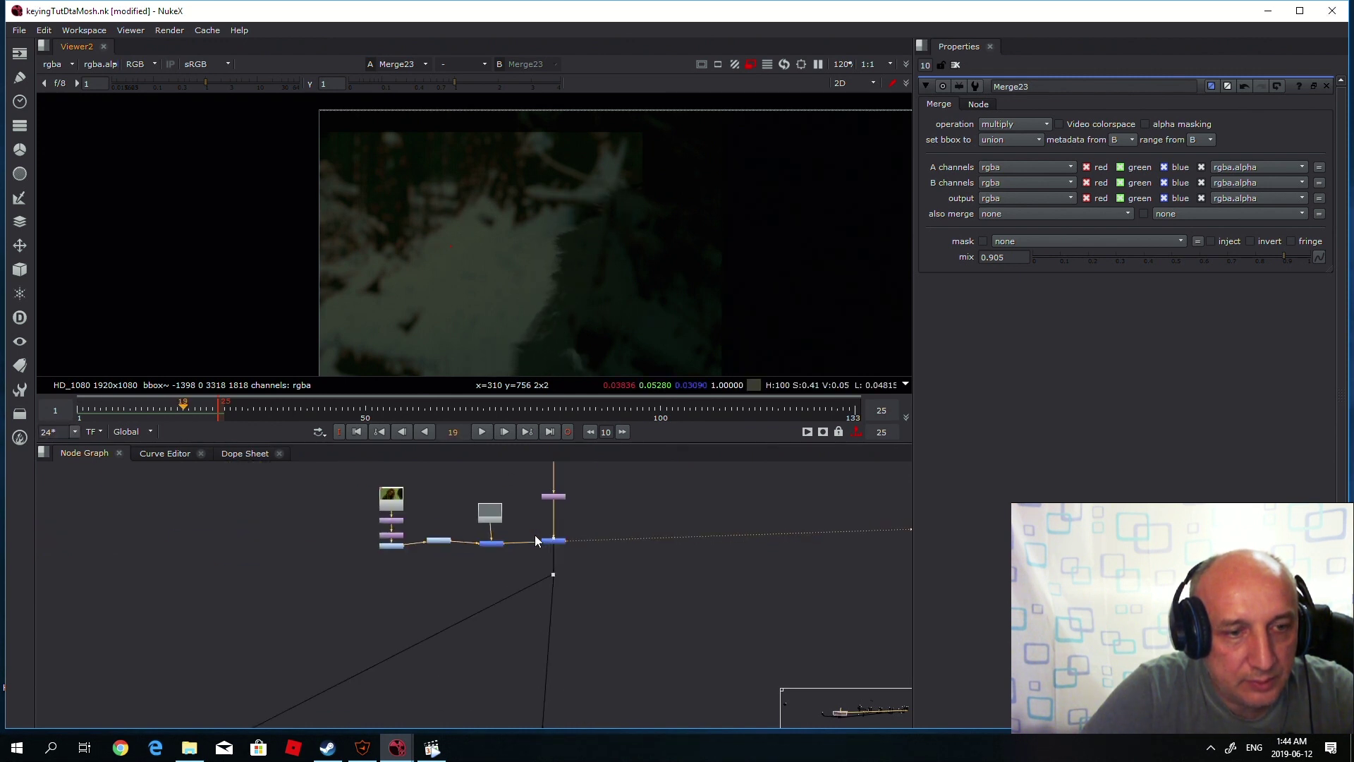
pyautogui.scroll(7, 586, 625)
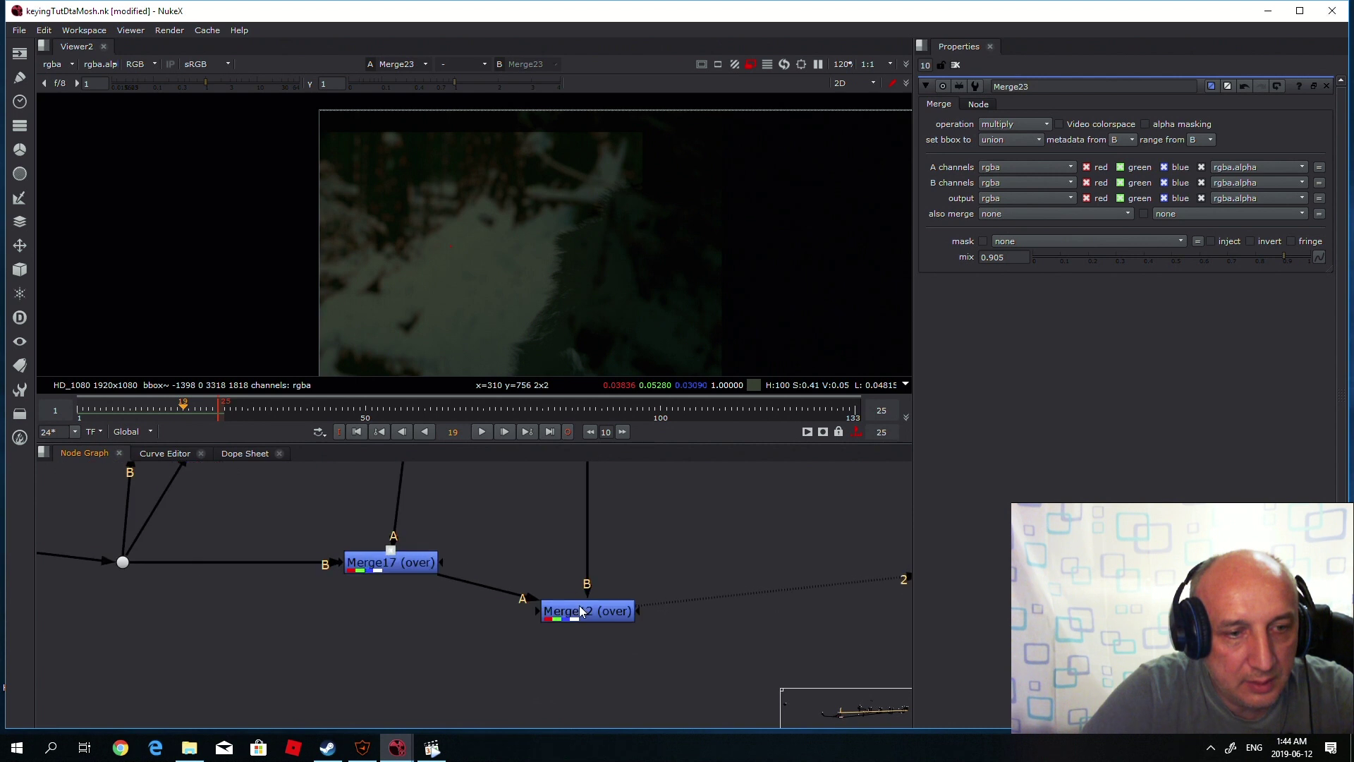
pyautogui.press('2')
pyautogui.scroll(4, 568, 252)
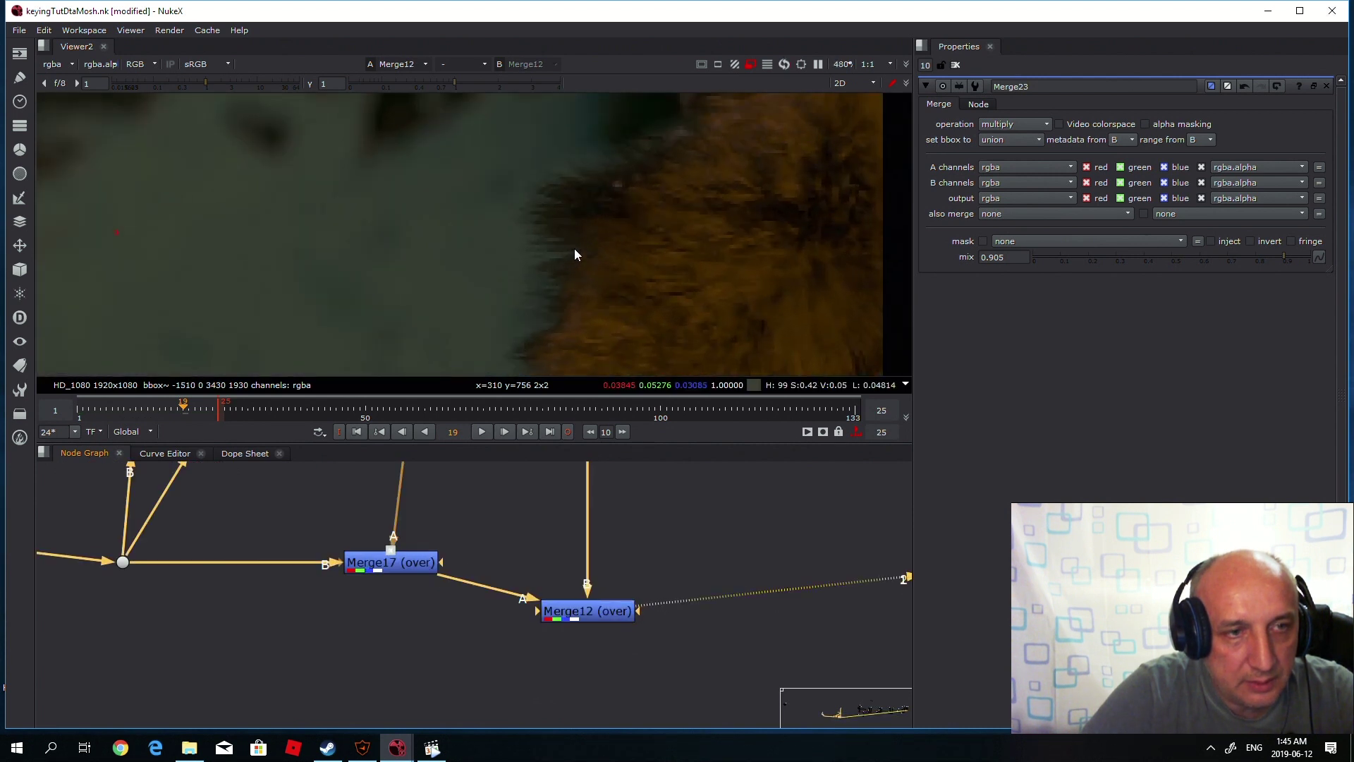
pyautogui.click(482, 433)
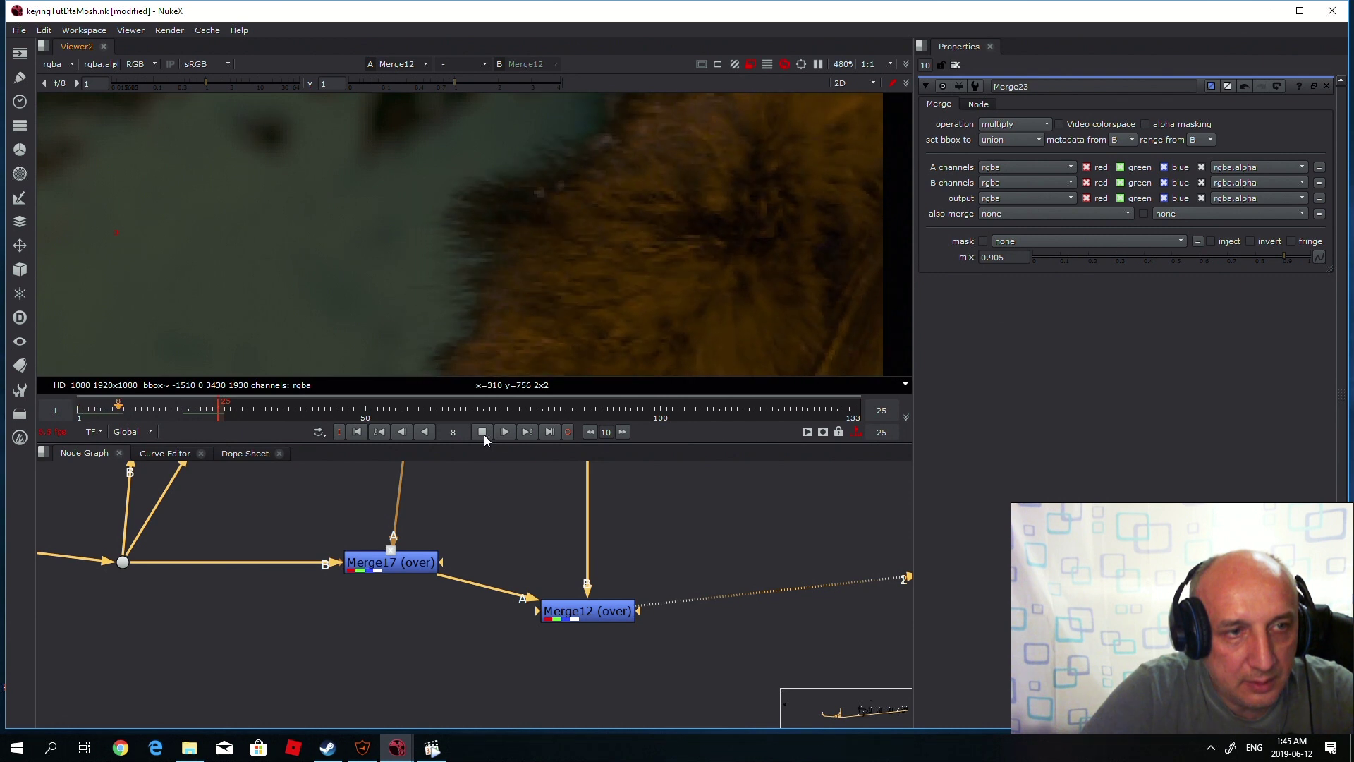
pyautogui.click(482, 432)
pyautogui.scroll(-8, 529, 587)
# Disable and re-enable the multiply merge with D to compare, then frame the lower merge chain.
pyautogui.moveTo(583, 580); pyautogui.dragTo(578, 740, button='middle')
pyautogui.click(550, 501)
pyautogui.press('d')
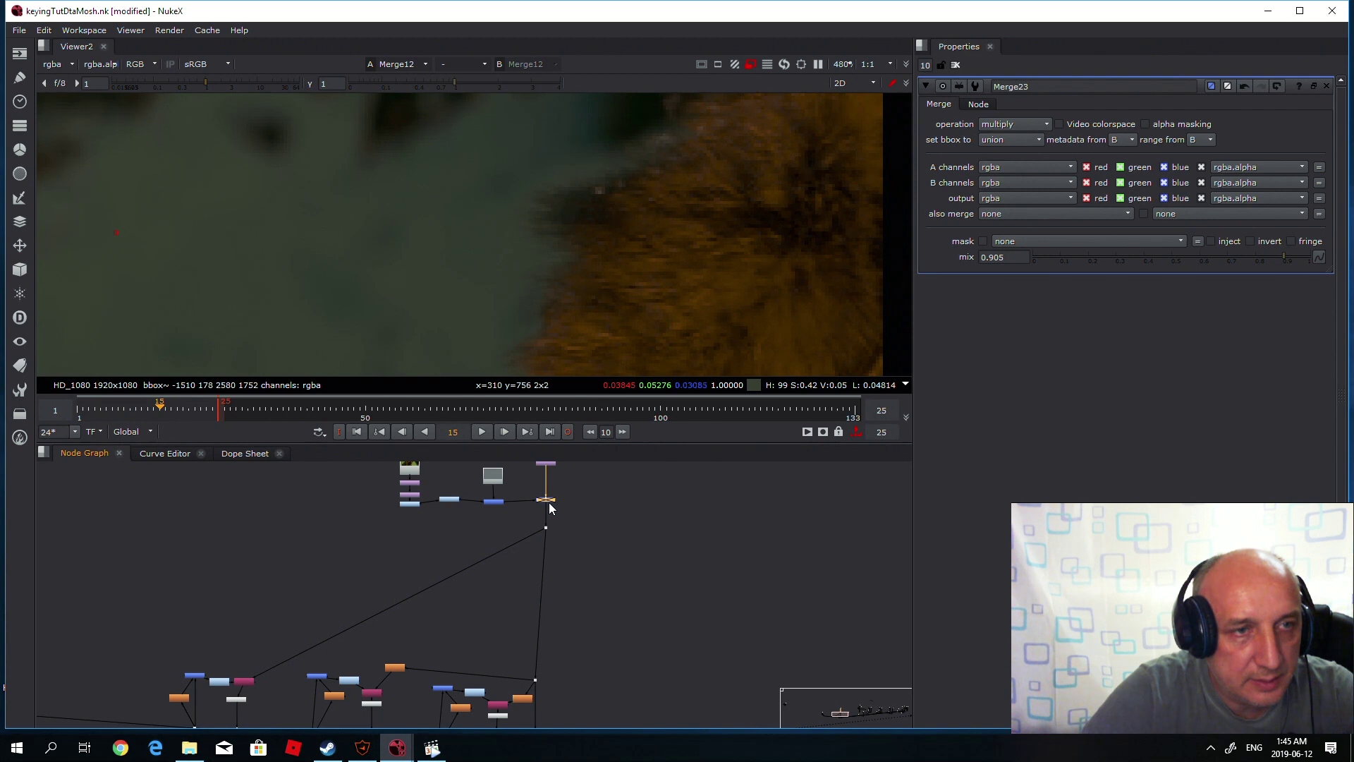
pyautogui.press('d')
pyautogui.scroll(-5, 549, 520)
pyautogui.moveTo(564, 576); pyautogui.dragTo(560, 522, button='middle')
pyautogui.scroll(5, 552, 536)
pyautogui.scroll(3, 549, 551)
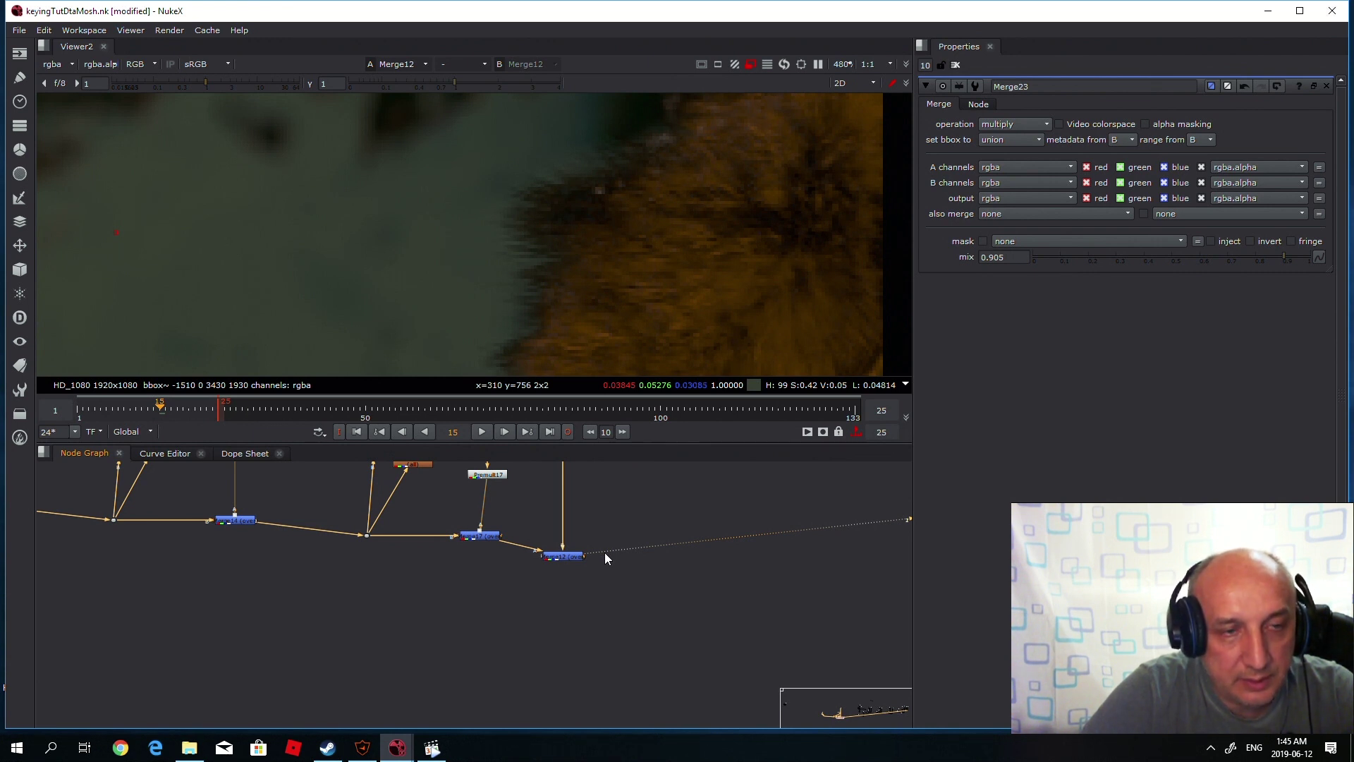
pyautogui.scroll(-5, 610, 607)
pyautogui.scroll(-4, 616, 625)
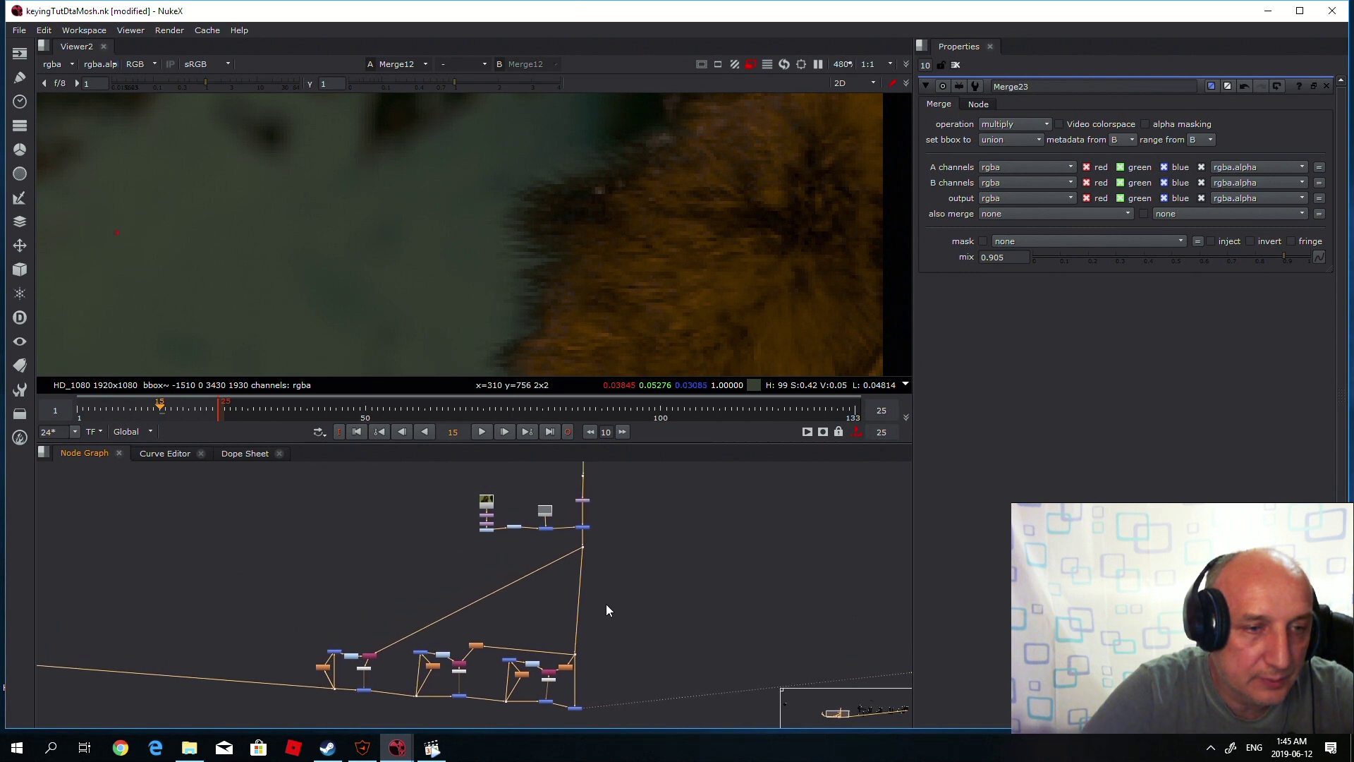
pyautogui.scroll(4, 558, 518)
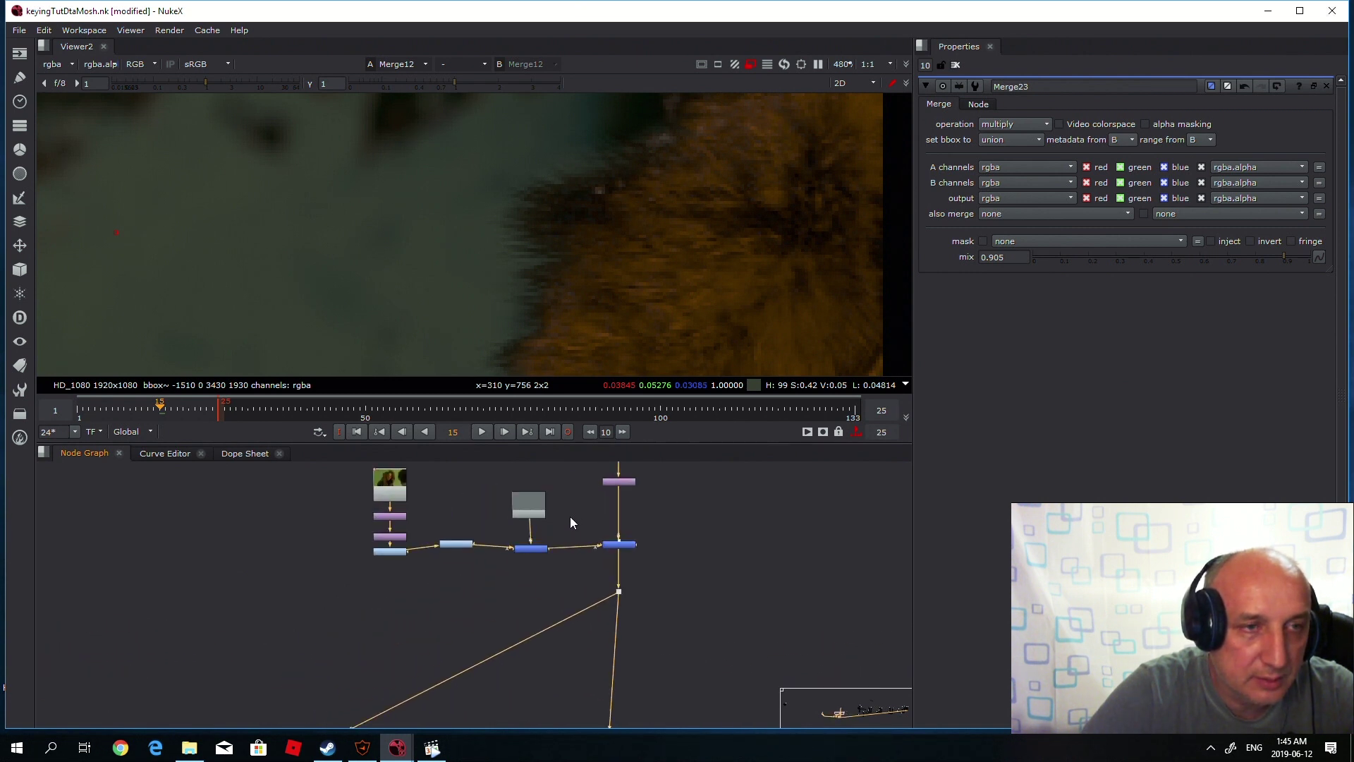